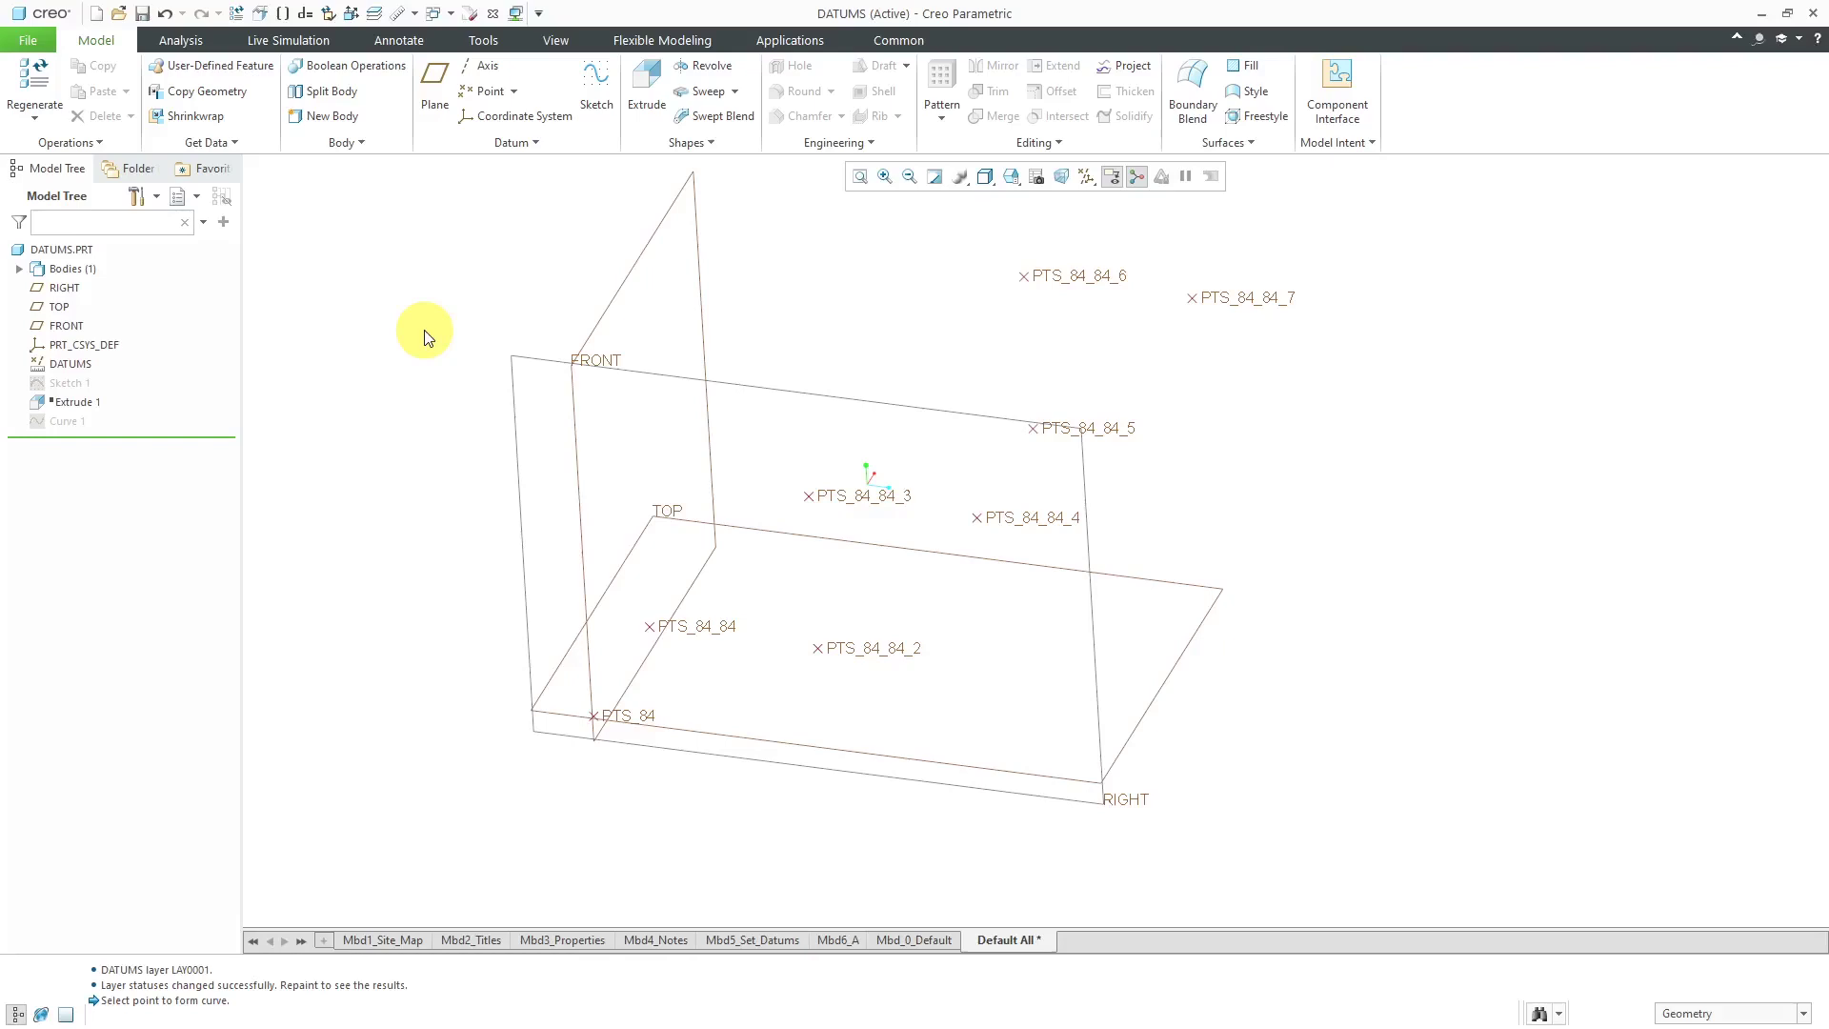
Start a new datum curve with Datum > Curve > Curve through Points.
left_click(524, 142)
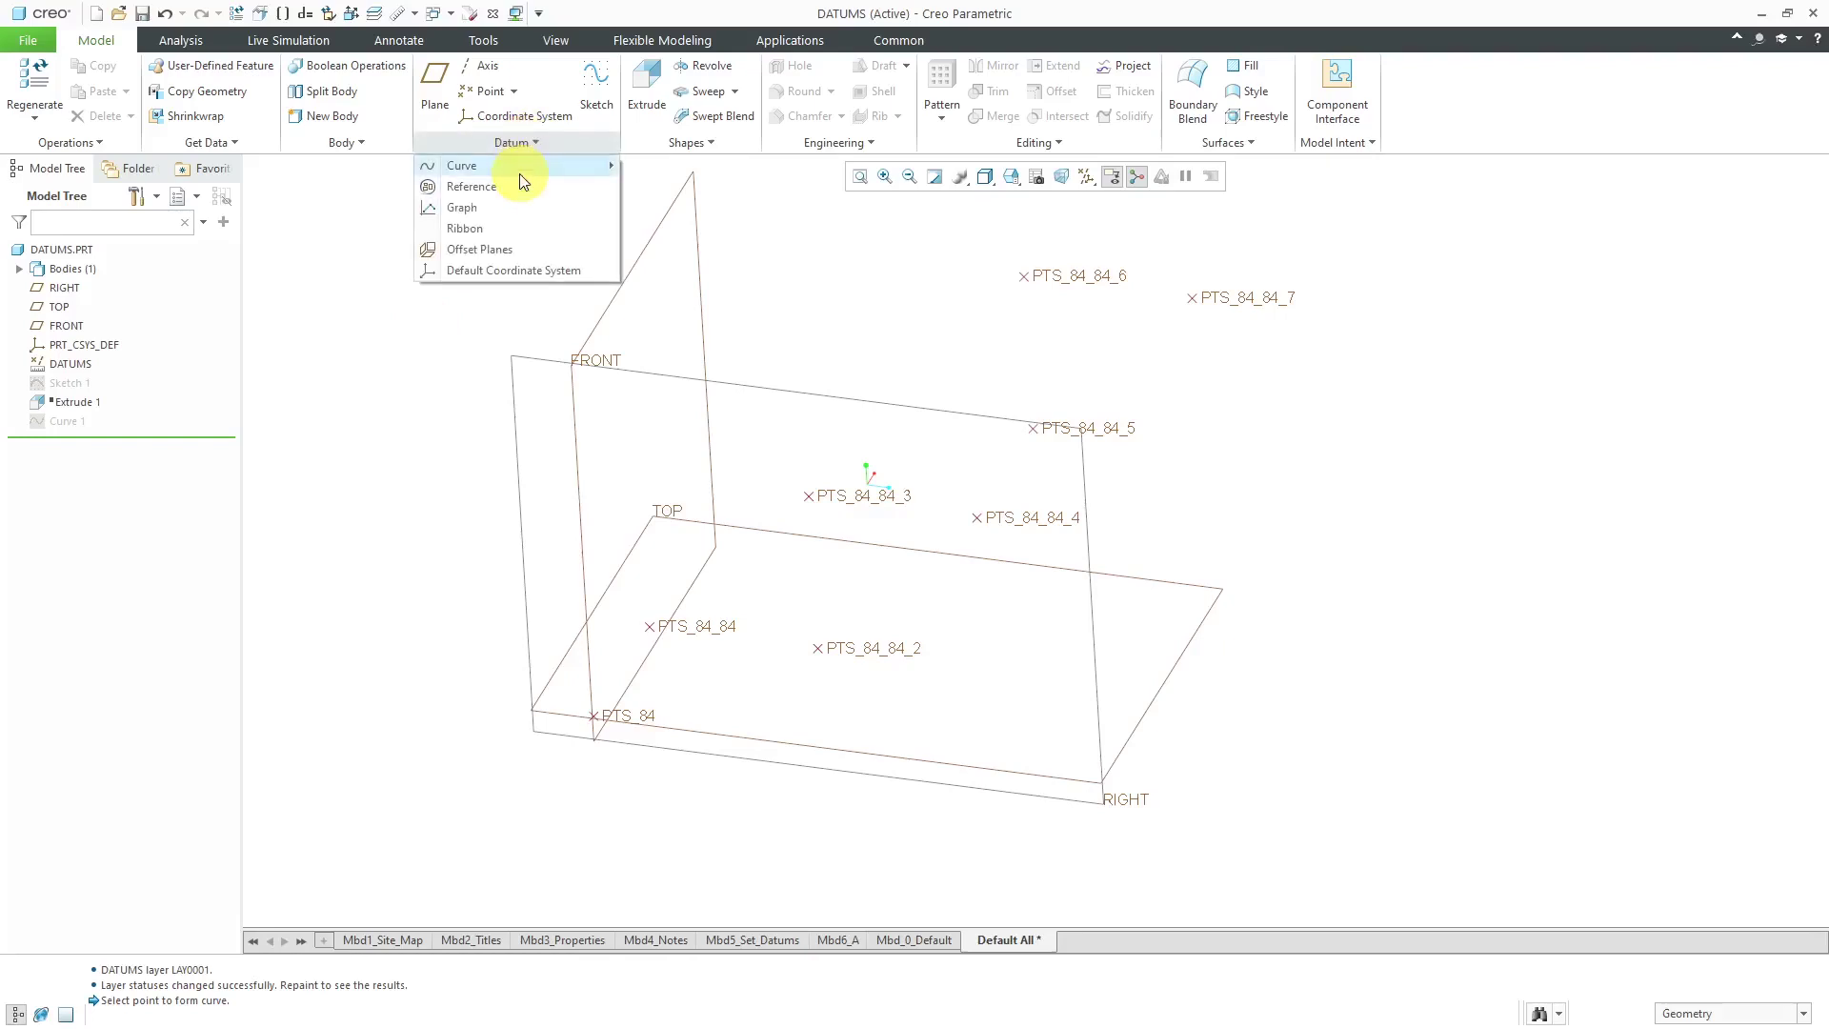
mouse_move(519, 169)
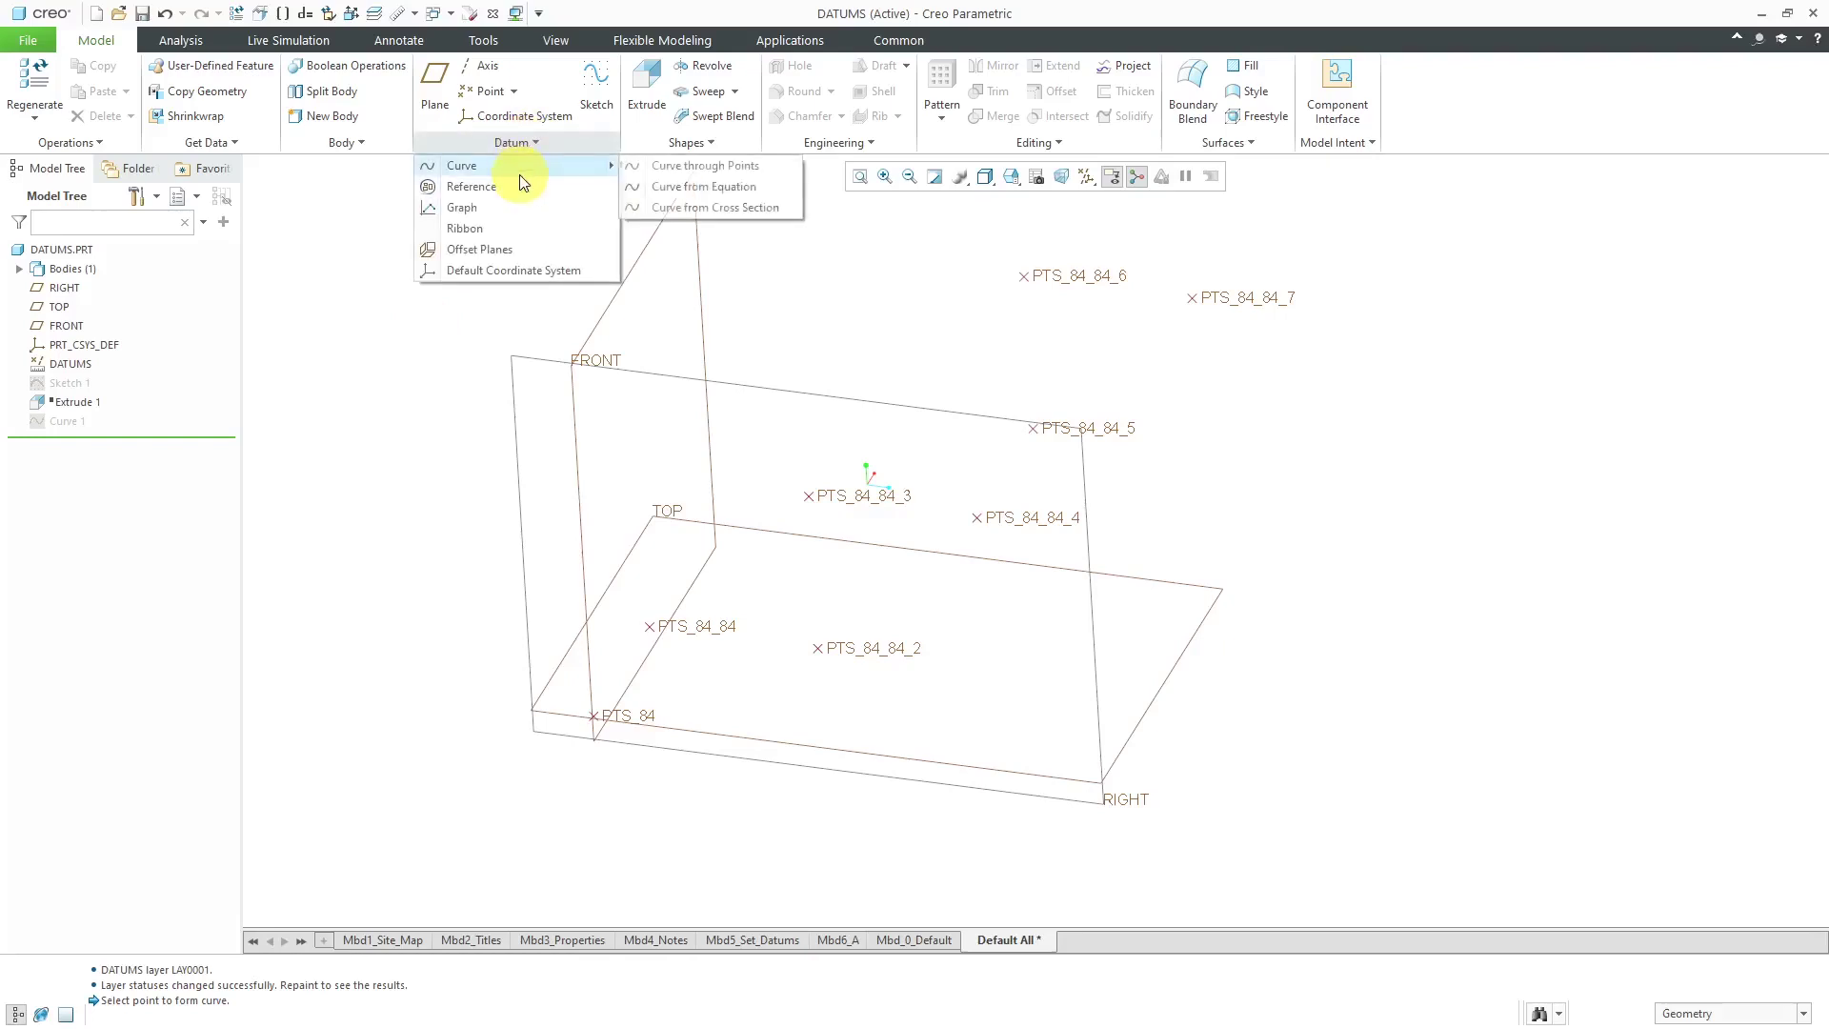
left_click(758, 166)
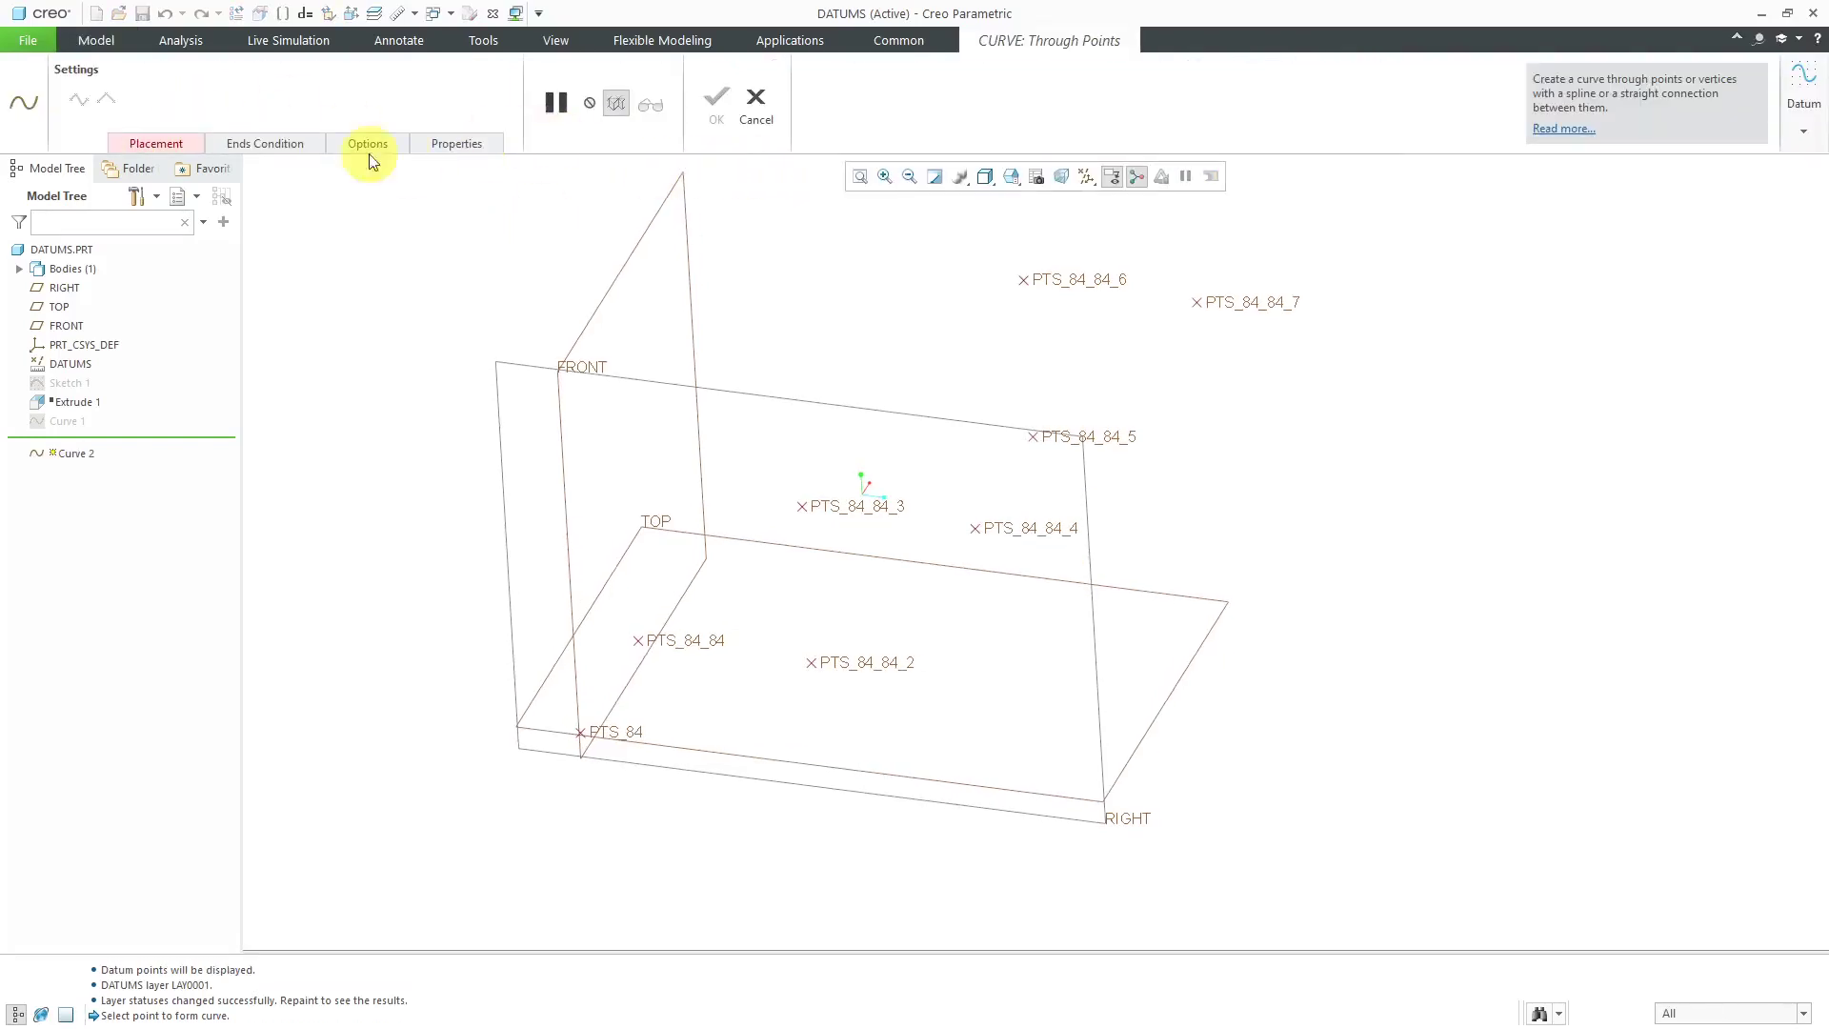
Pick the eight datum points in order, PTS_84 through PTS_84_84_7, to form the spline.
left_click(153, 146)
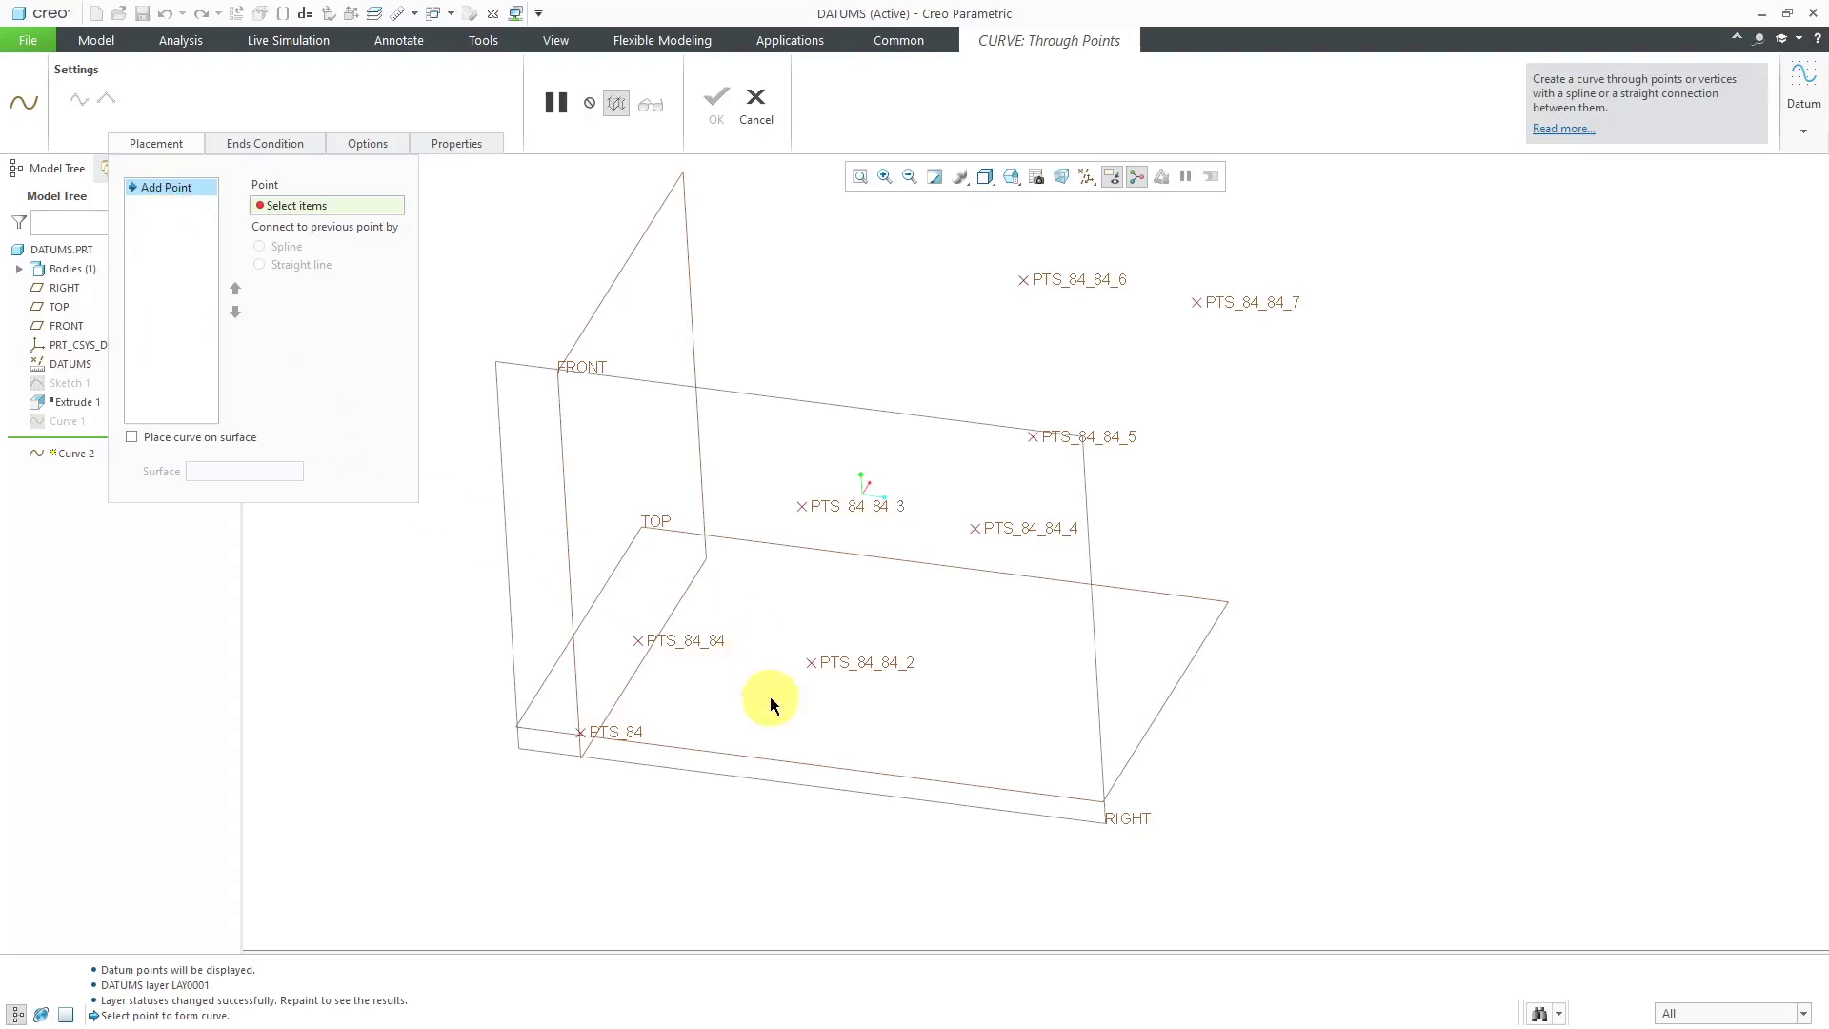
left_click(640, 739)
left_click(694, 645)
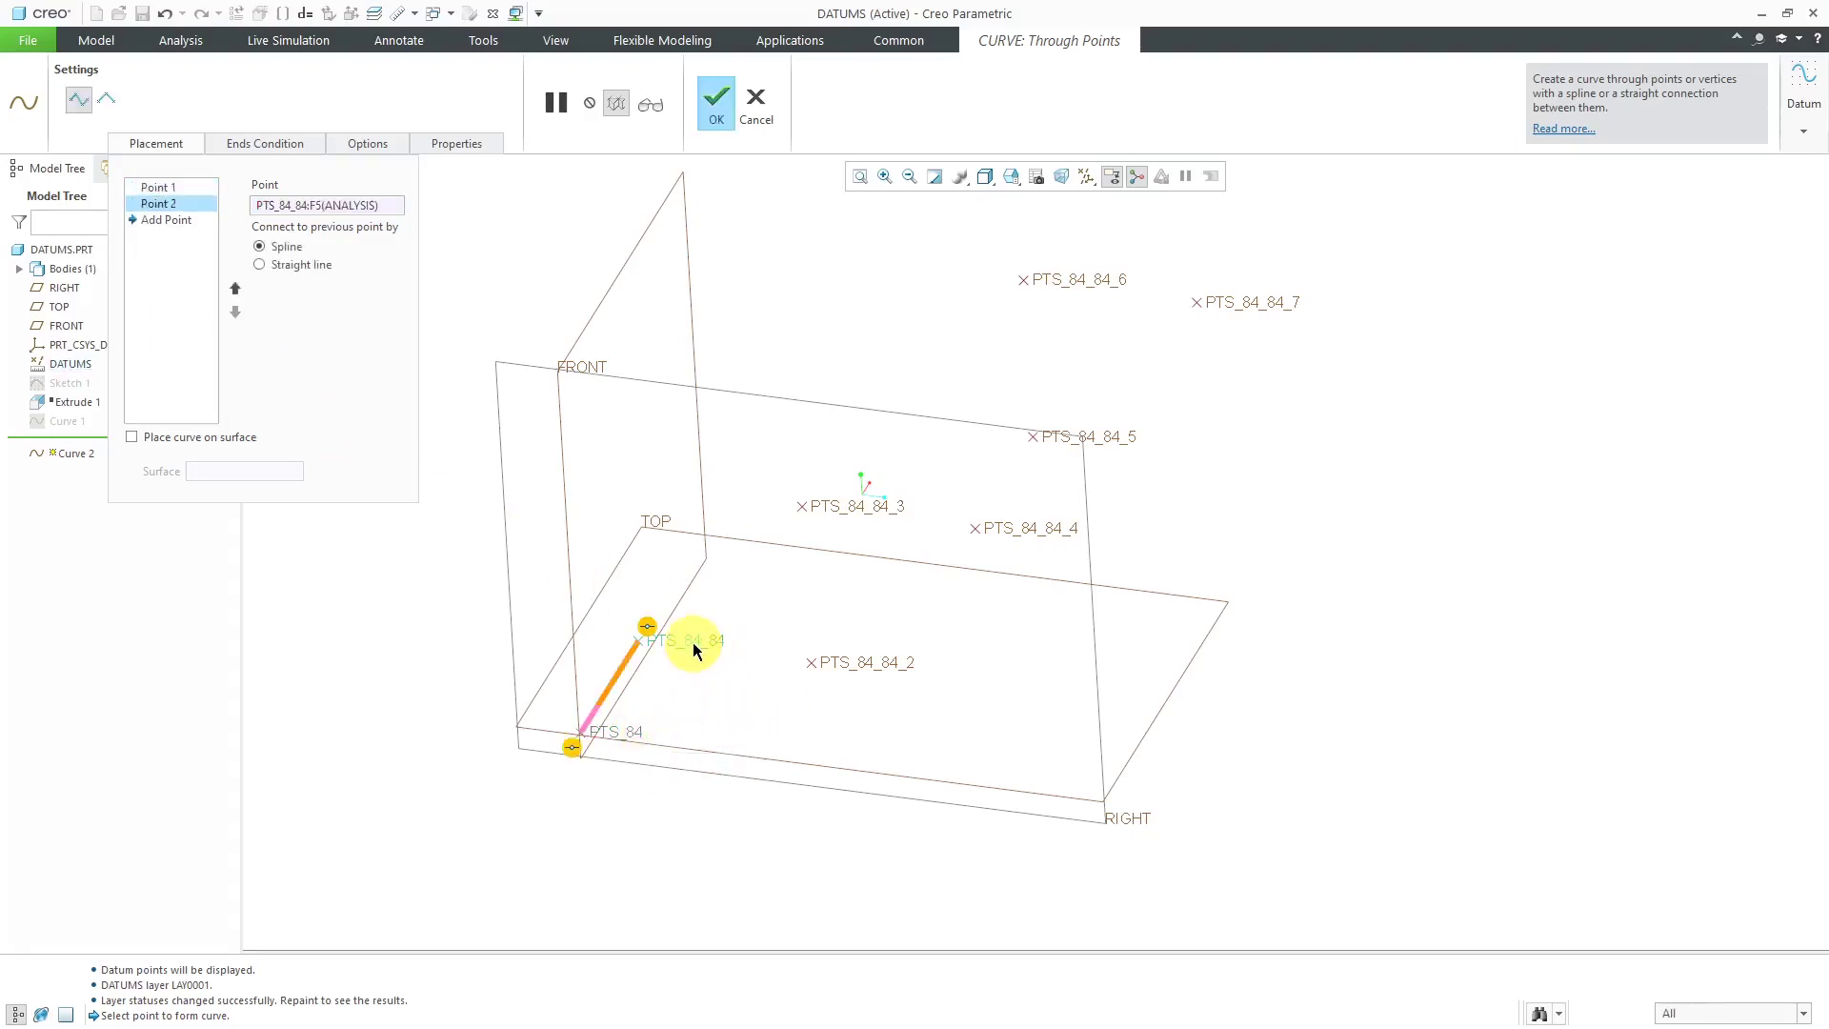
left_click(843, 659)
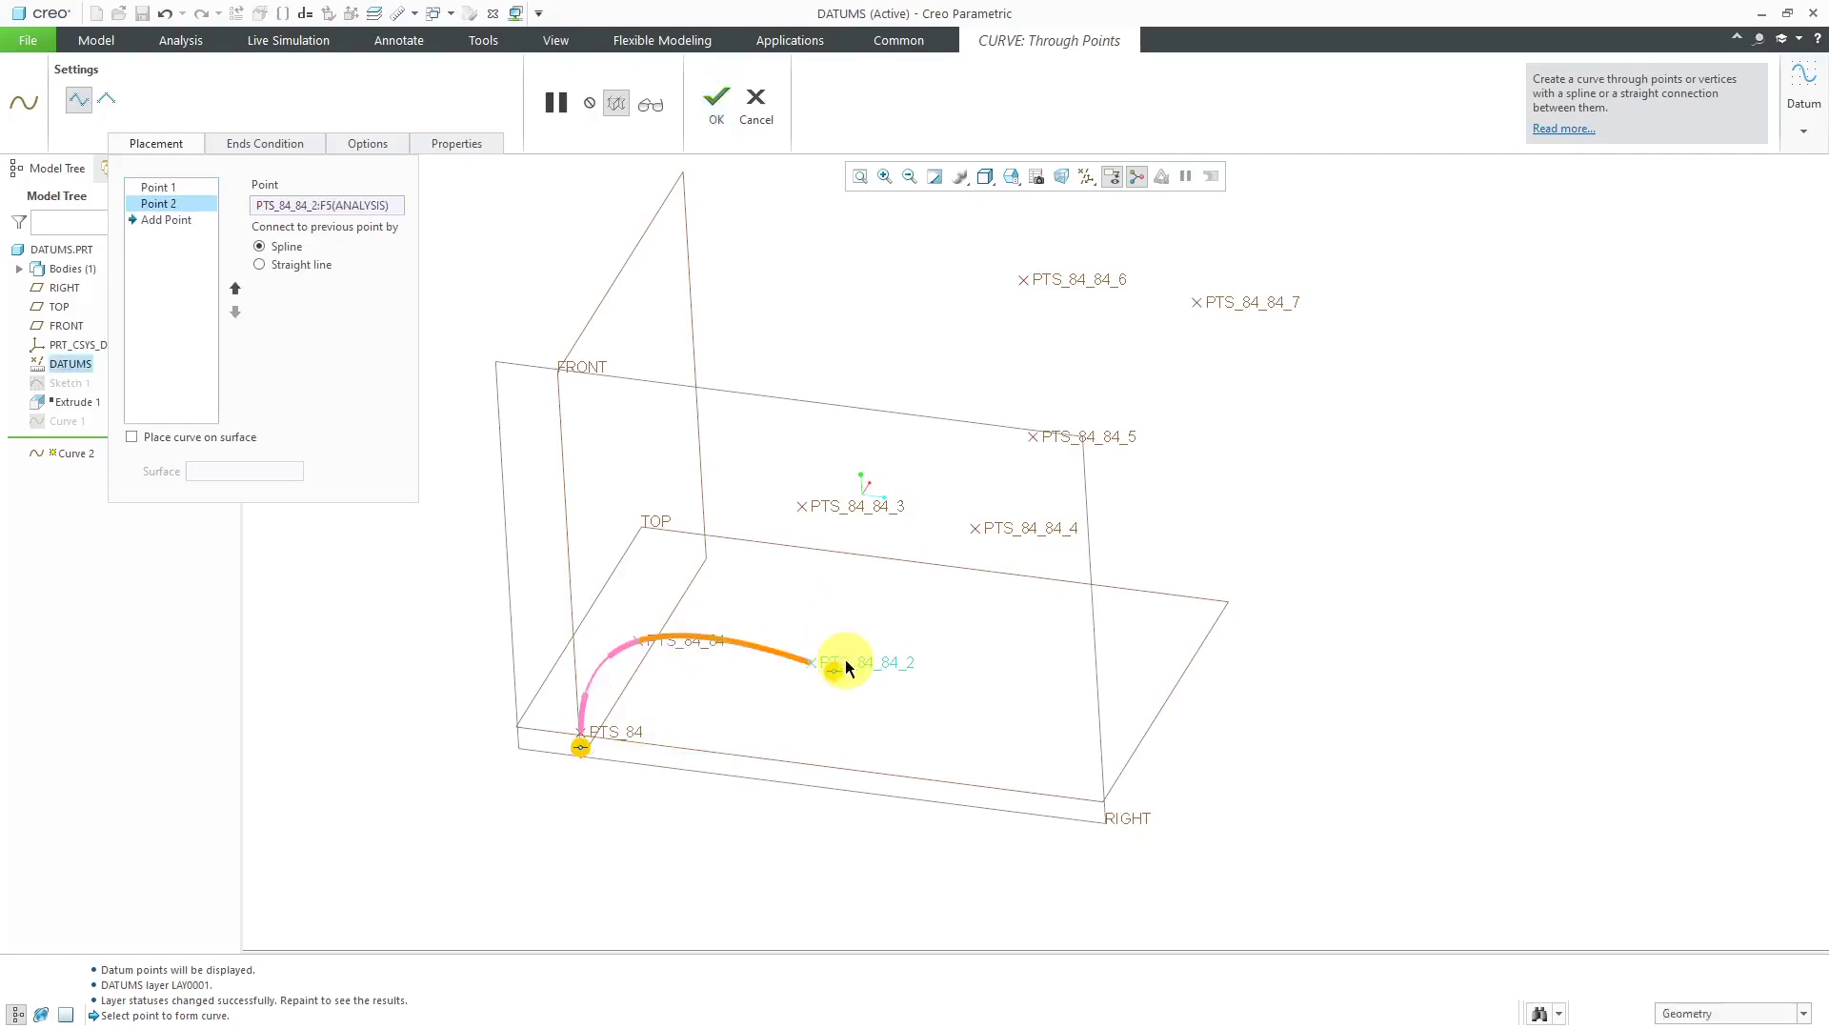
left_click(860, 506)
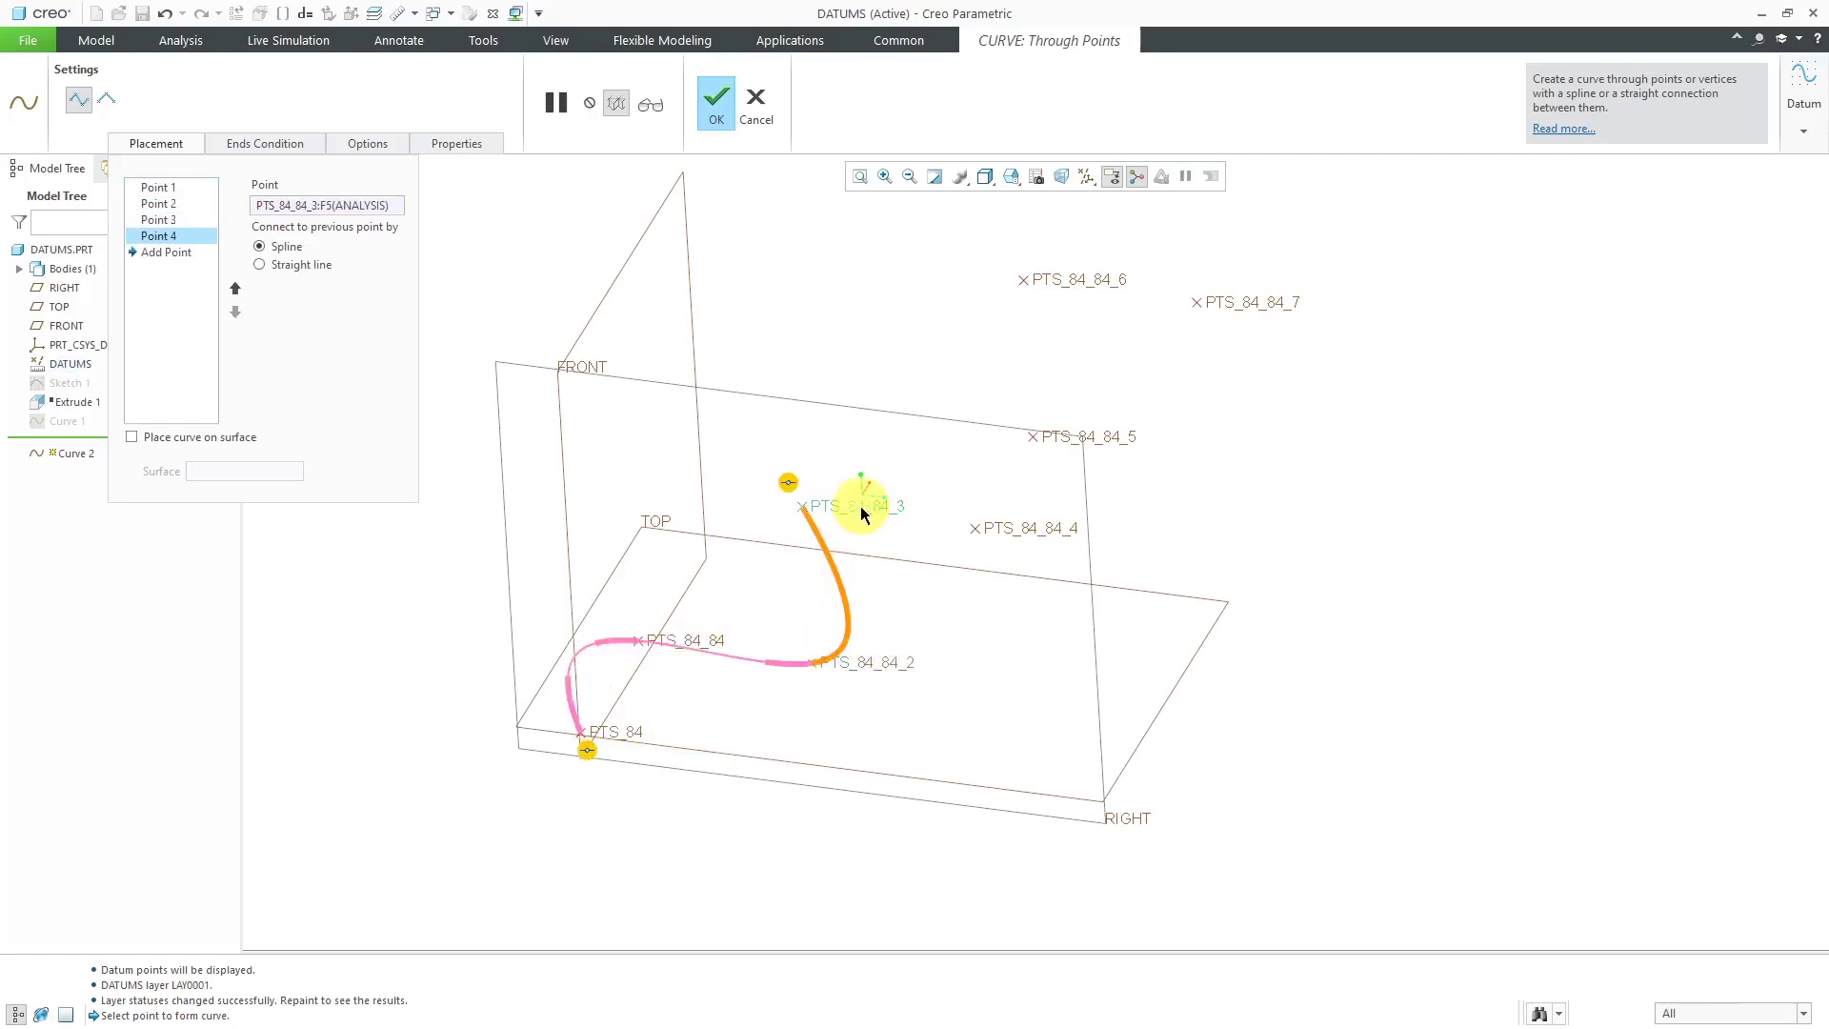
left_click(1048, 531)
left_click(1112, 444)
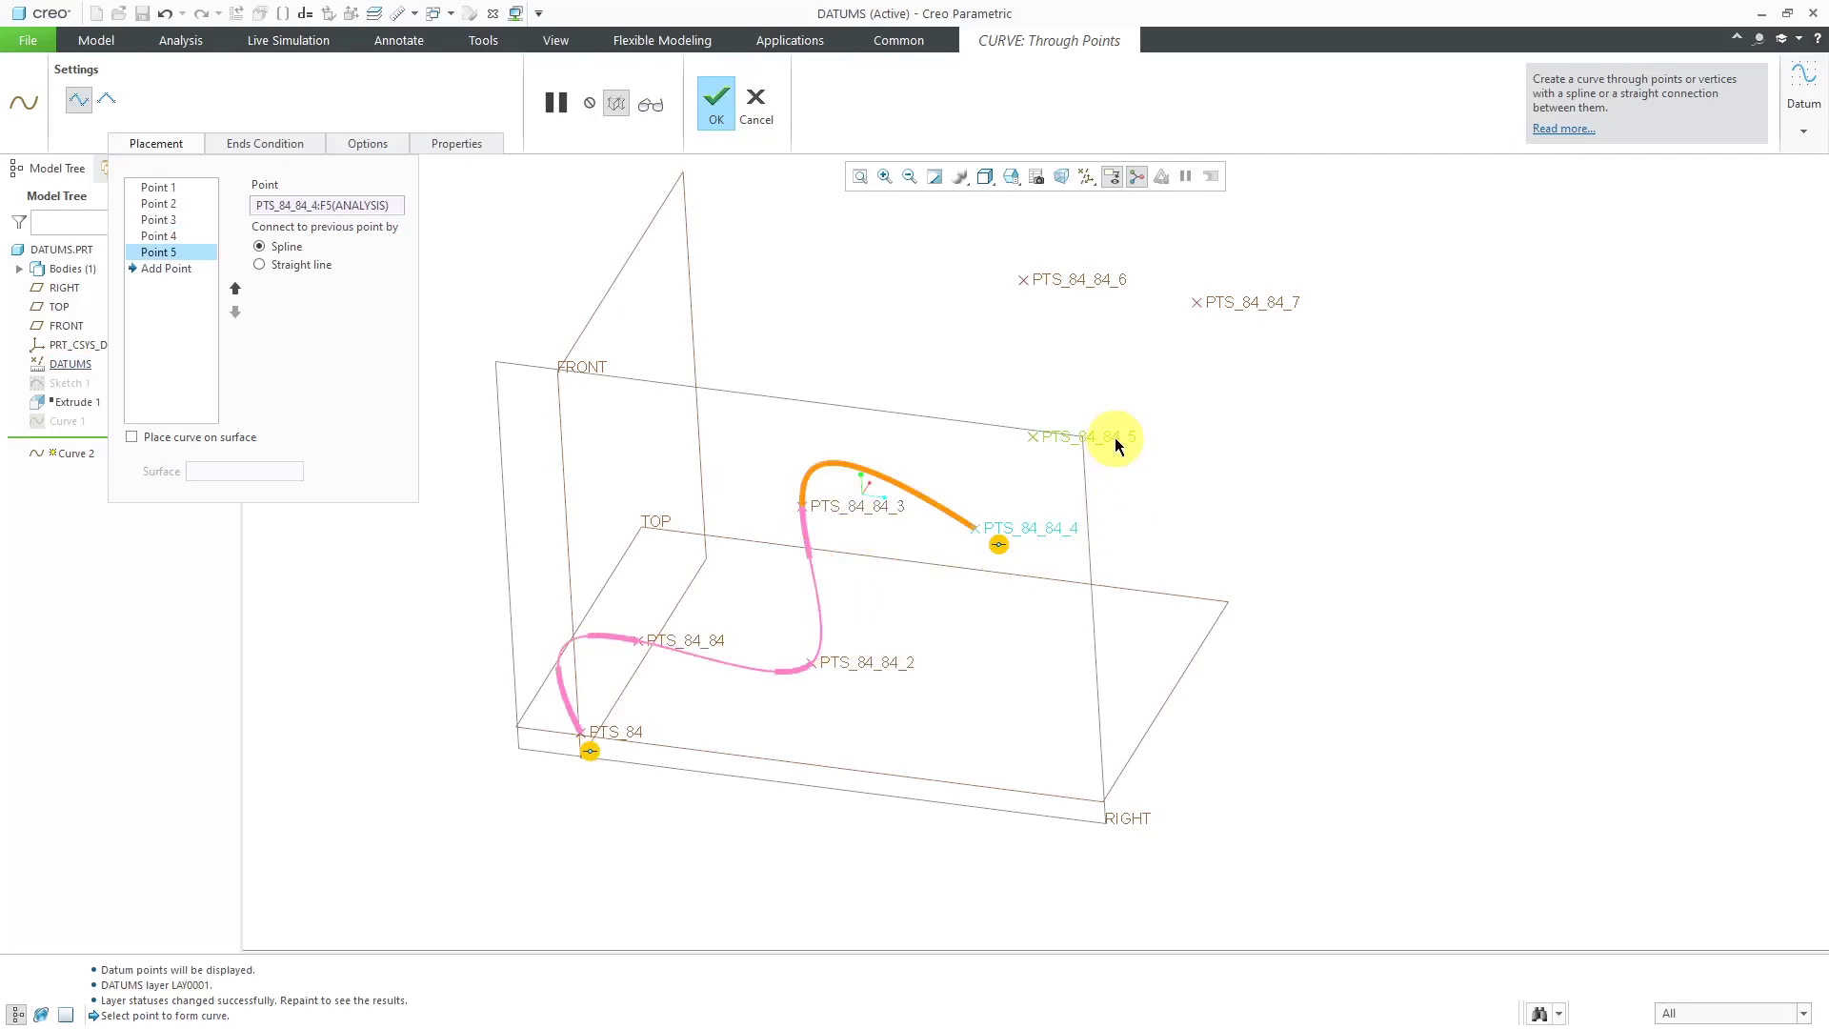
left_click(1089, 279)
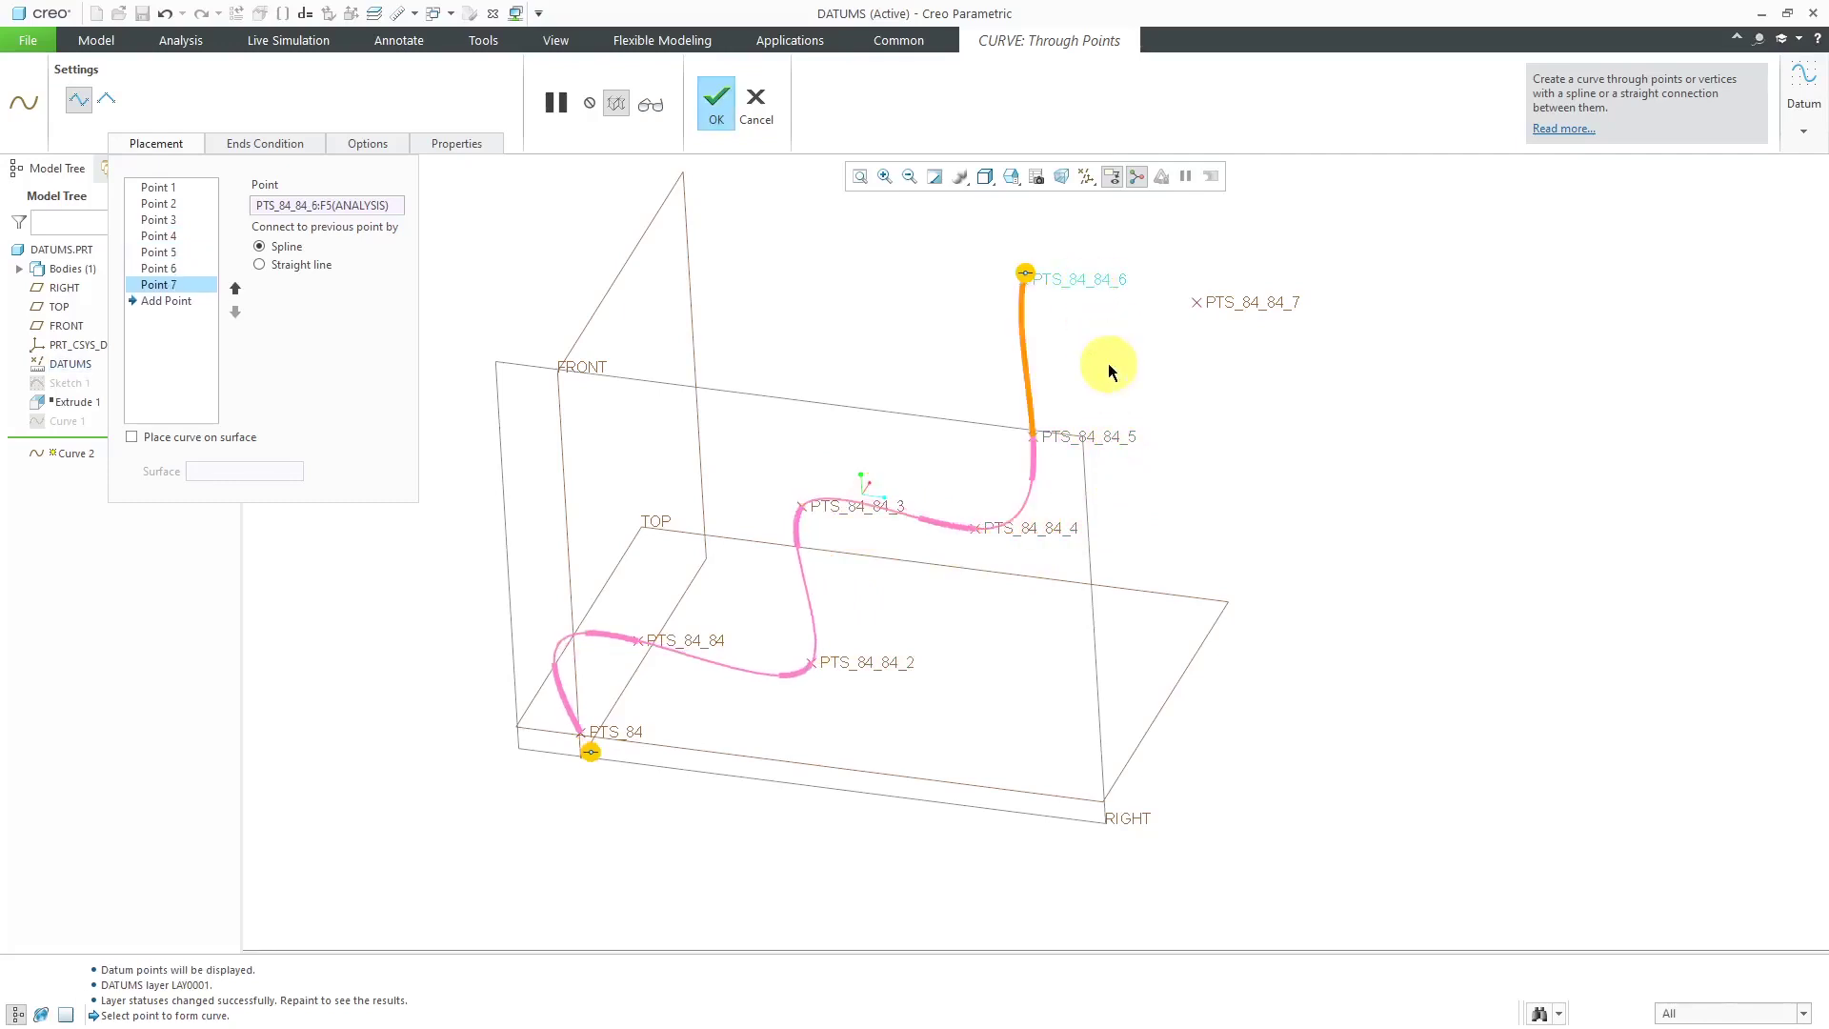
left_click(1259, 305)
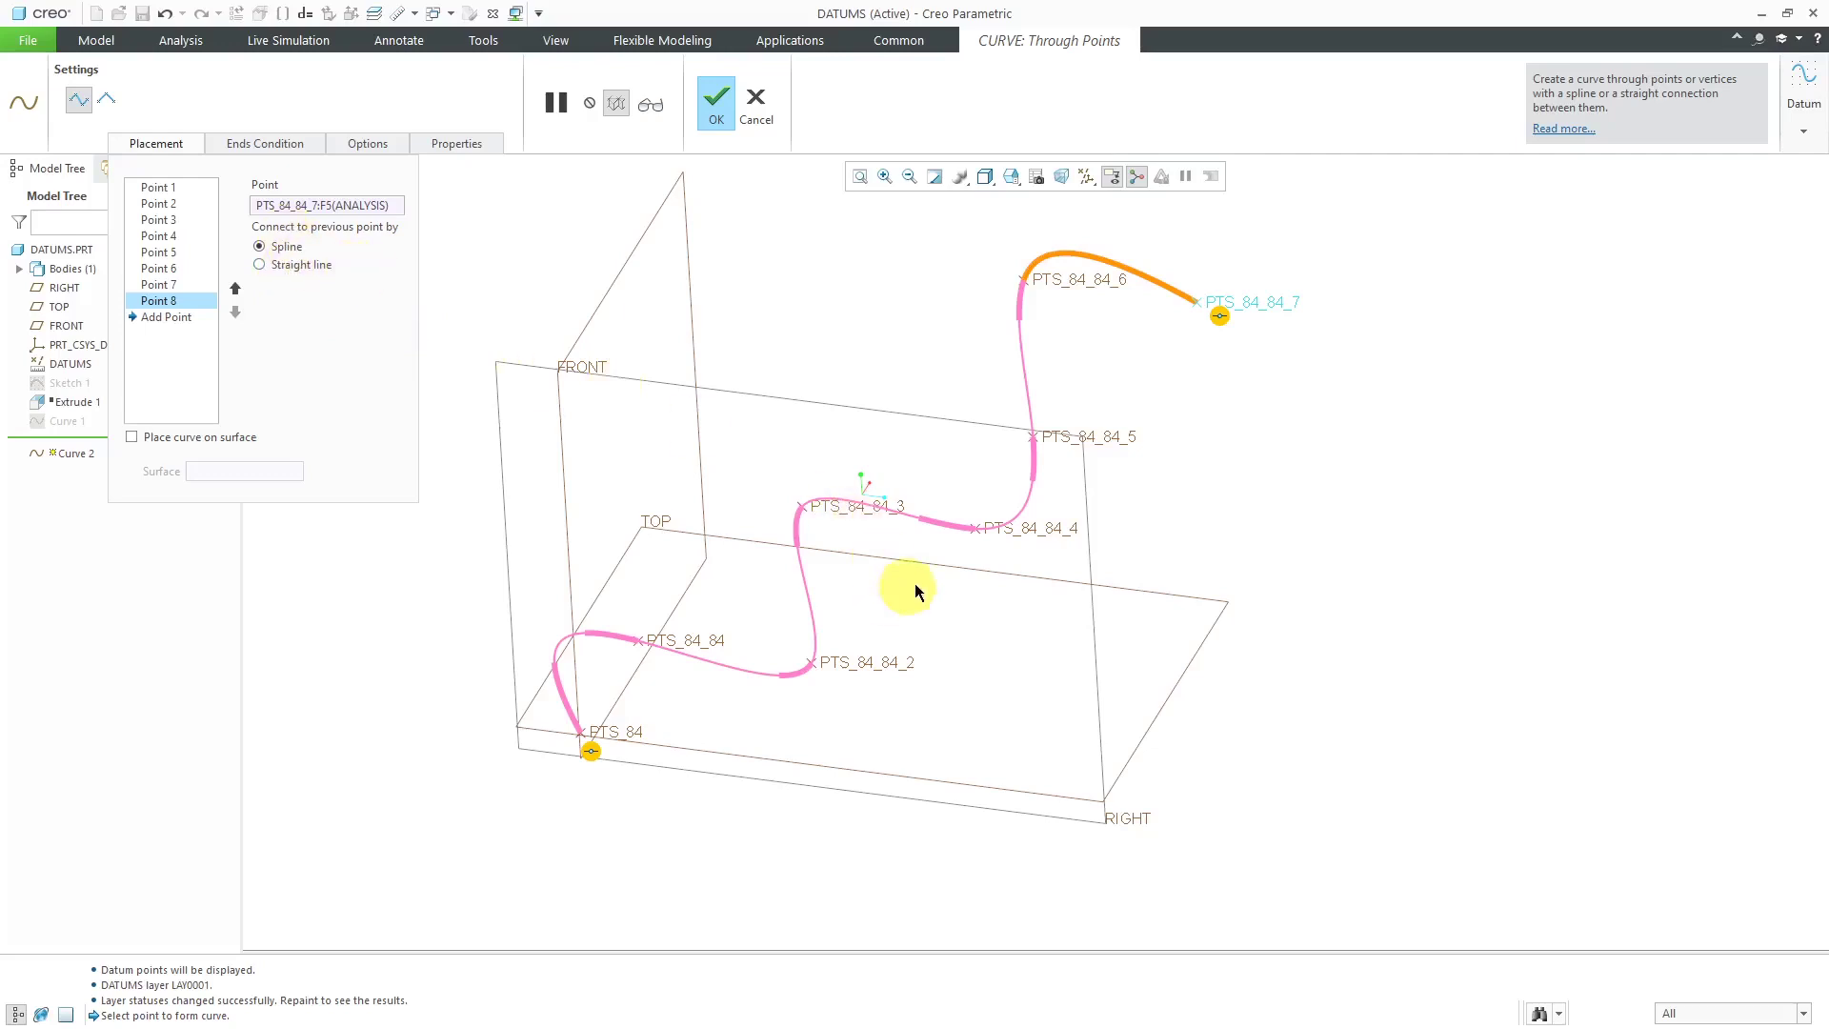
middle_click_drag(916, 589, 894, 551)
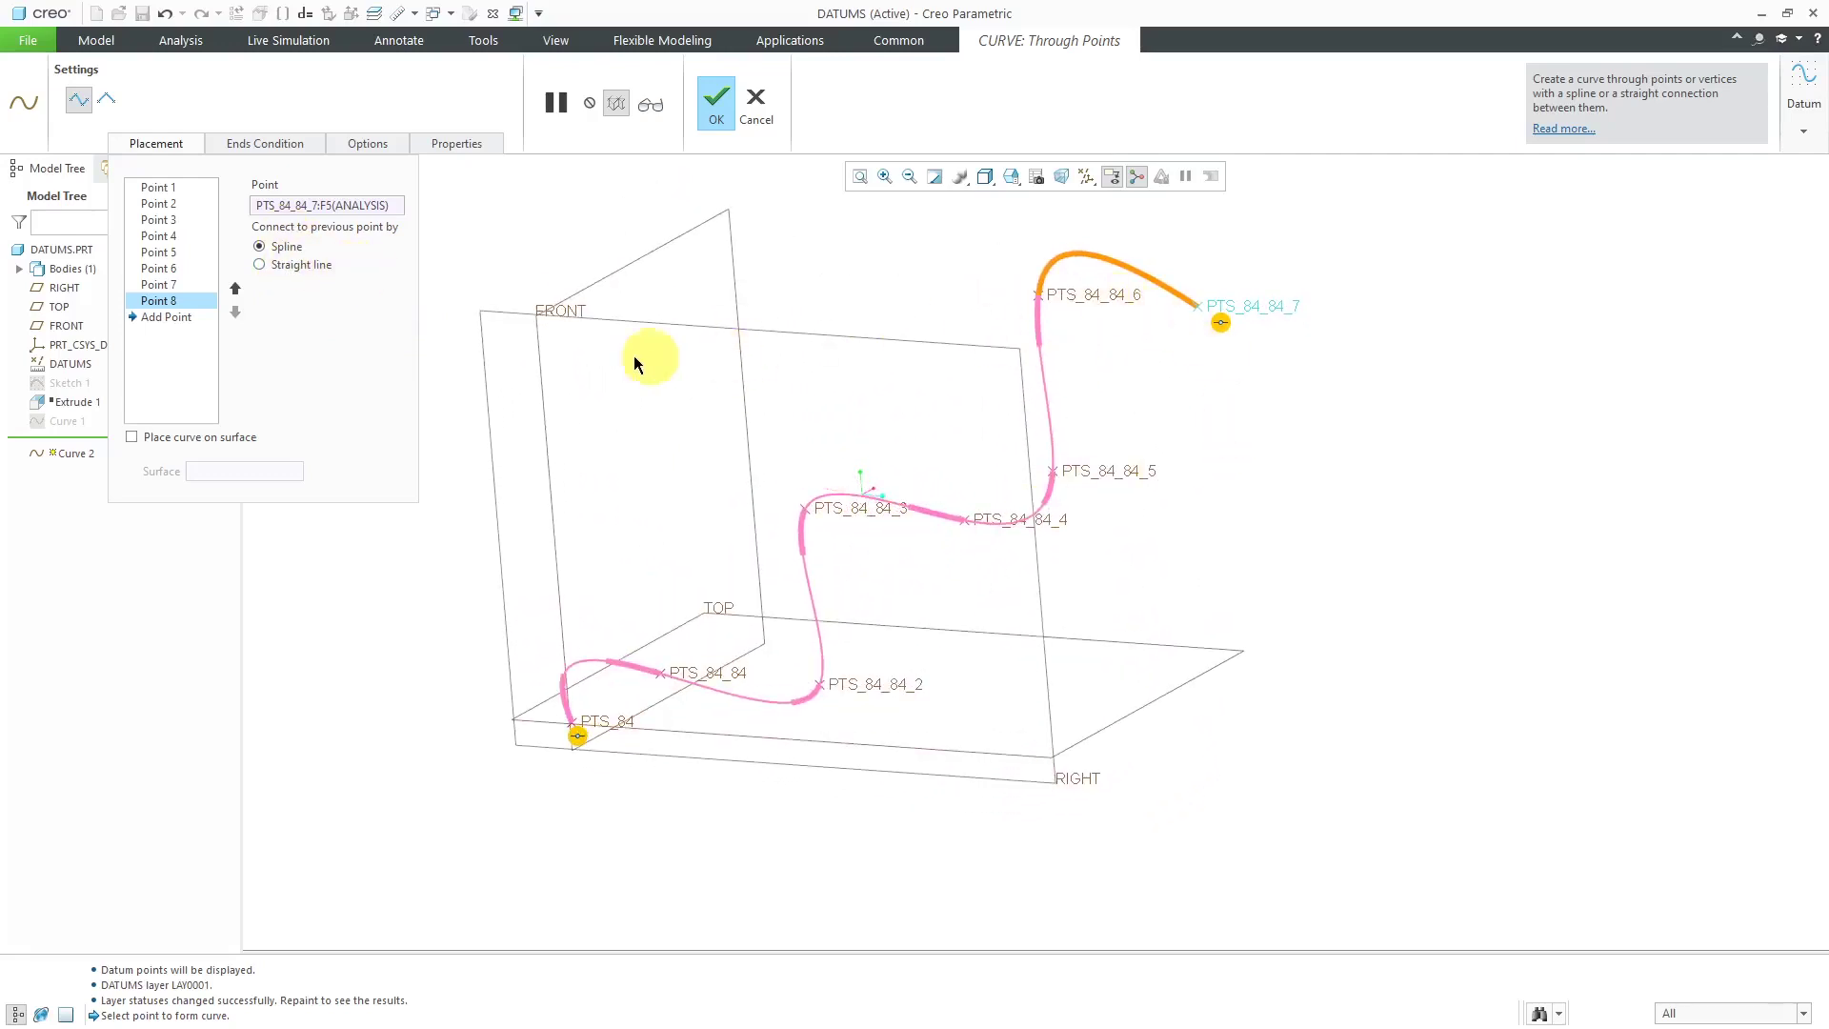
Set the segments ending at PTS_84_84_7, PTS_84_84_6 and PTS_84_84_3 to straight lines.
left_click(283, 271)
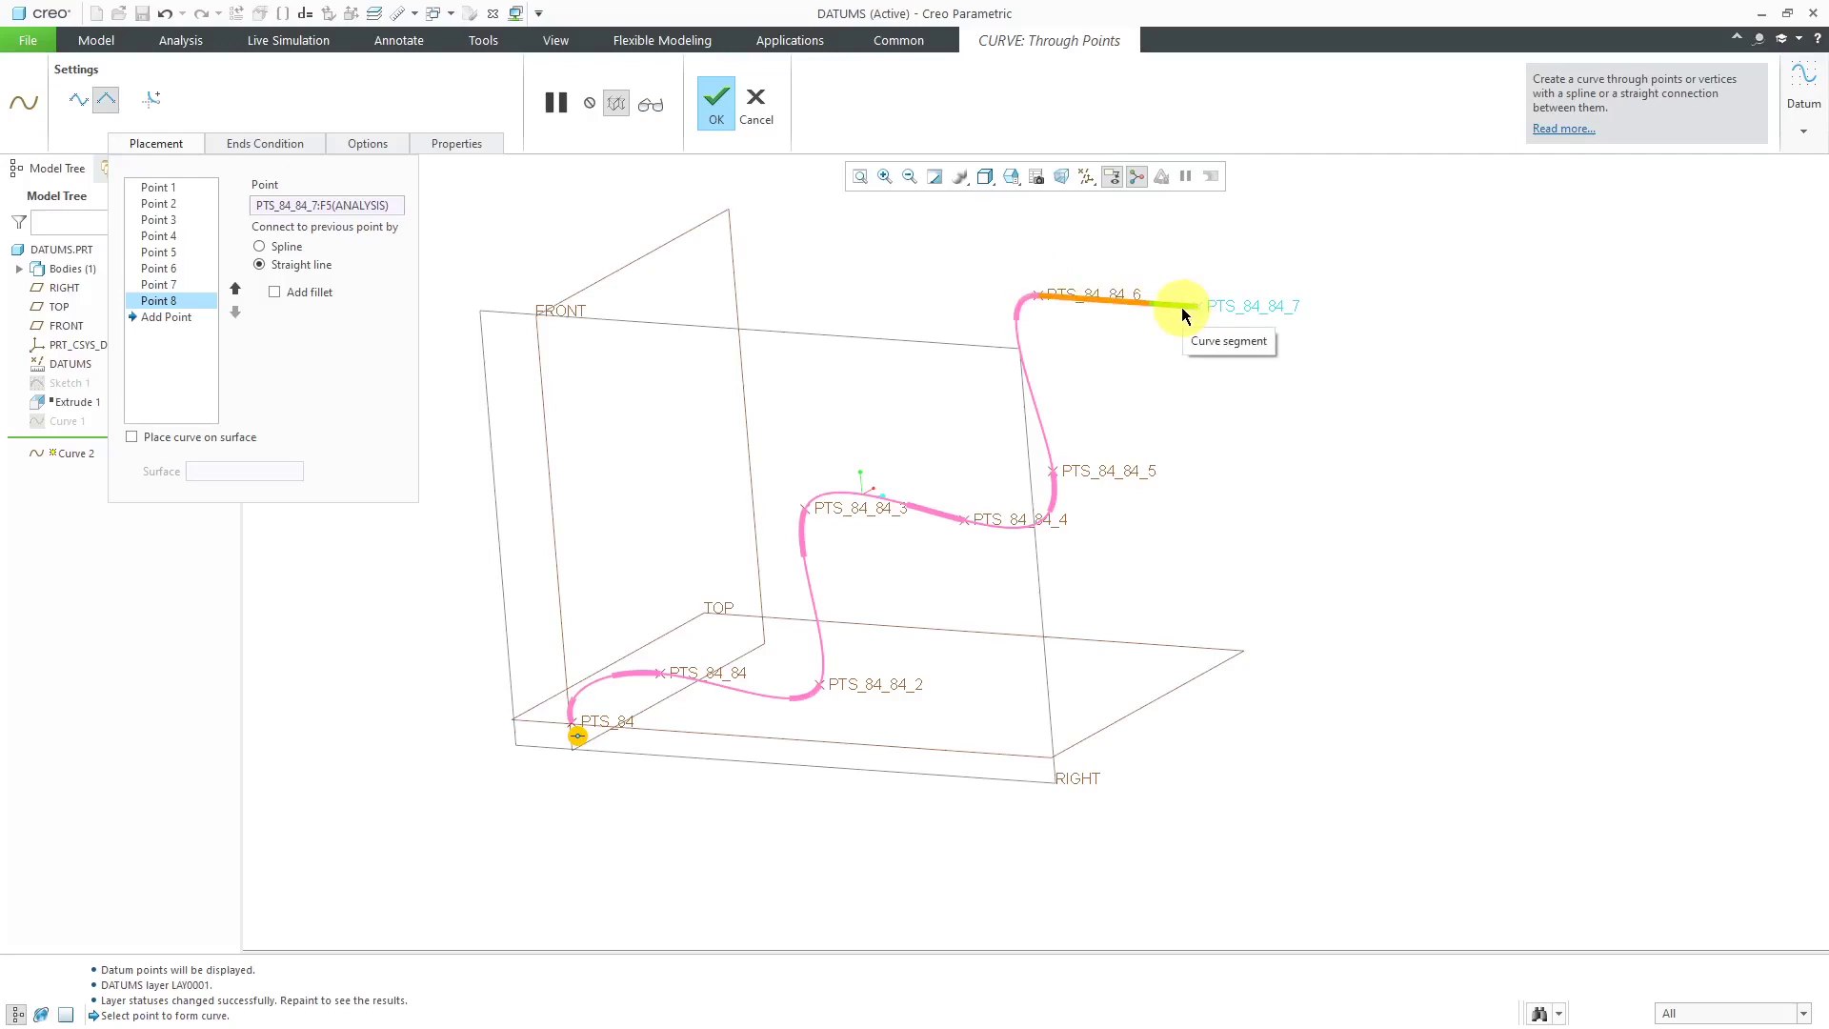
left_click(172, 289)
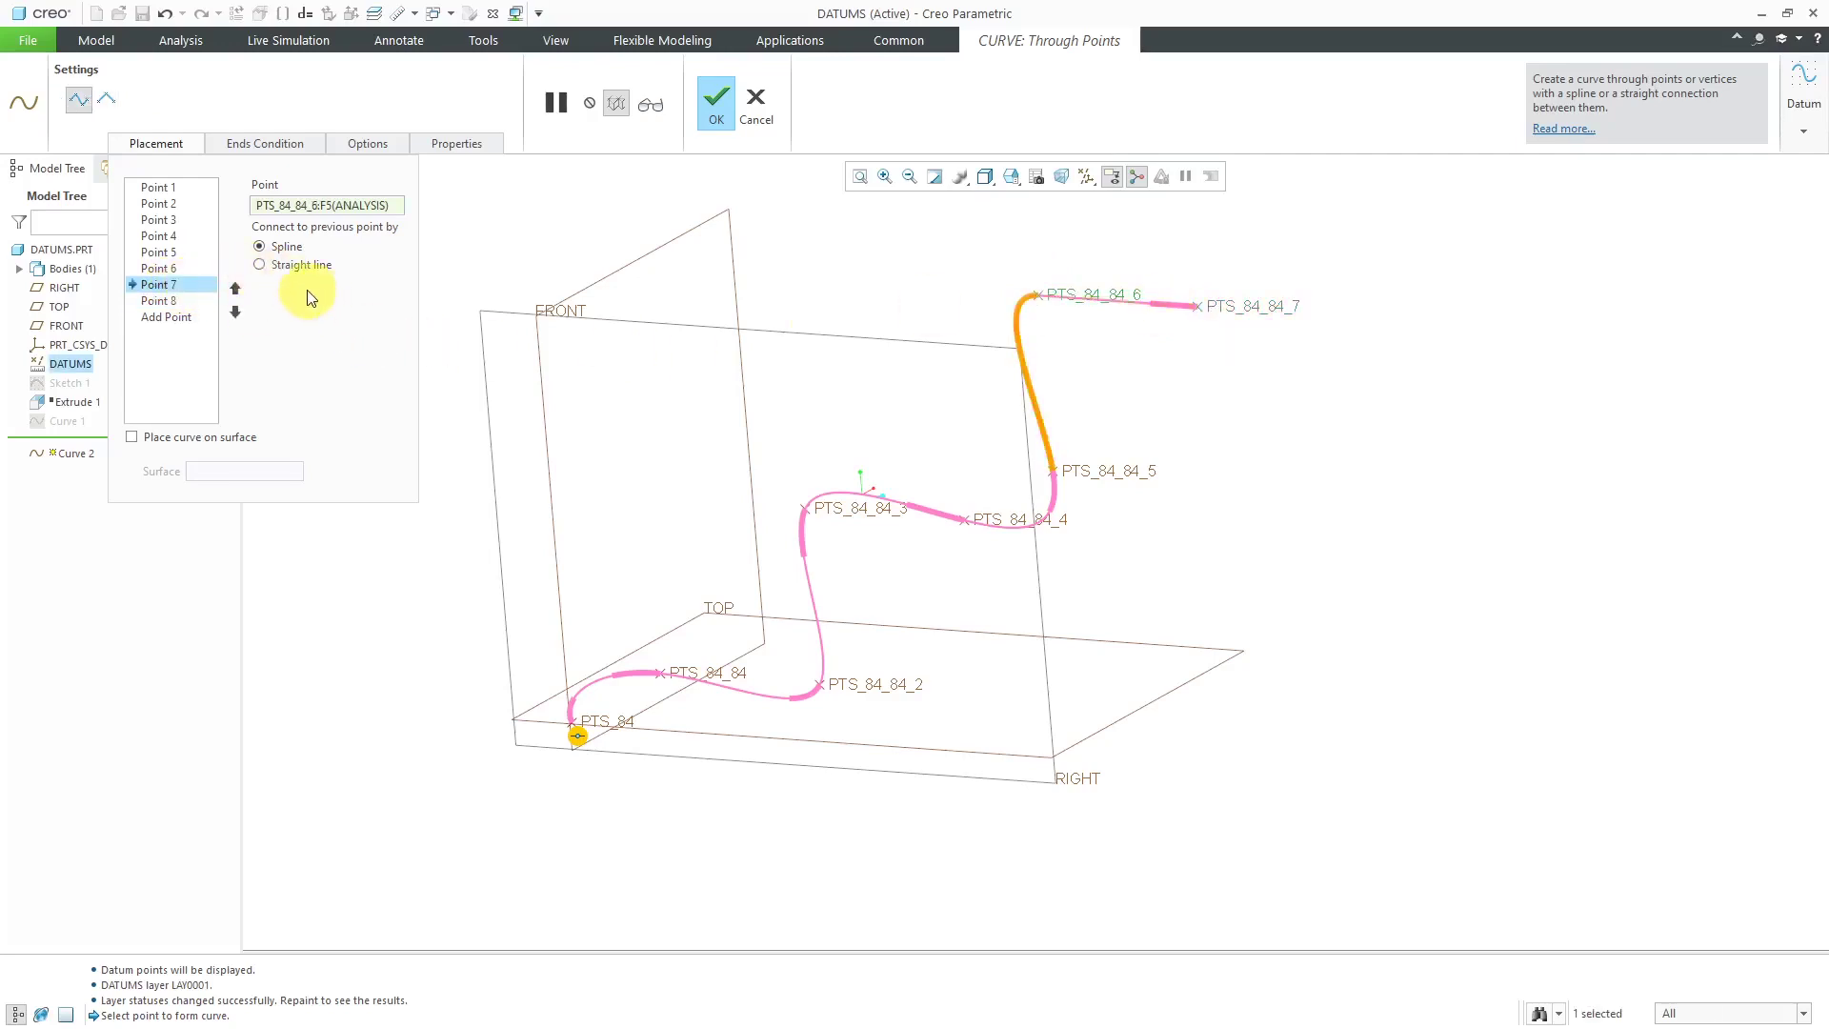
left_click(291, 269)
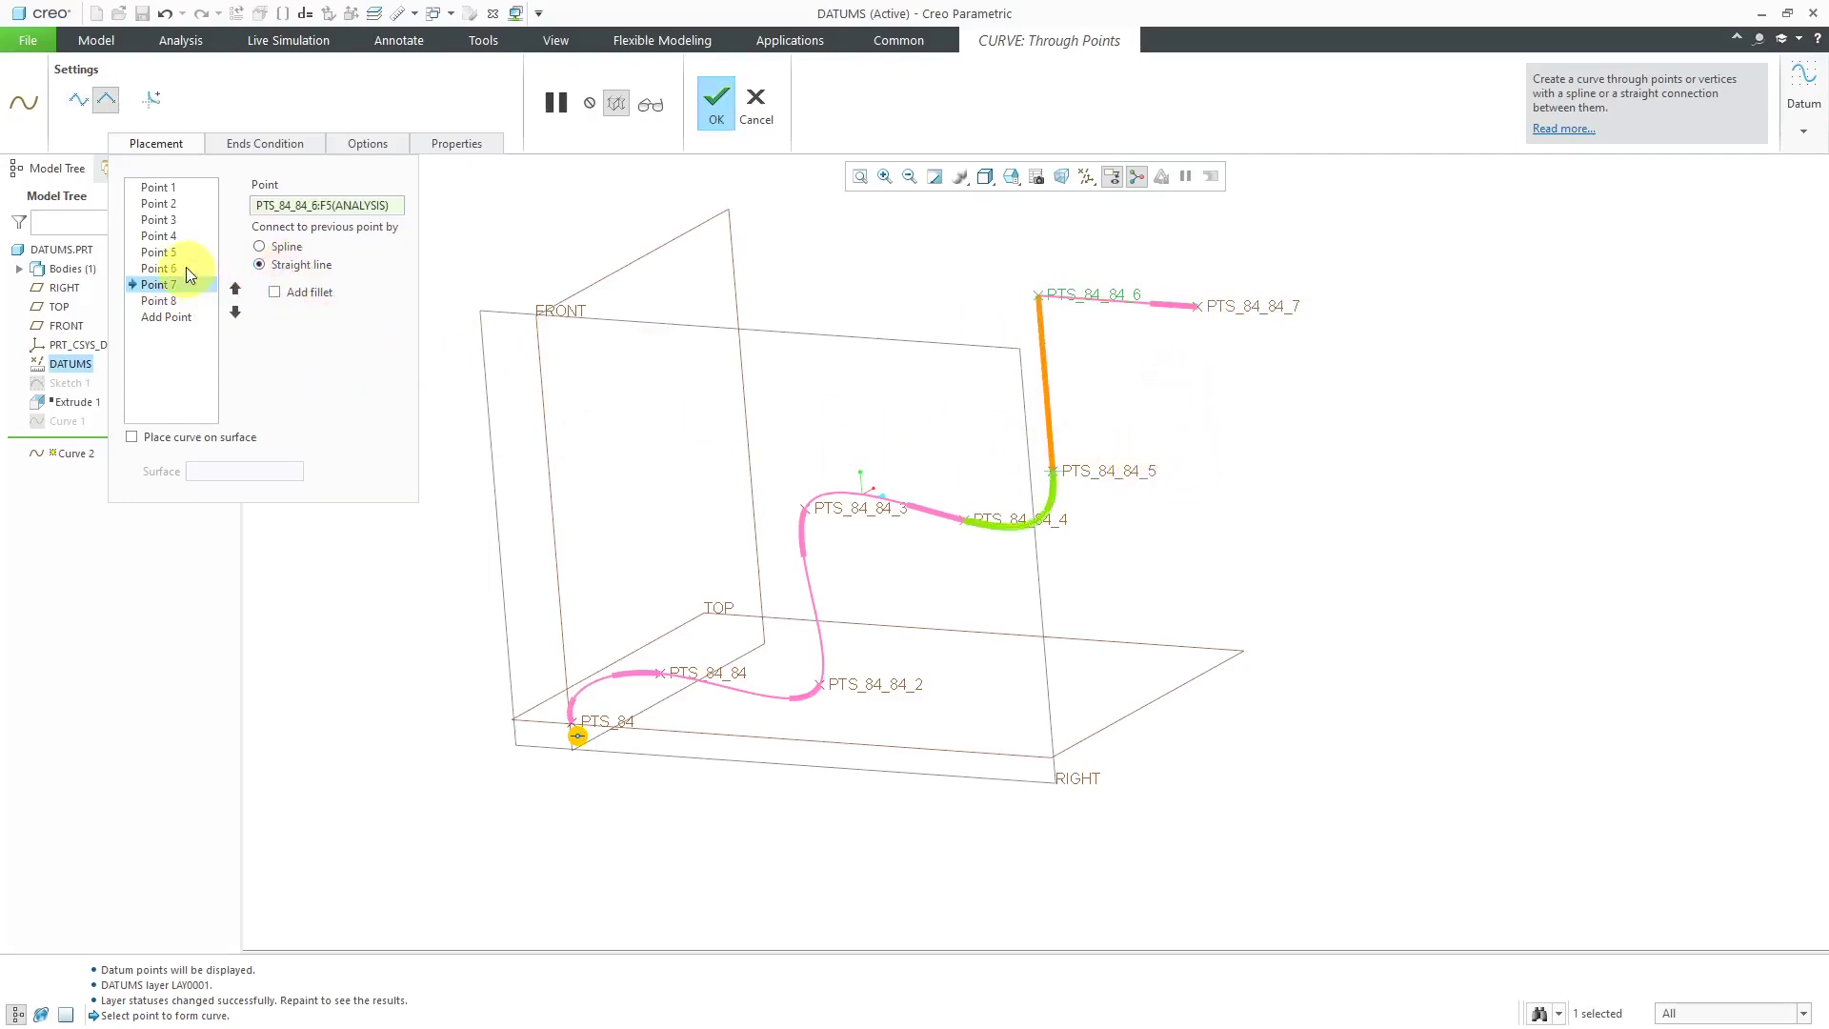
left_click(158, 237)
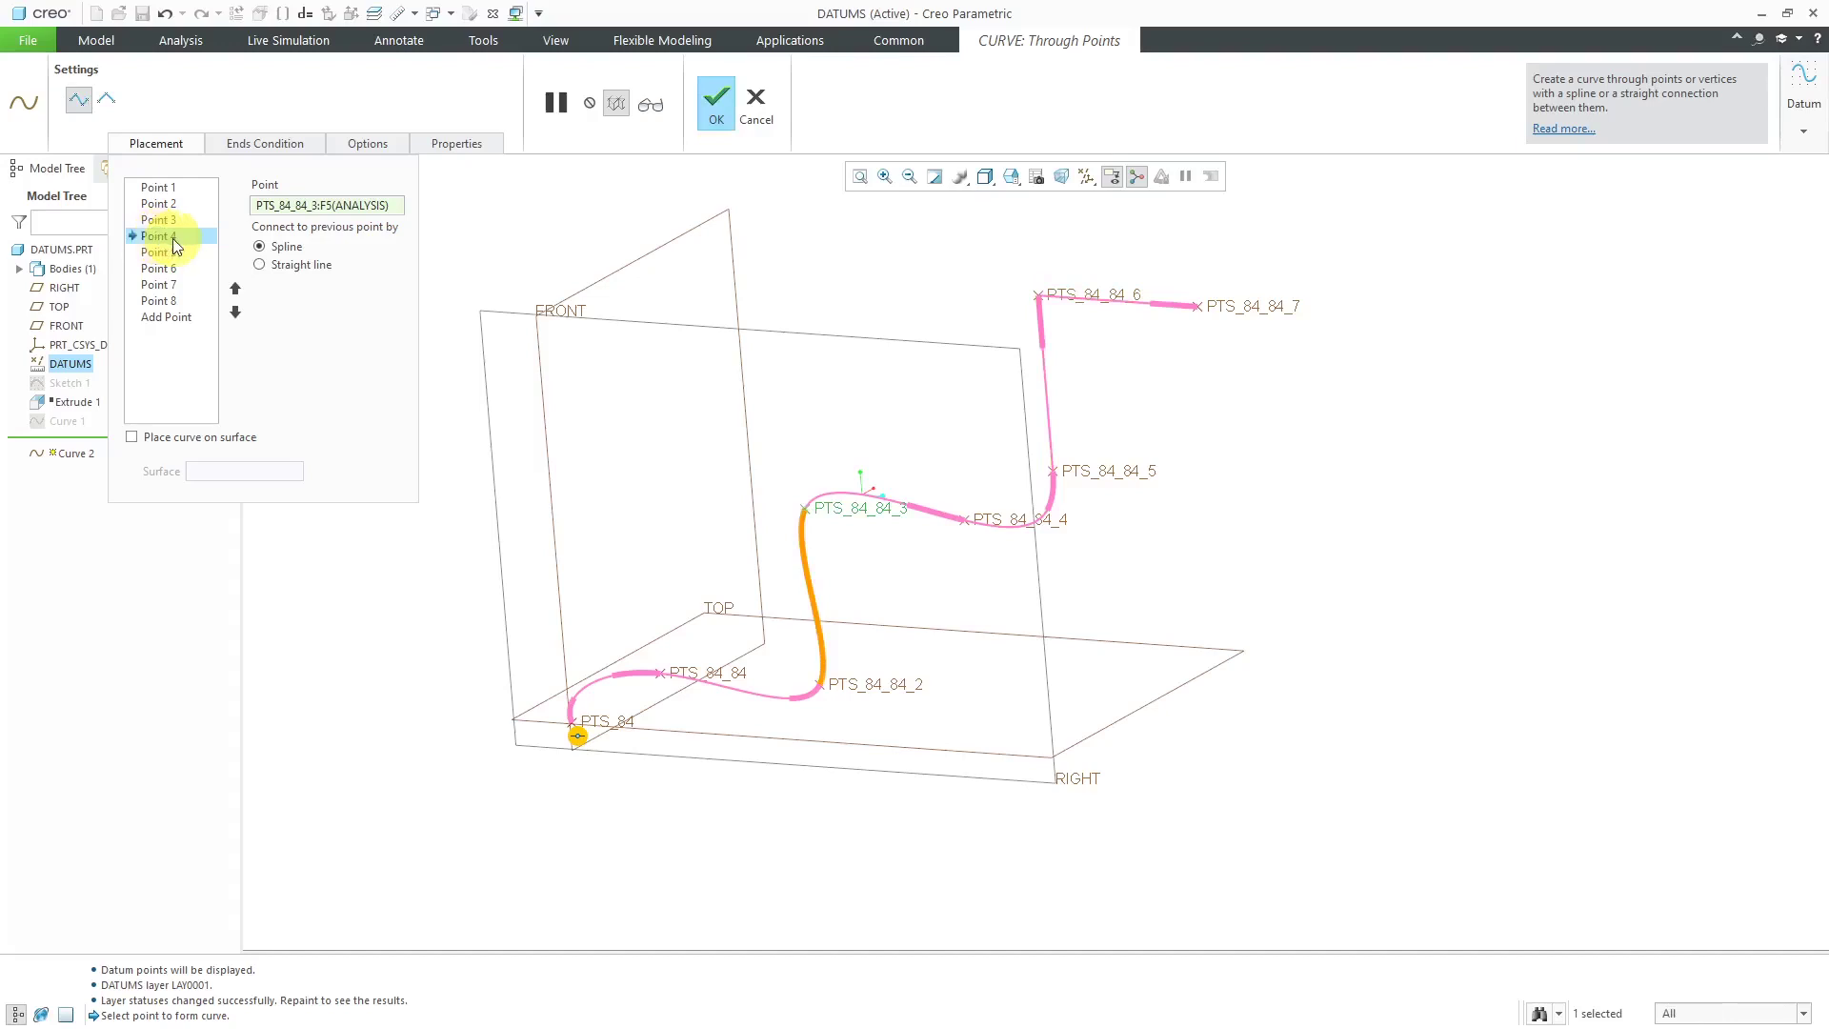
left_click(303, 267)
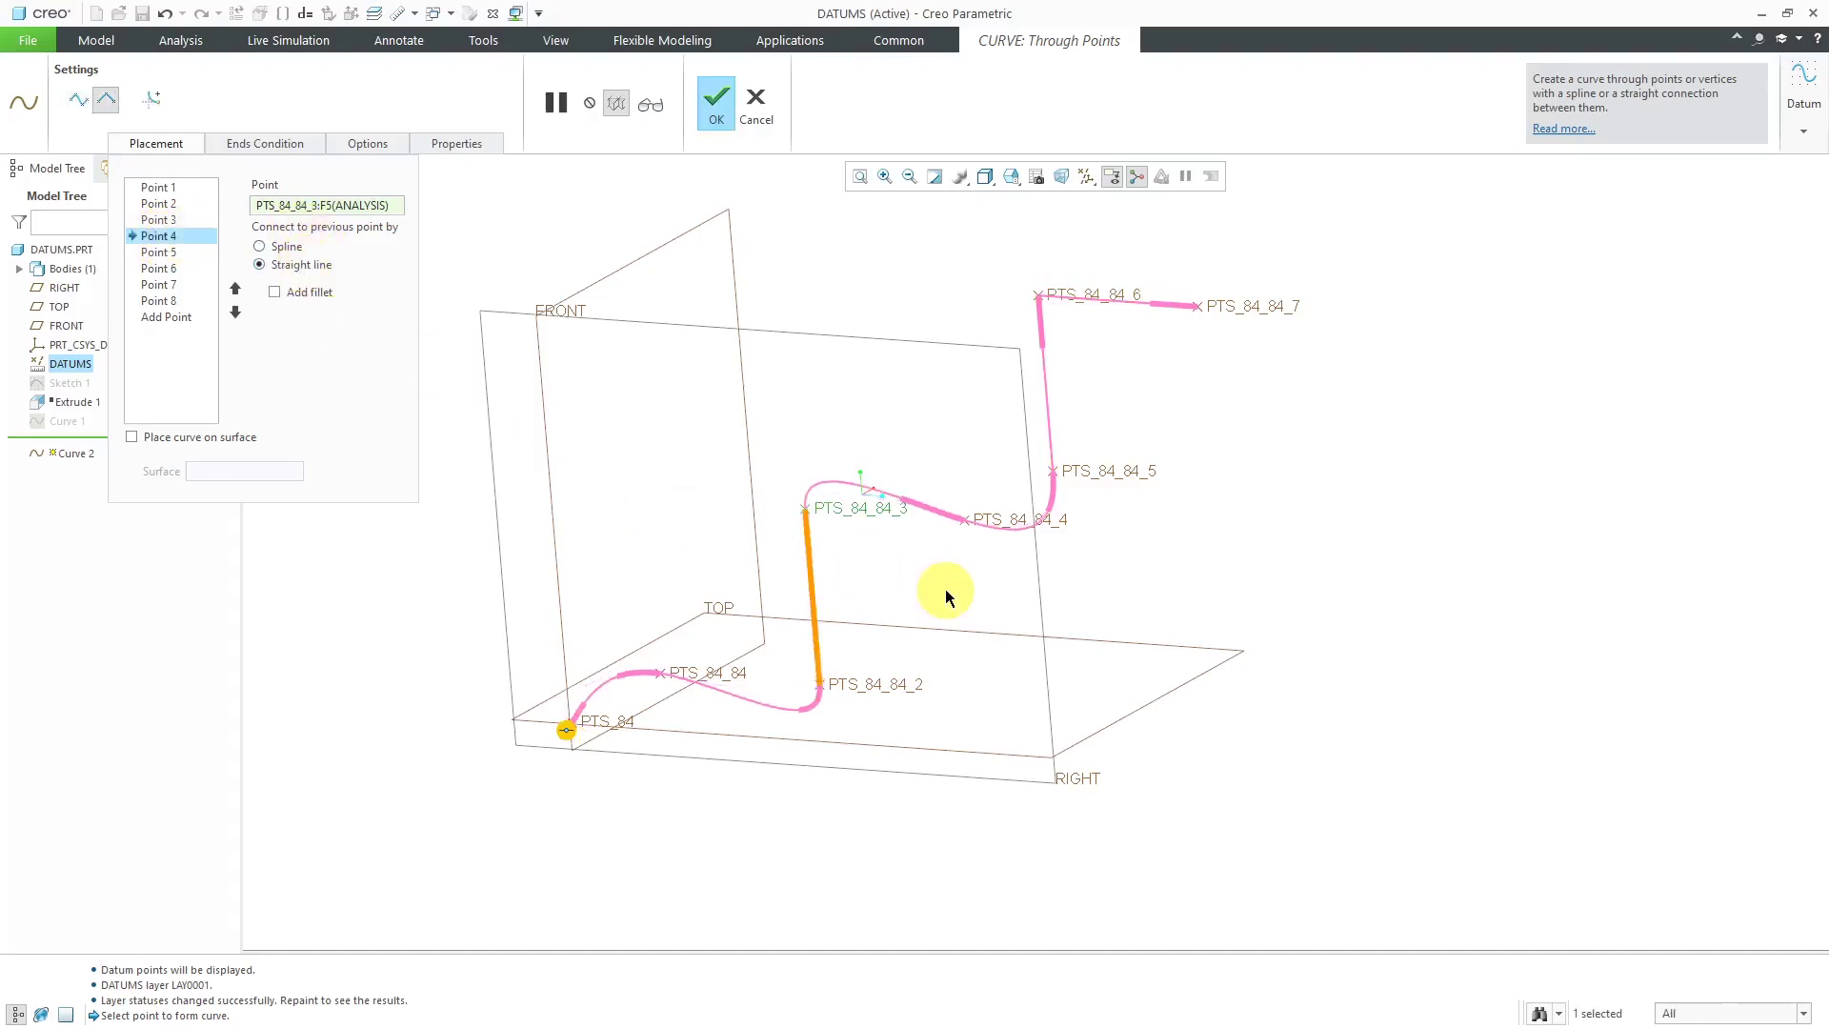
mouse_move(945, 589)
middle_mouse_down()
mouse_move(902, 592)
mouse_move(970, 600)
mouse_move(837, 567)
mouse_move(910, 613)
middle_mouse_up()
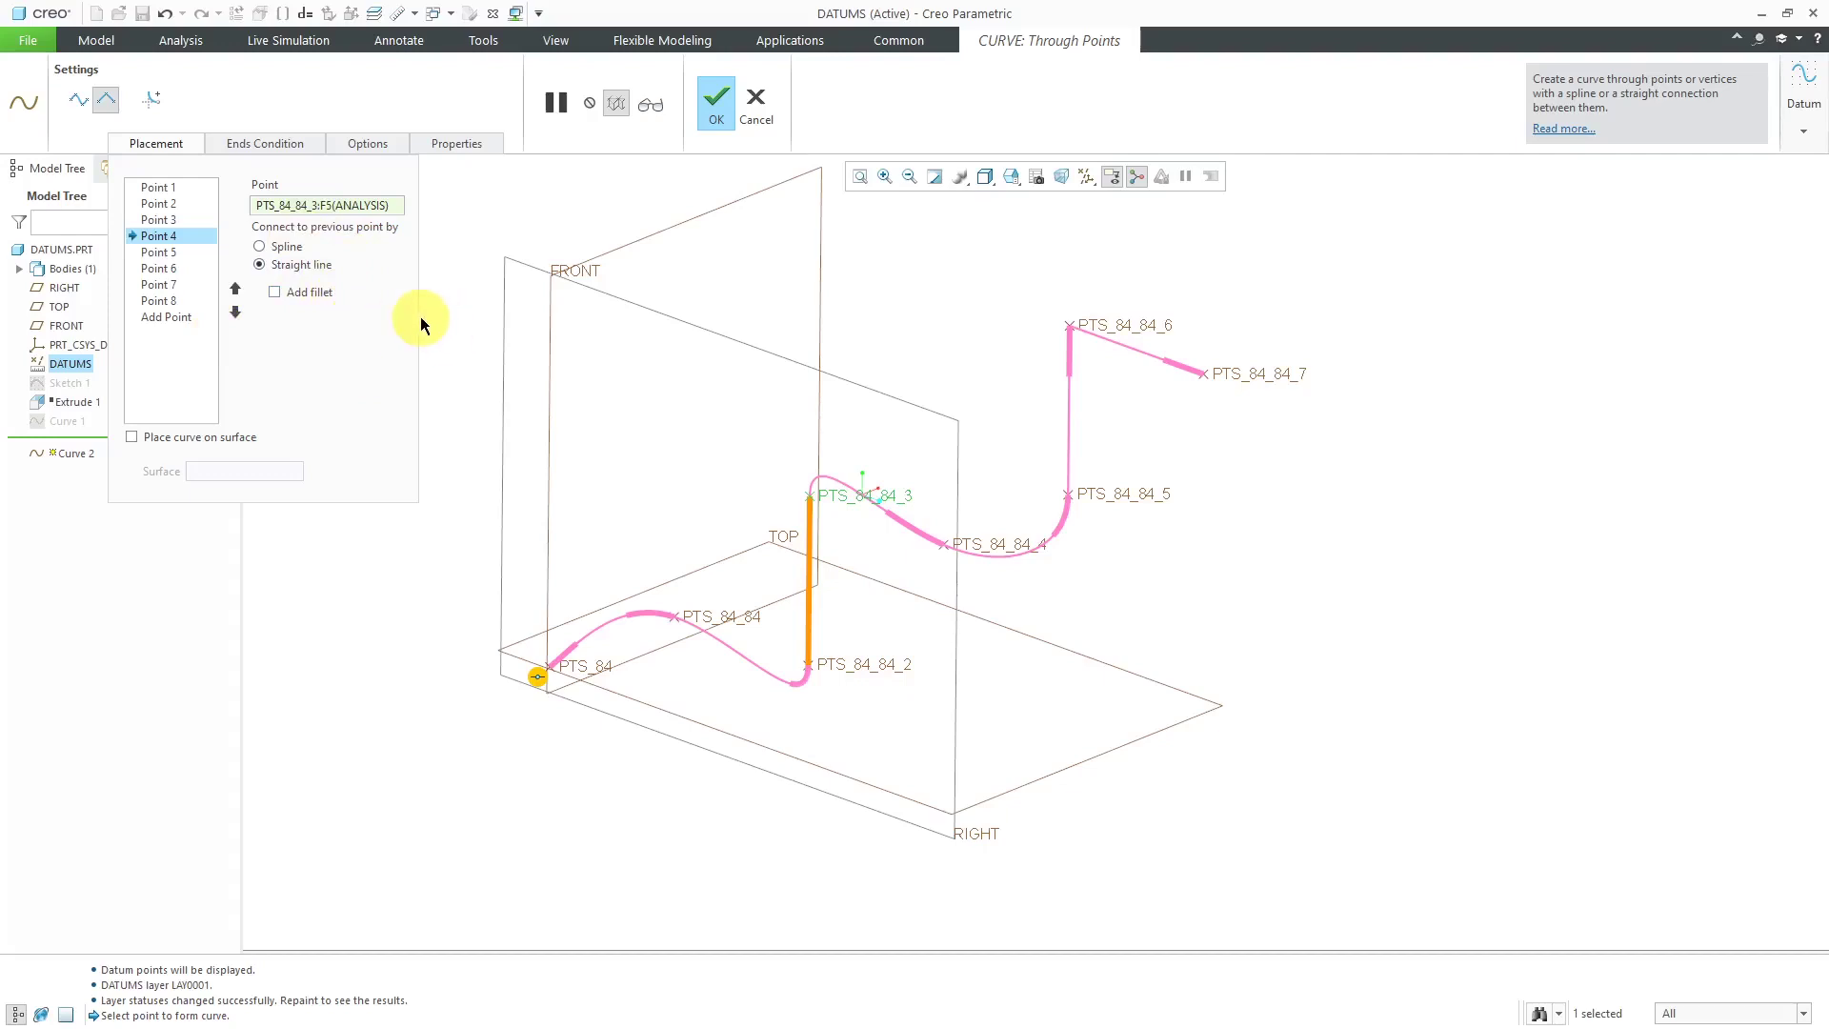
Cancel the partly straightened curve, confirming the discard, and clear the selection.
left_click(752, 114)
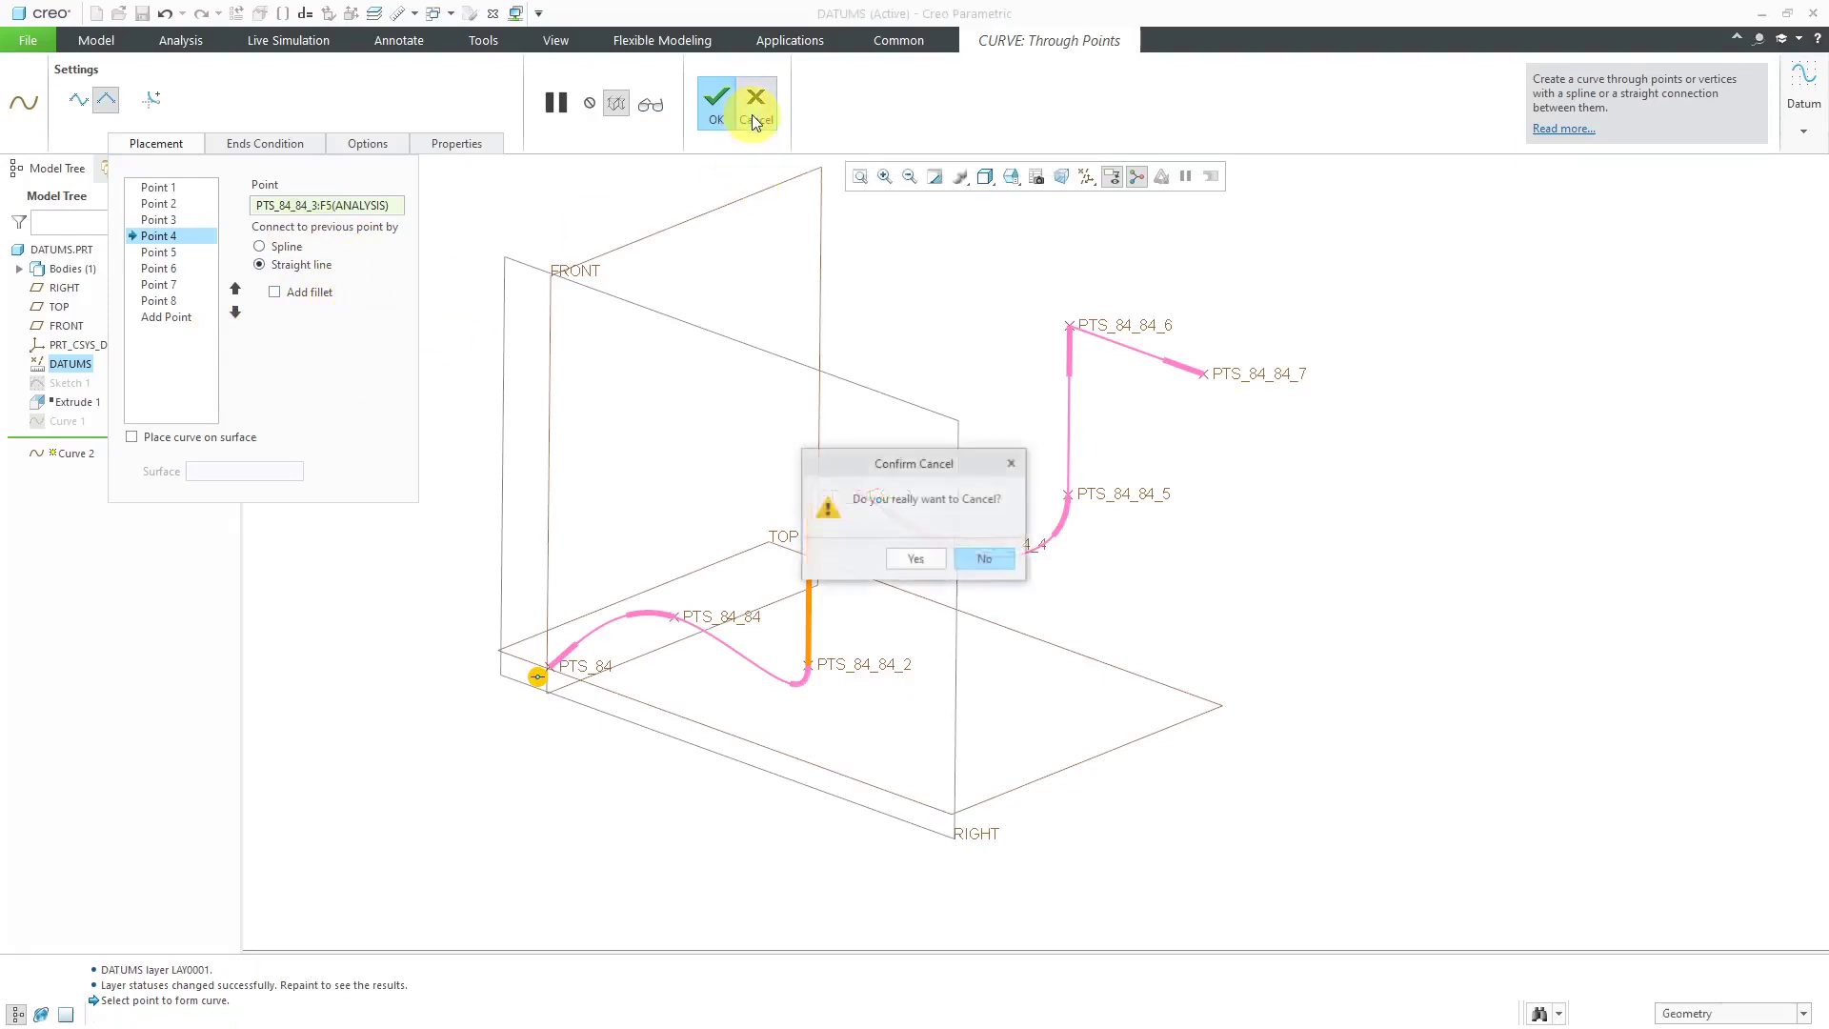
left_click(929, 560)
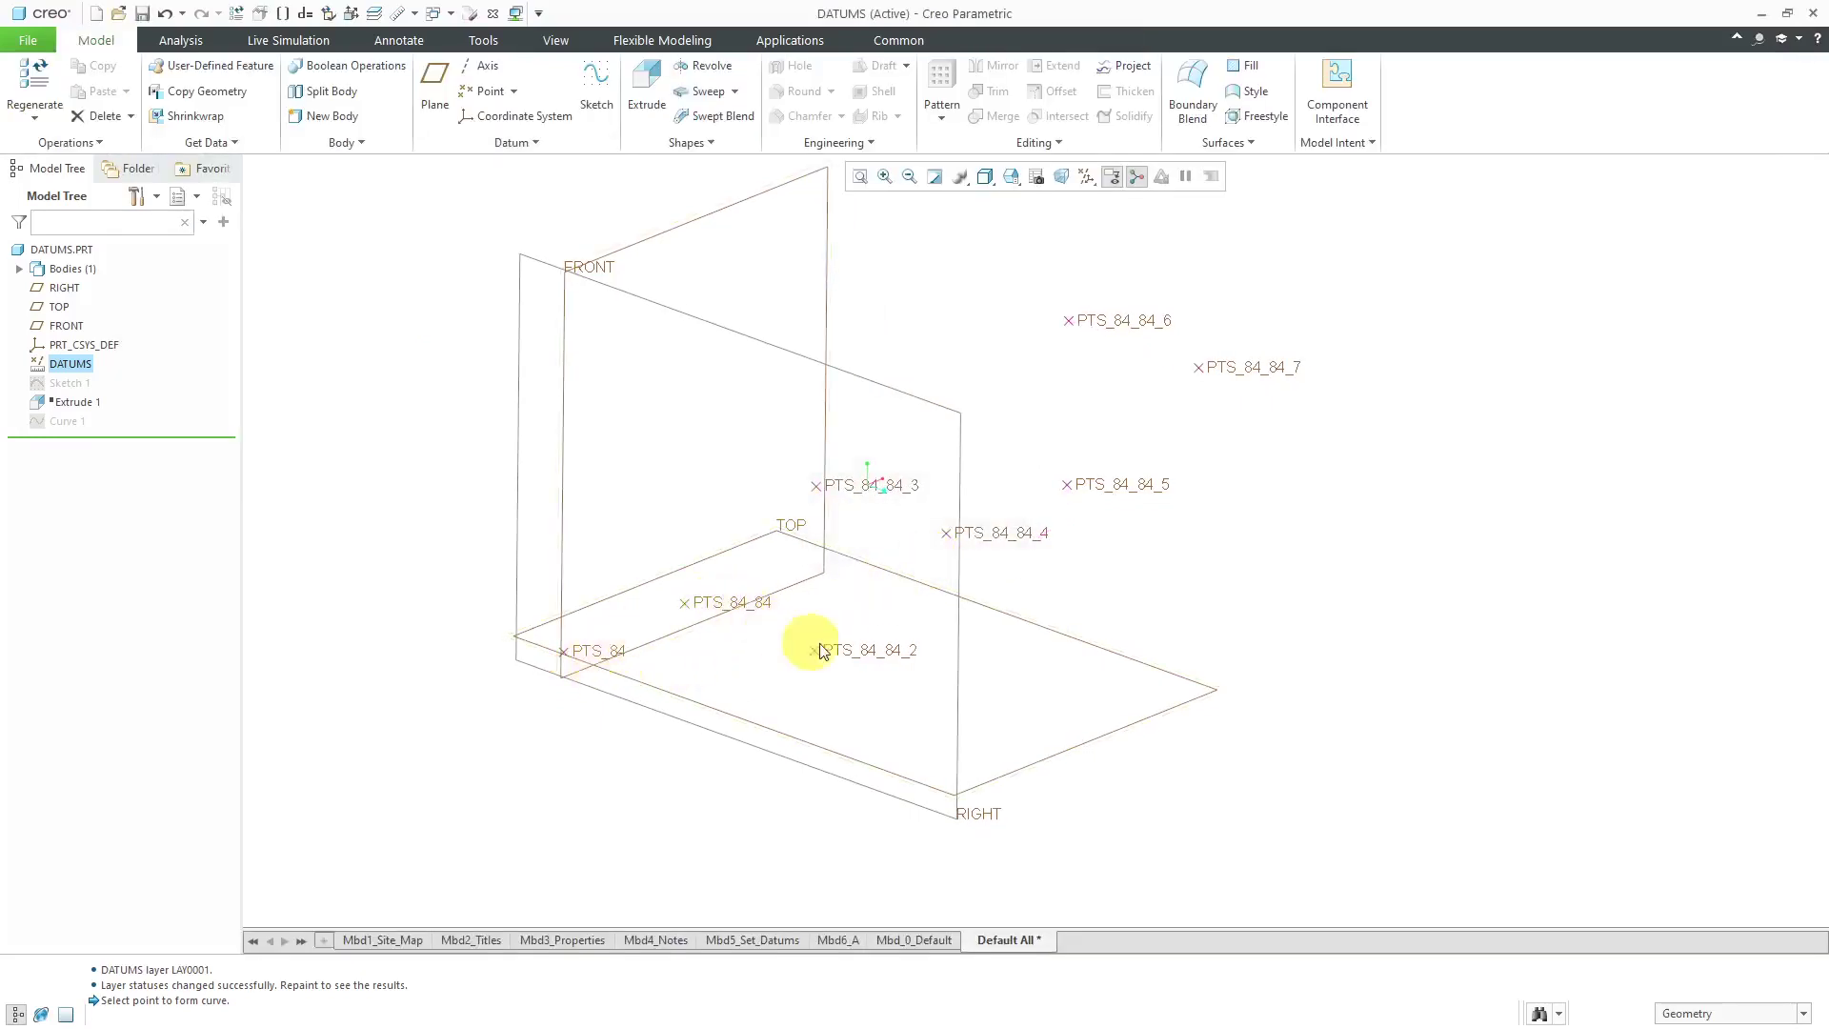
left_click(389, 466)
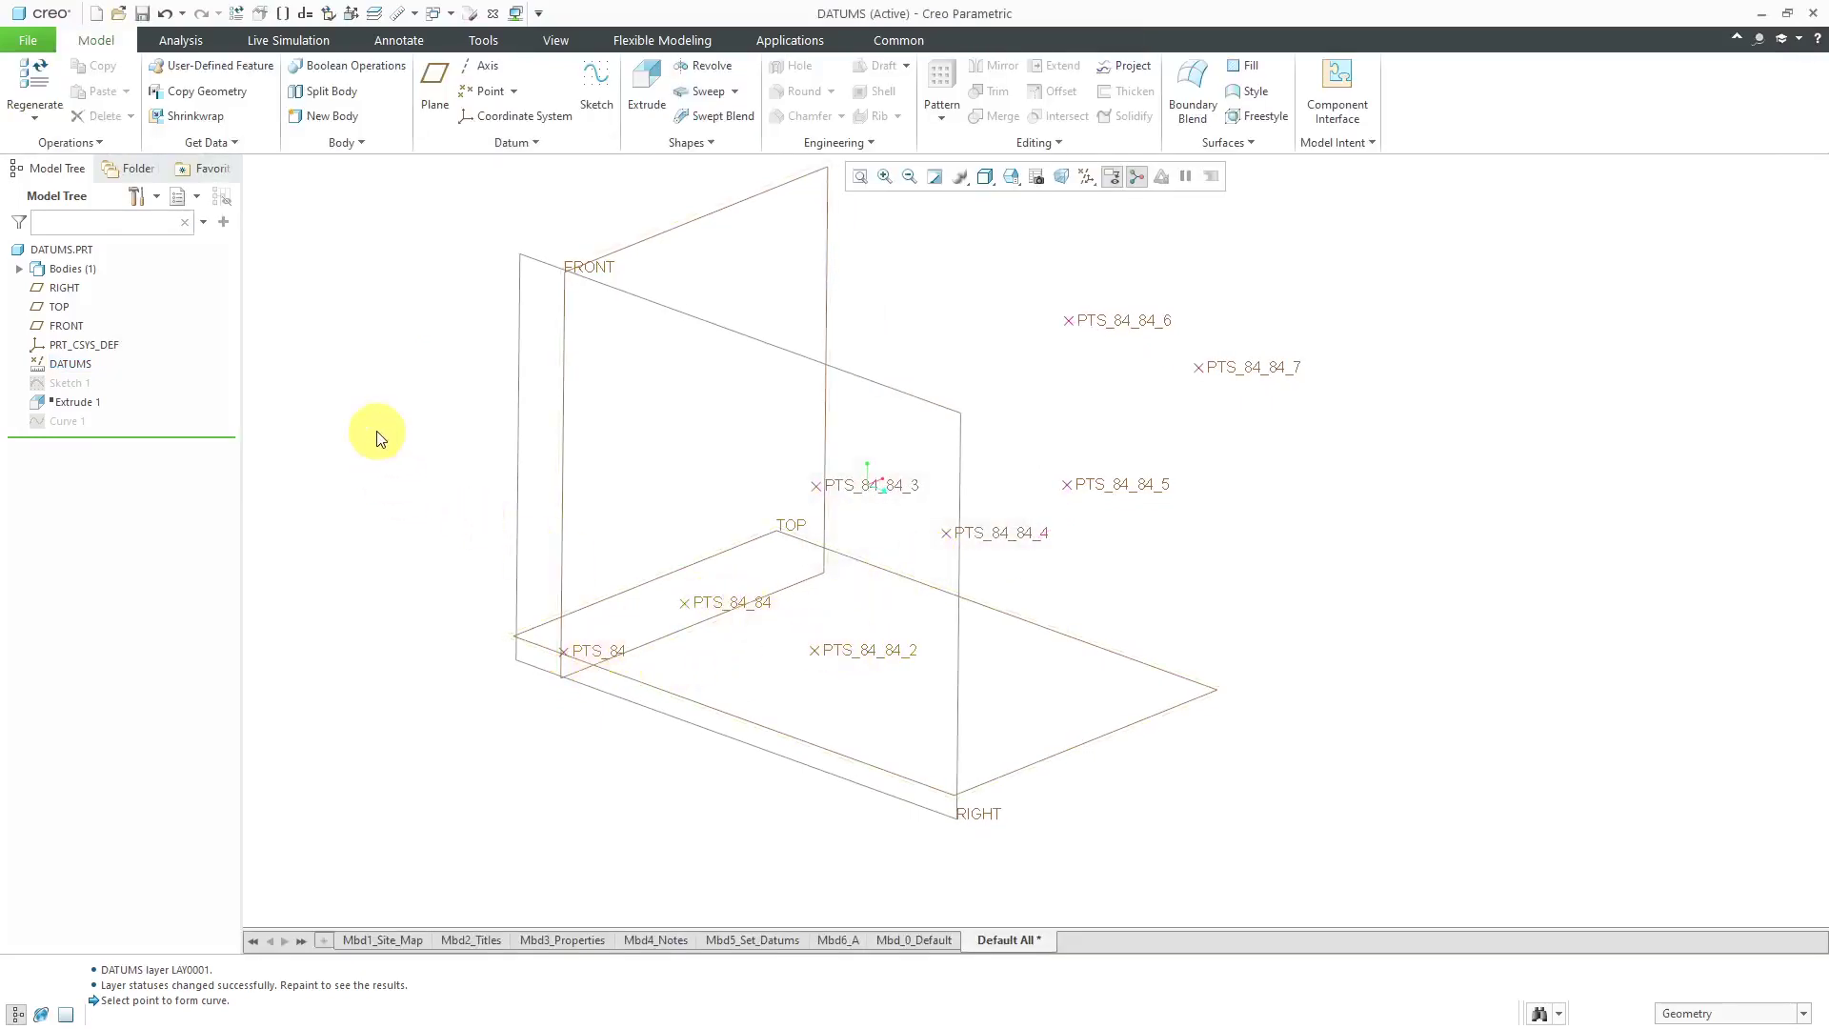
left_click(82, 364)
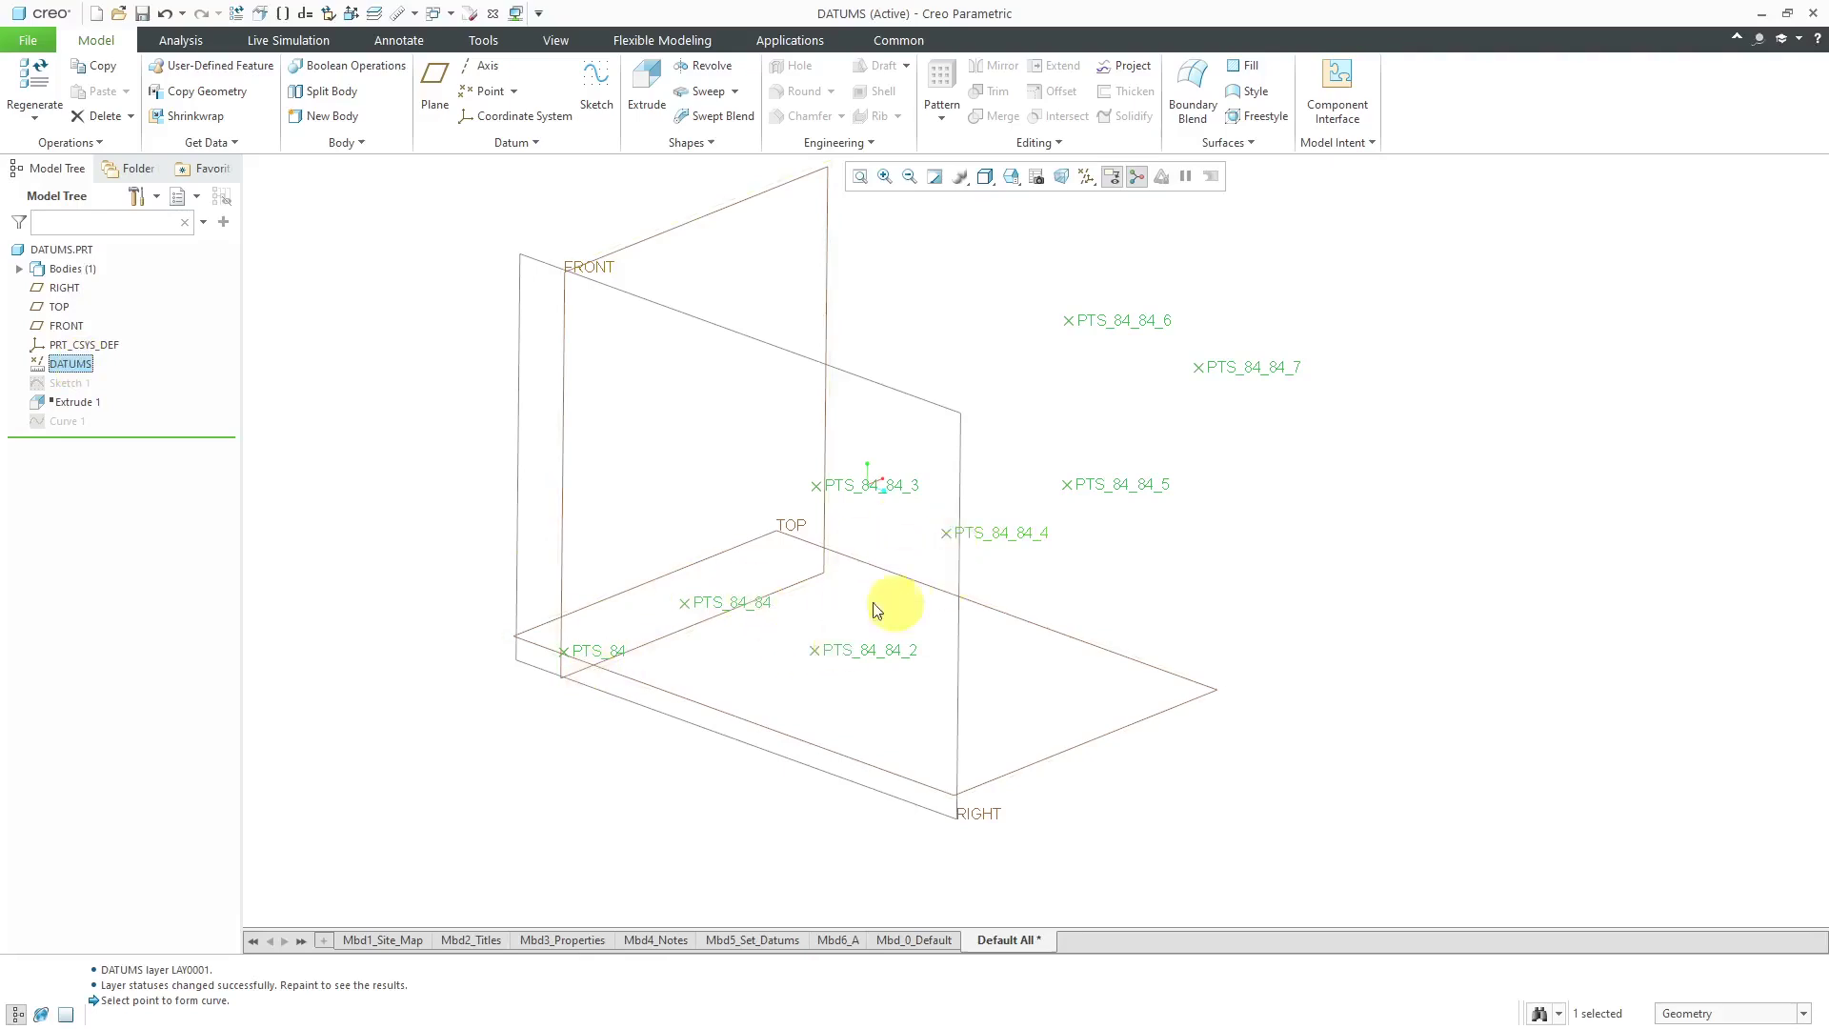
left_click(430, 407)
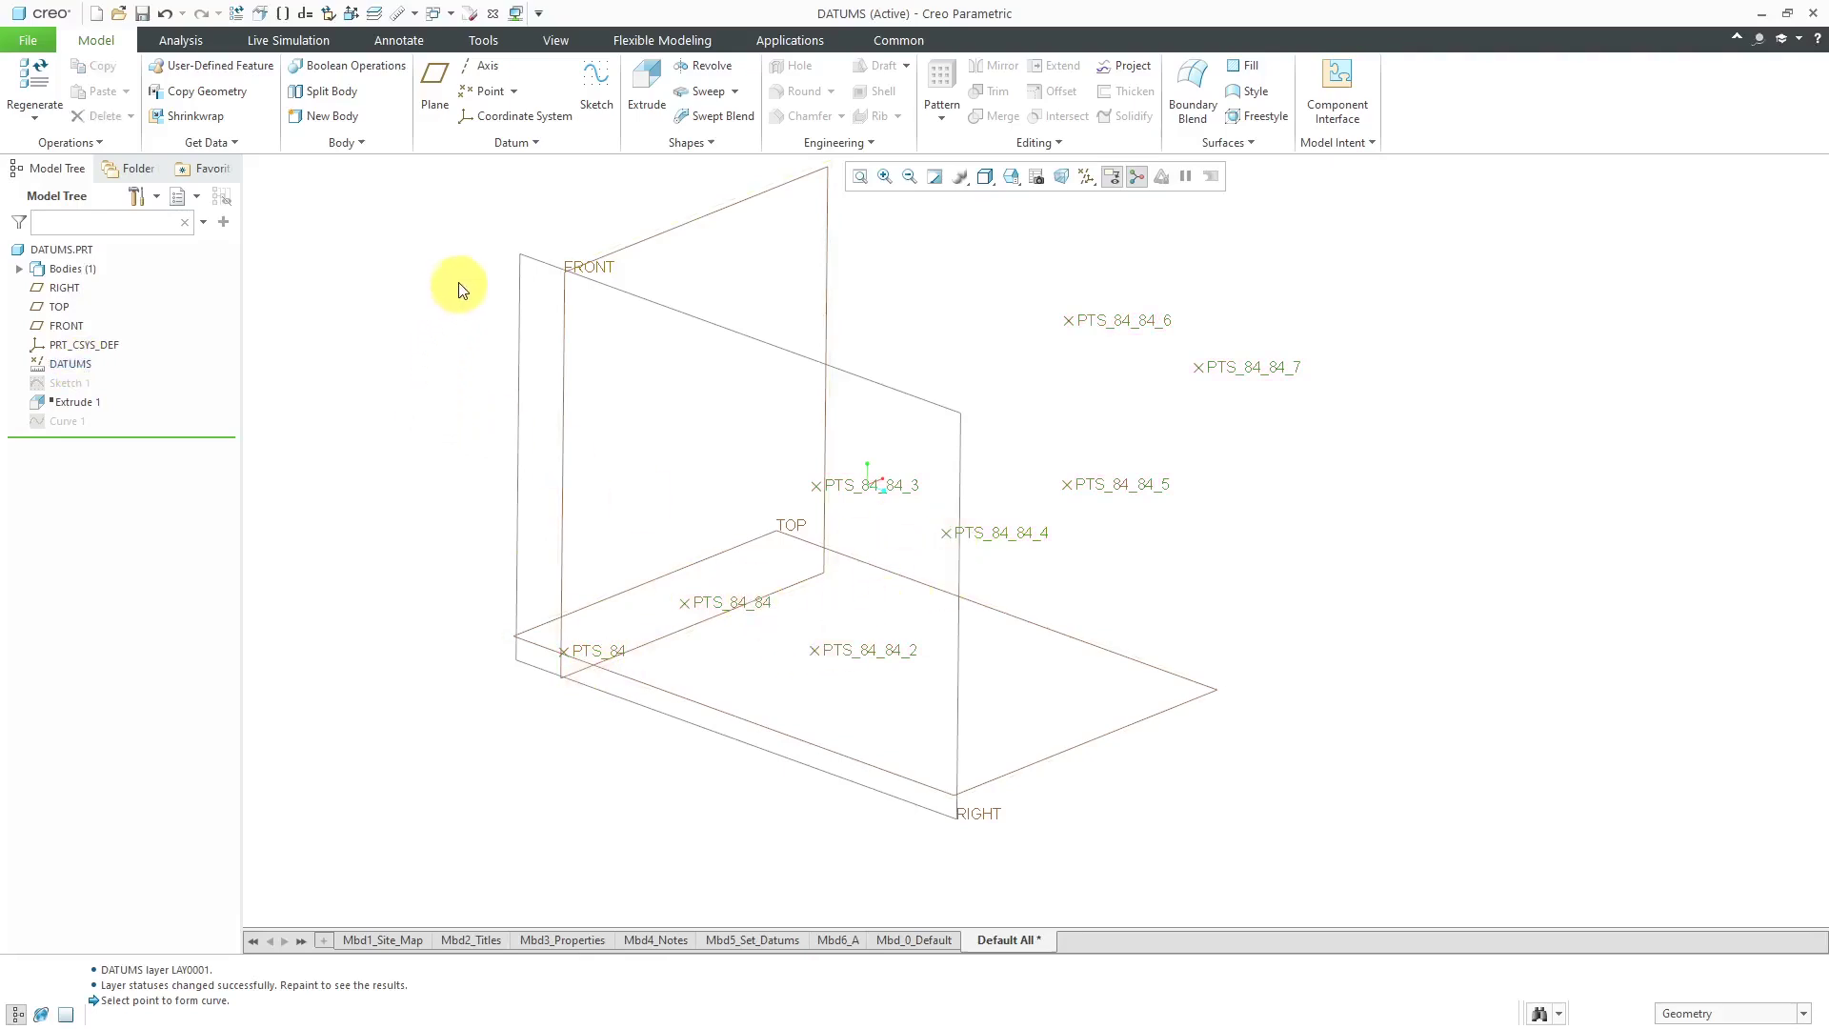
Start a new through-points curve referencing the whole DATUMS point feature at once.
left_click(524, 143)
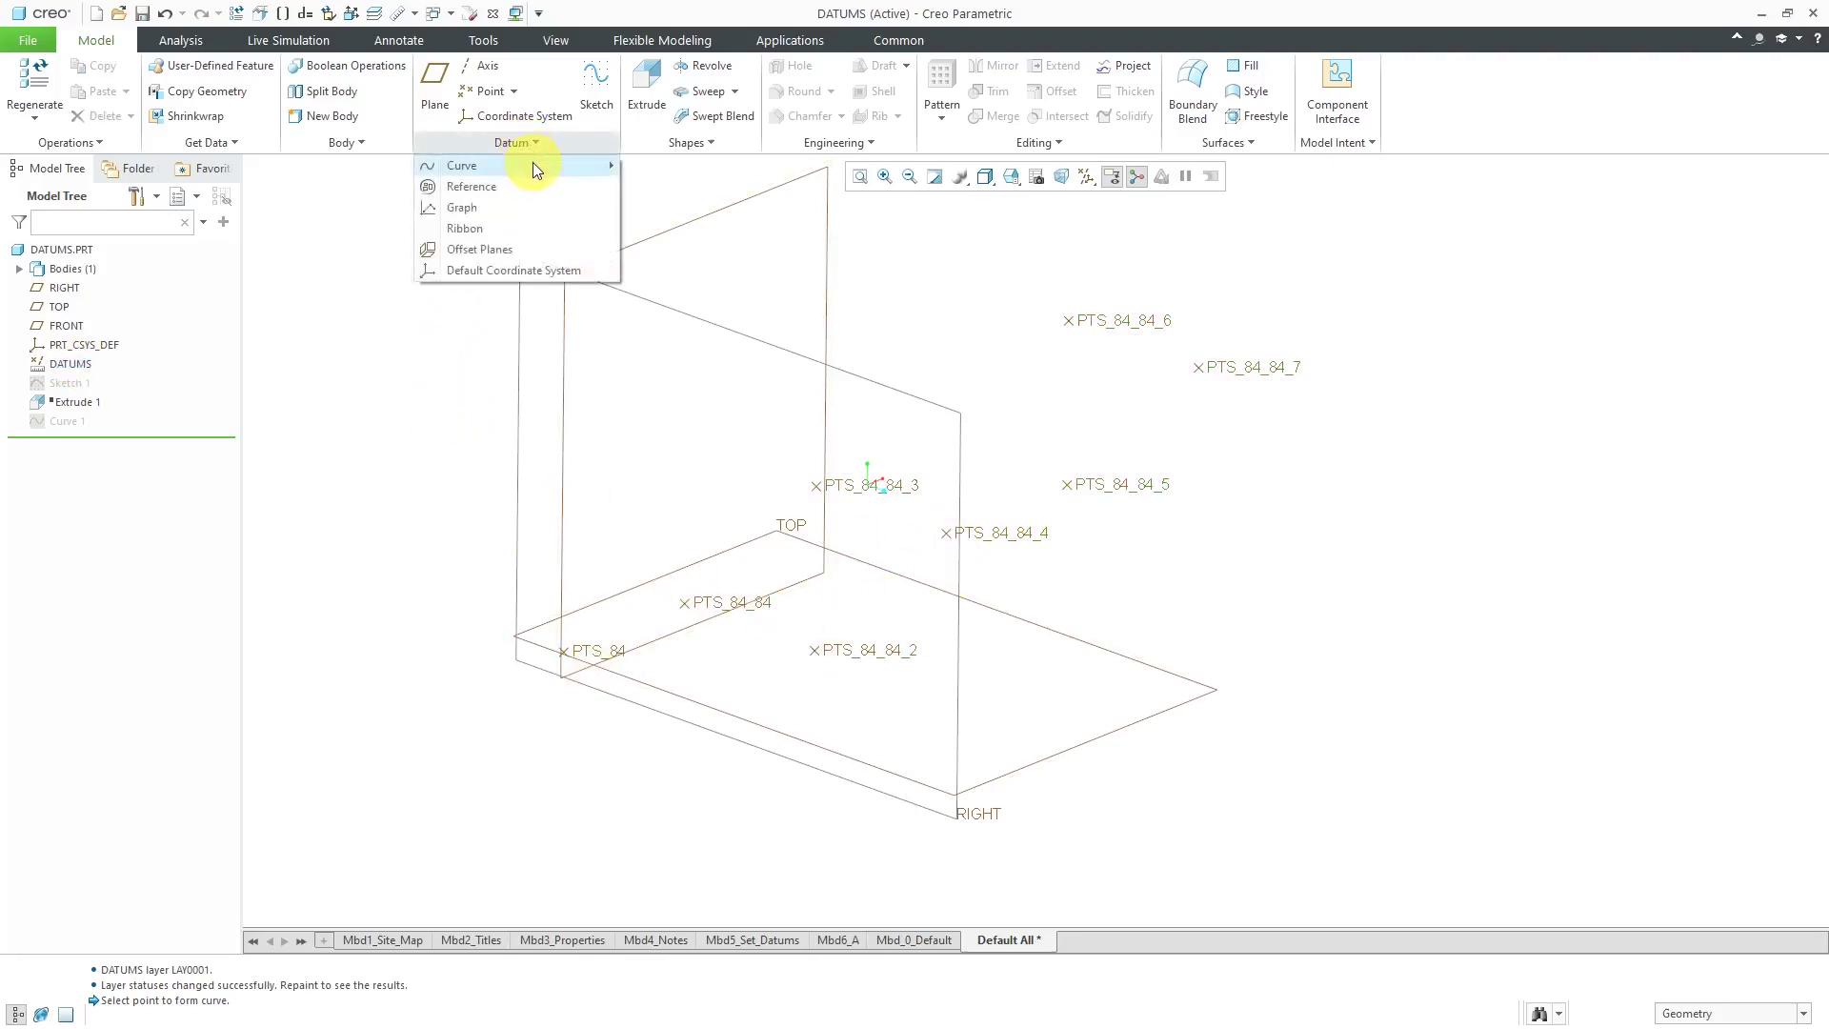
mouse_move(533, 167)
left_click(706, 168)
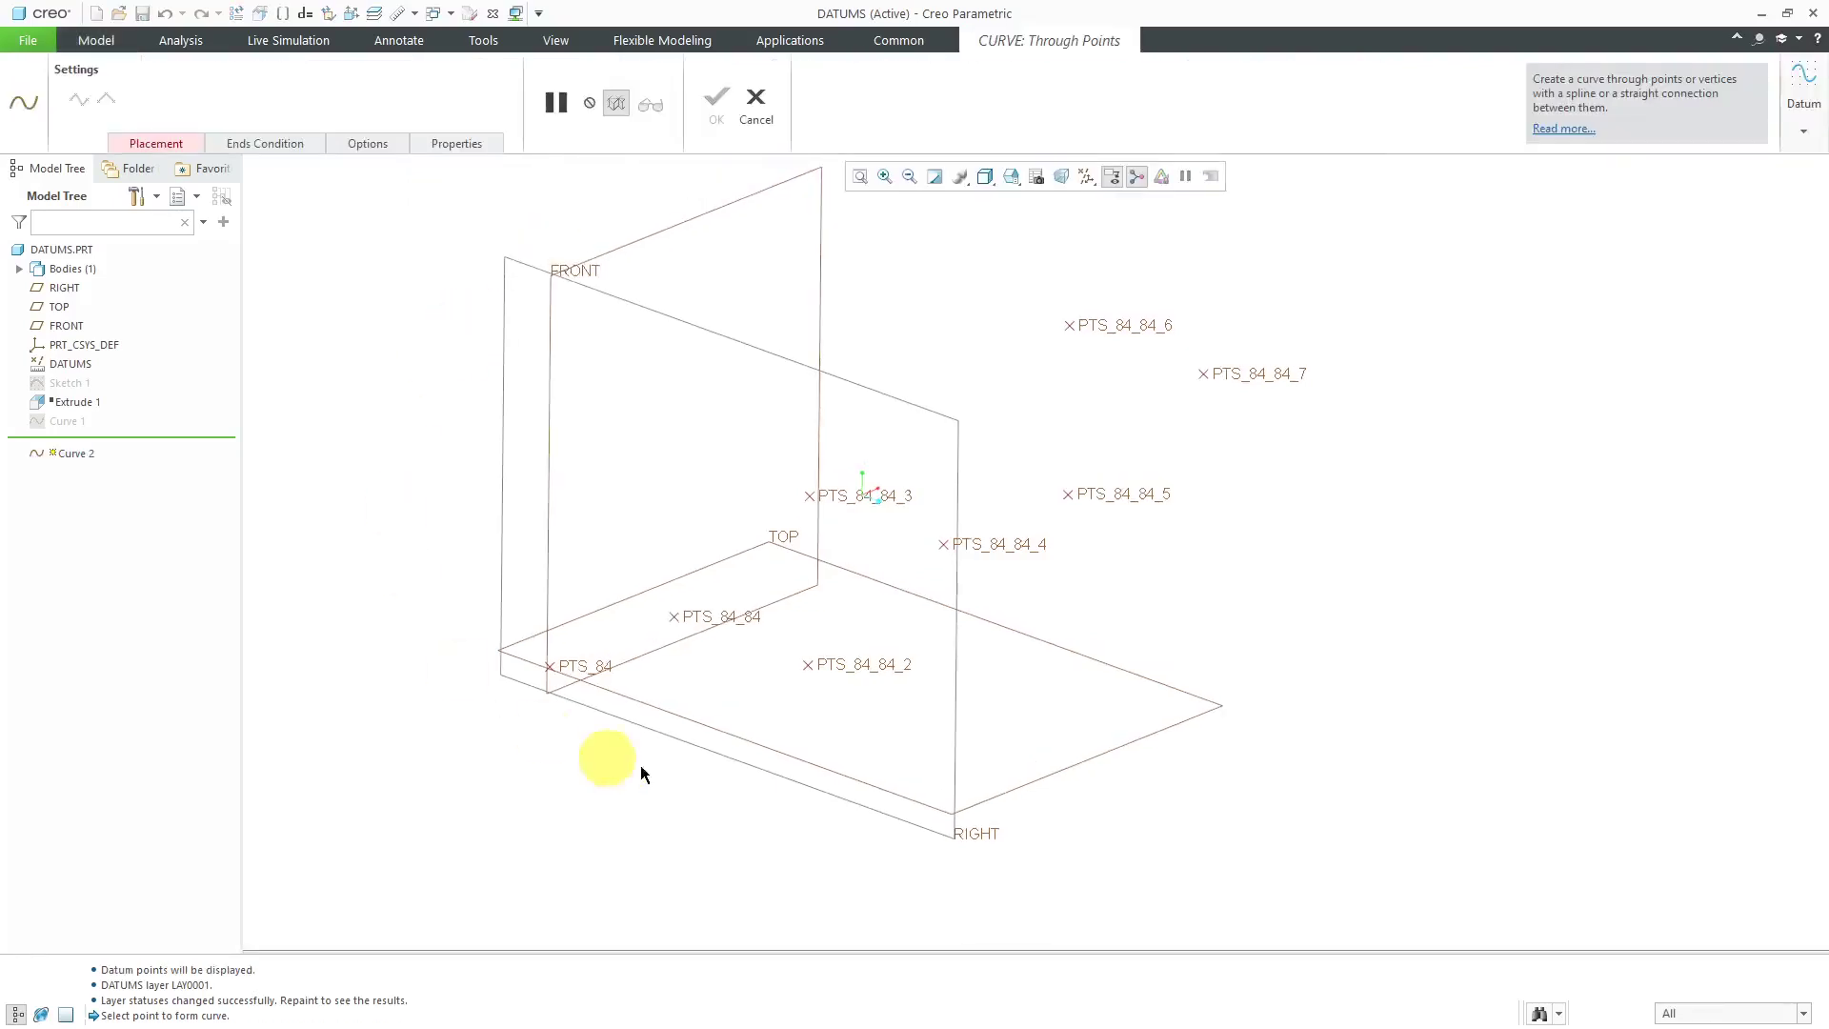
right_click(884, 661)
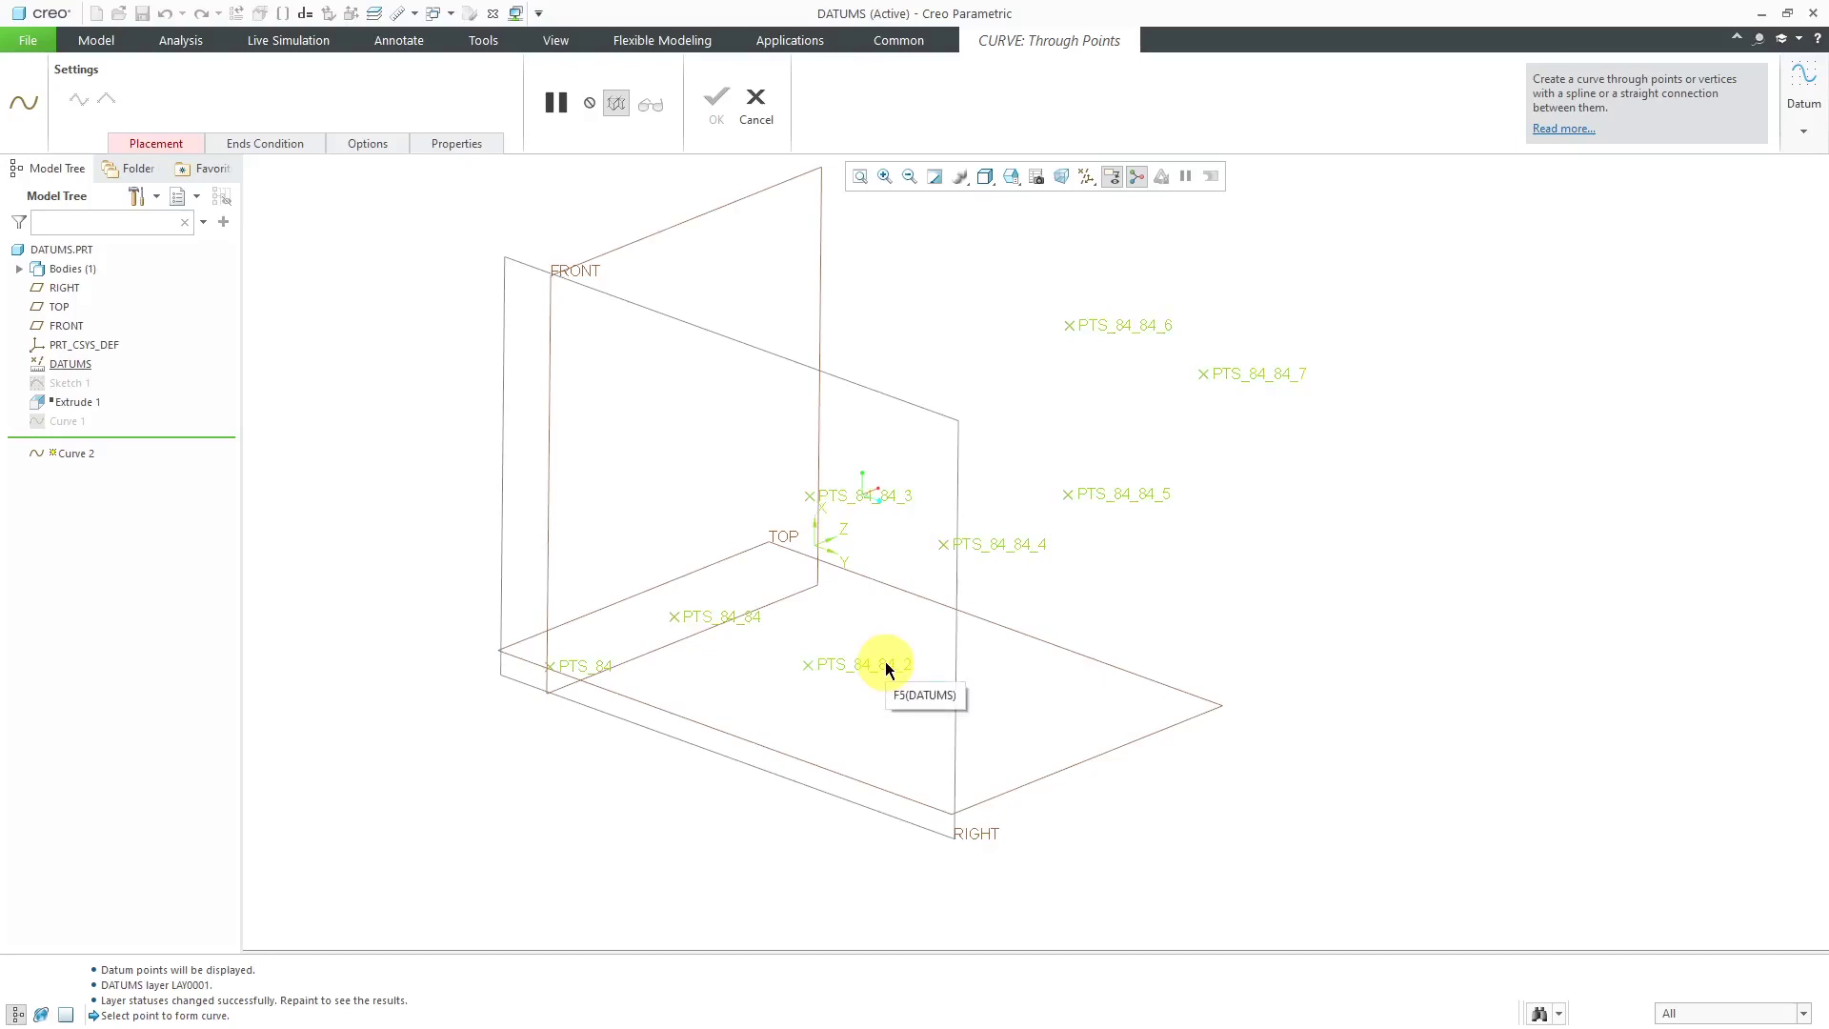
left_click(884, 661)
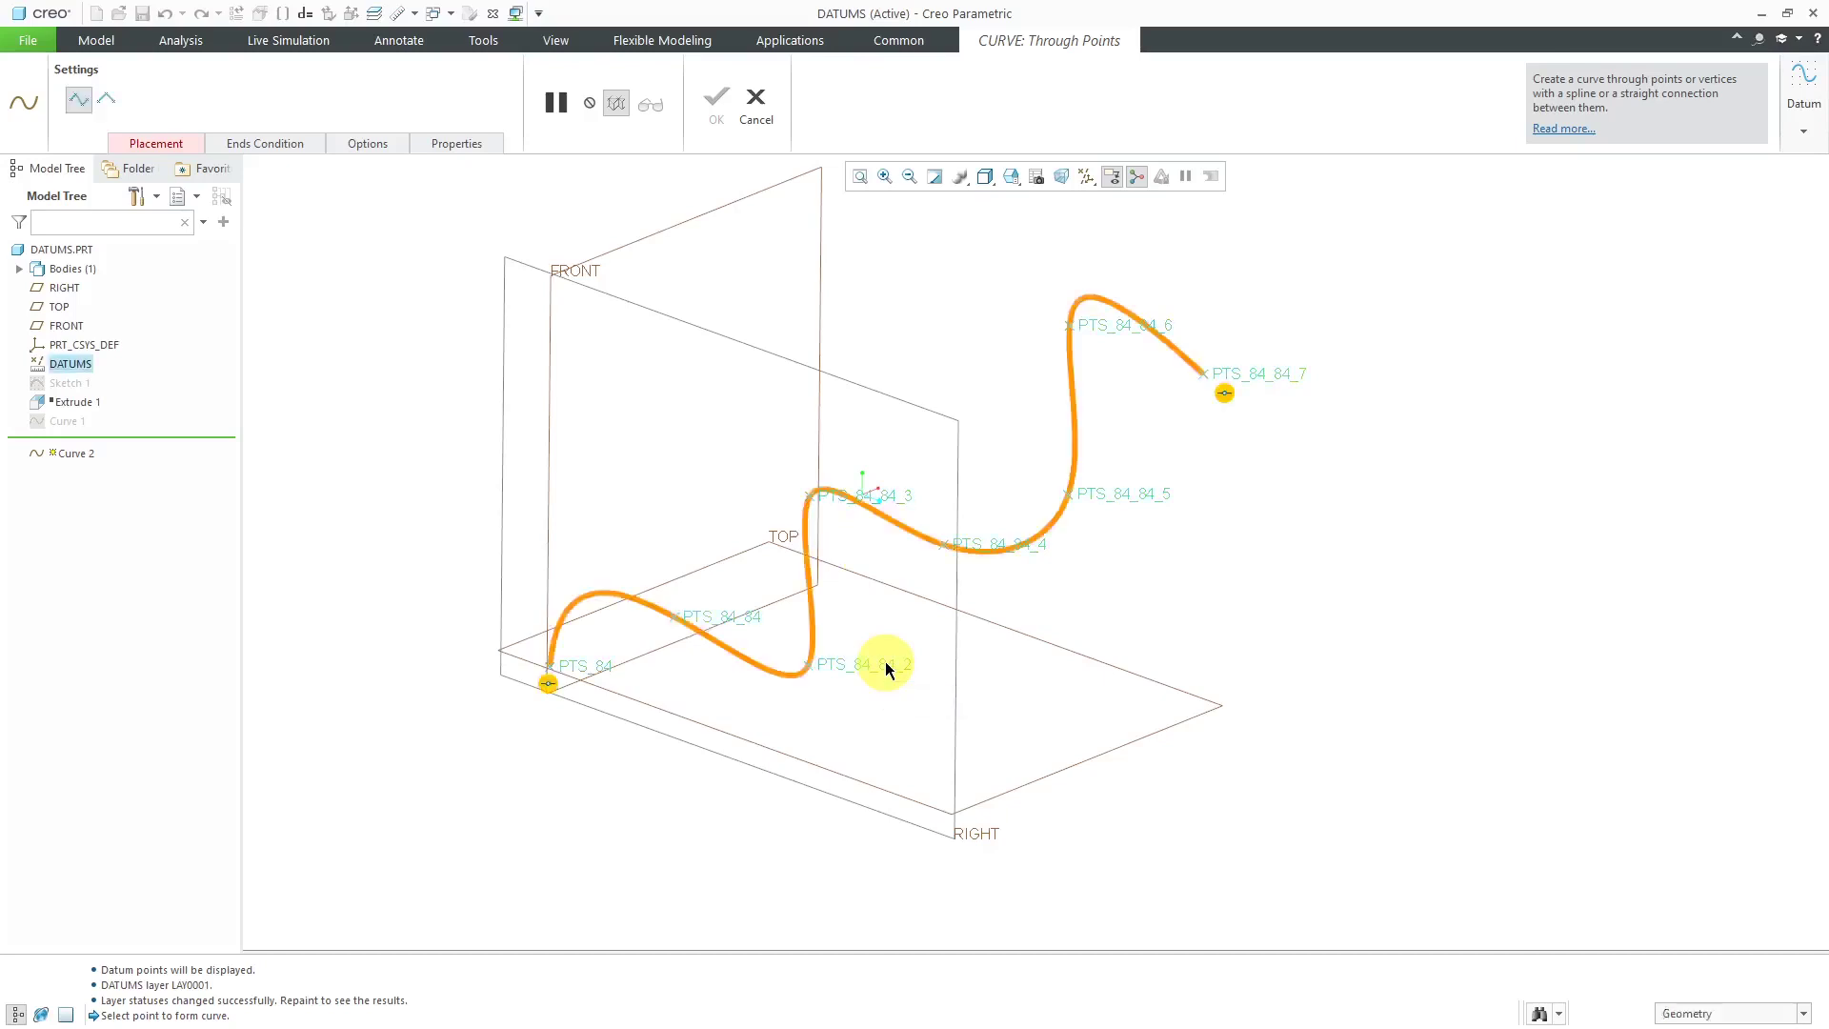
left_click(174, 147)
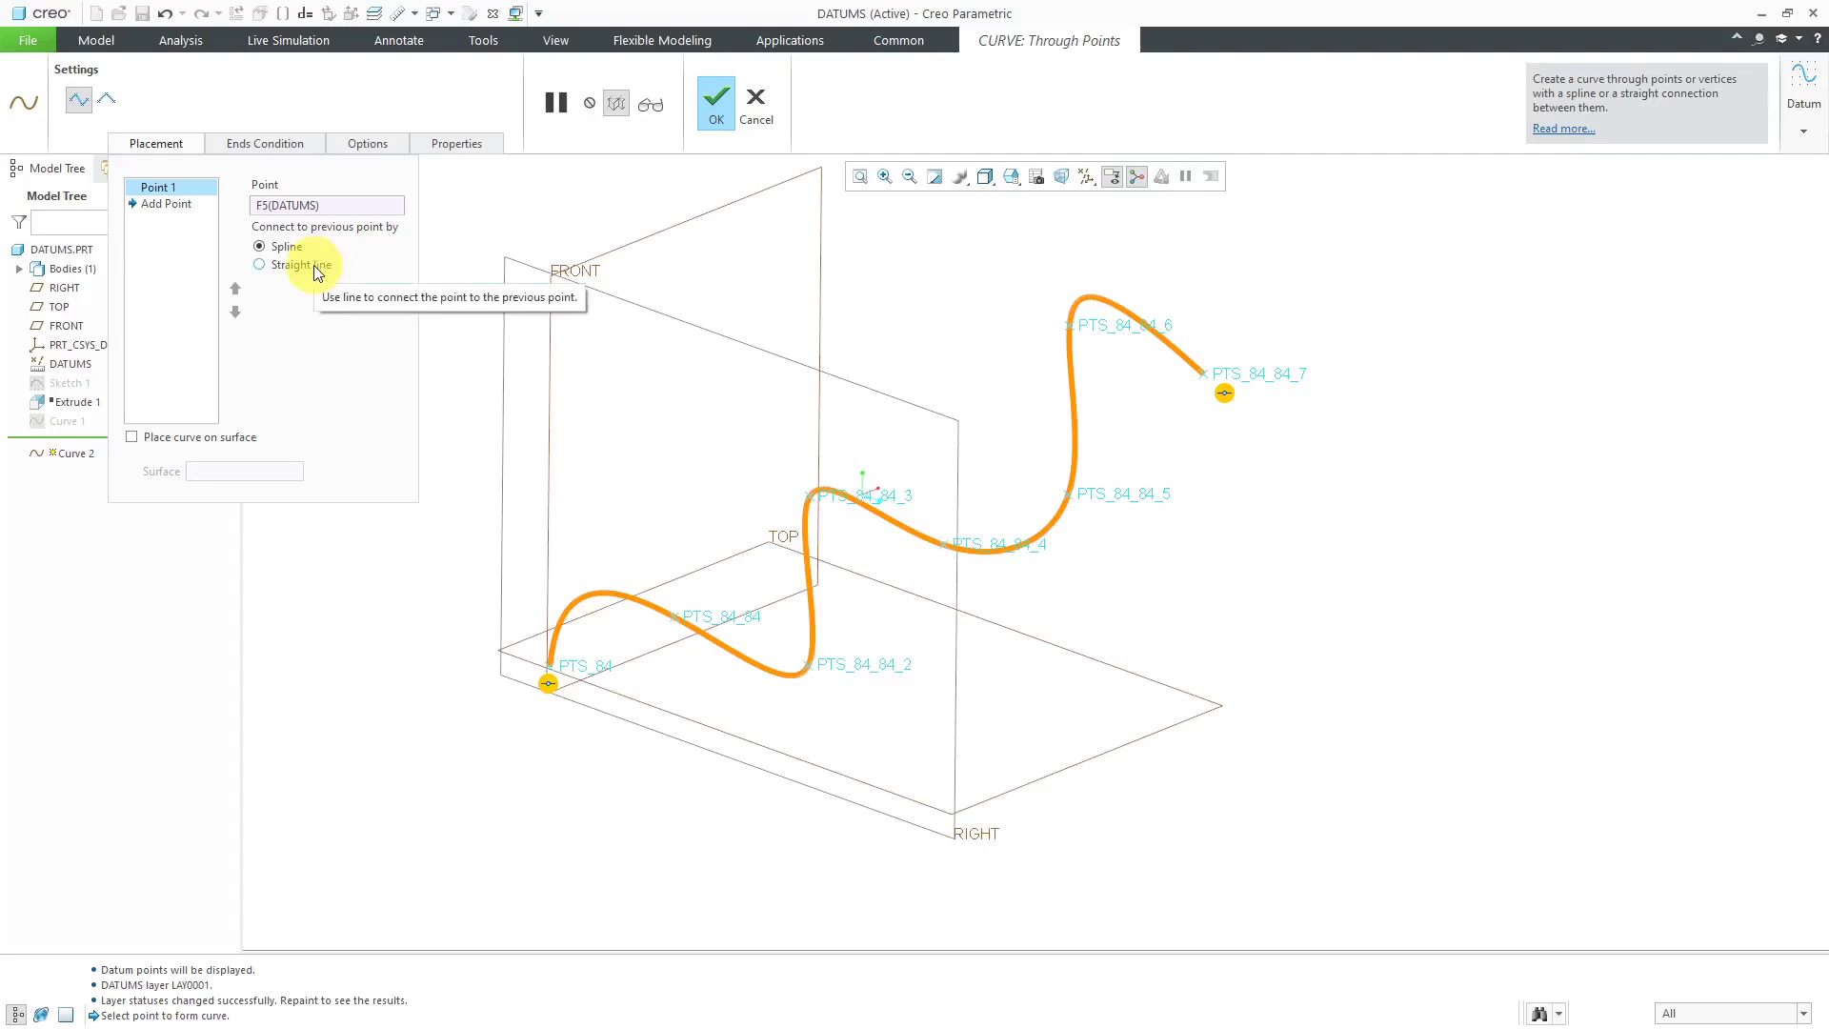
Make the curve segments straight with corner fillets of radius 1.00.
left_click(260, 265)
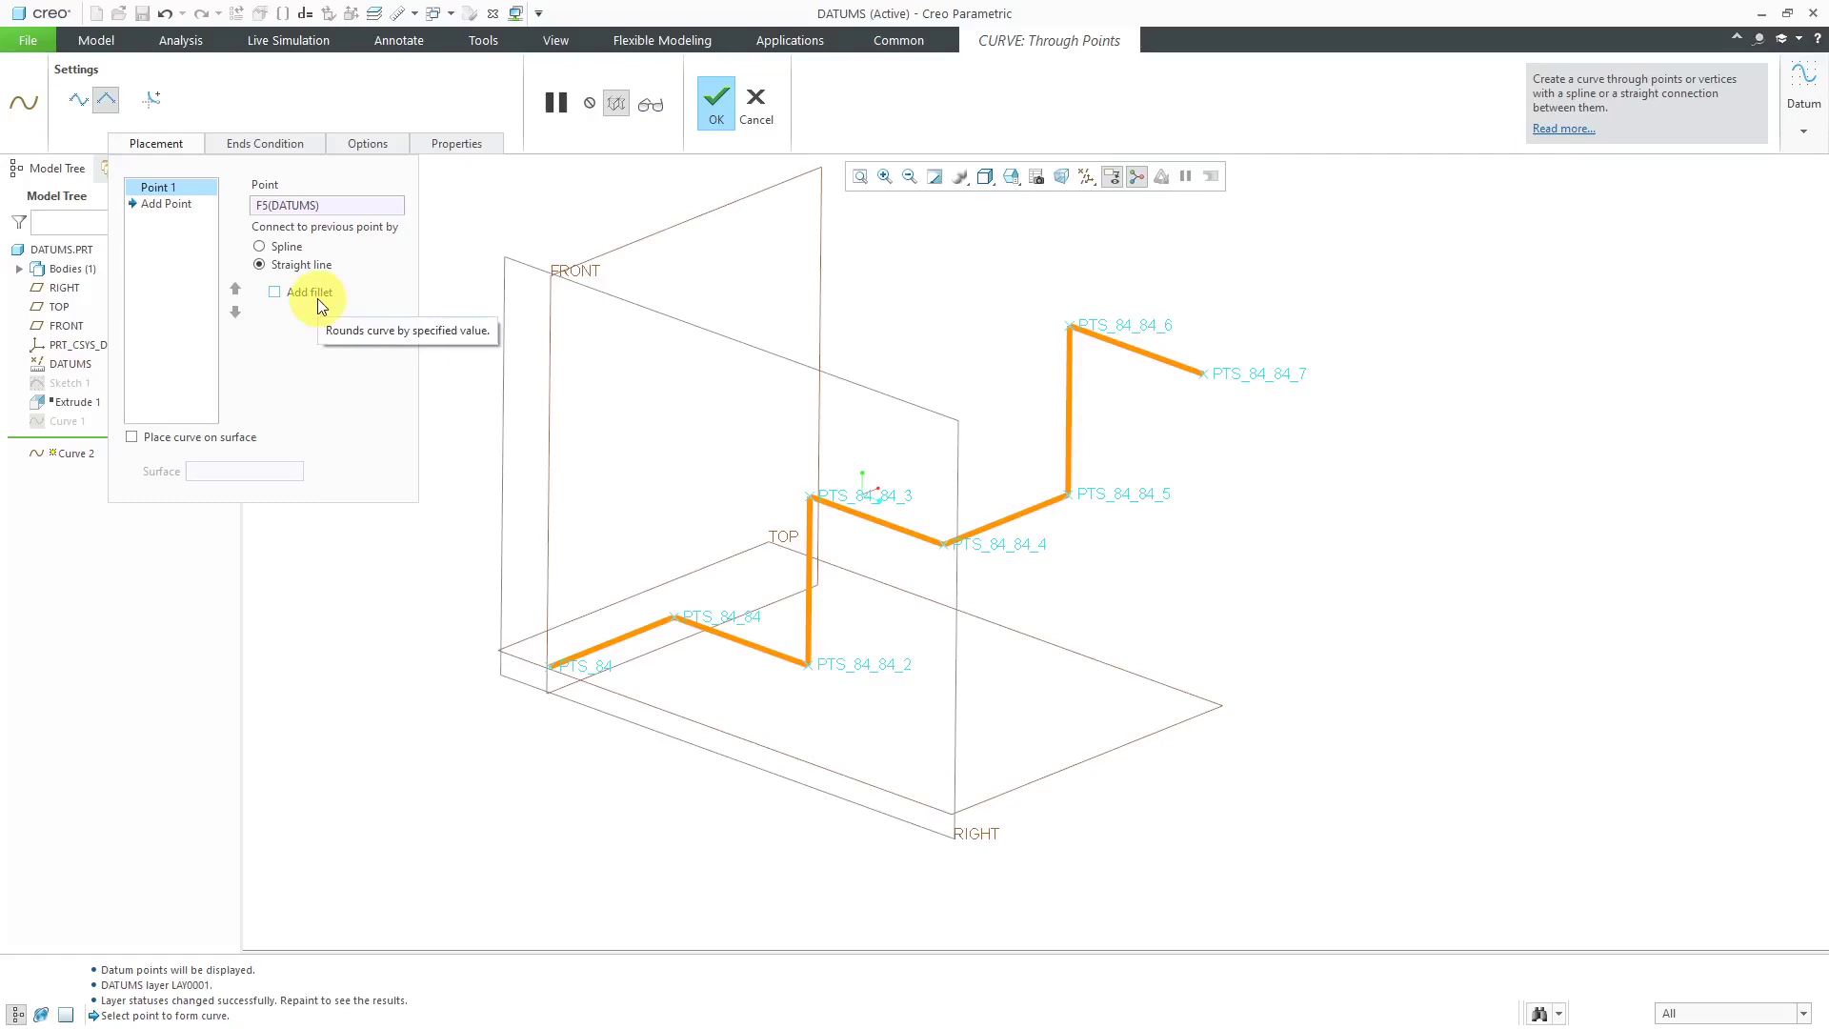
left_click(154, 107)
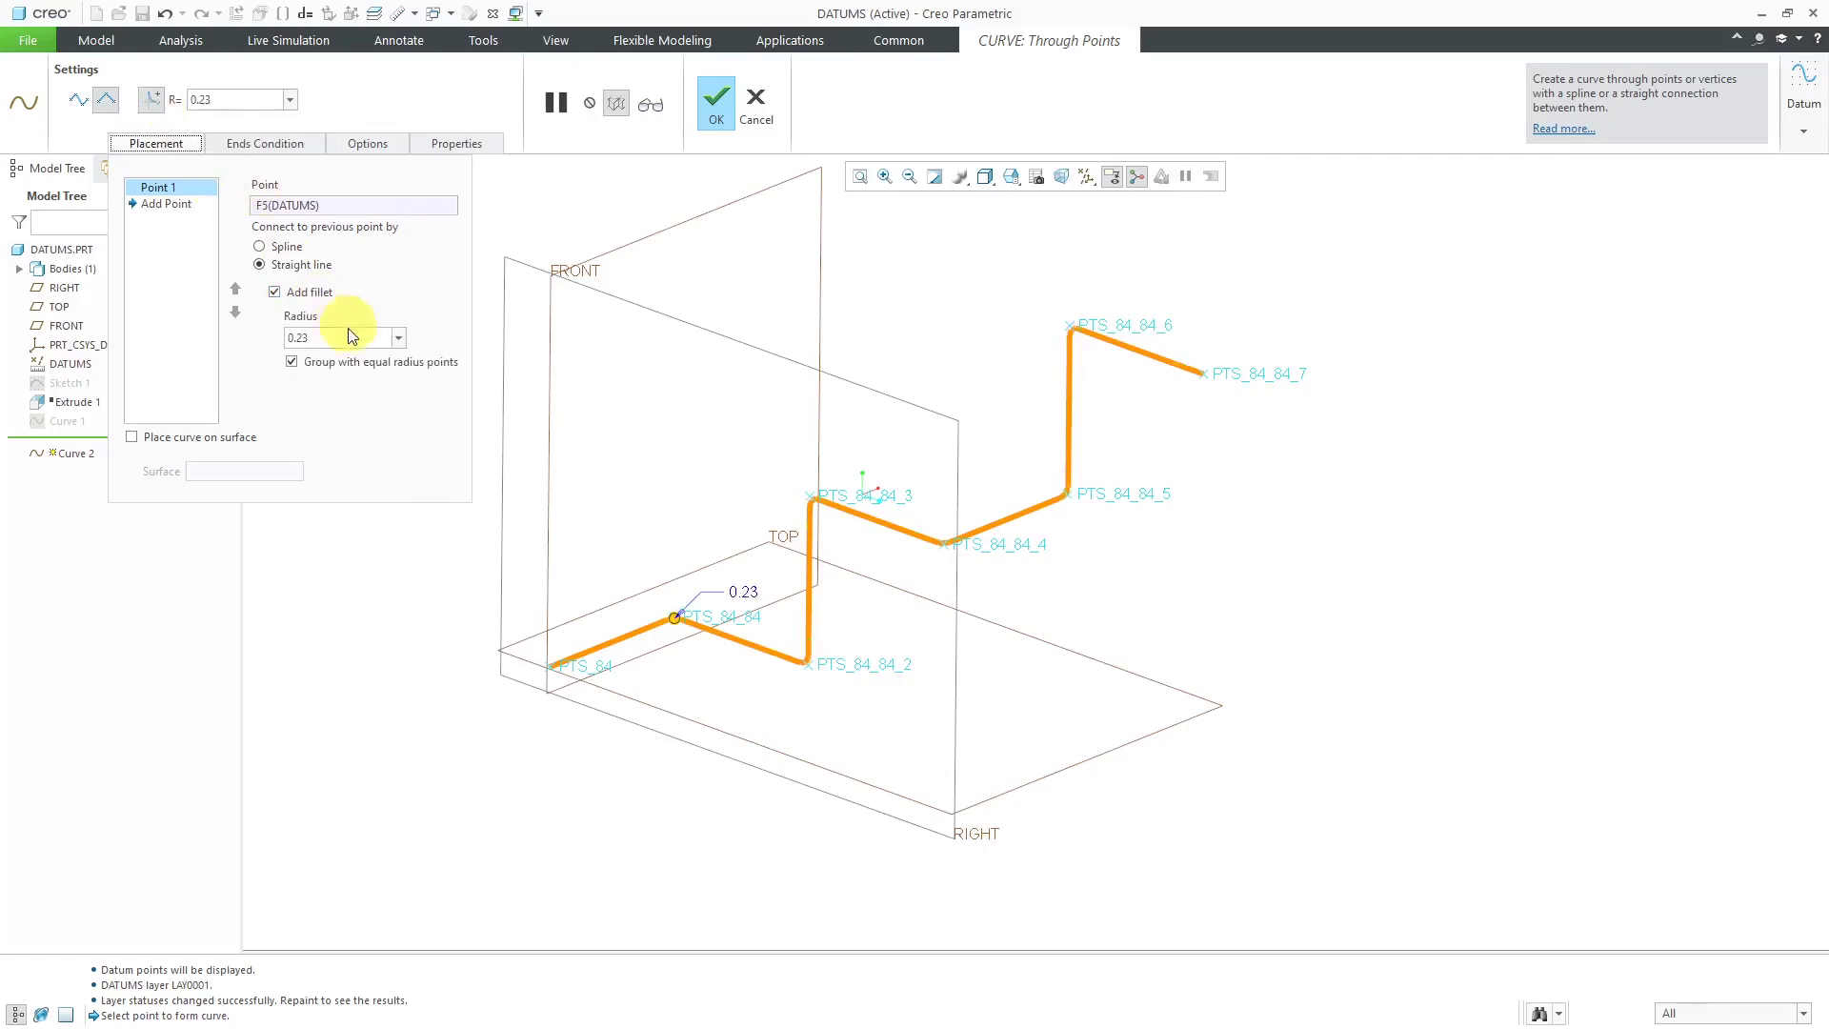
left_click(243, 100)
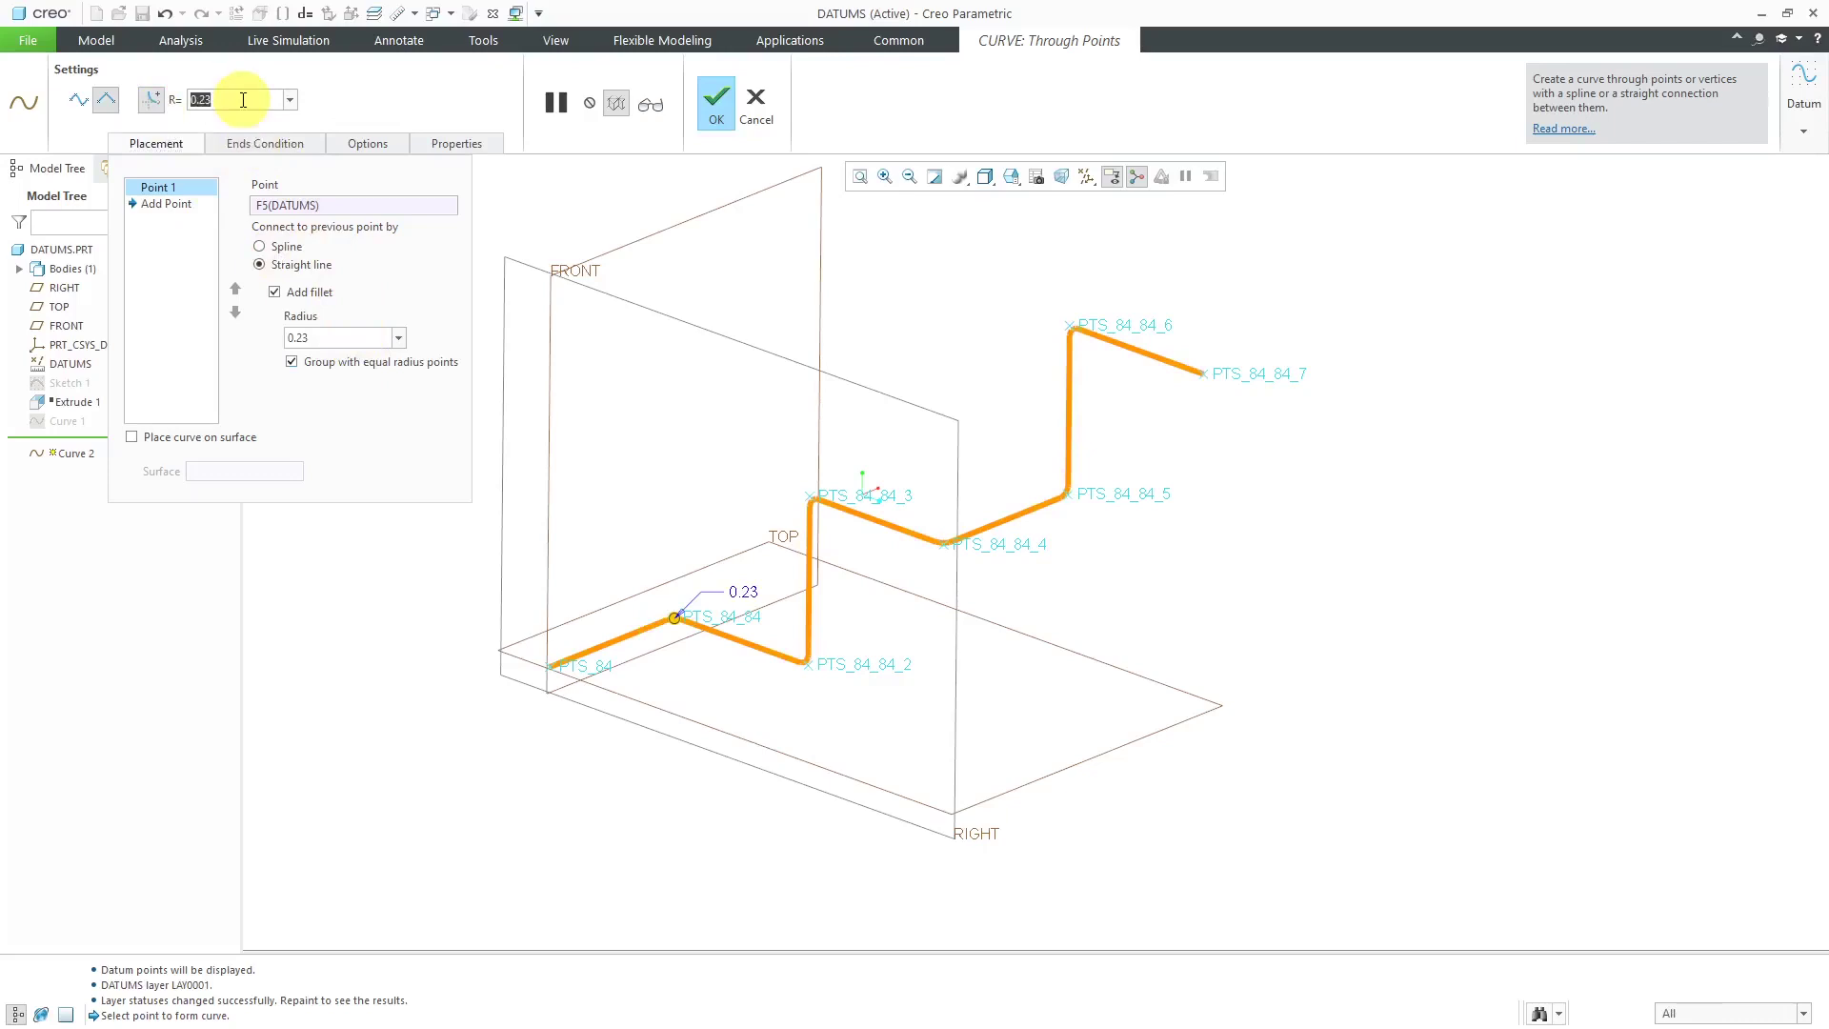
type("1")
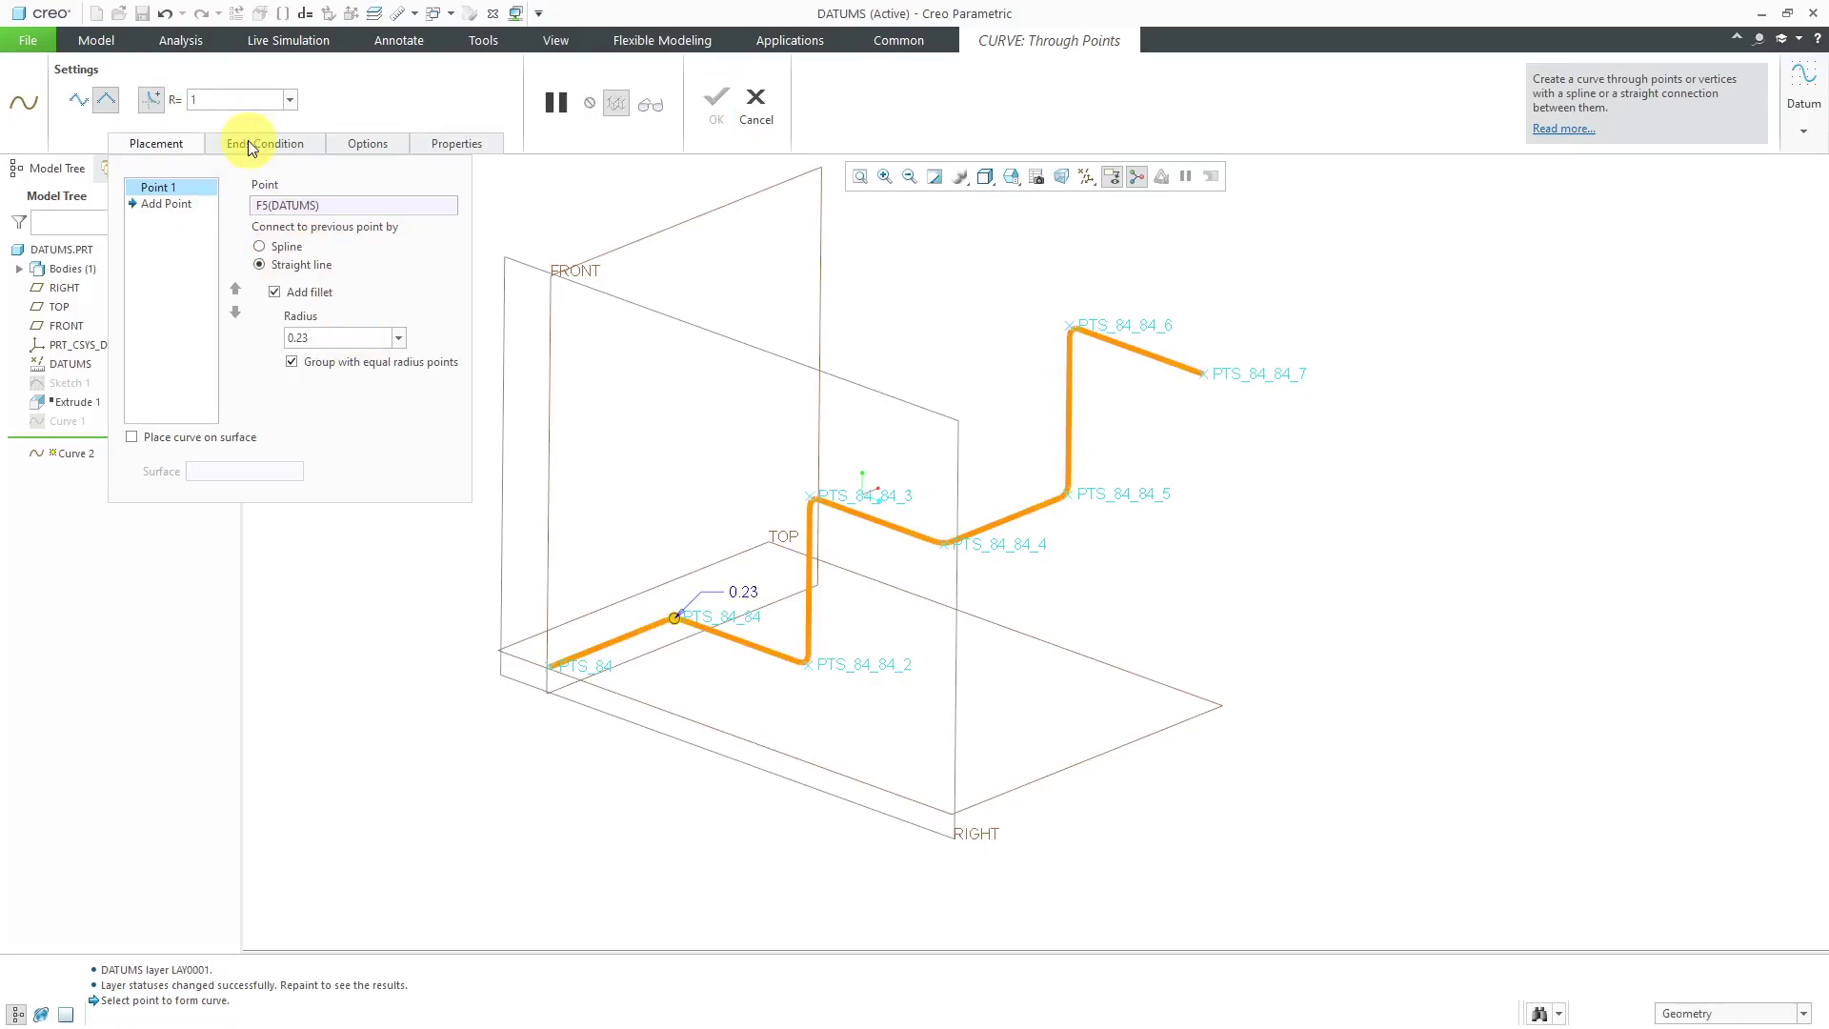
key("Return")
middle_click_drag(604, 665, 714, 682)
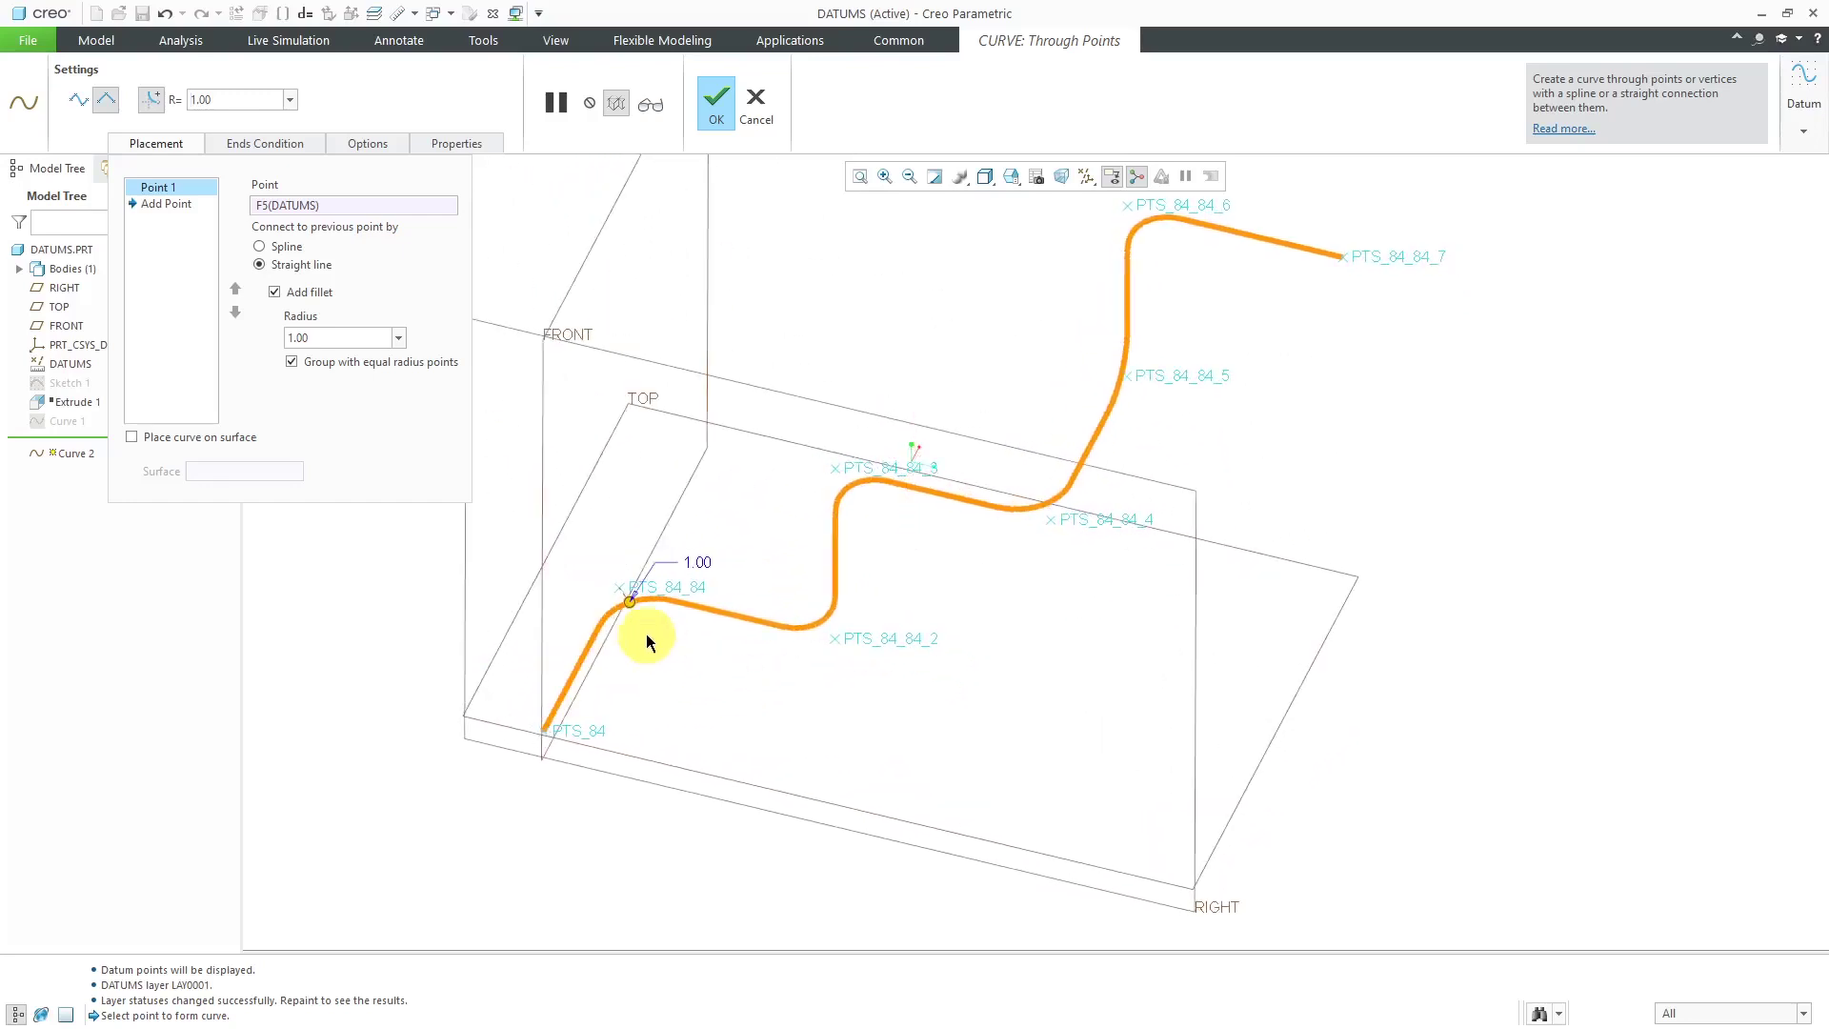
Review the End Condition, Options and Properties tabs, then complete Curve 2.
scroll(641, 620, "up", 2)
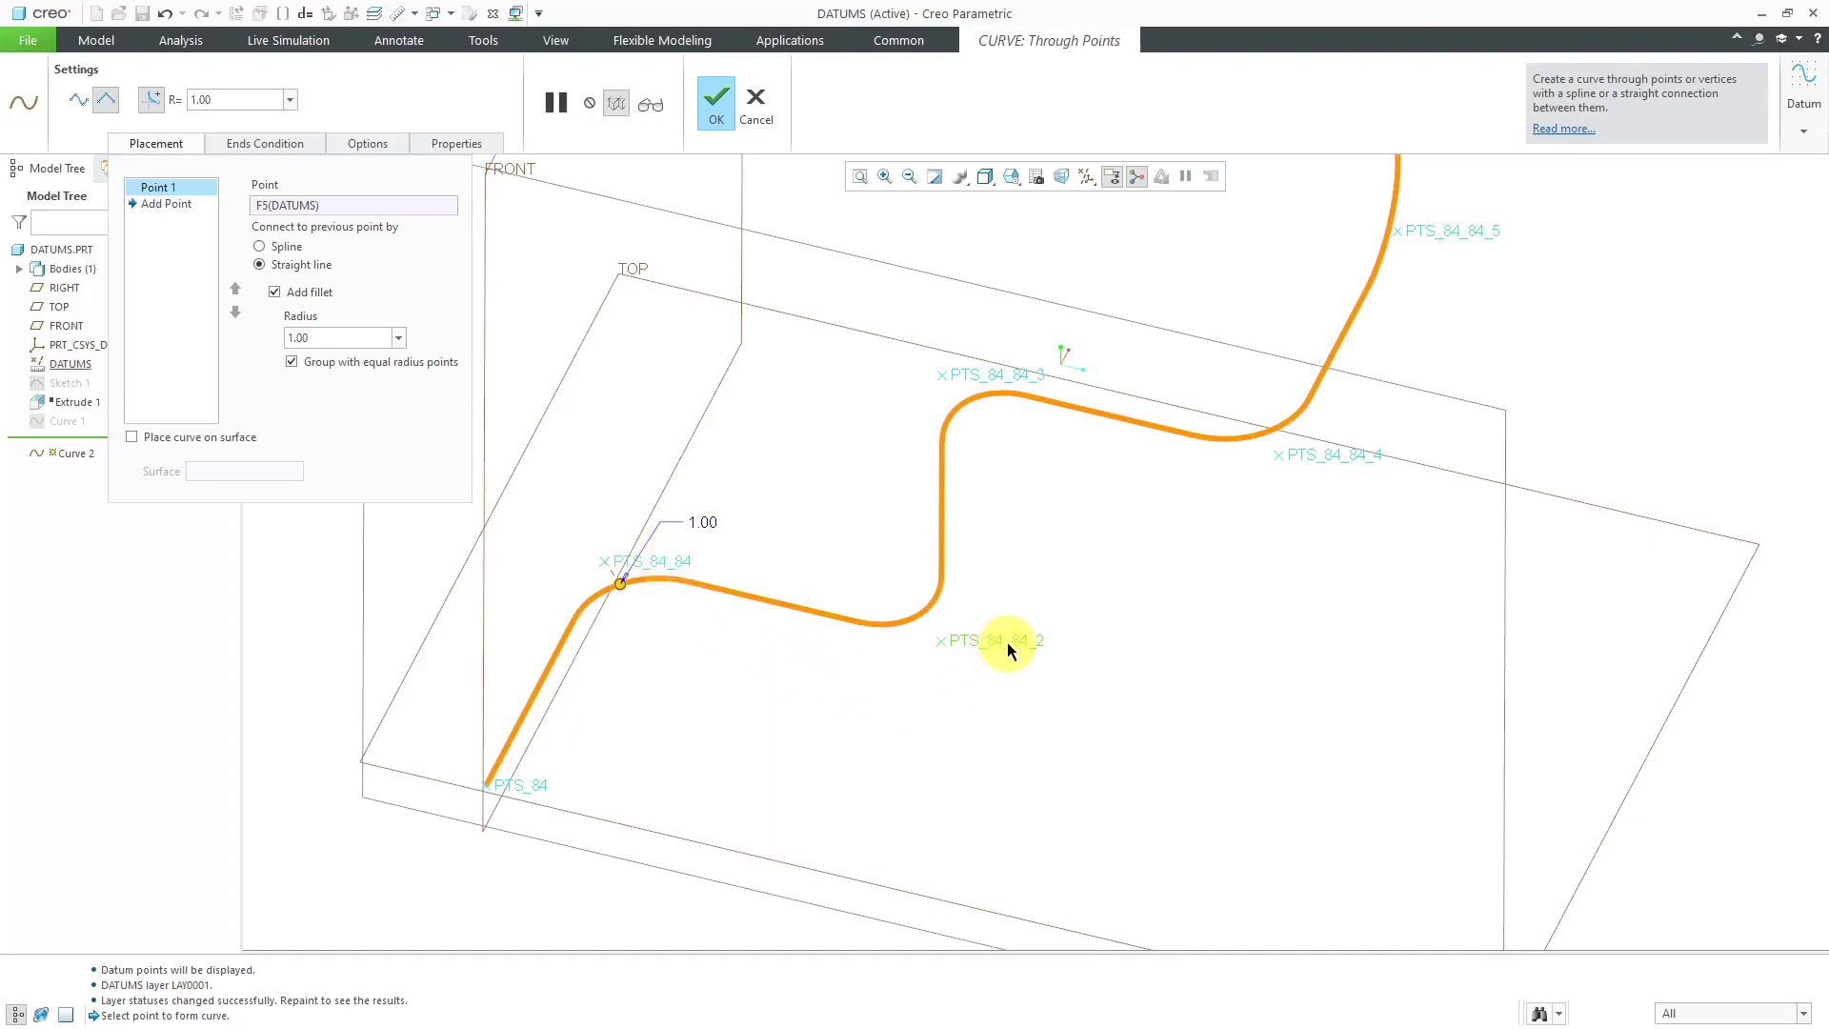
scroll(897, 764, "down", 3)
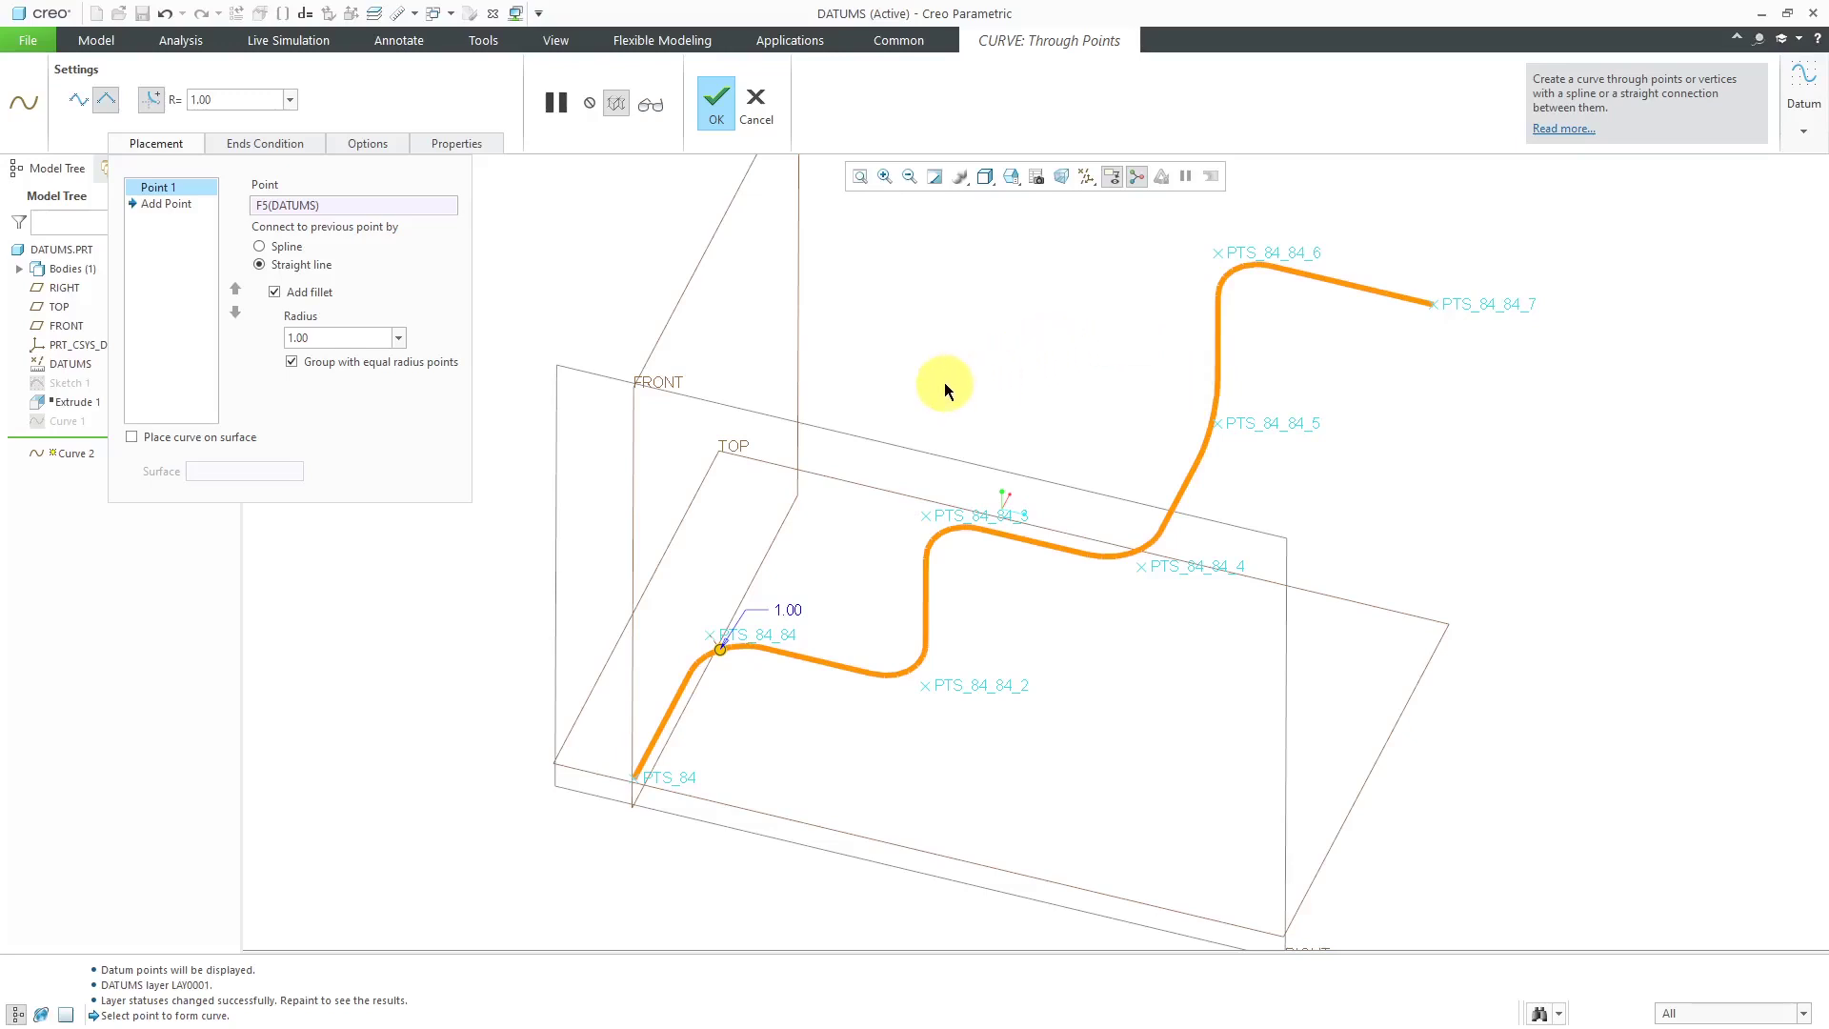
left_click(282, 147)
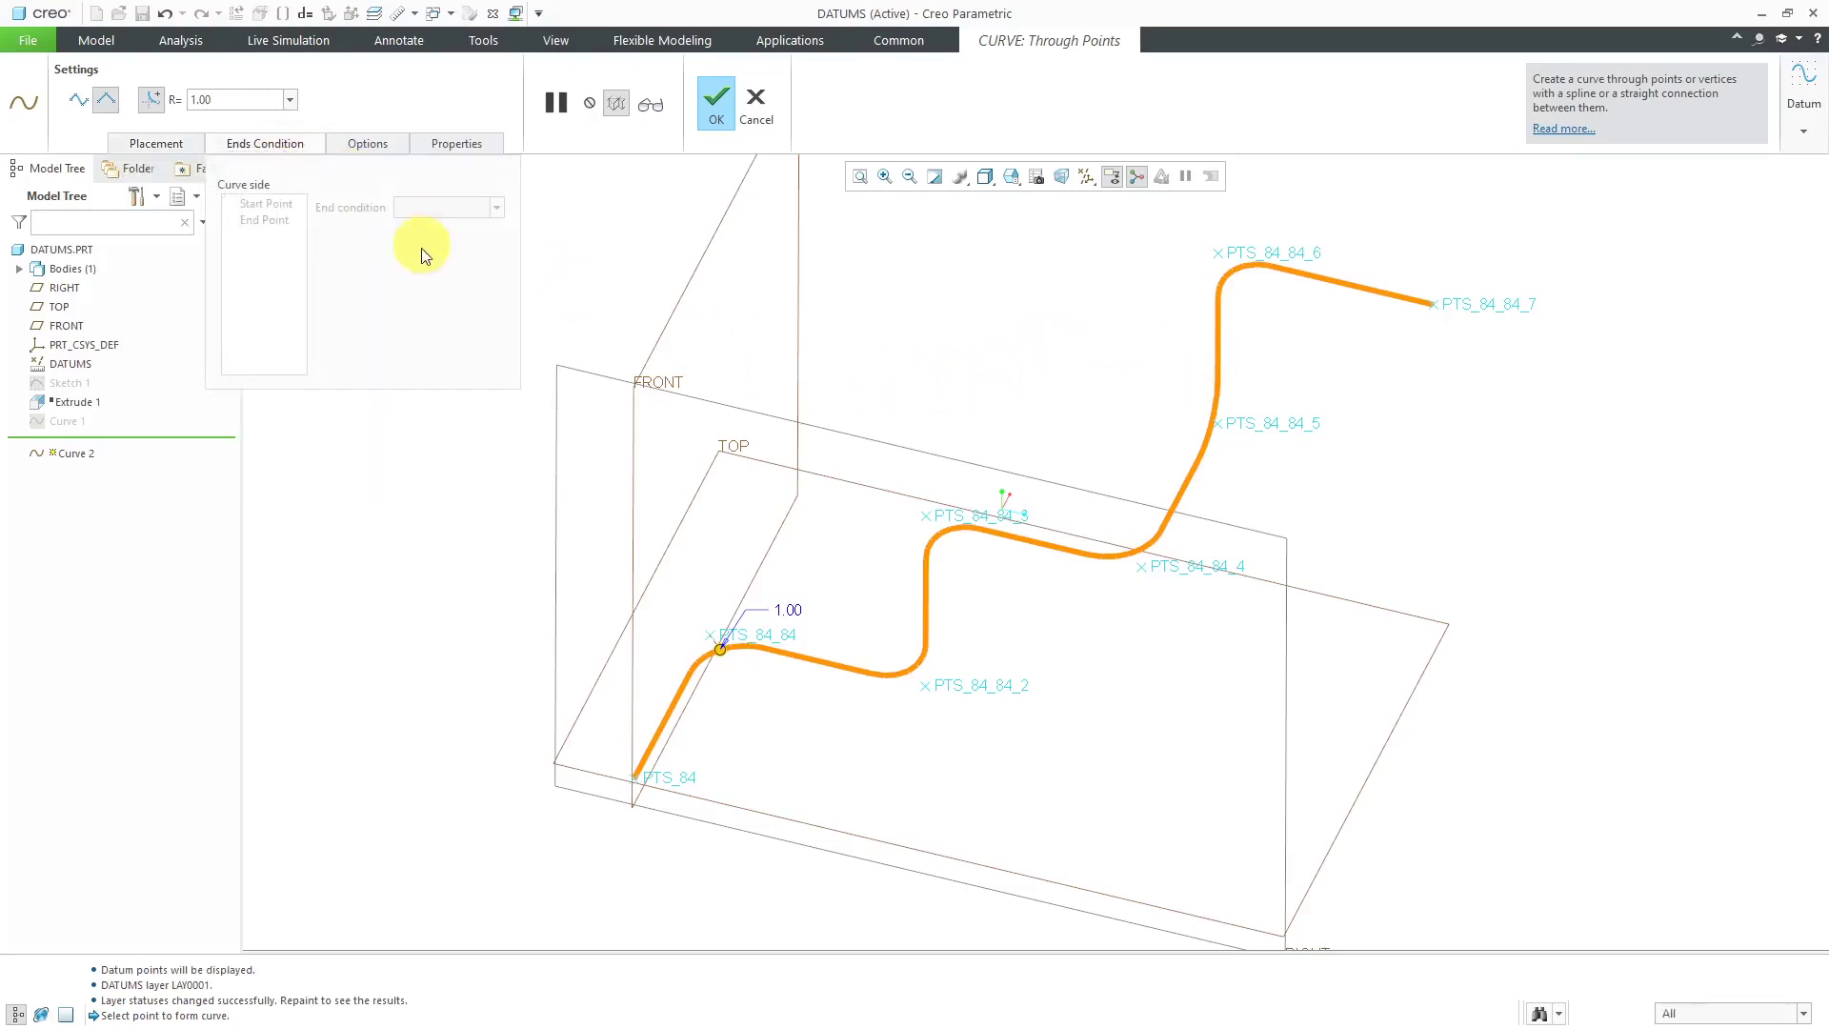
left_click(379, 149)
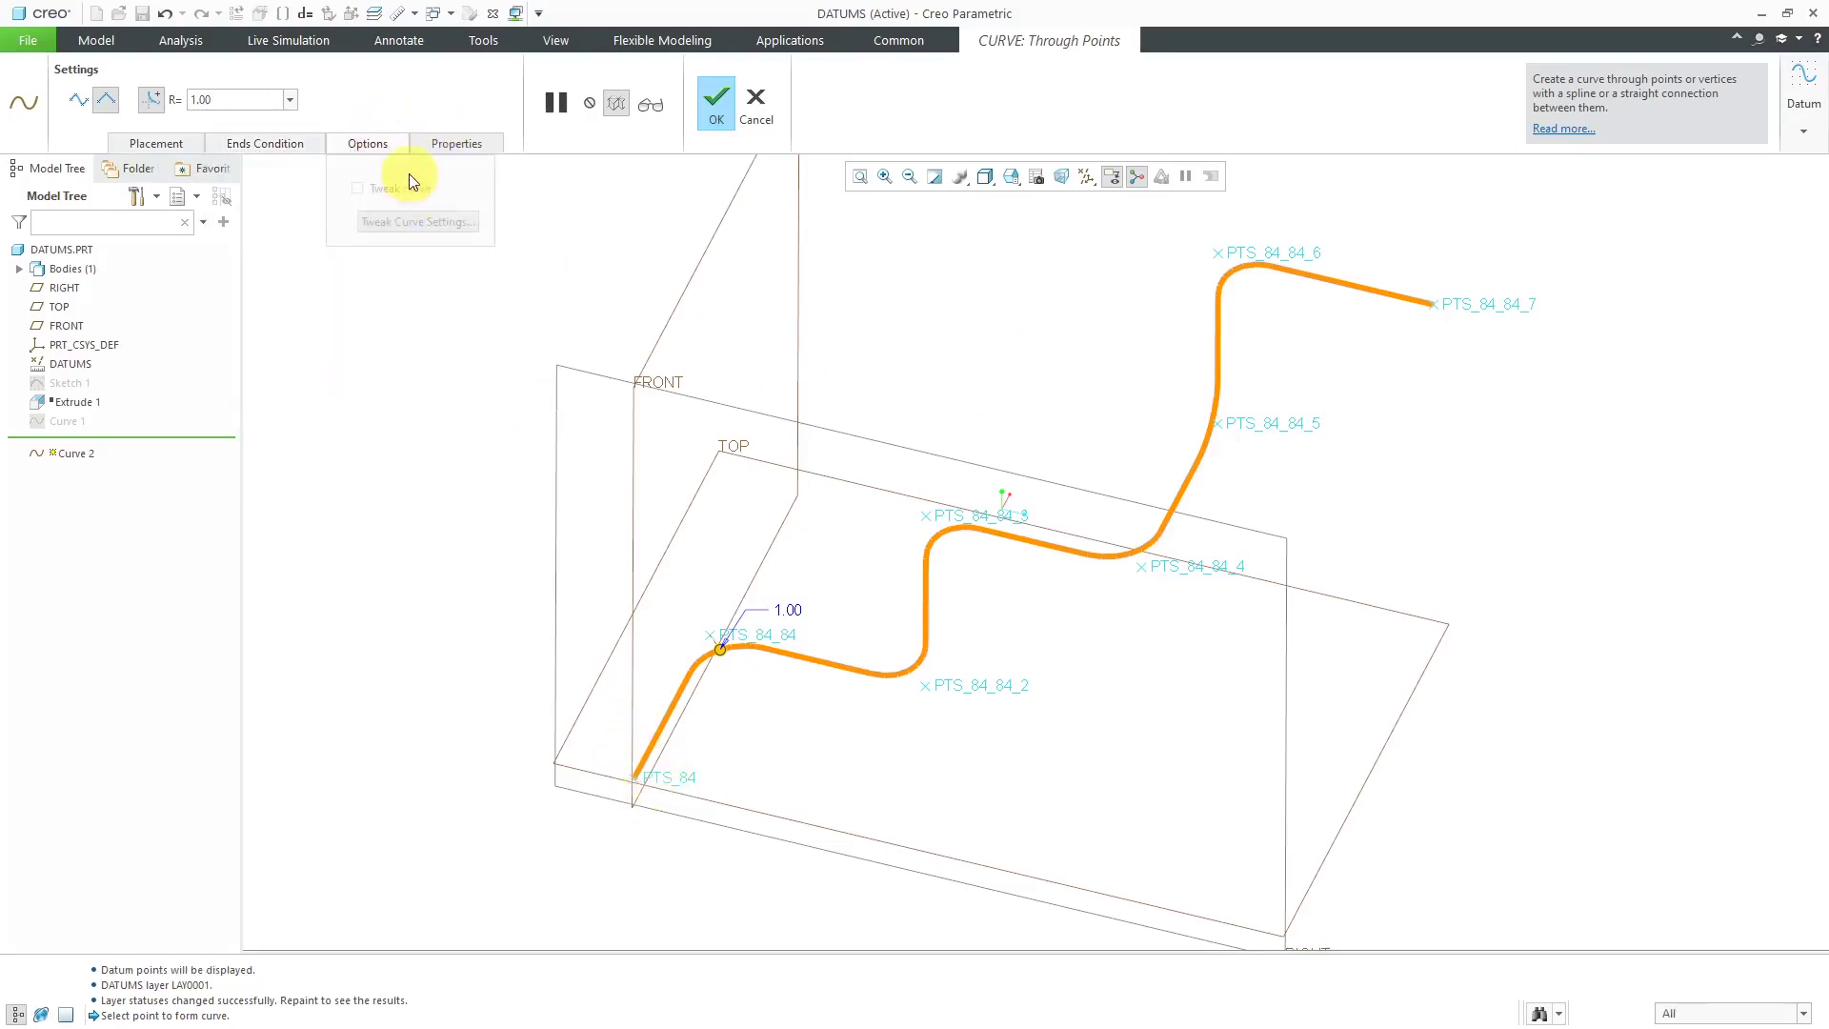
left_click(453, 144)
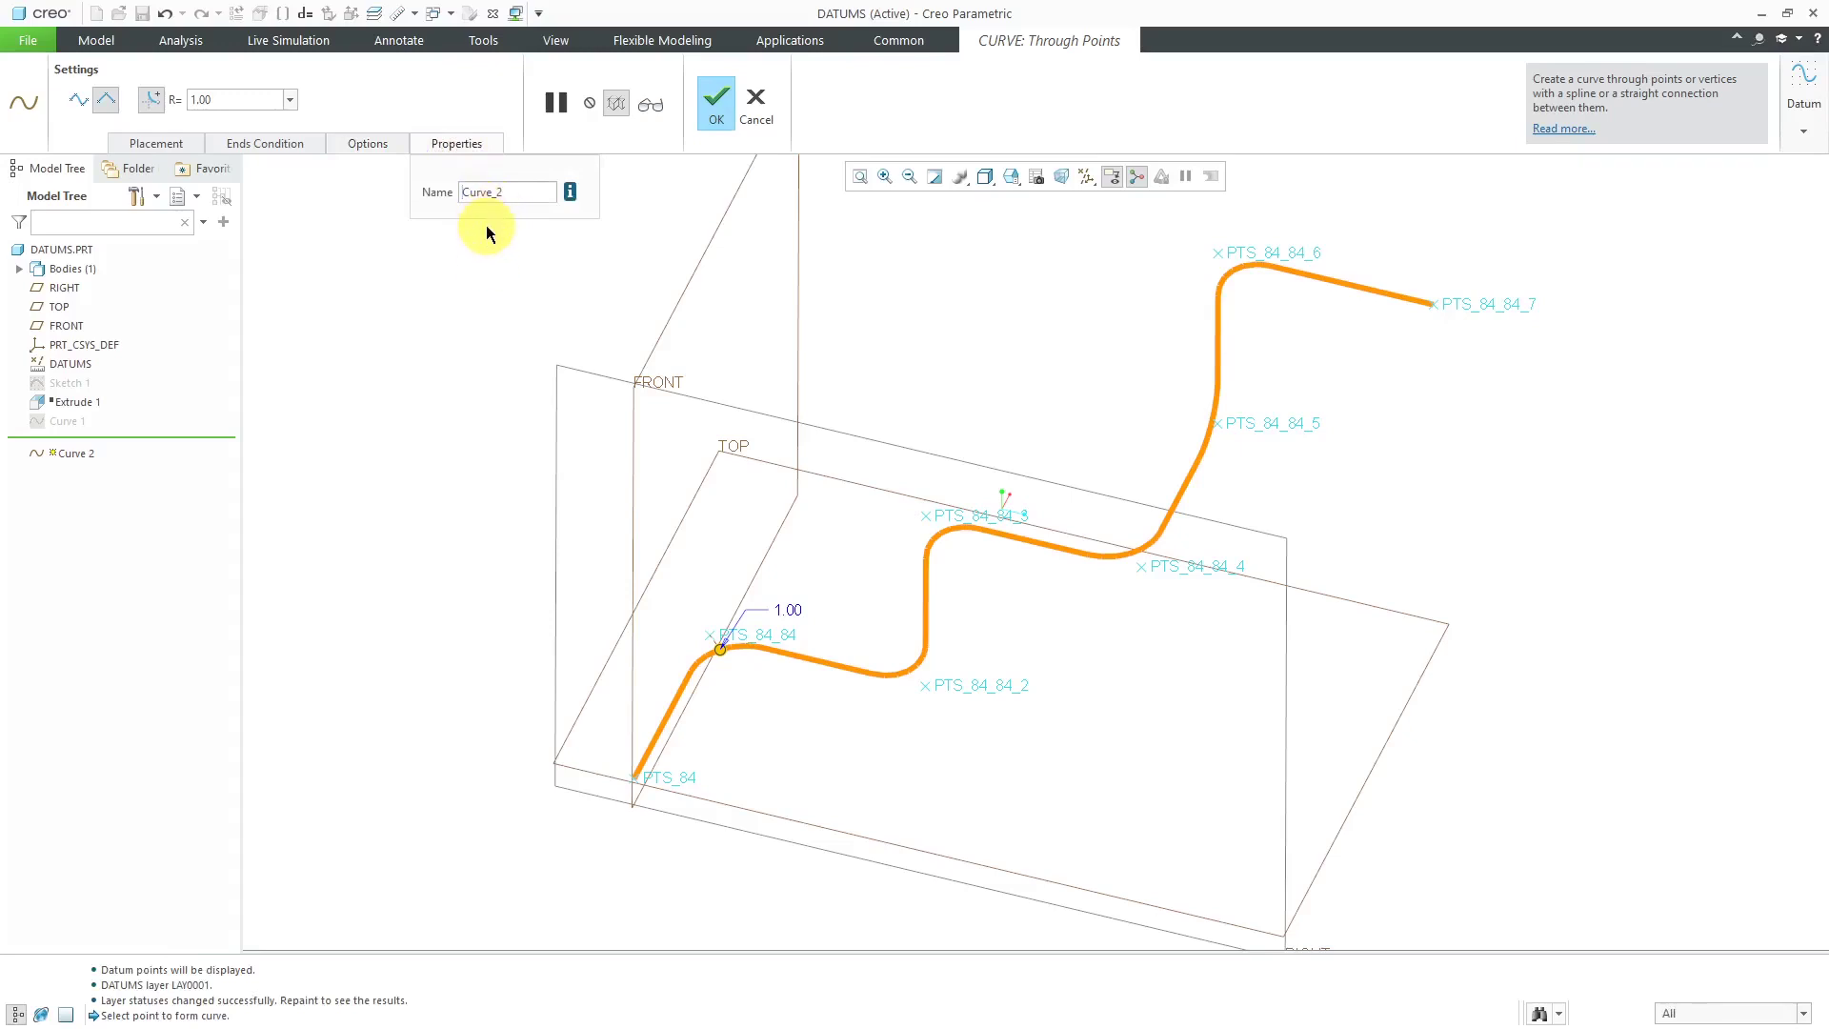
left_click(726, 116)
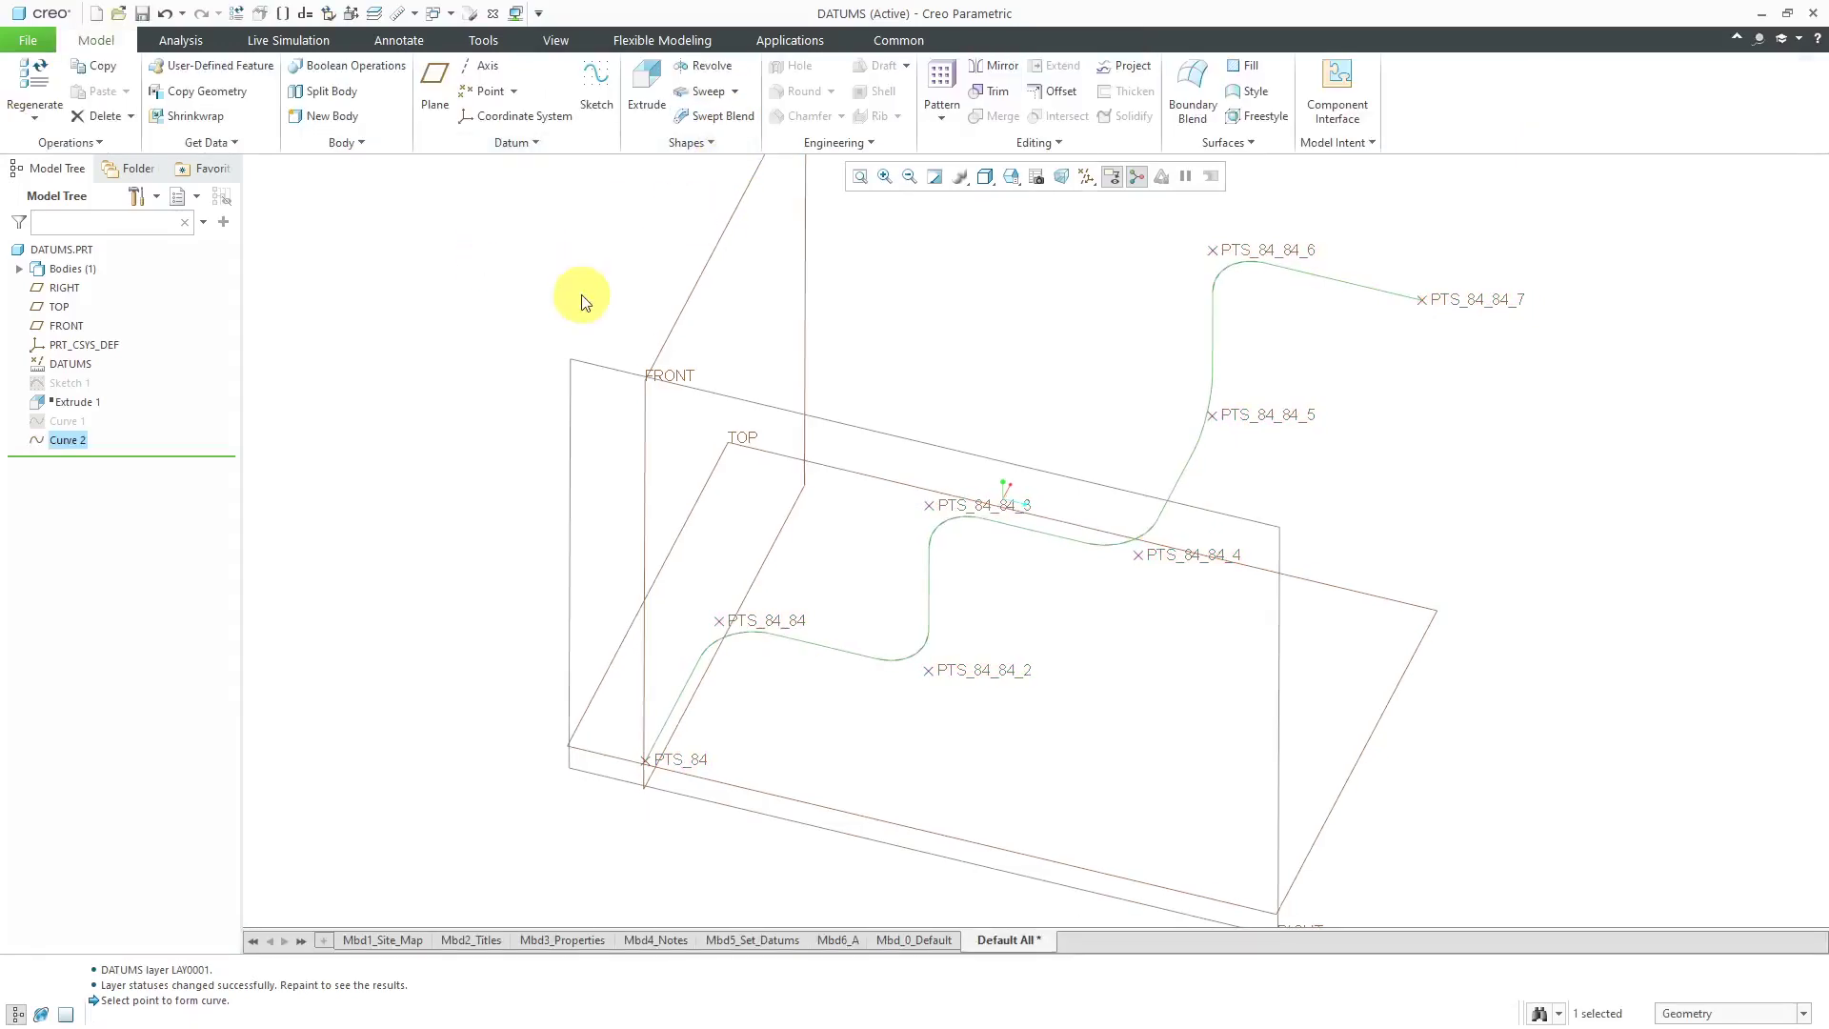
mouse_move(783, 564)
middle_mouse_down()
mouse_move(804, 482)
mouse_move(874, 437)
mouse_move(747, 449)
mouse_move(776, 477)
middle_mouse_up()
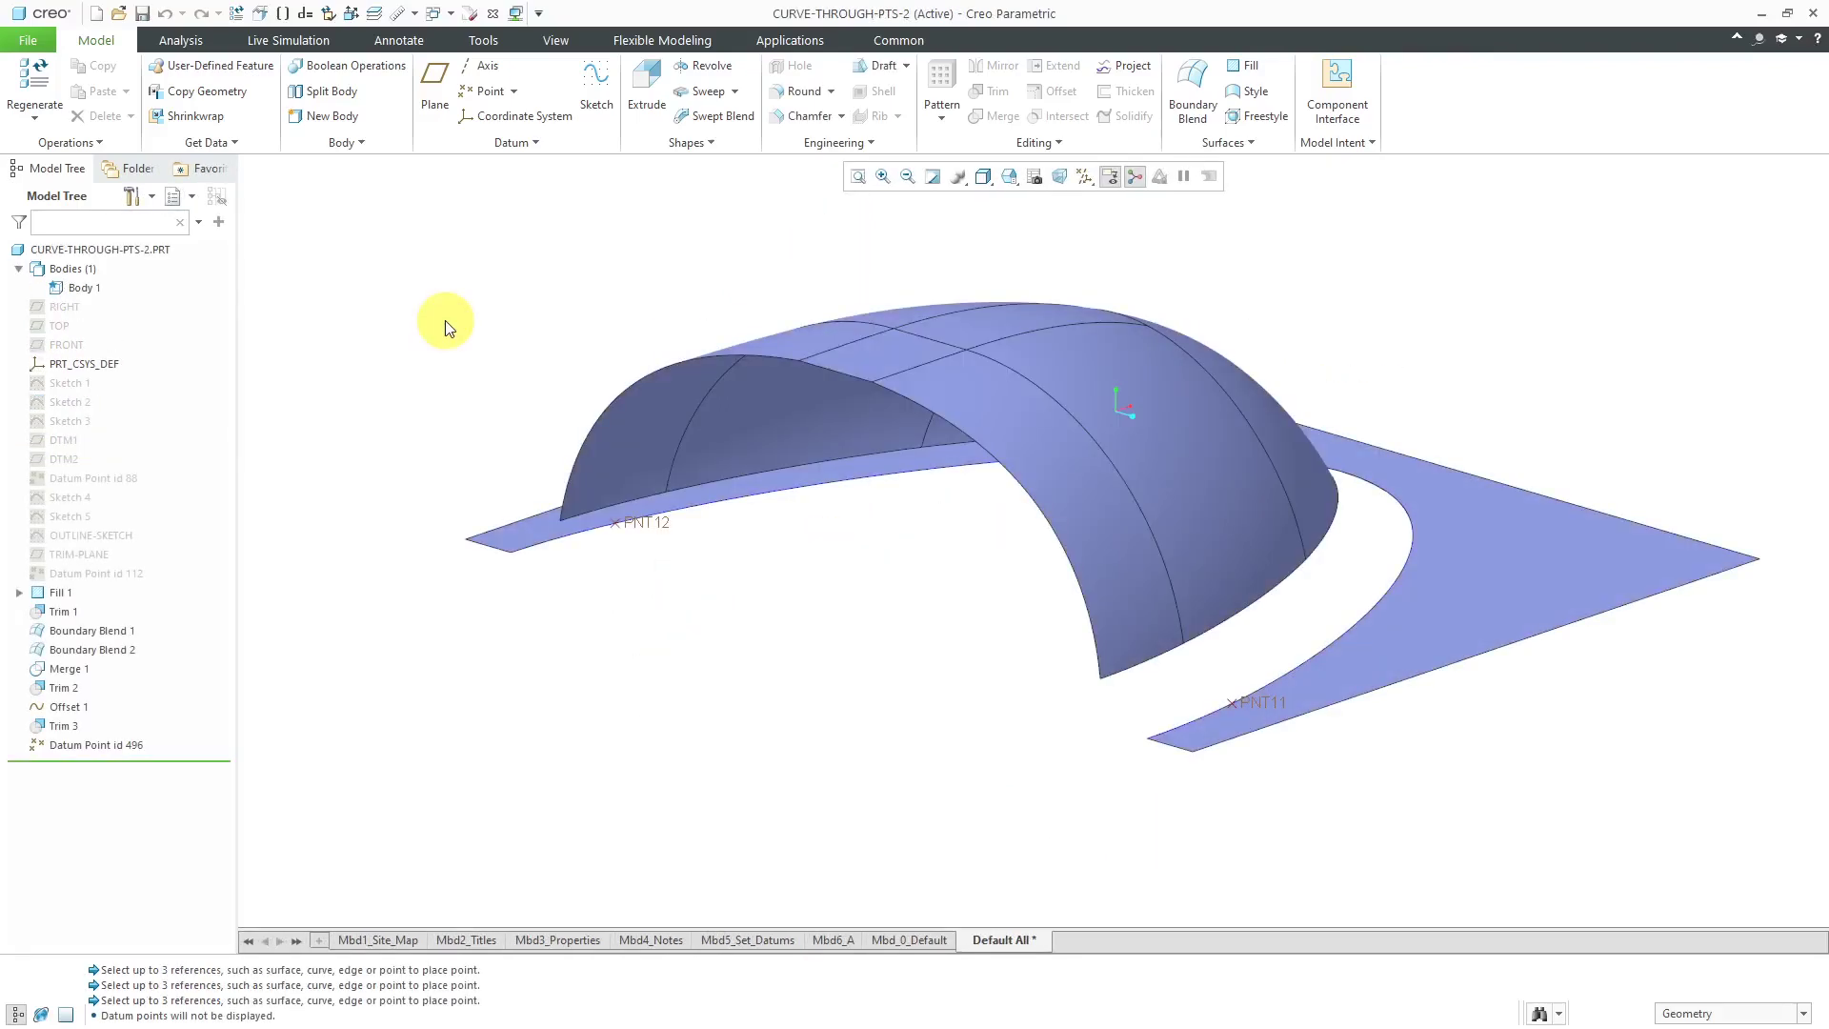
Orbit the CURVE-THROUGH-PTS-2 model to view the arched surface and flat band.
middle_click_drag(653, 673, 705, 649)
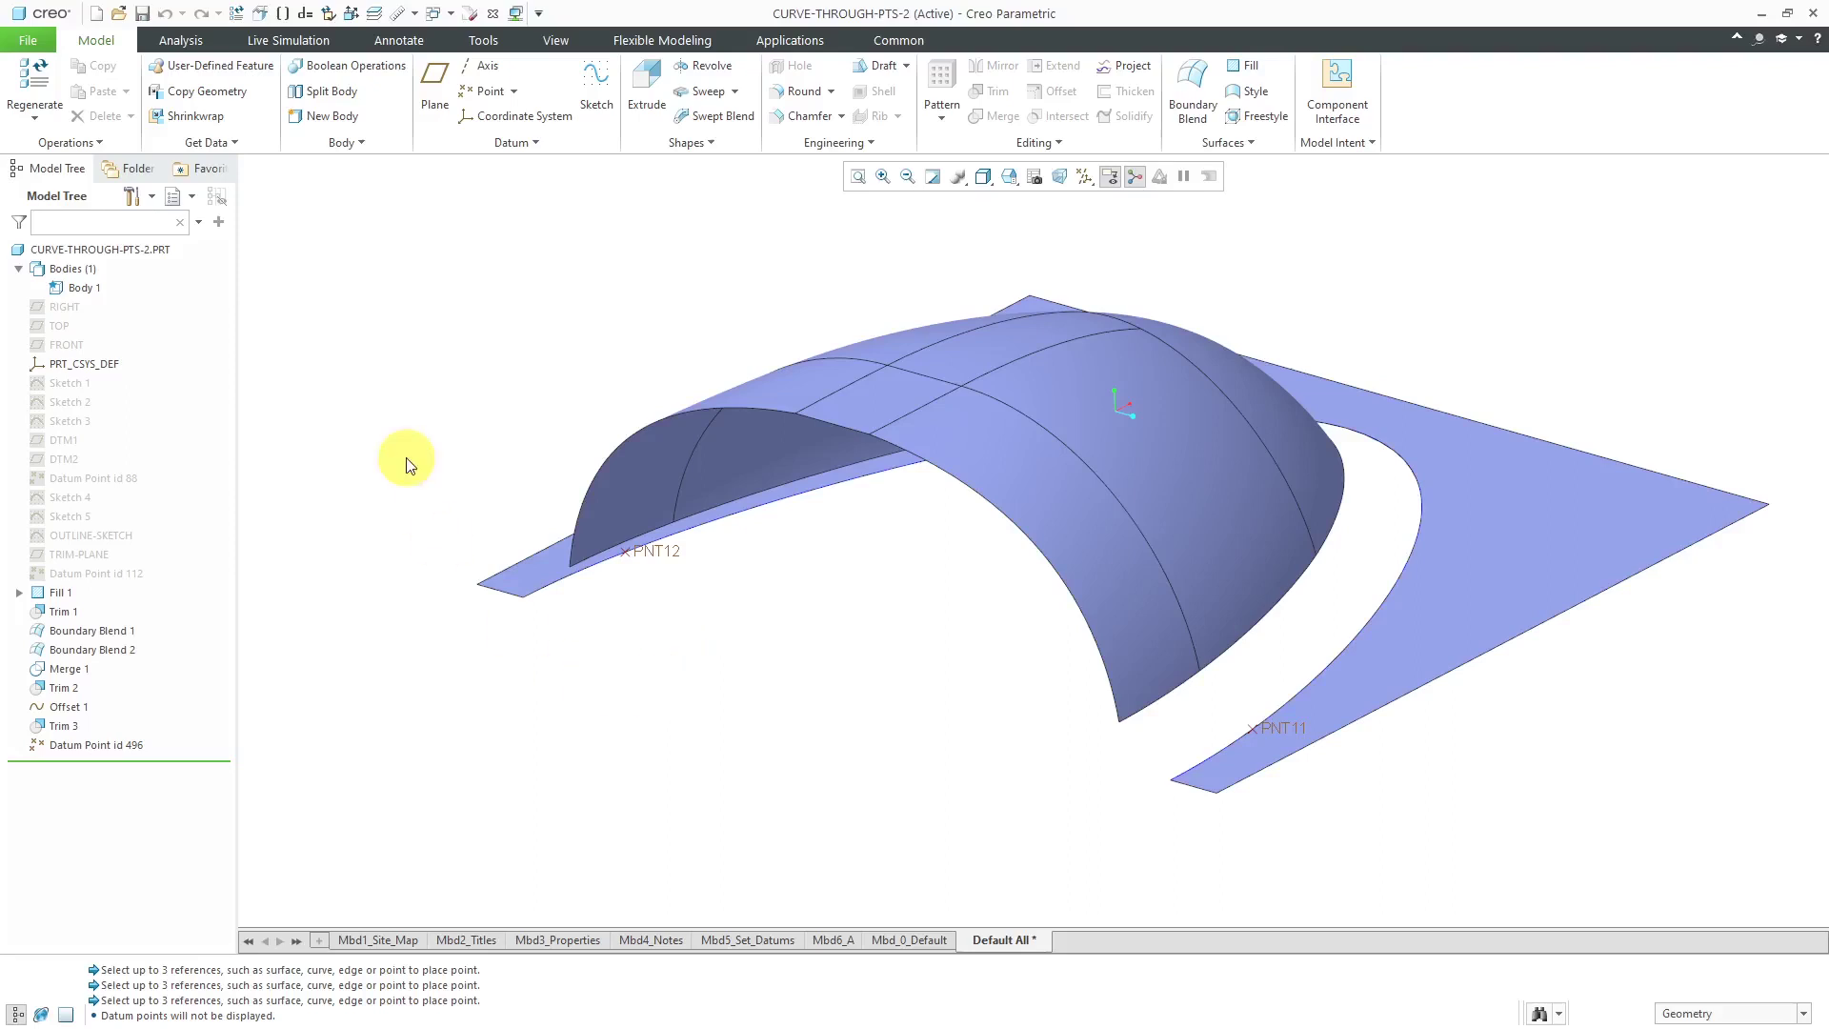
Create a through-points curve from the arch's corner vertex to the flat band's corner vertex.
left_click(536, 145)
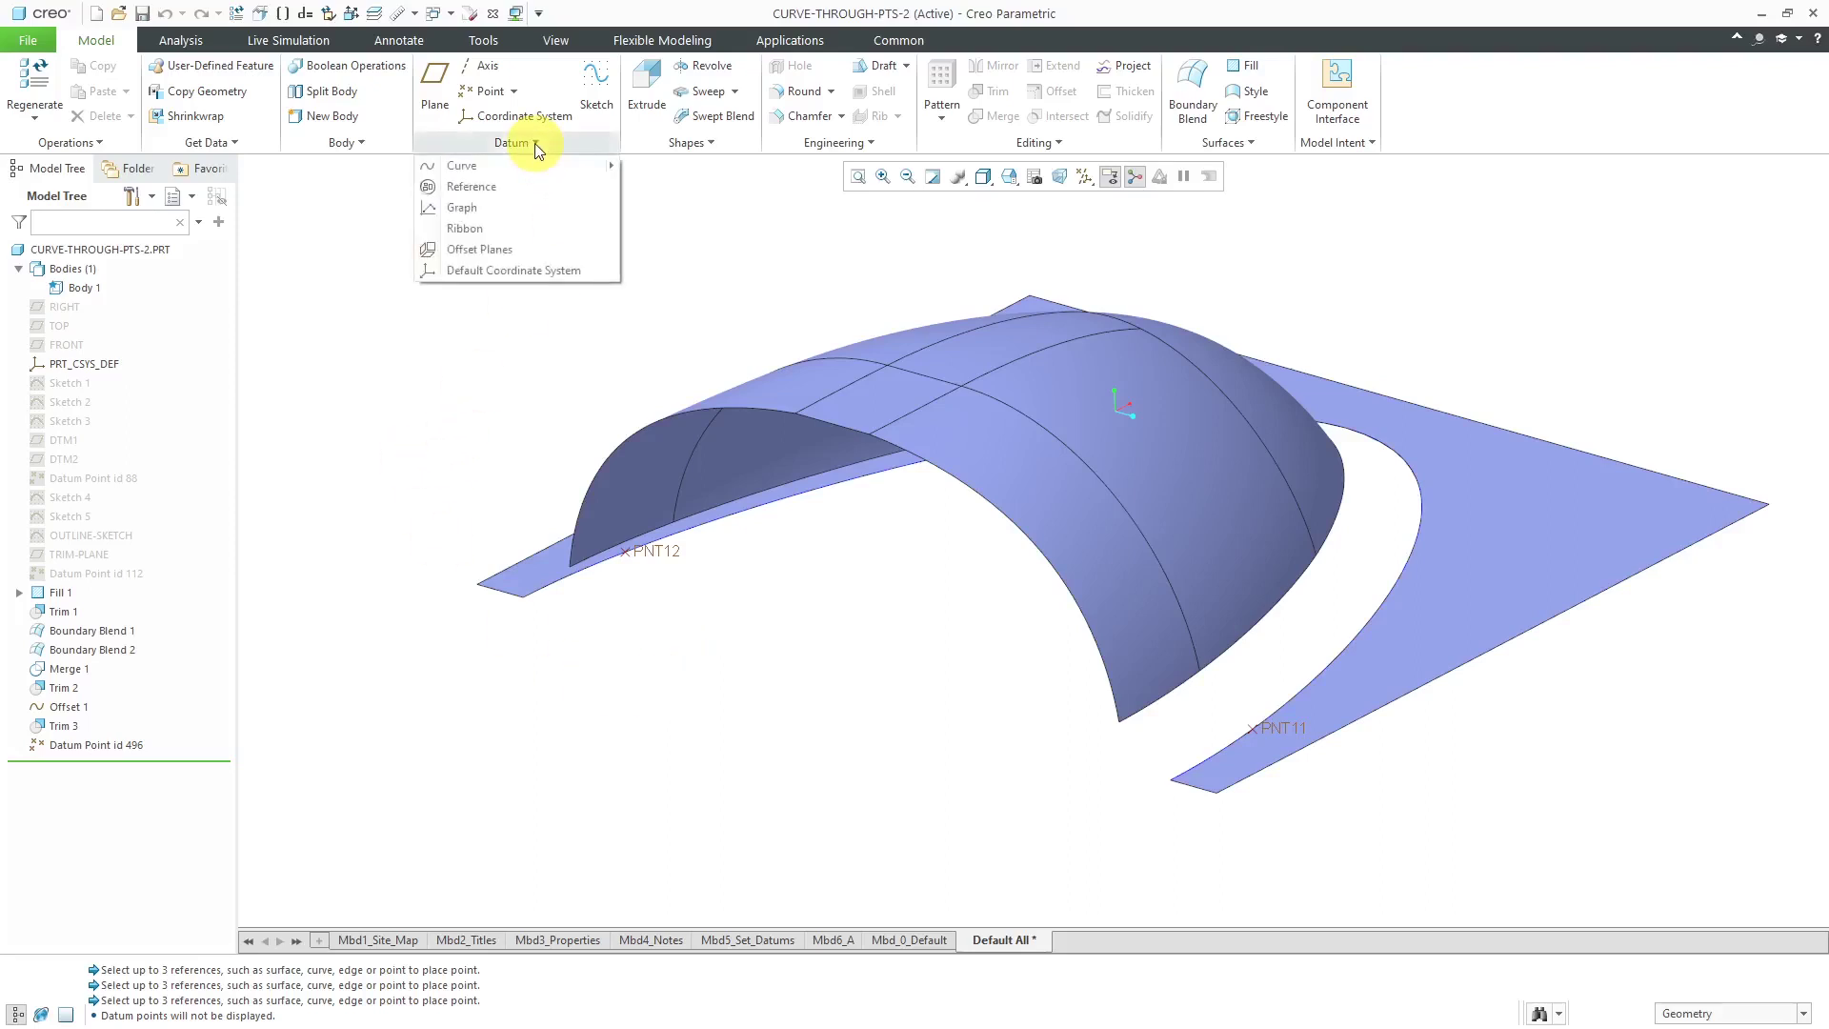
mouse_move(539, 165)
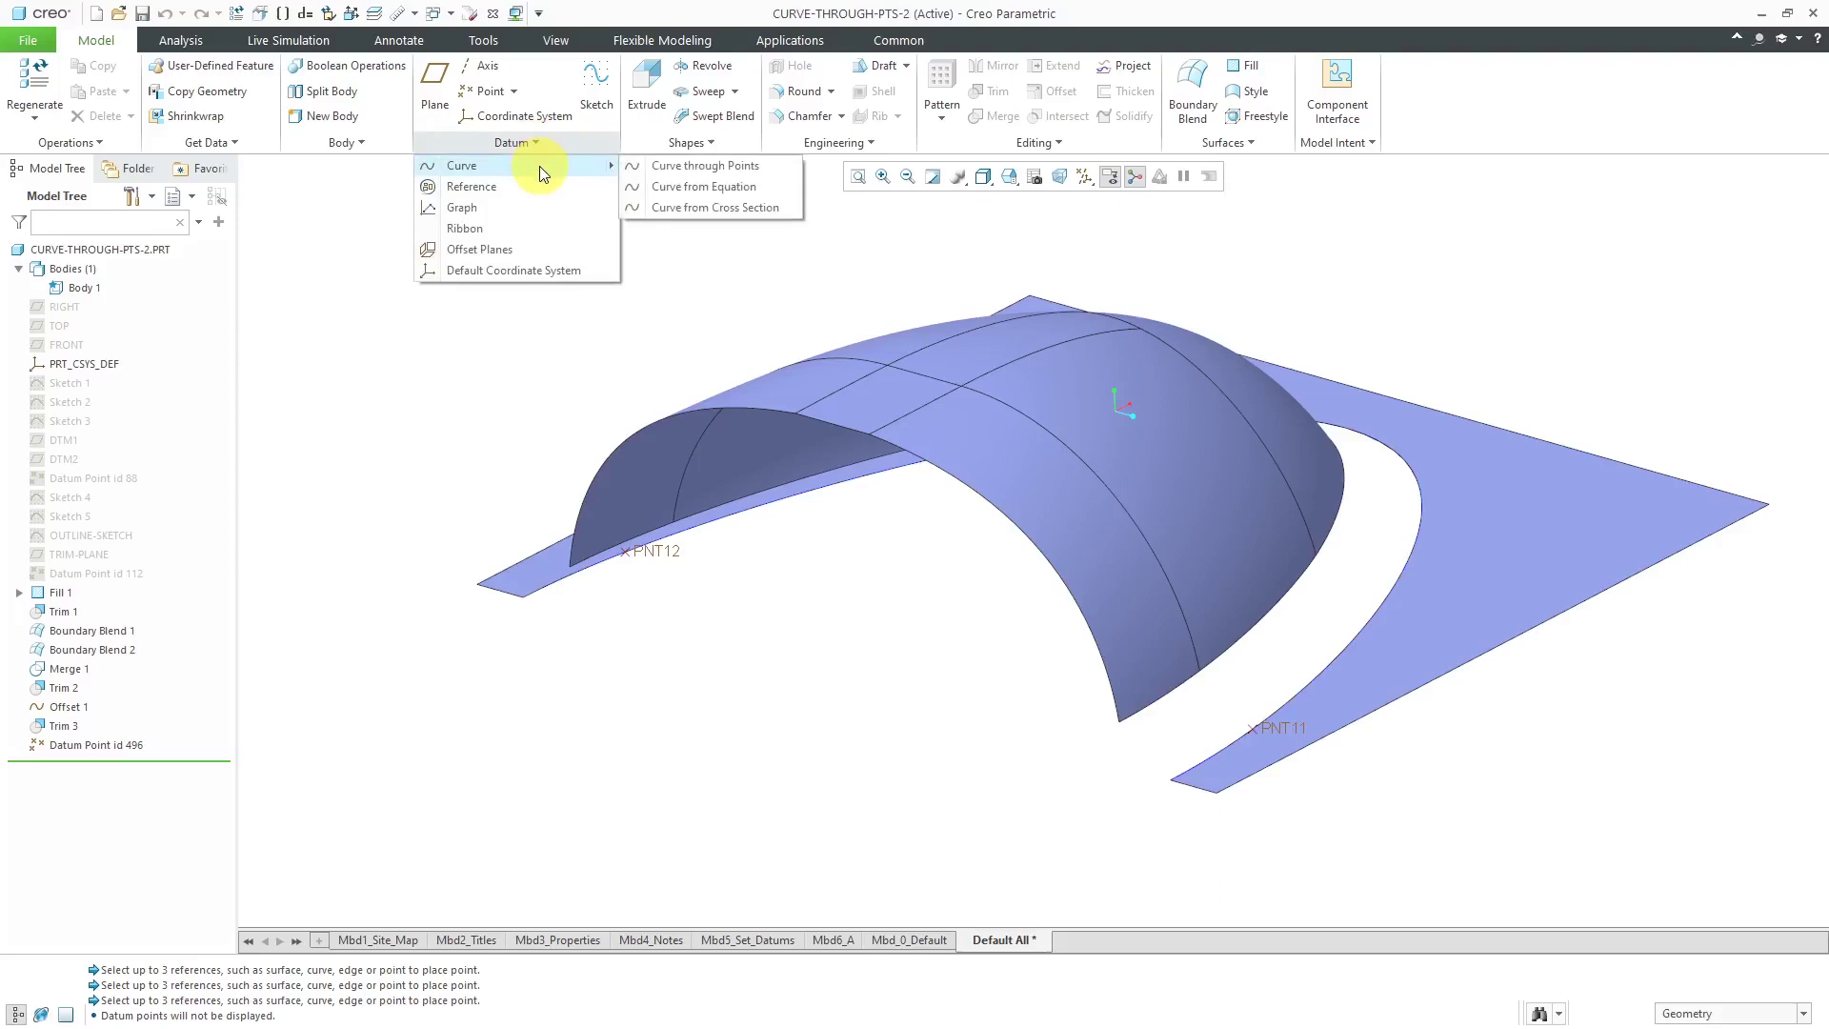
left_click(705, 165)
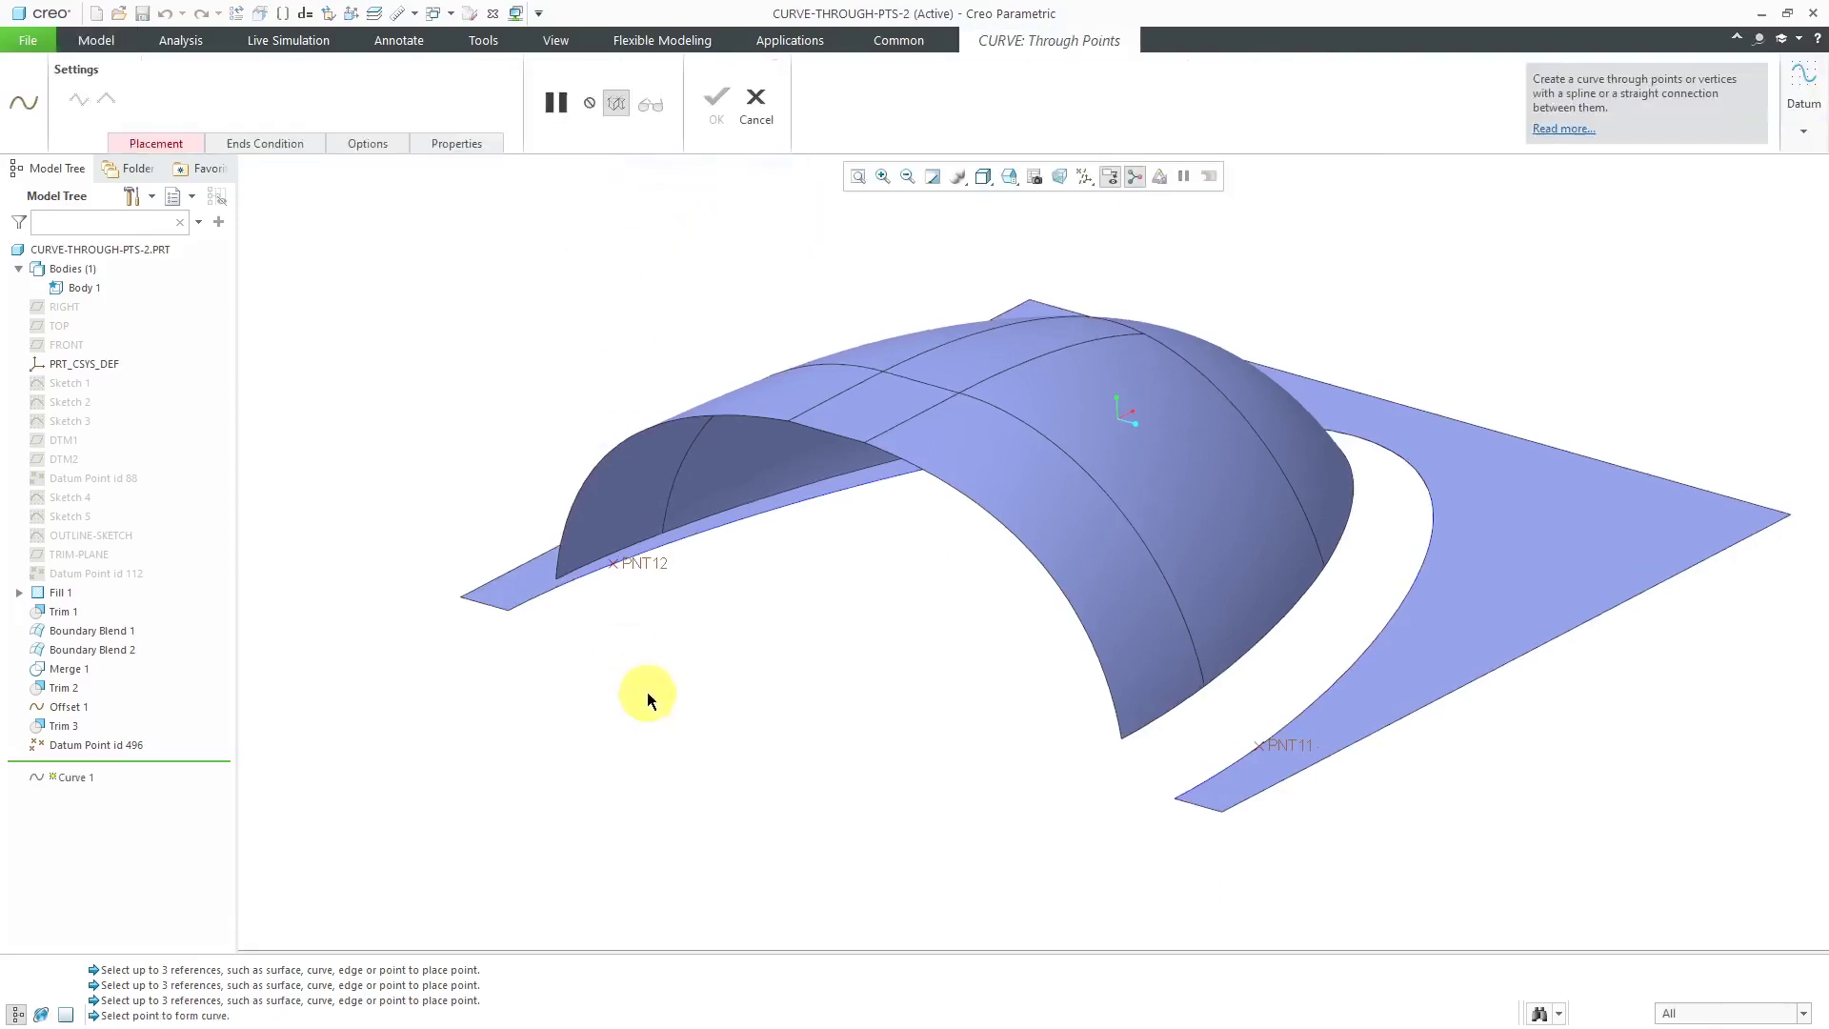
scroll(1194, 825, "down", 3)
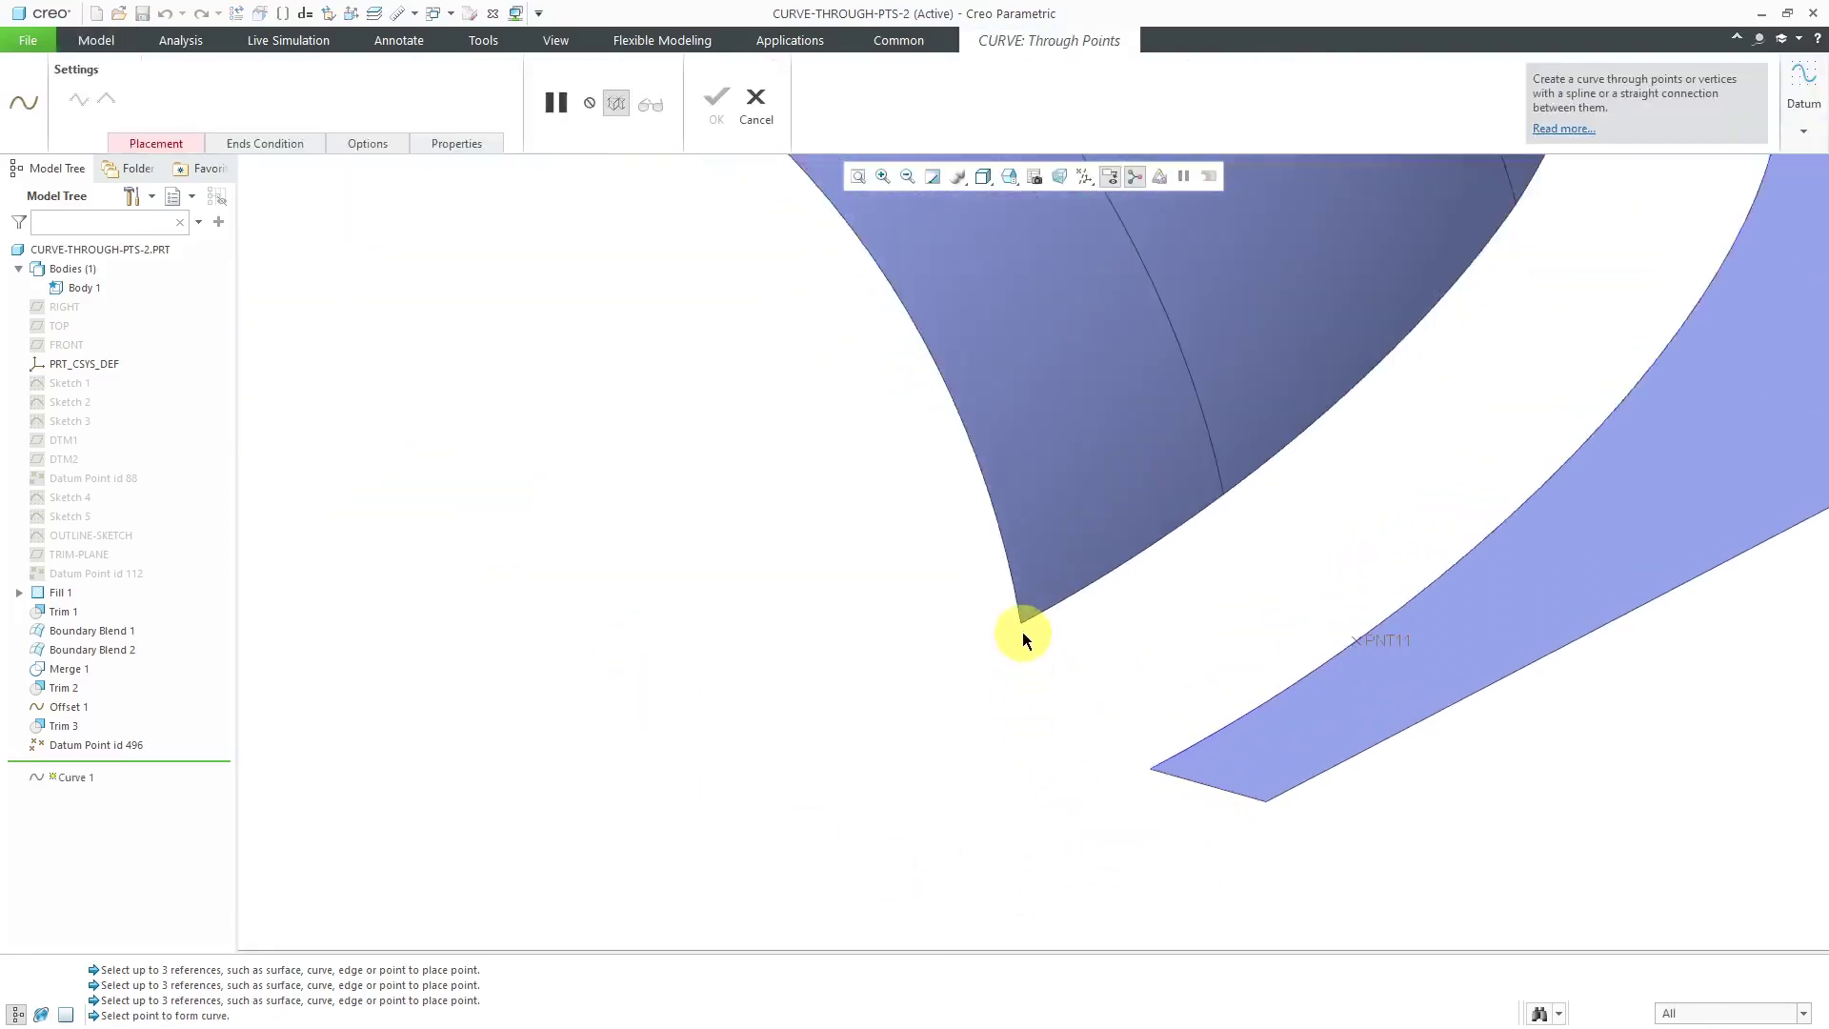
left_click(1021, 627)
left_click(153, 141)
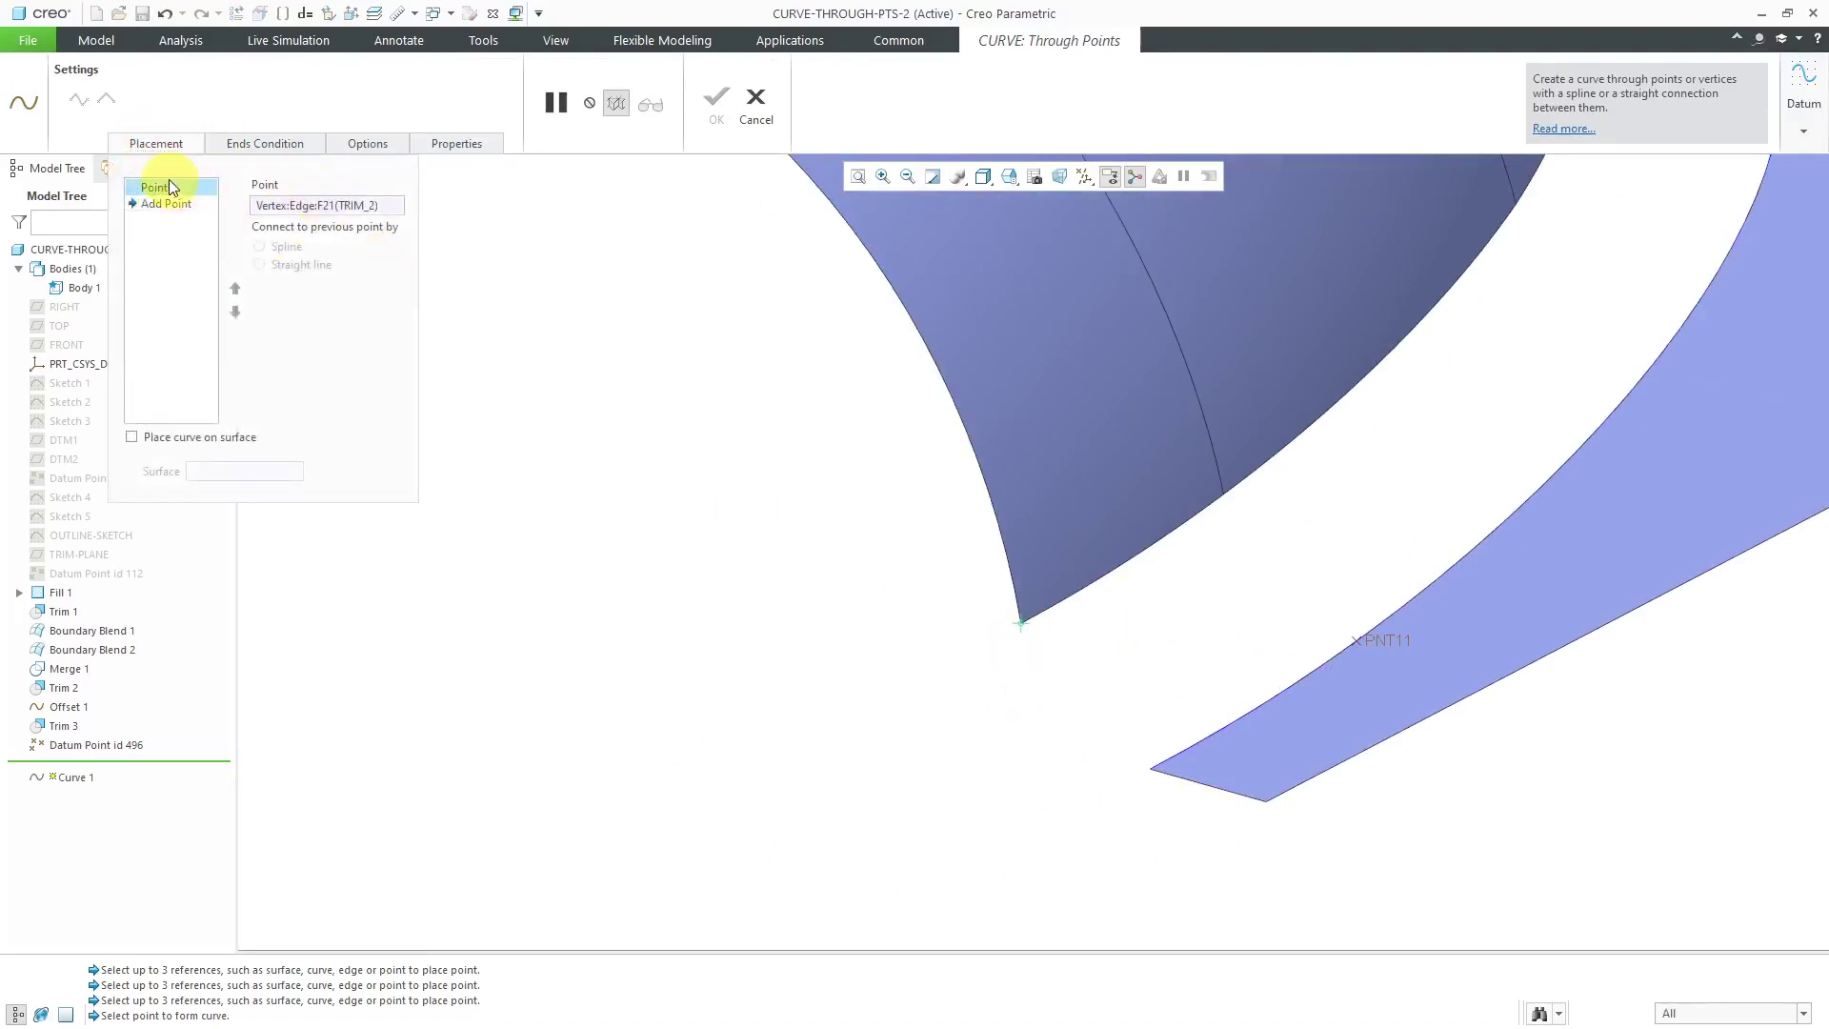
left_click(166, 204)
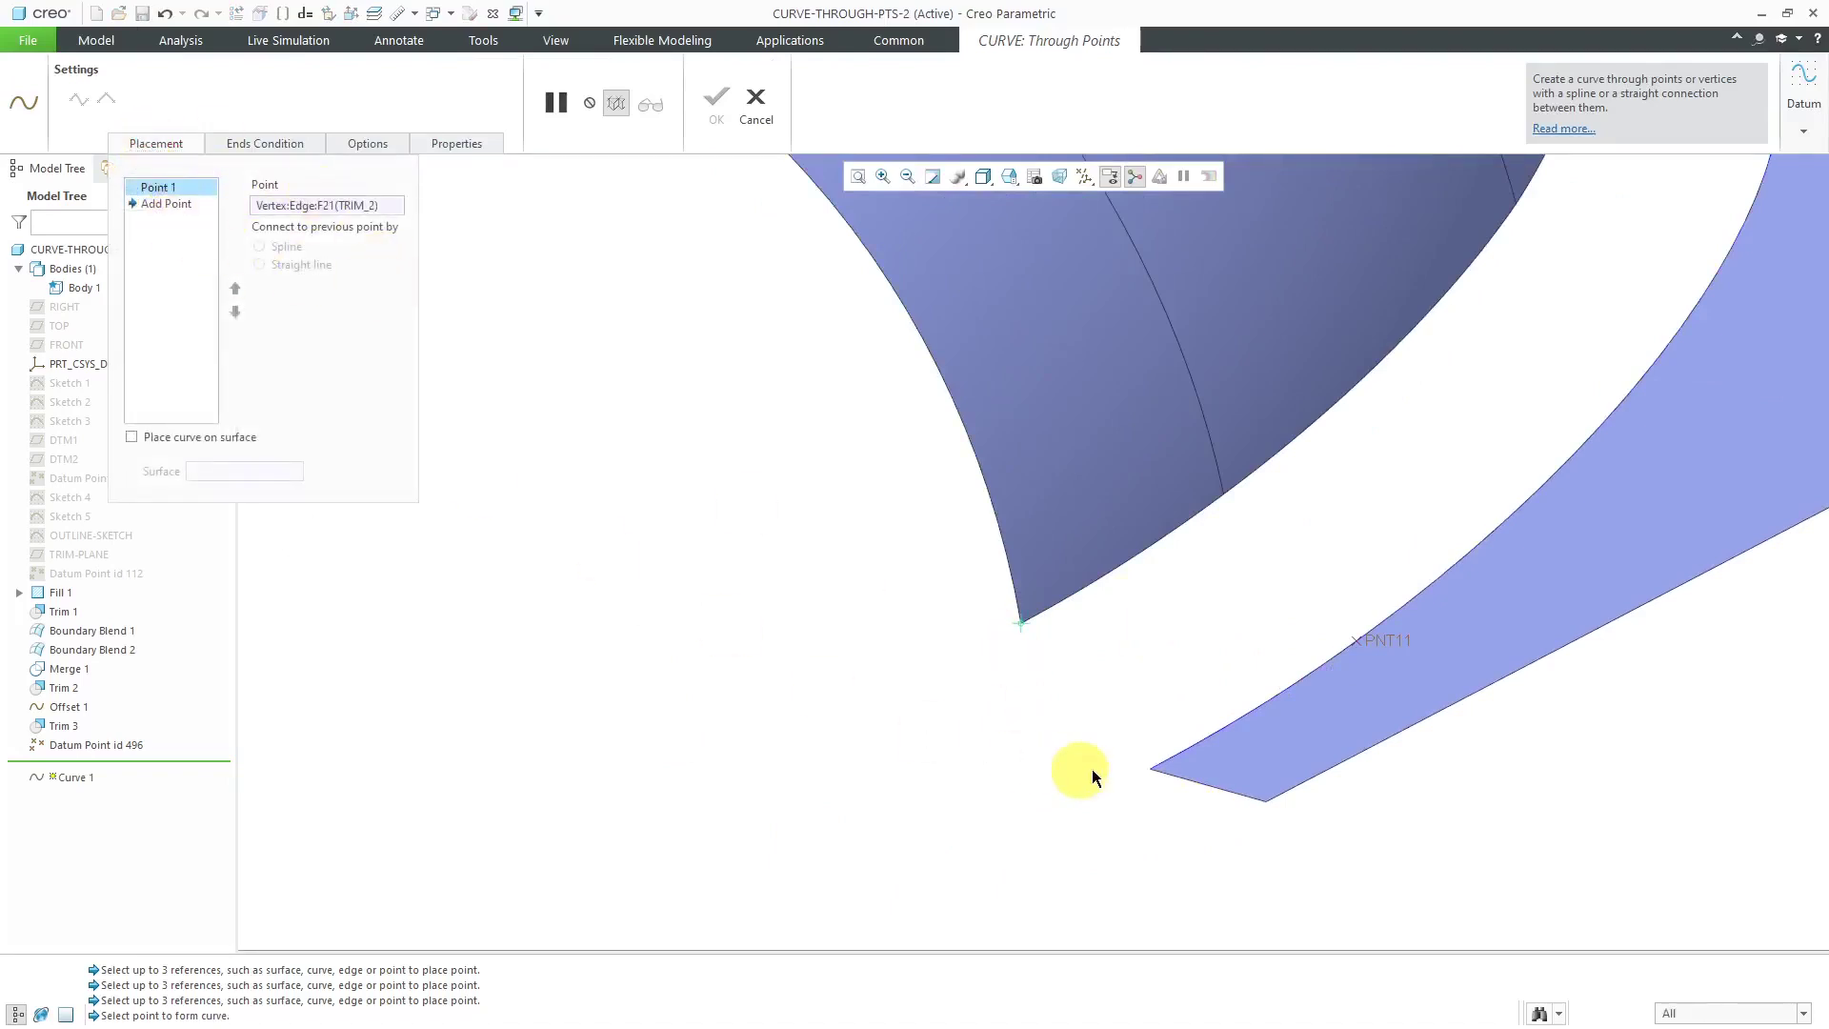
left_click(1149, 768)
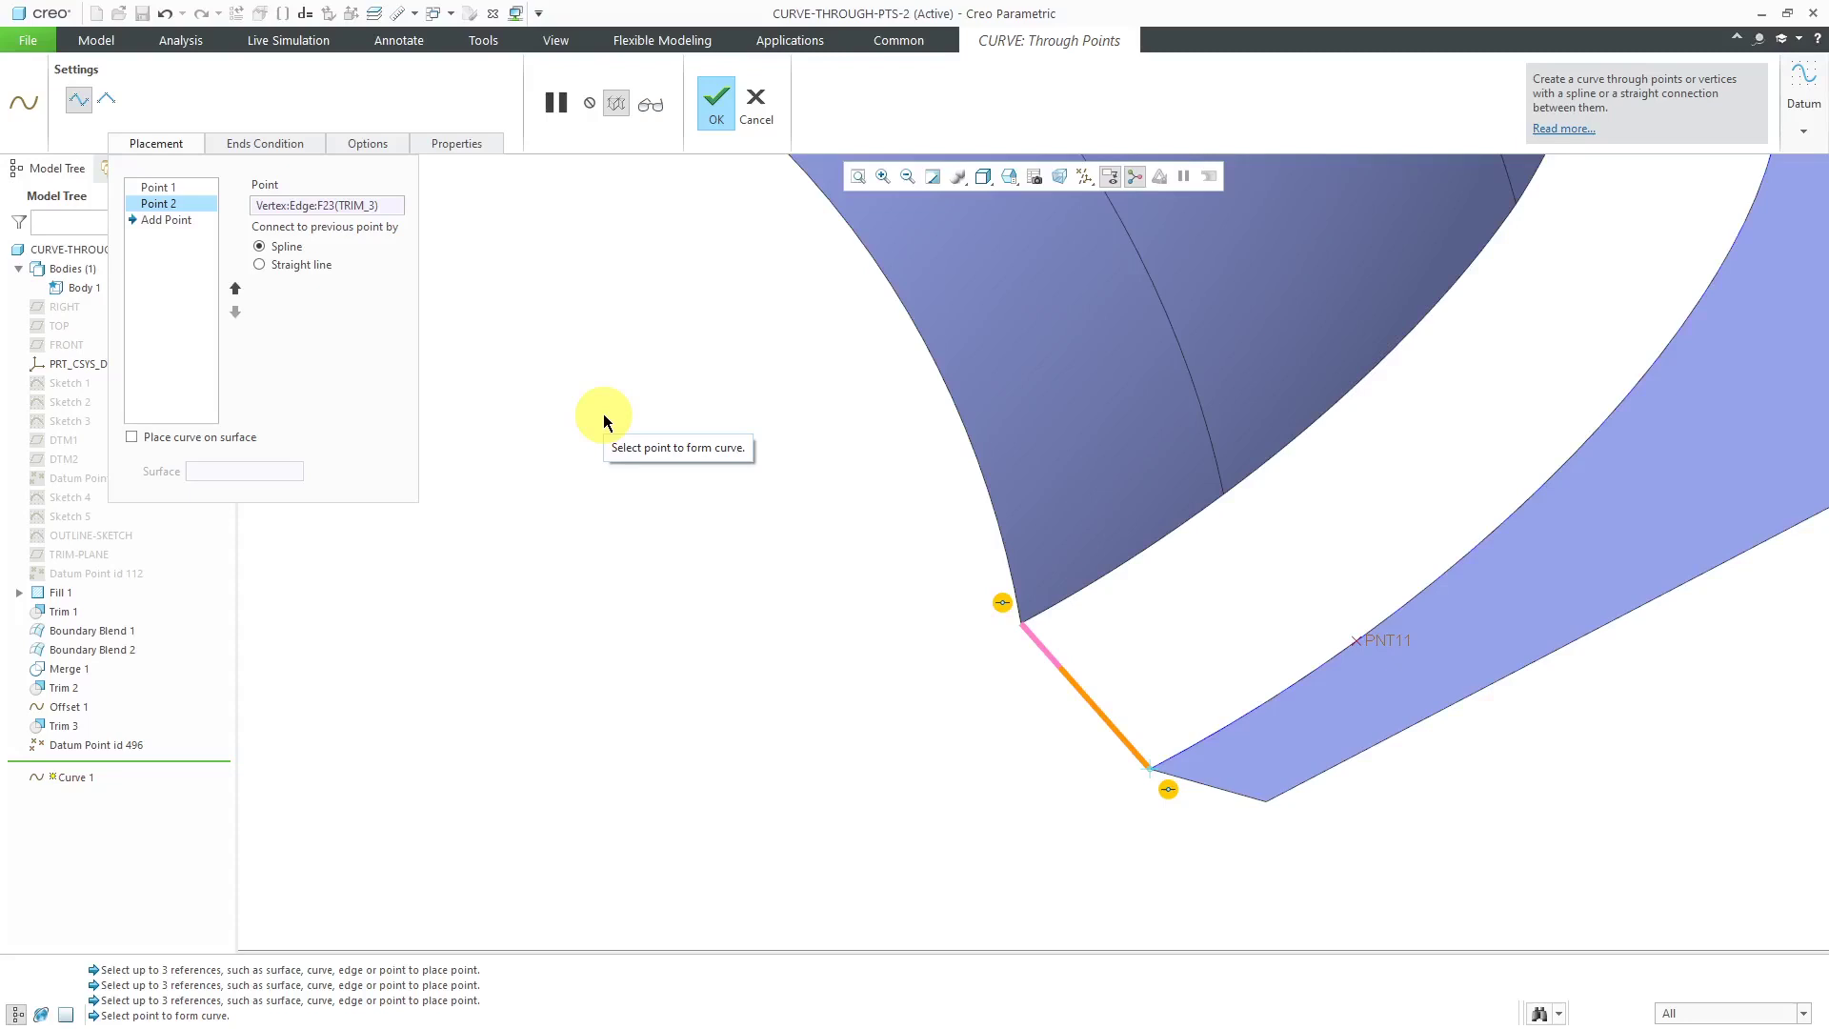
Make the curve start curvature continuous to edge F21 and set its end to Tangent.
left_click(279, 143)
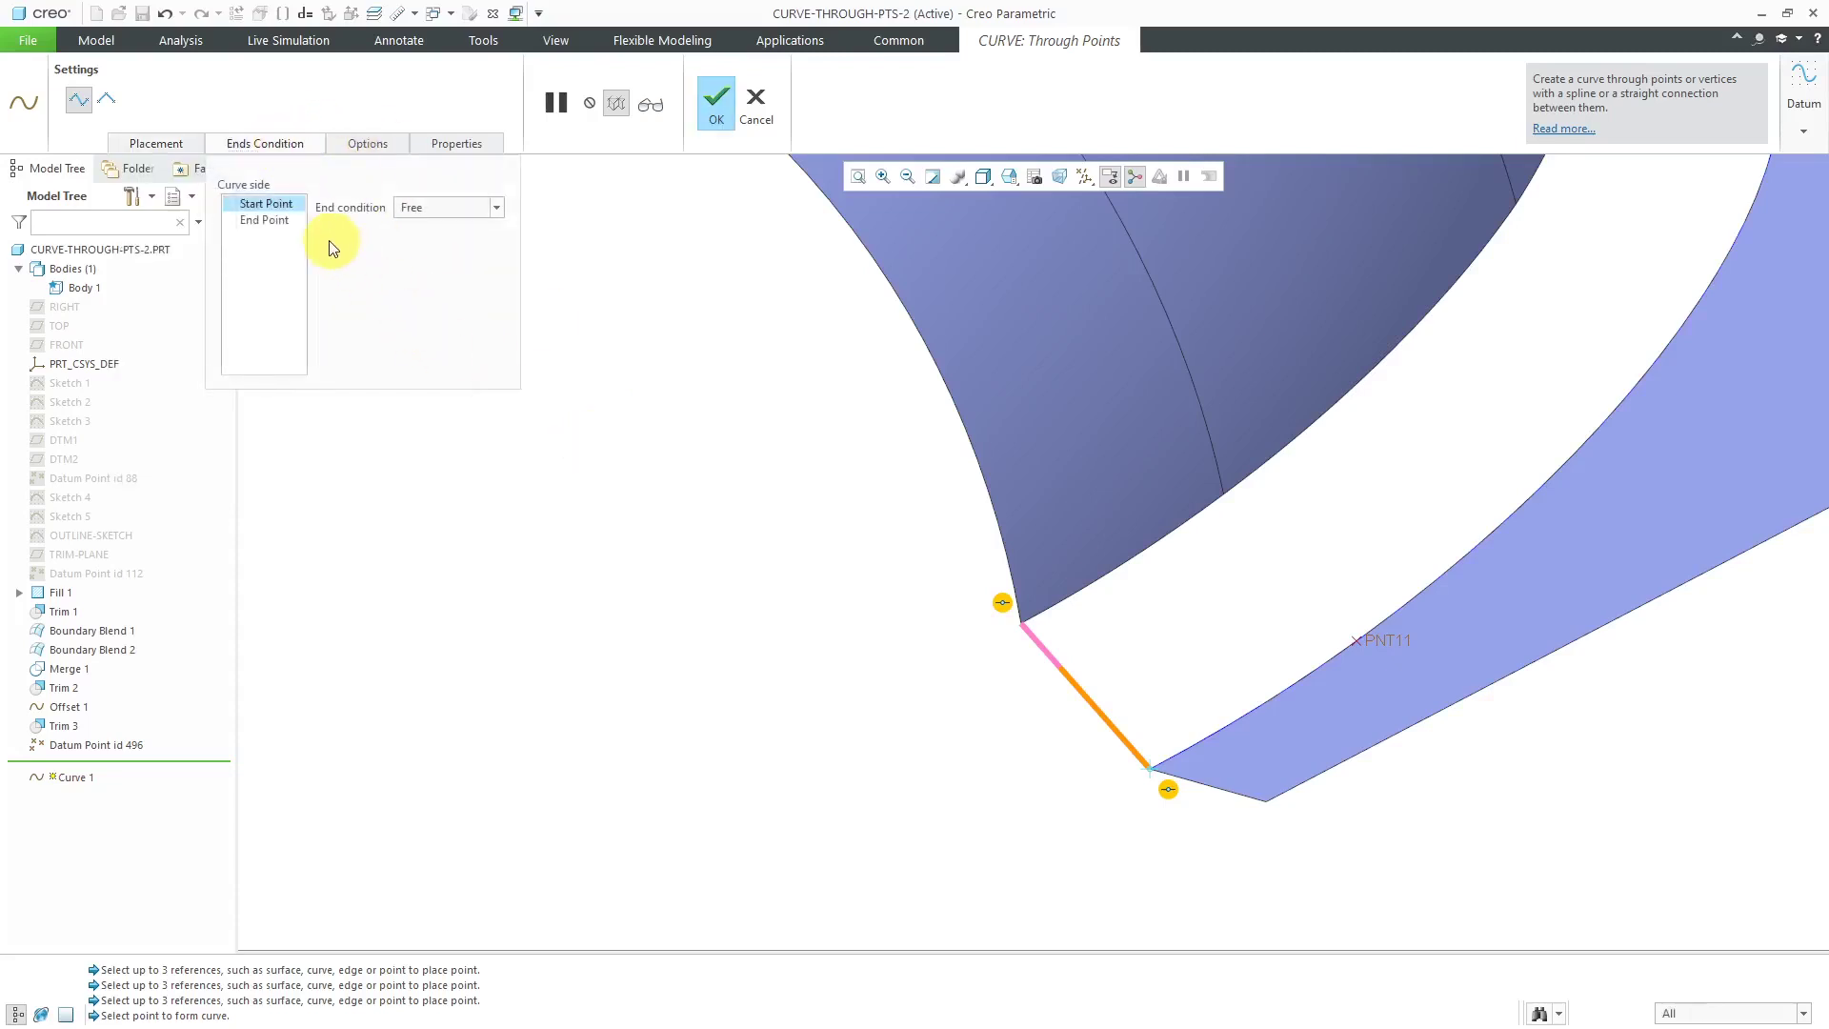
left_click(497, 208)
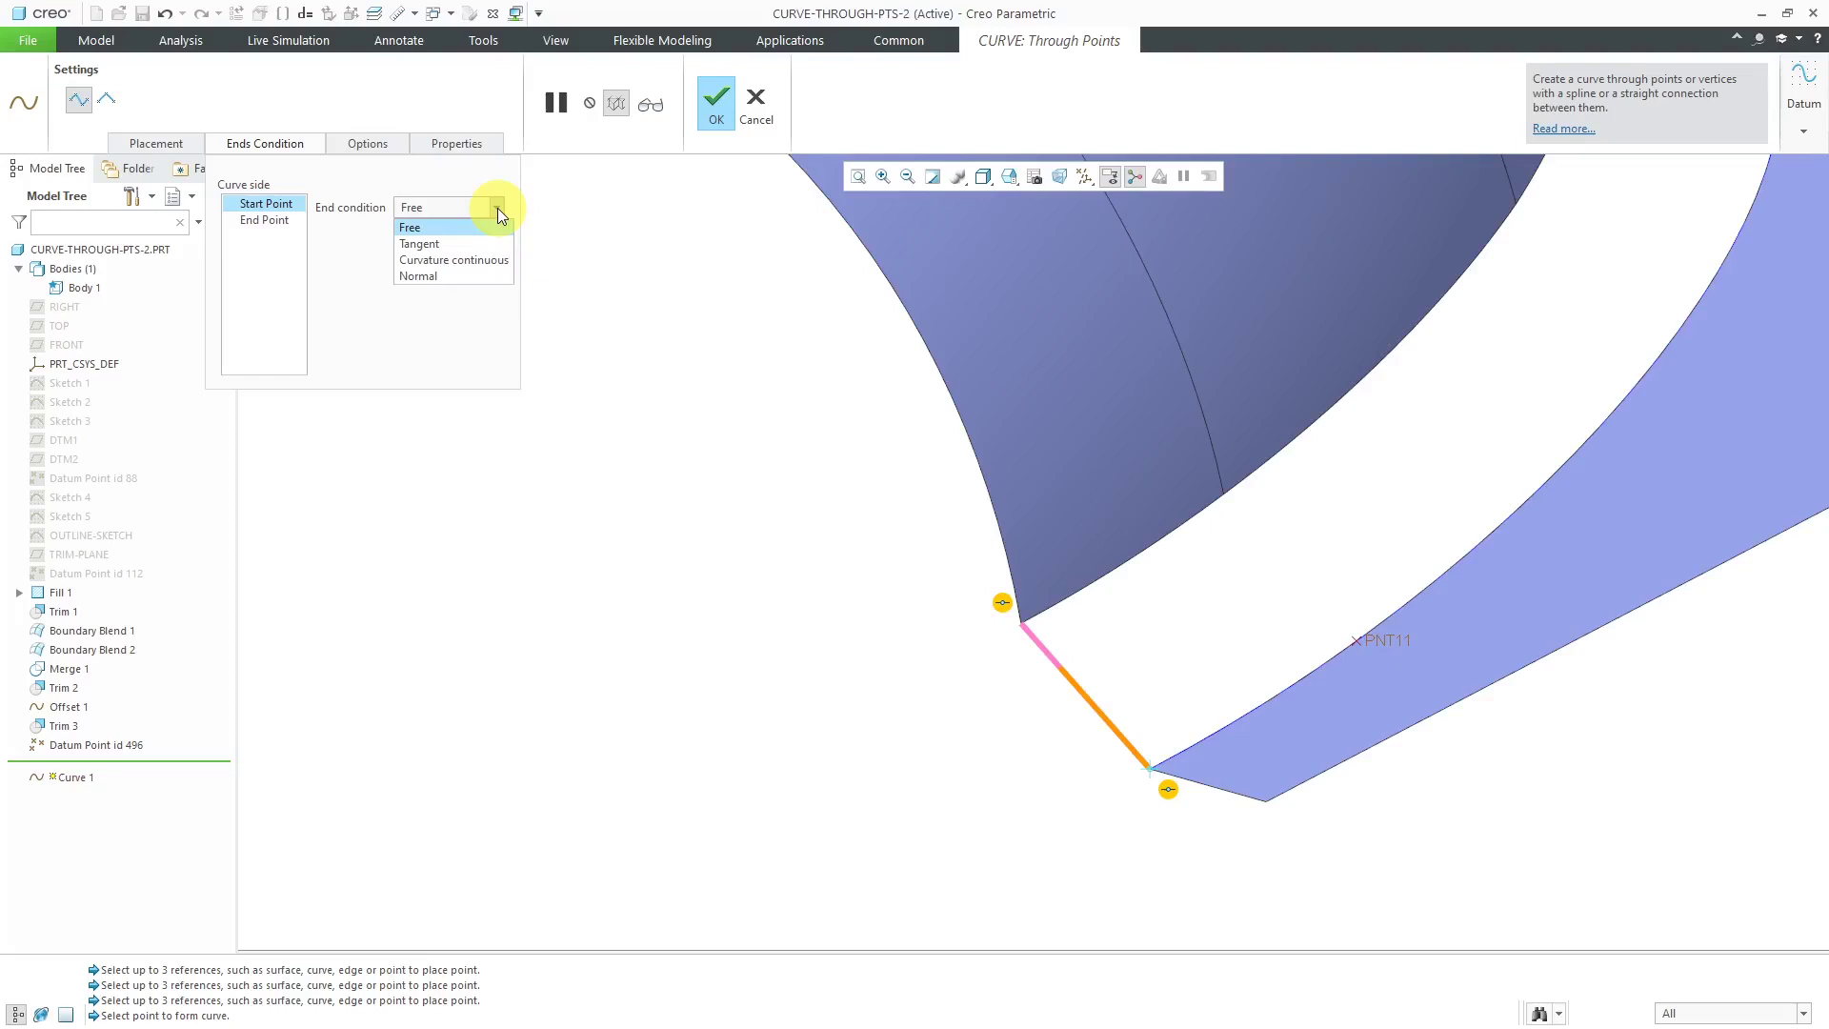
left_click(497, 208)
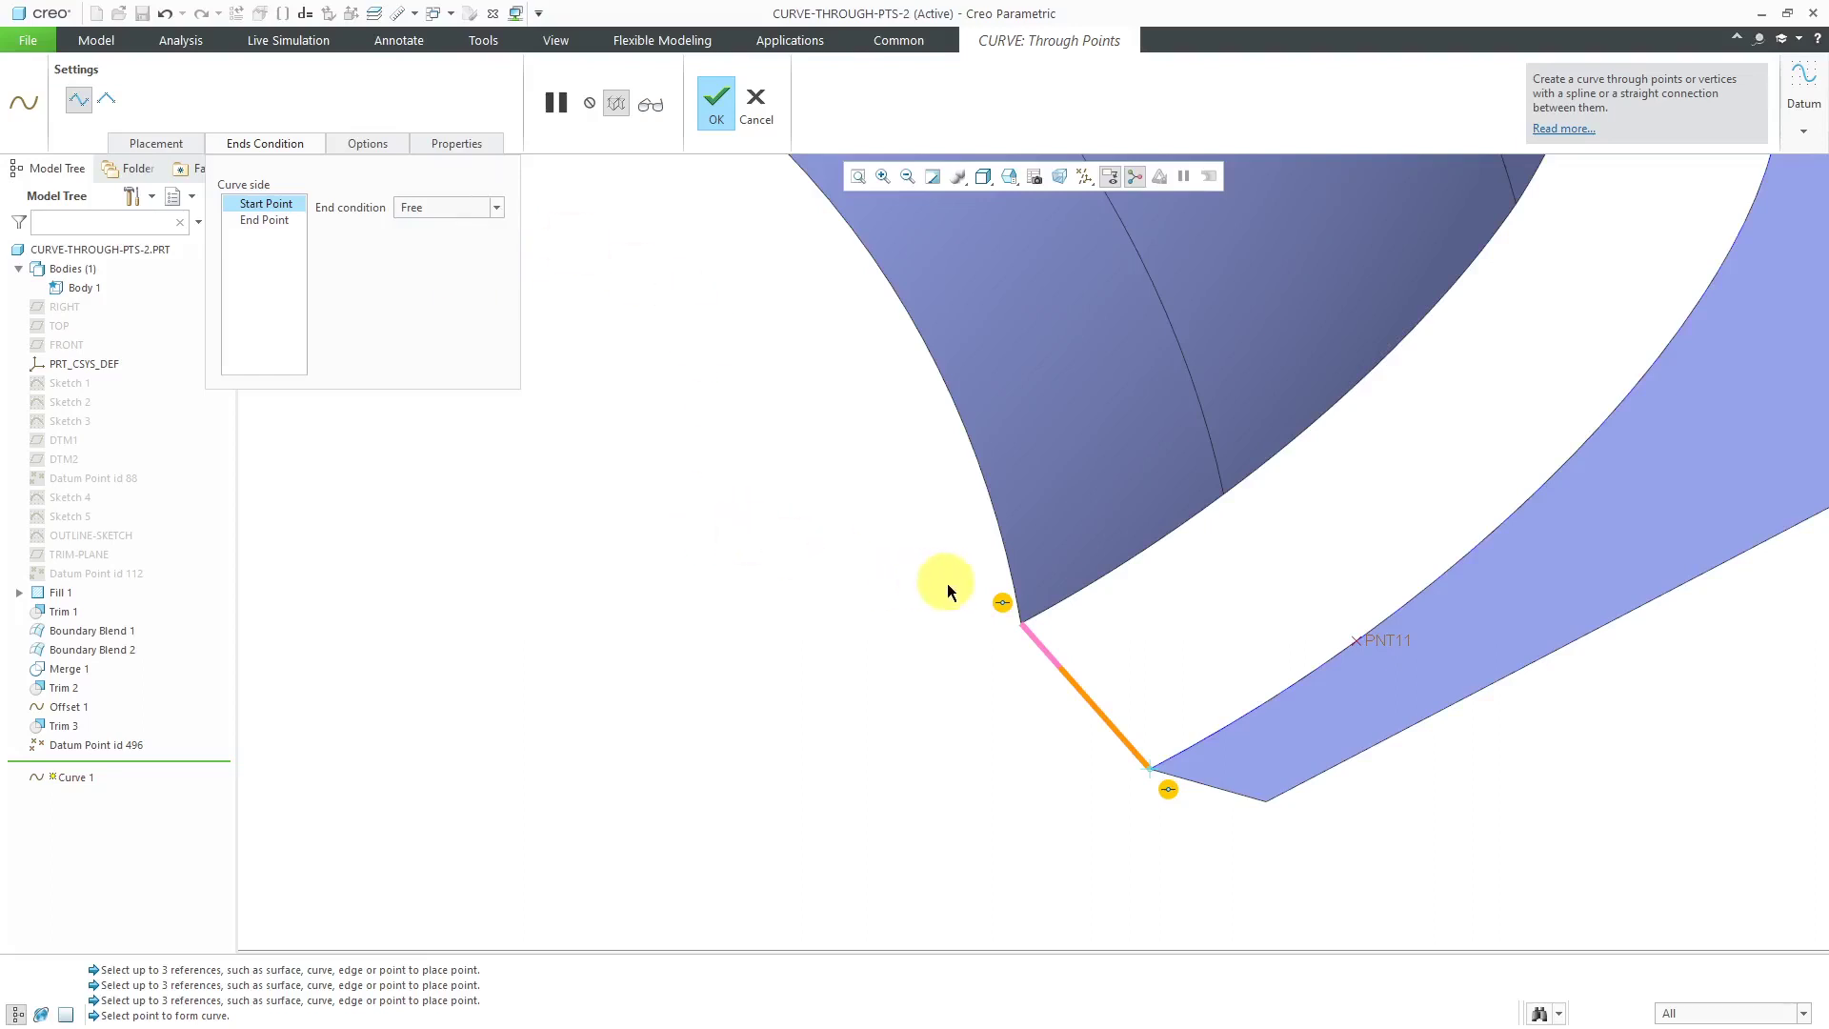
right_click(1002, 611)
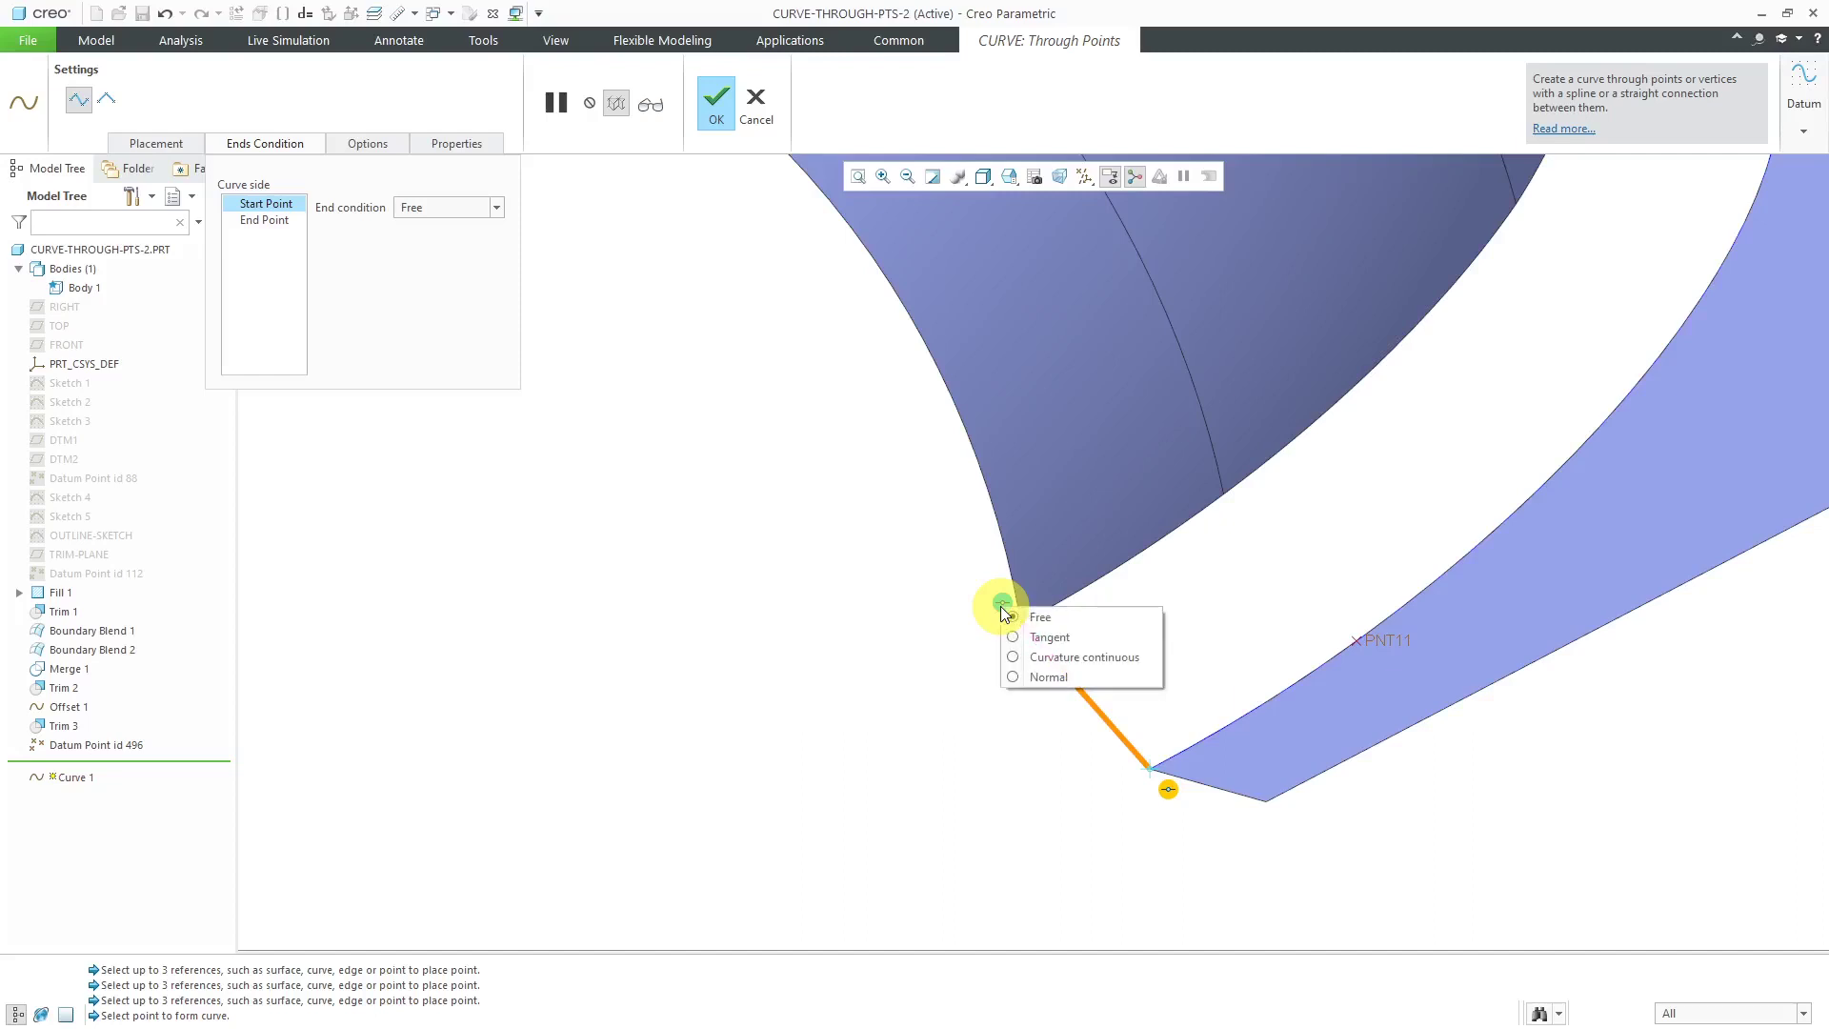
left_click(1047, 656)
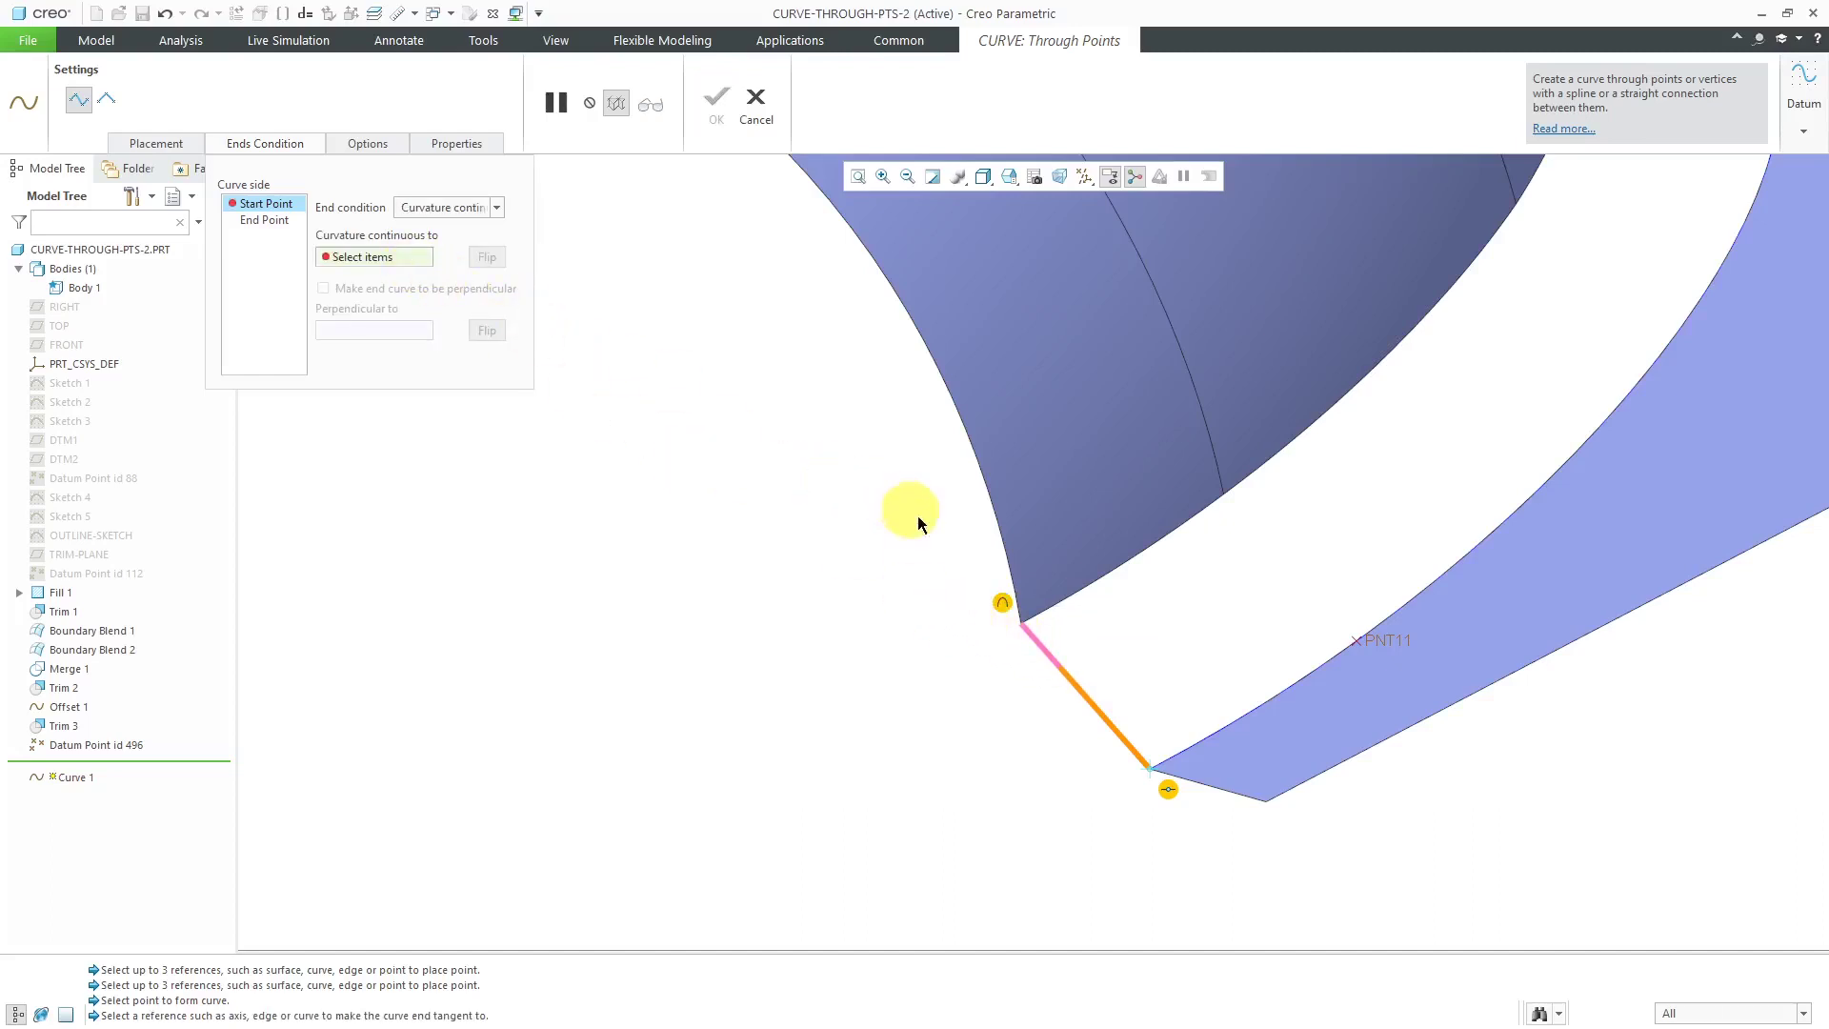
left_click(1008, 563)
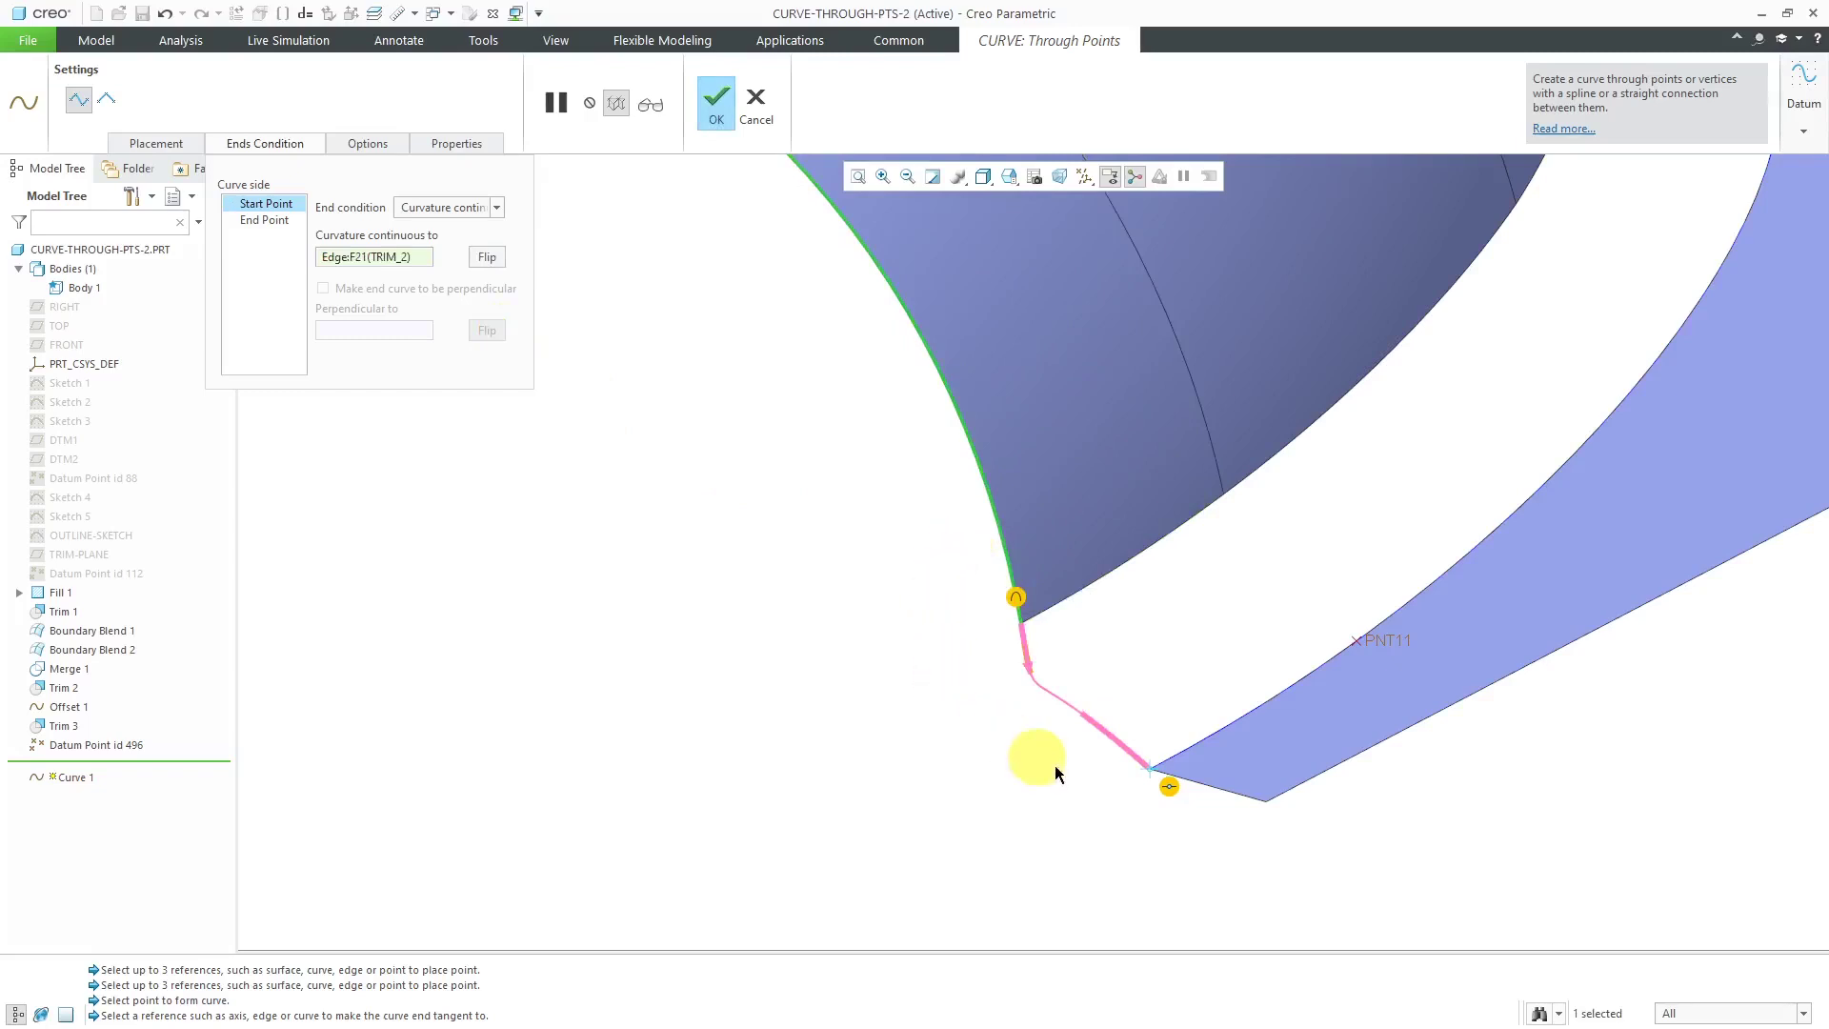
right_click(1169, 787)
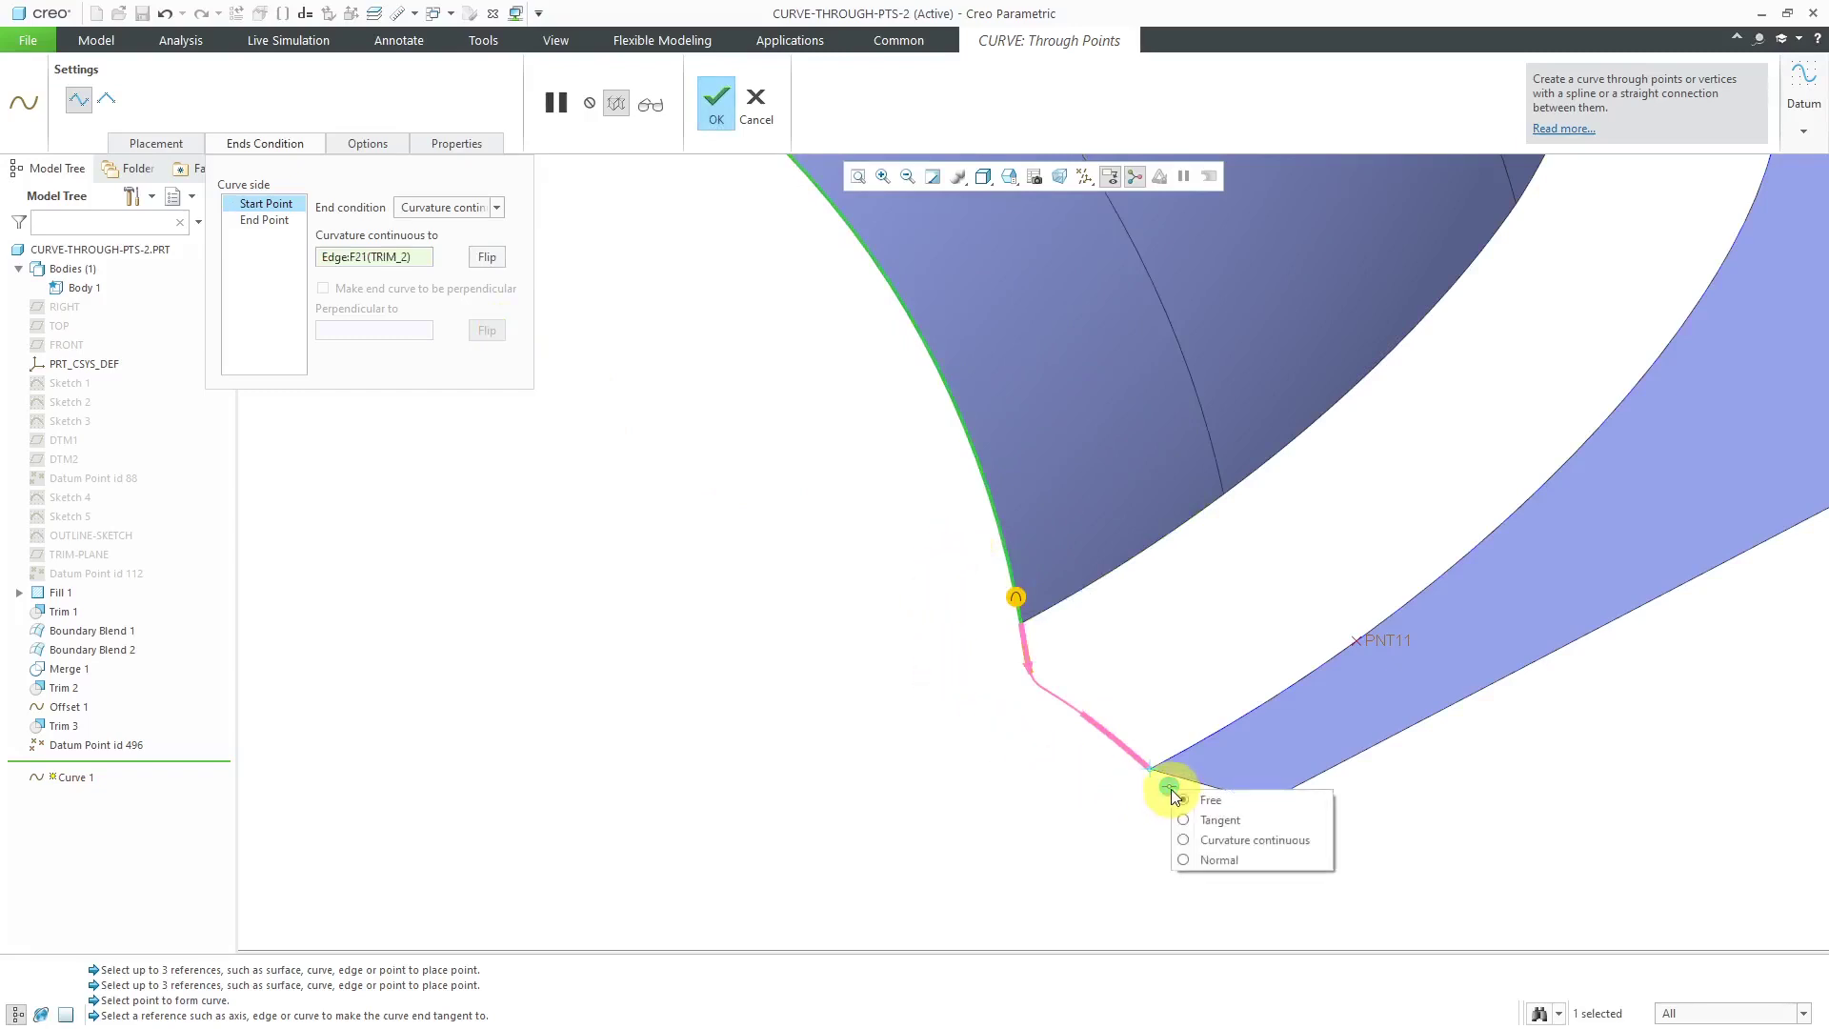
left_click(1217, 821)
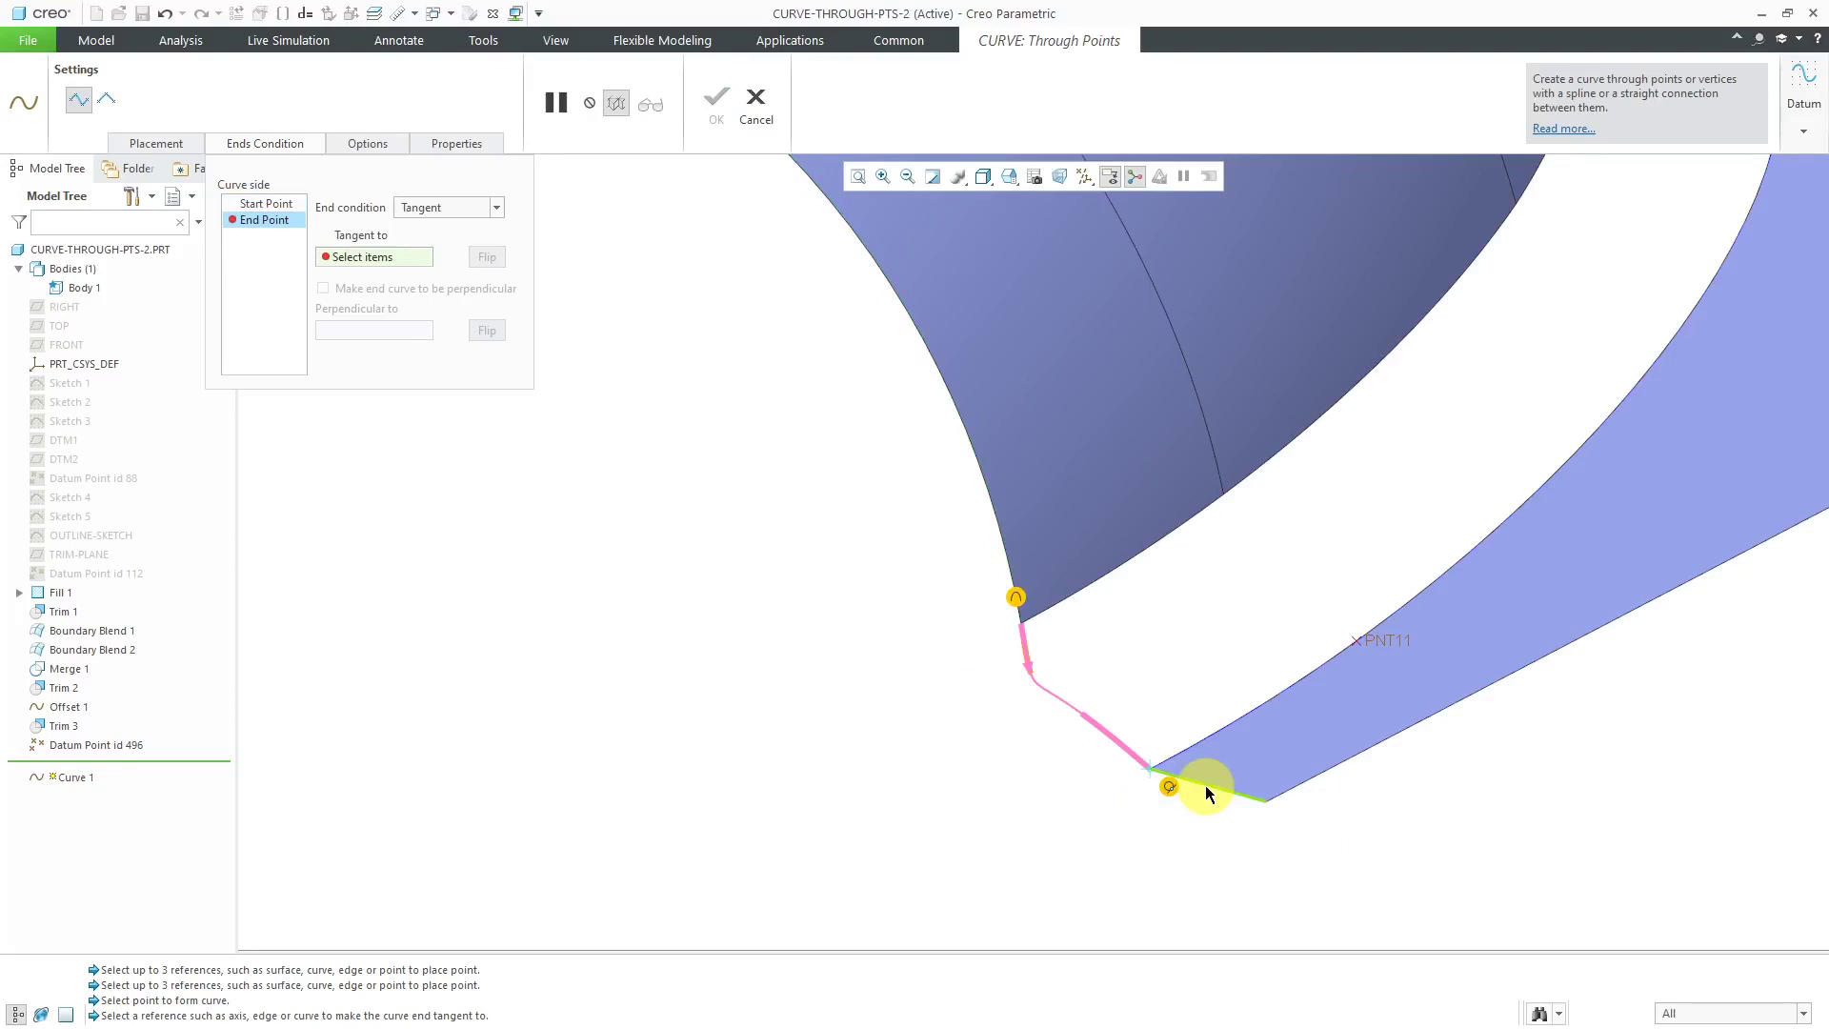
Make the curve end tangent to edge F23, checking the direction with Flip.
left_click(1204, 784)
scroll(1157, 783, "up", 2)
middle_click_drag(1066, 716, 1069, 604, "shift")
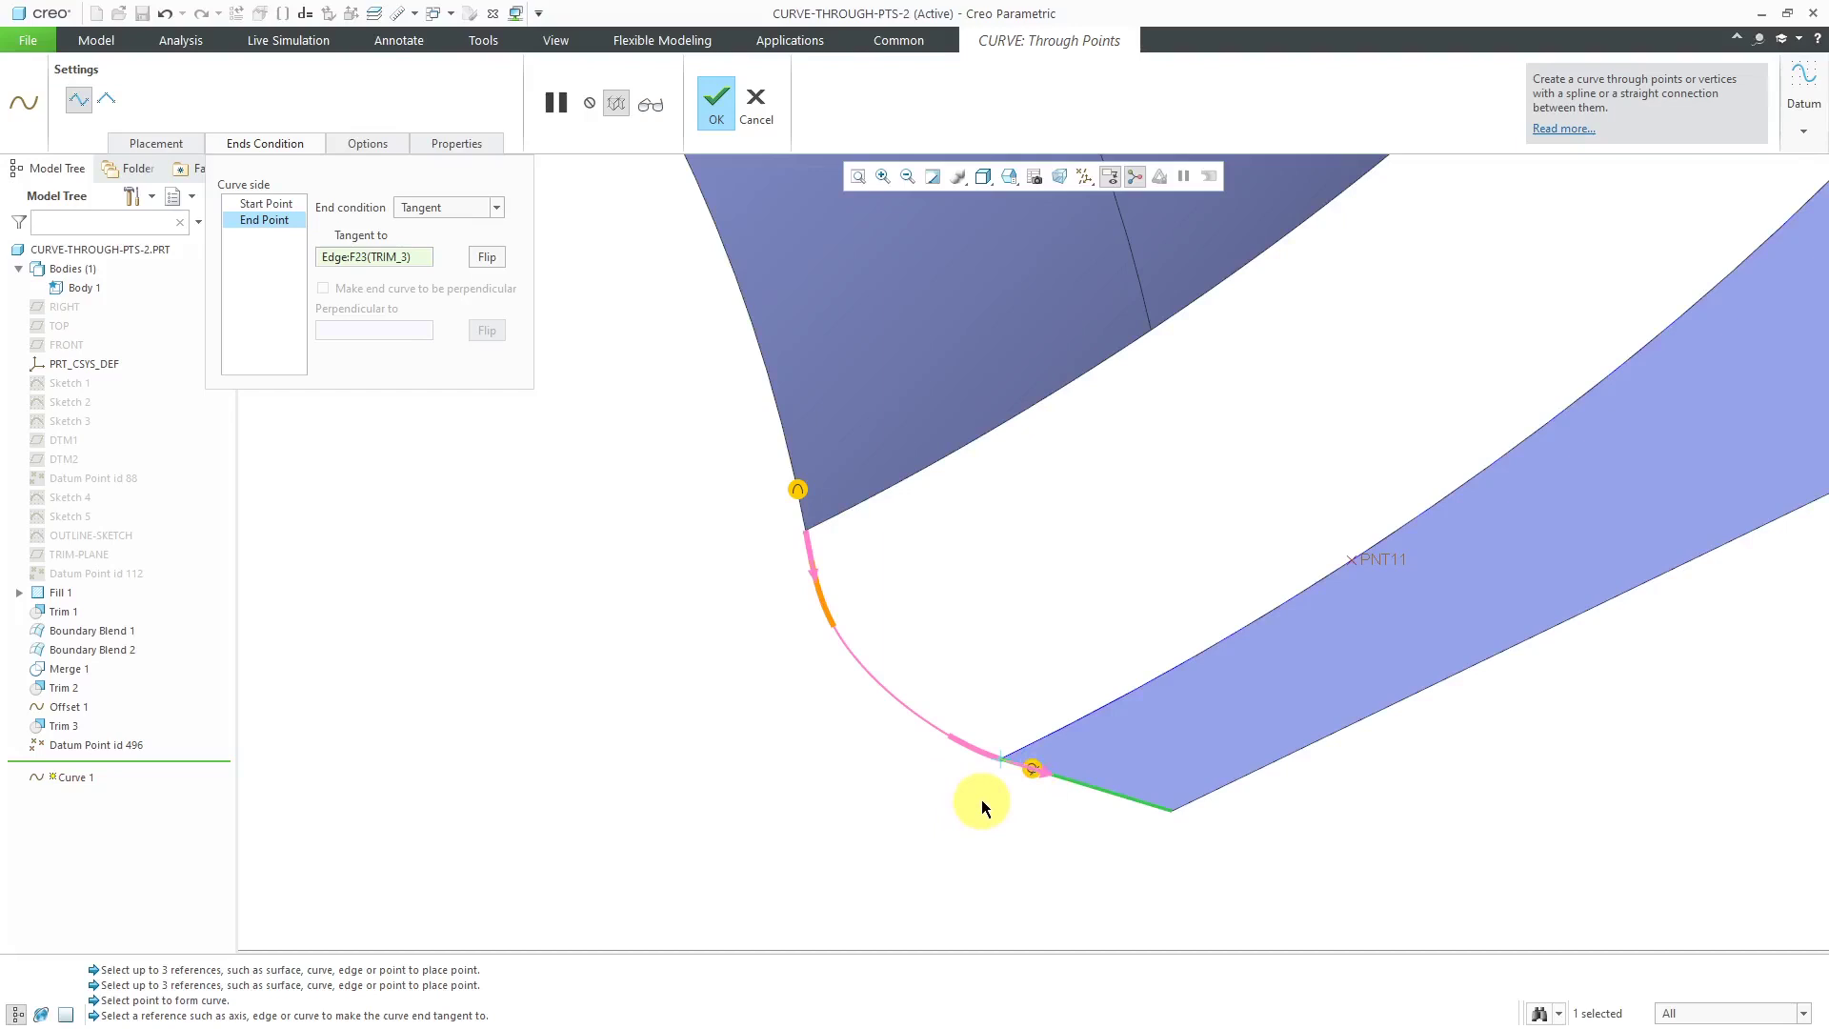
left_click(491, 260)
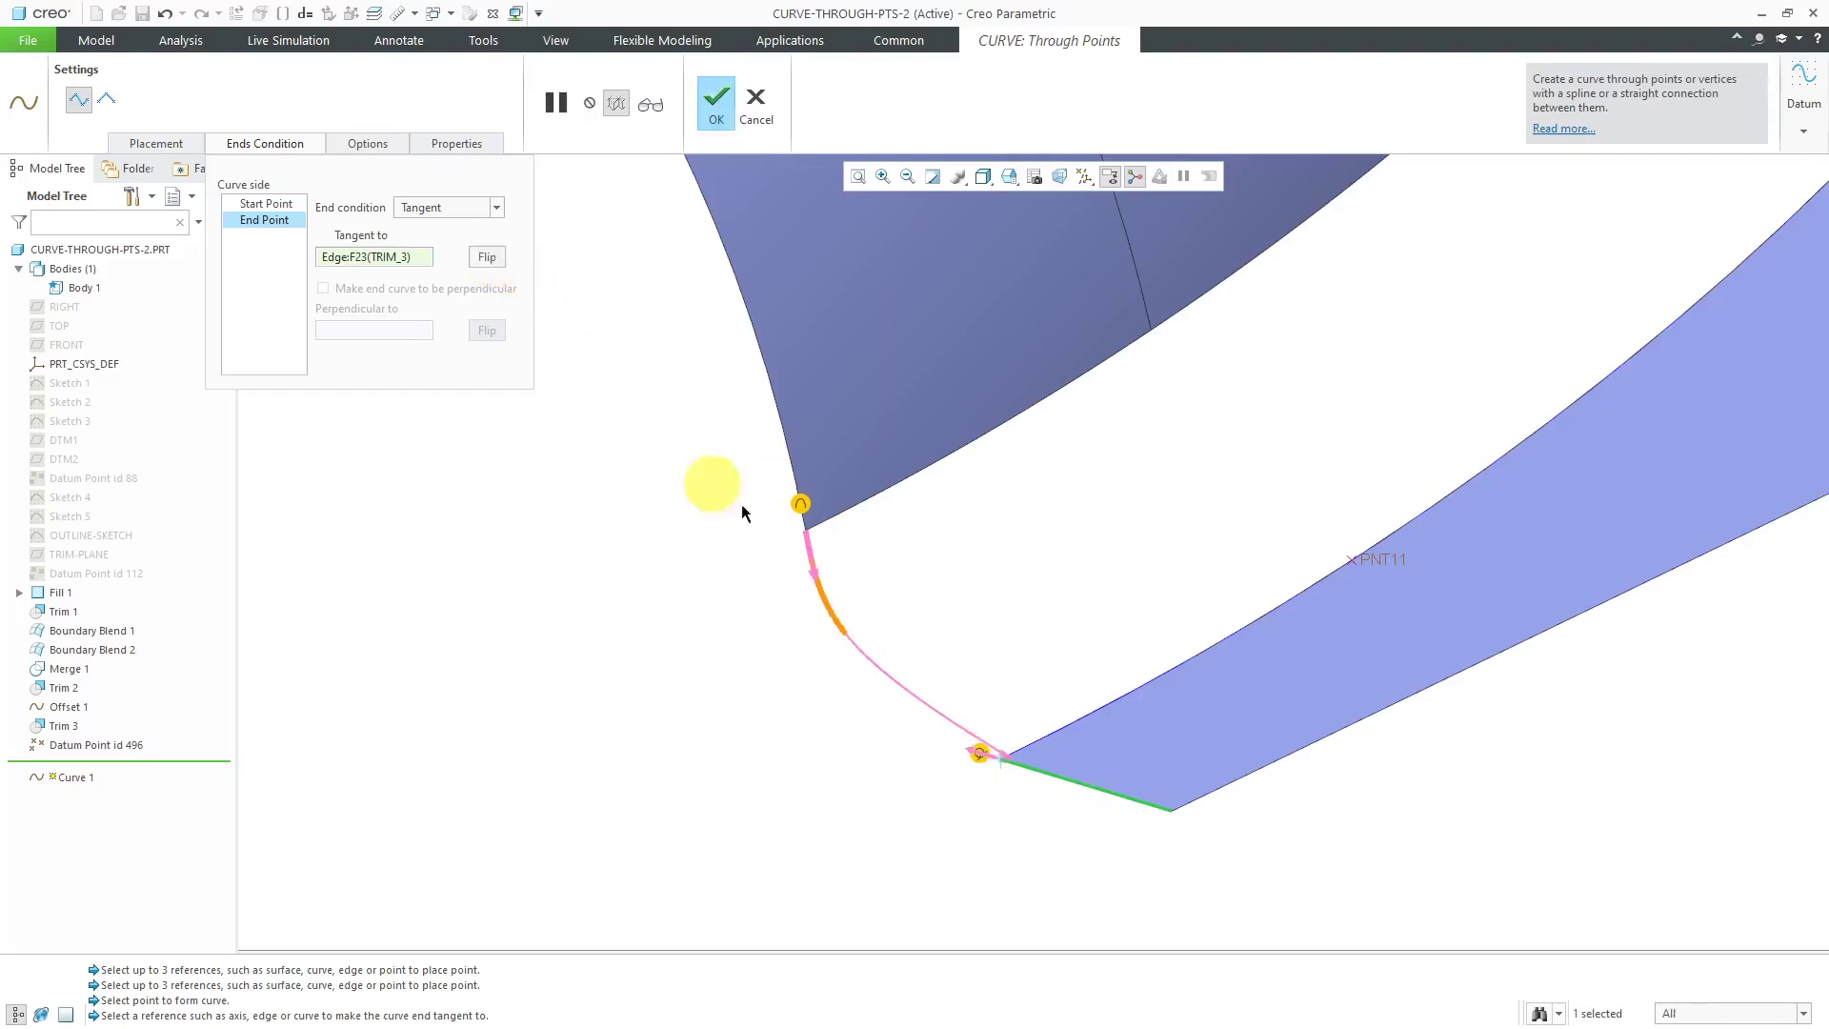
scroll(997, 775, "up", 5)
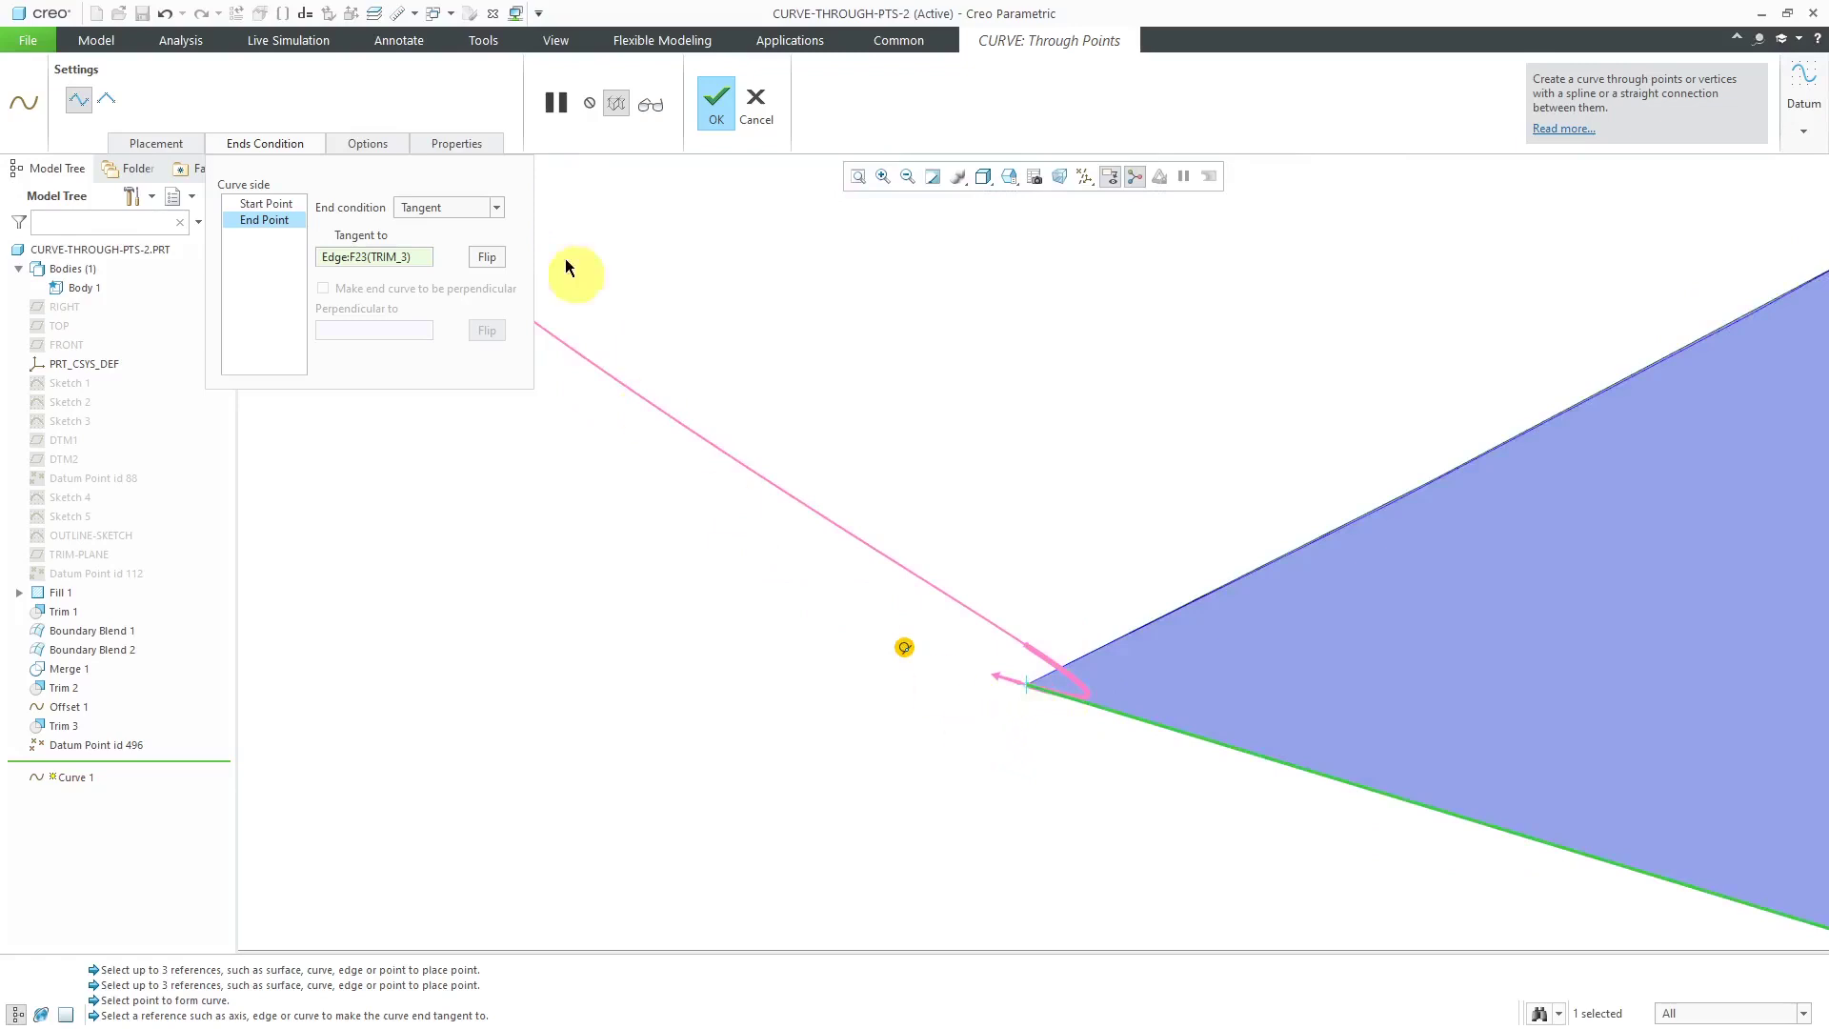
left_click(490, 258)
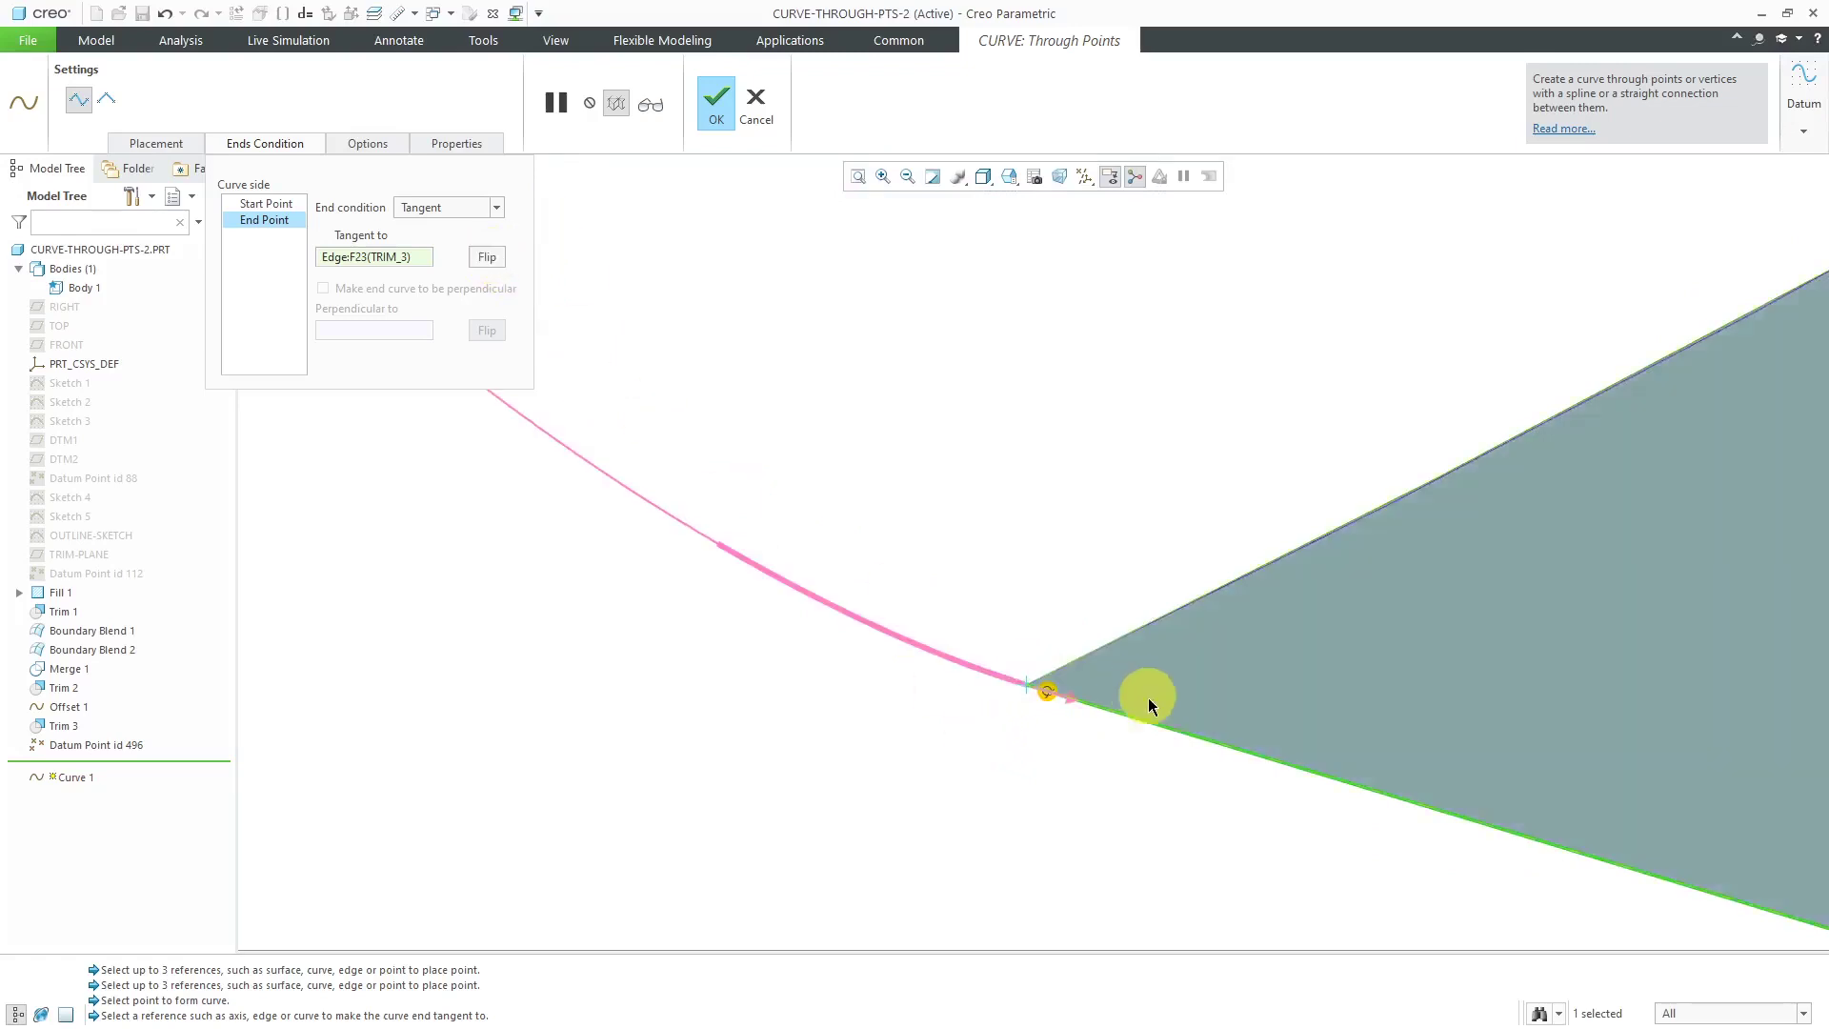
middle_click_drag(1147, 697, 997, 767)
scroll(996, 767, "down", 3)
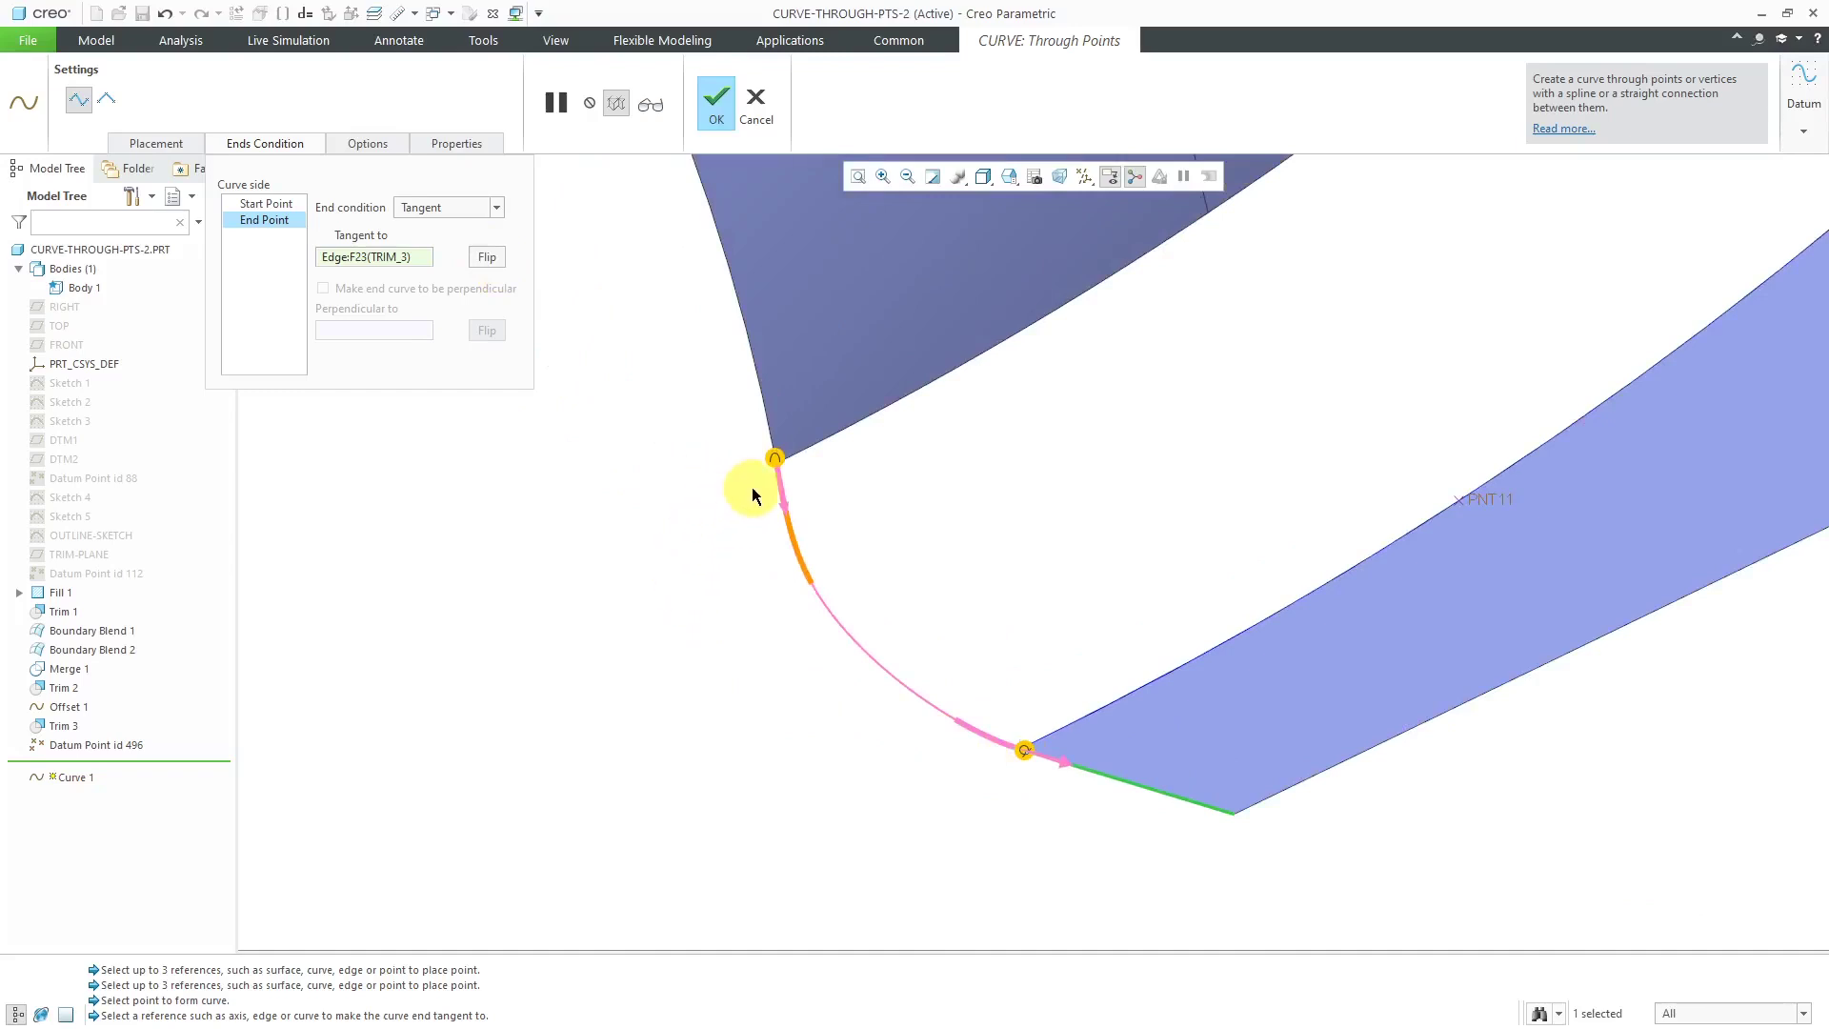
Open the Modify Curve tweak settings for Curve 1 and try moving a point on its spline.
left_click(365, 145)
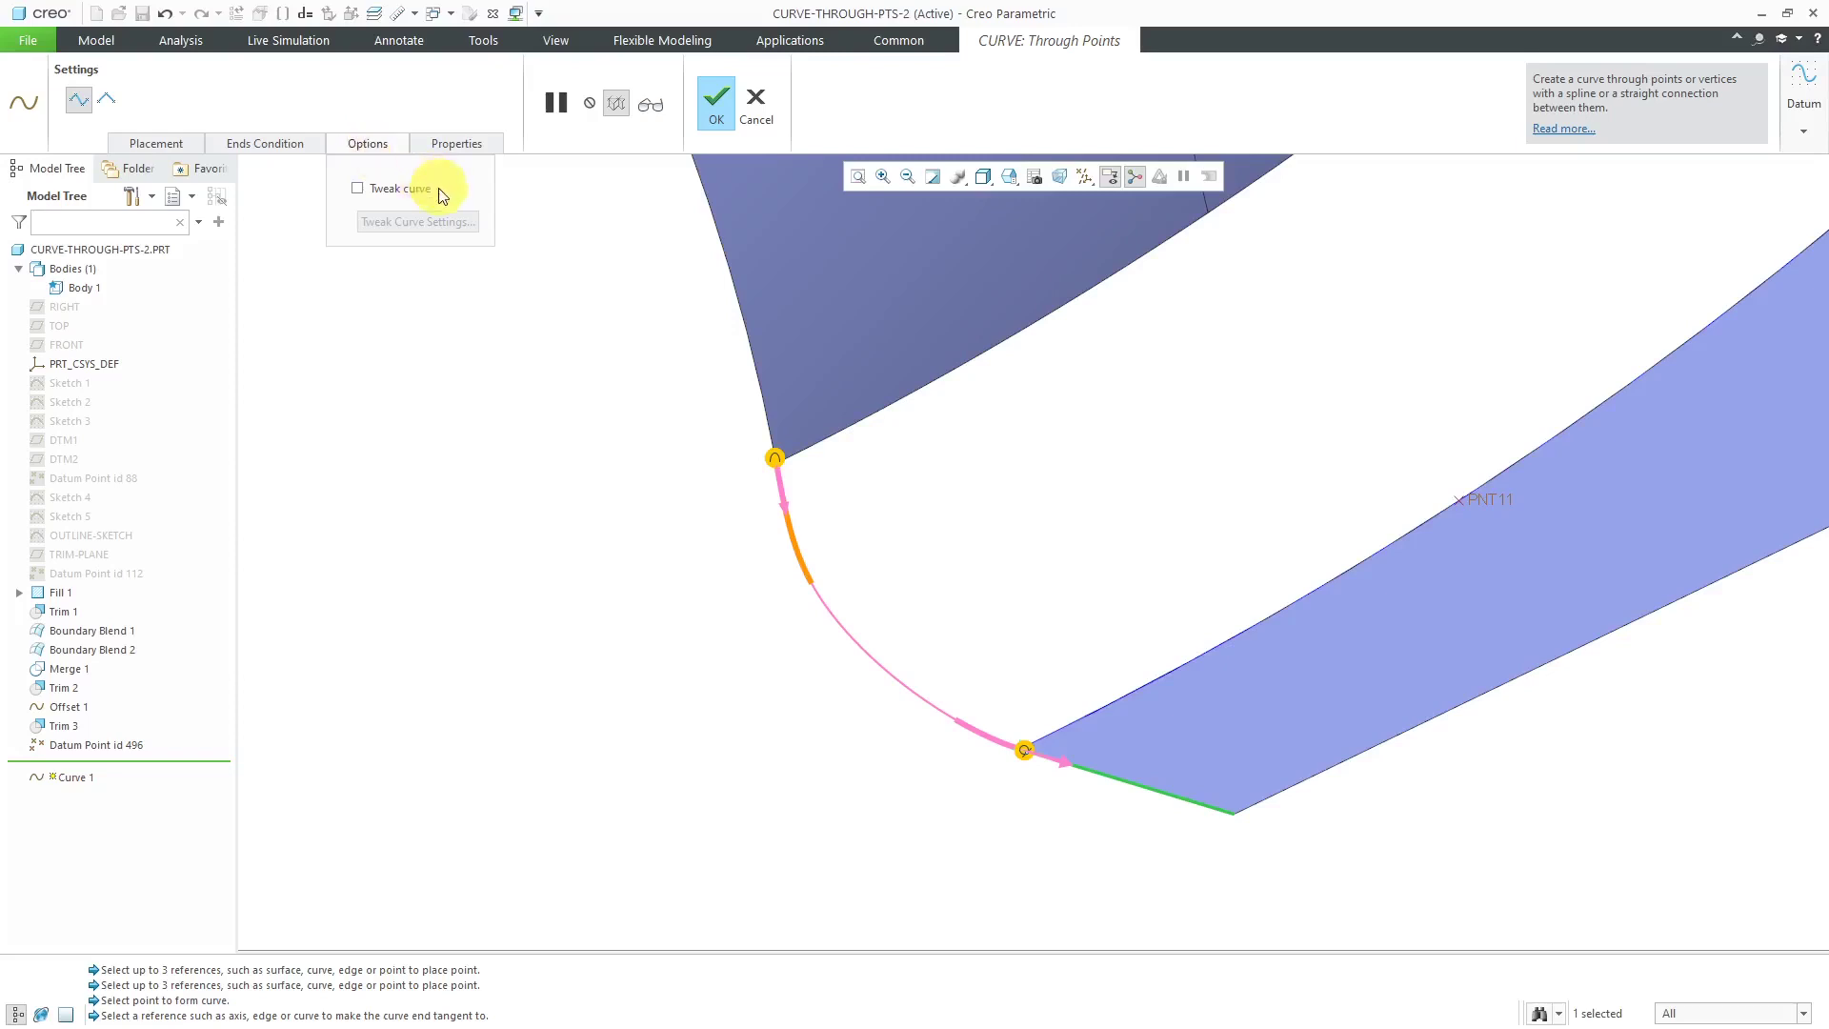
left_click(375, 188)
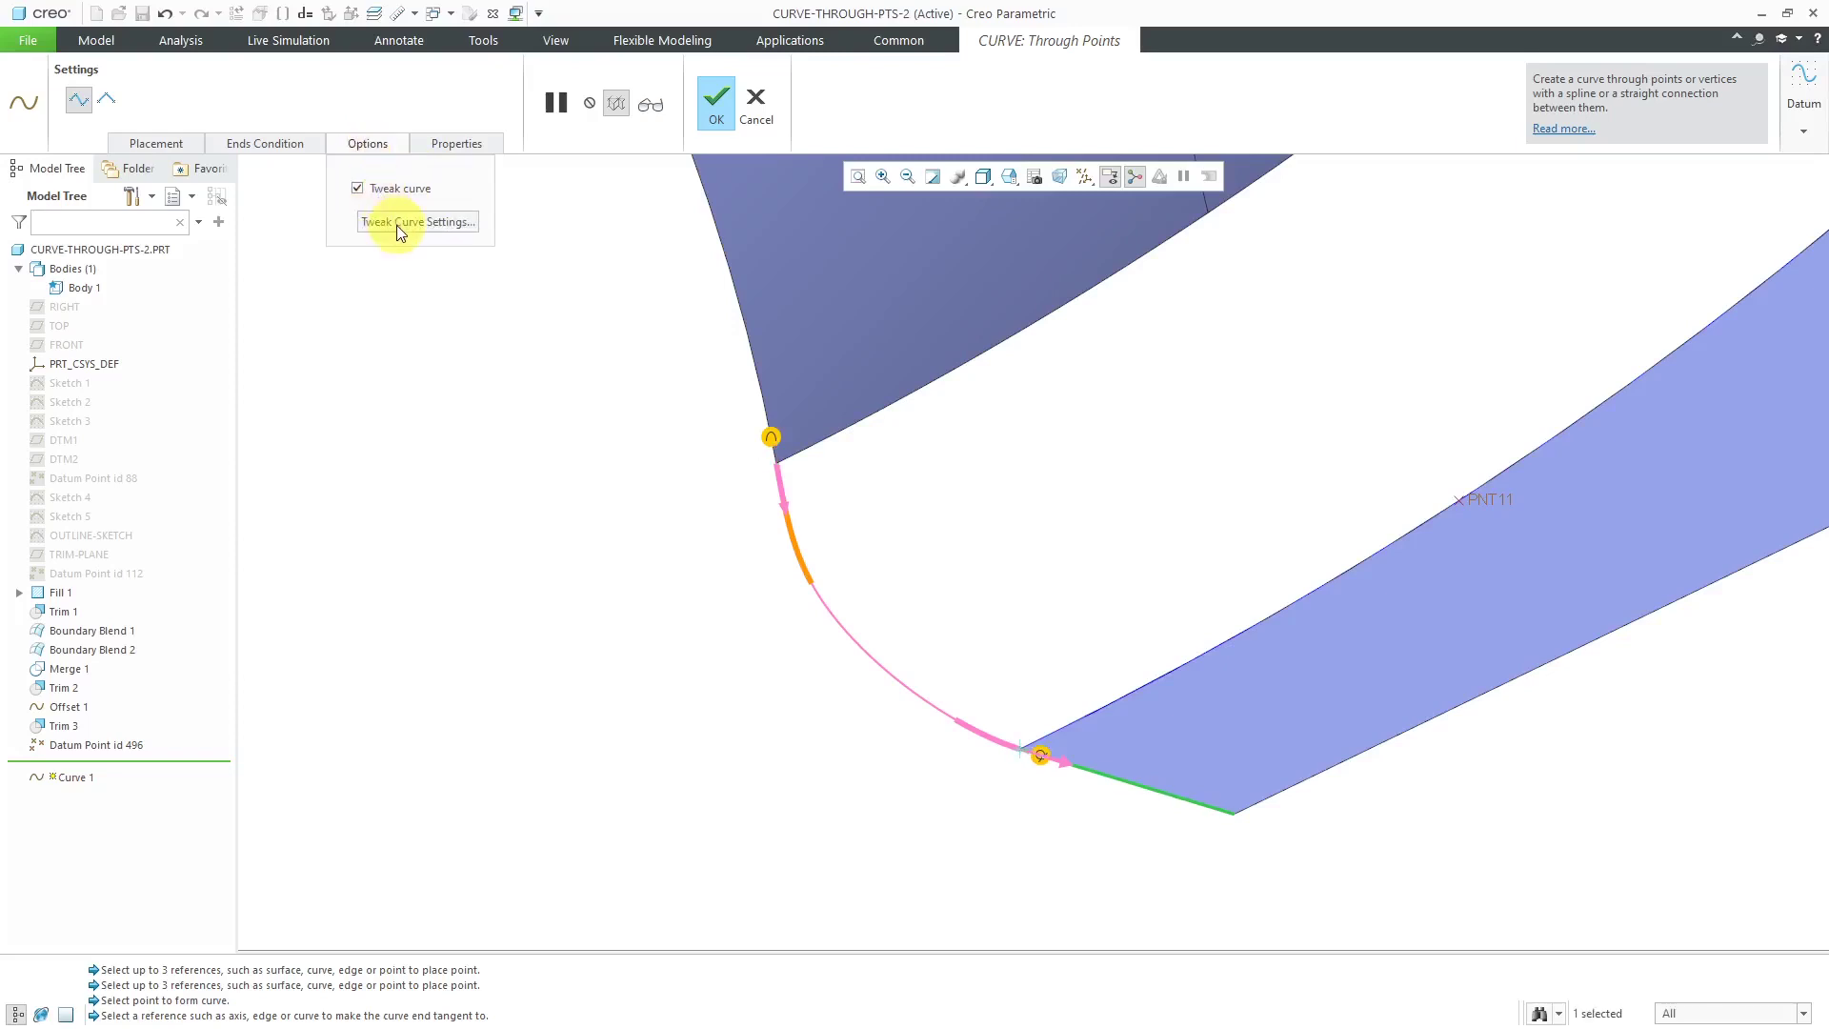
left_click(396, 222)
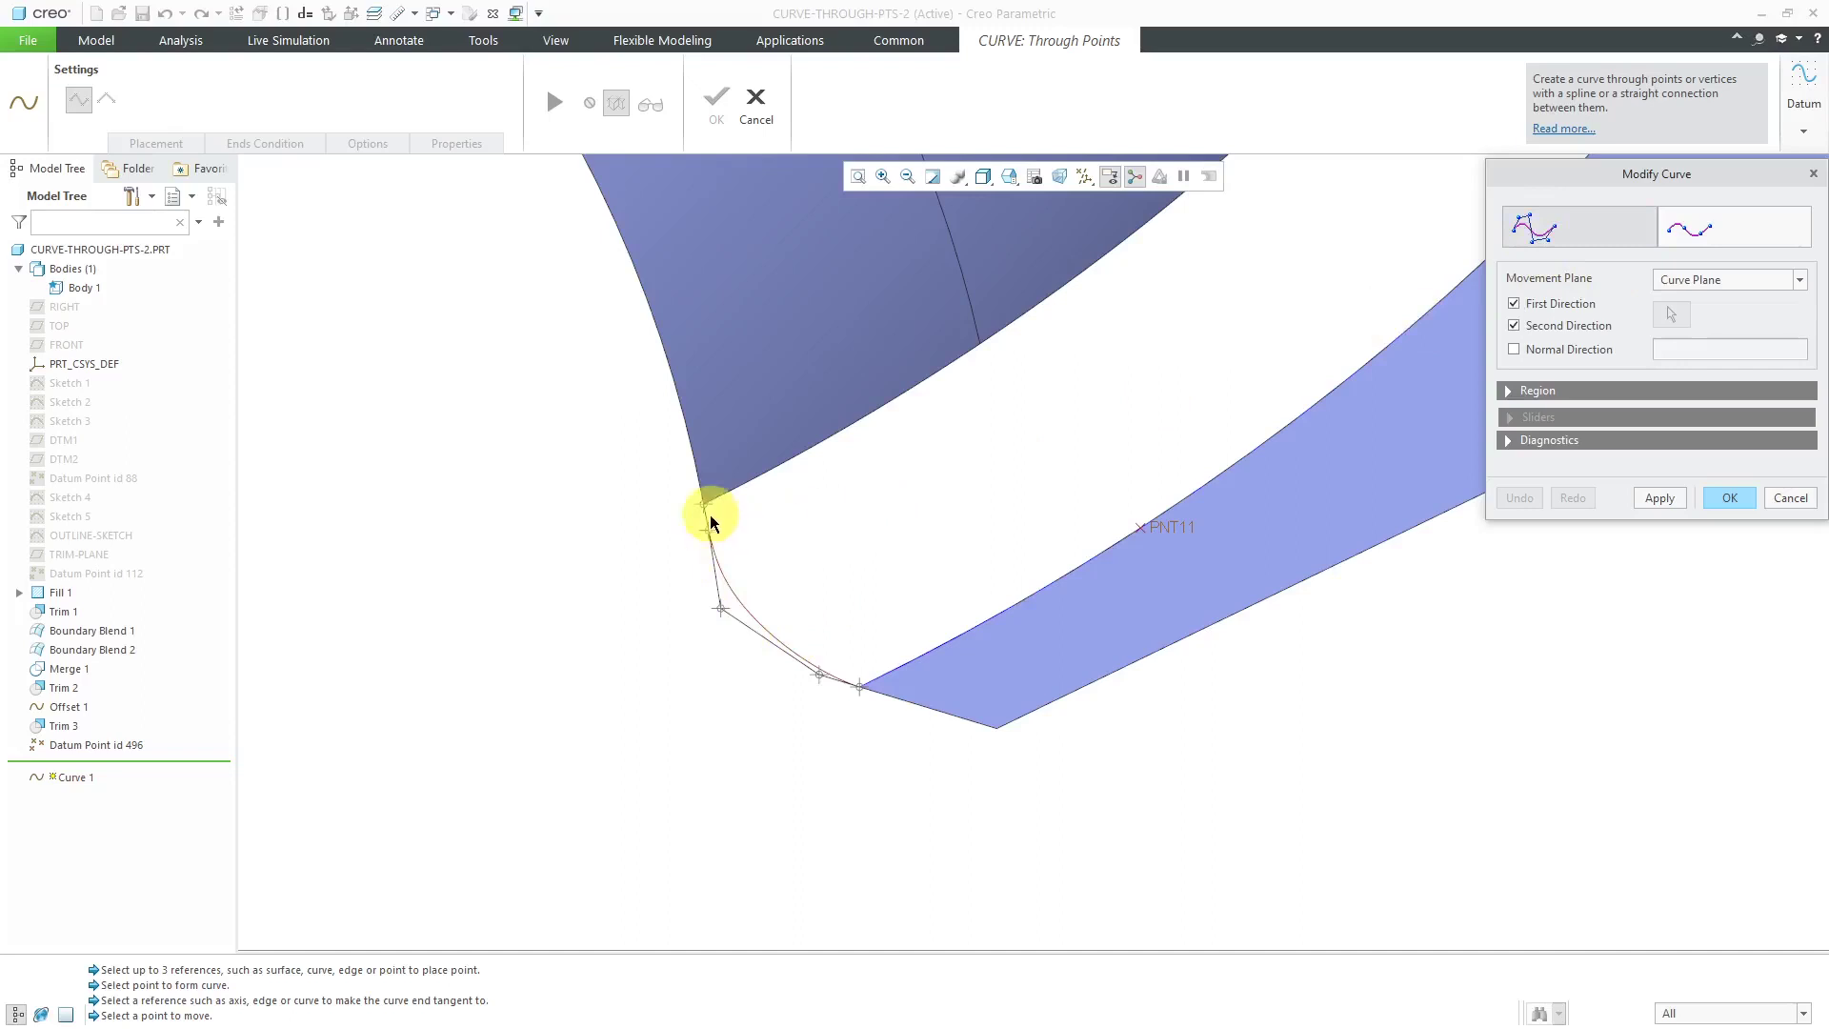
left_click(721, 613)
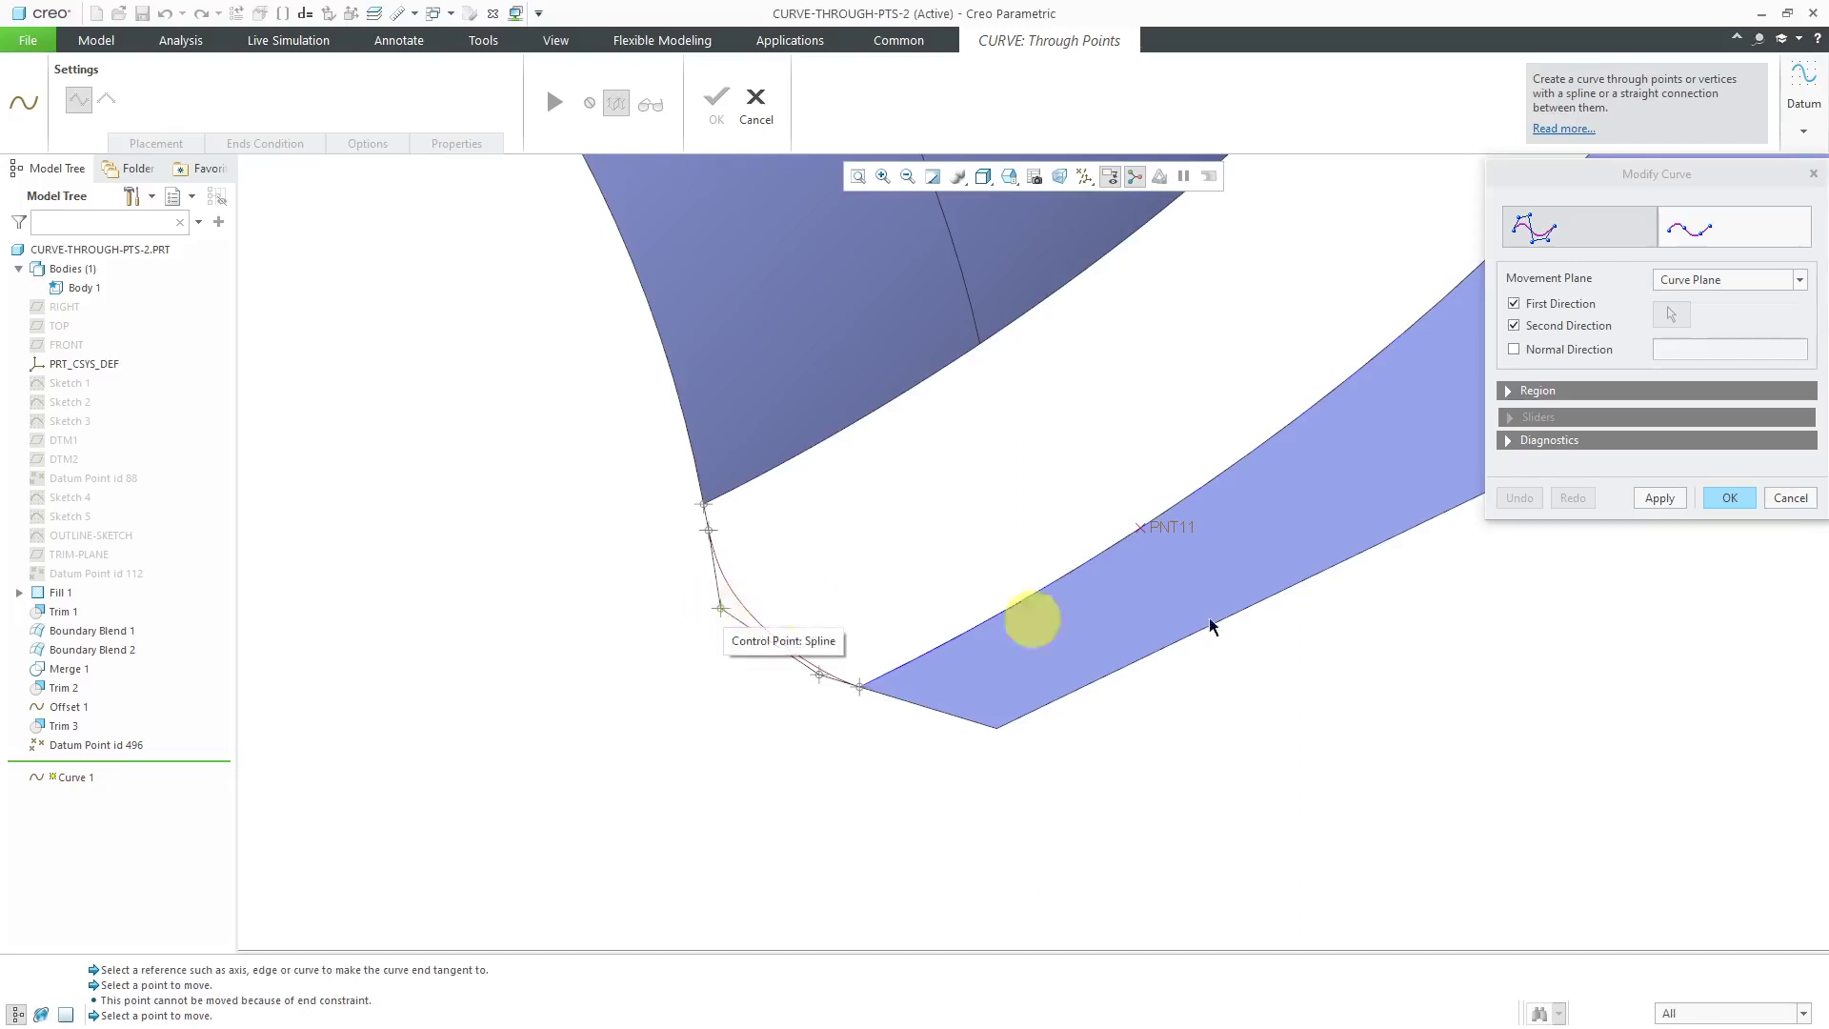
Turn on the Curvature diagnostic comb for Curve 1 and try dragging its constrained end point.
left_click(1511, 443)
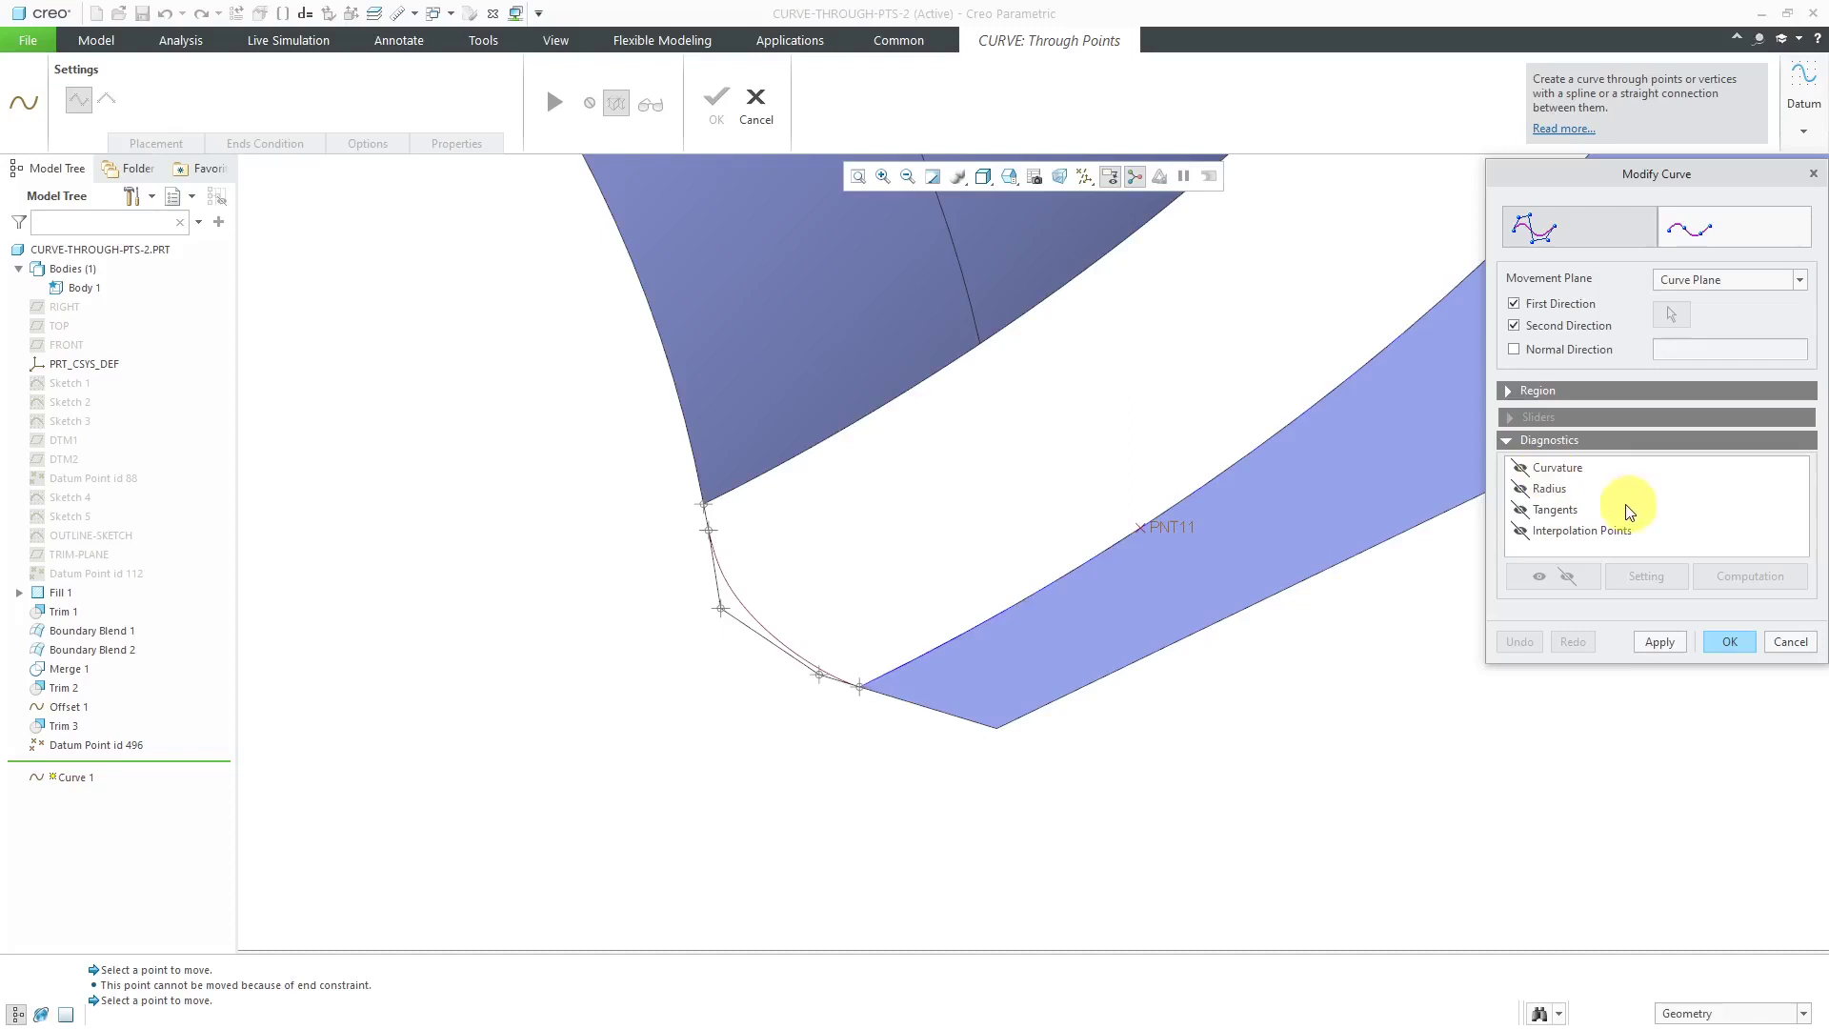
left_click(1558, 468)
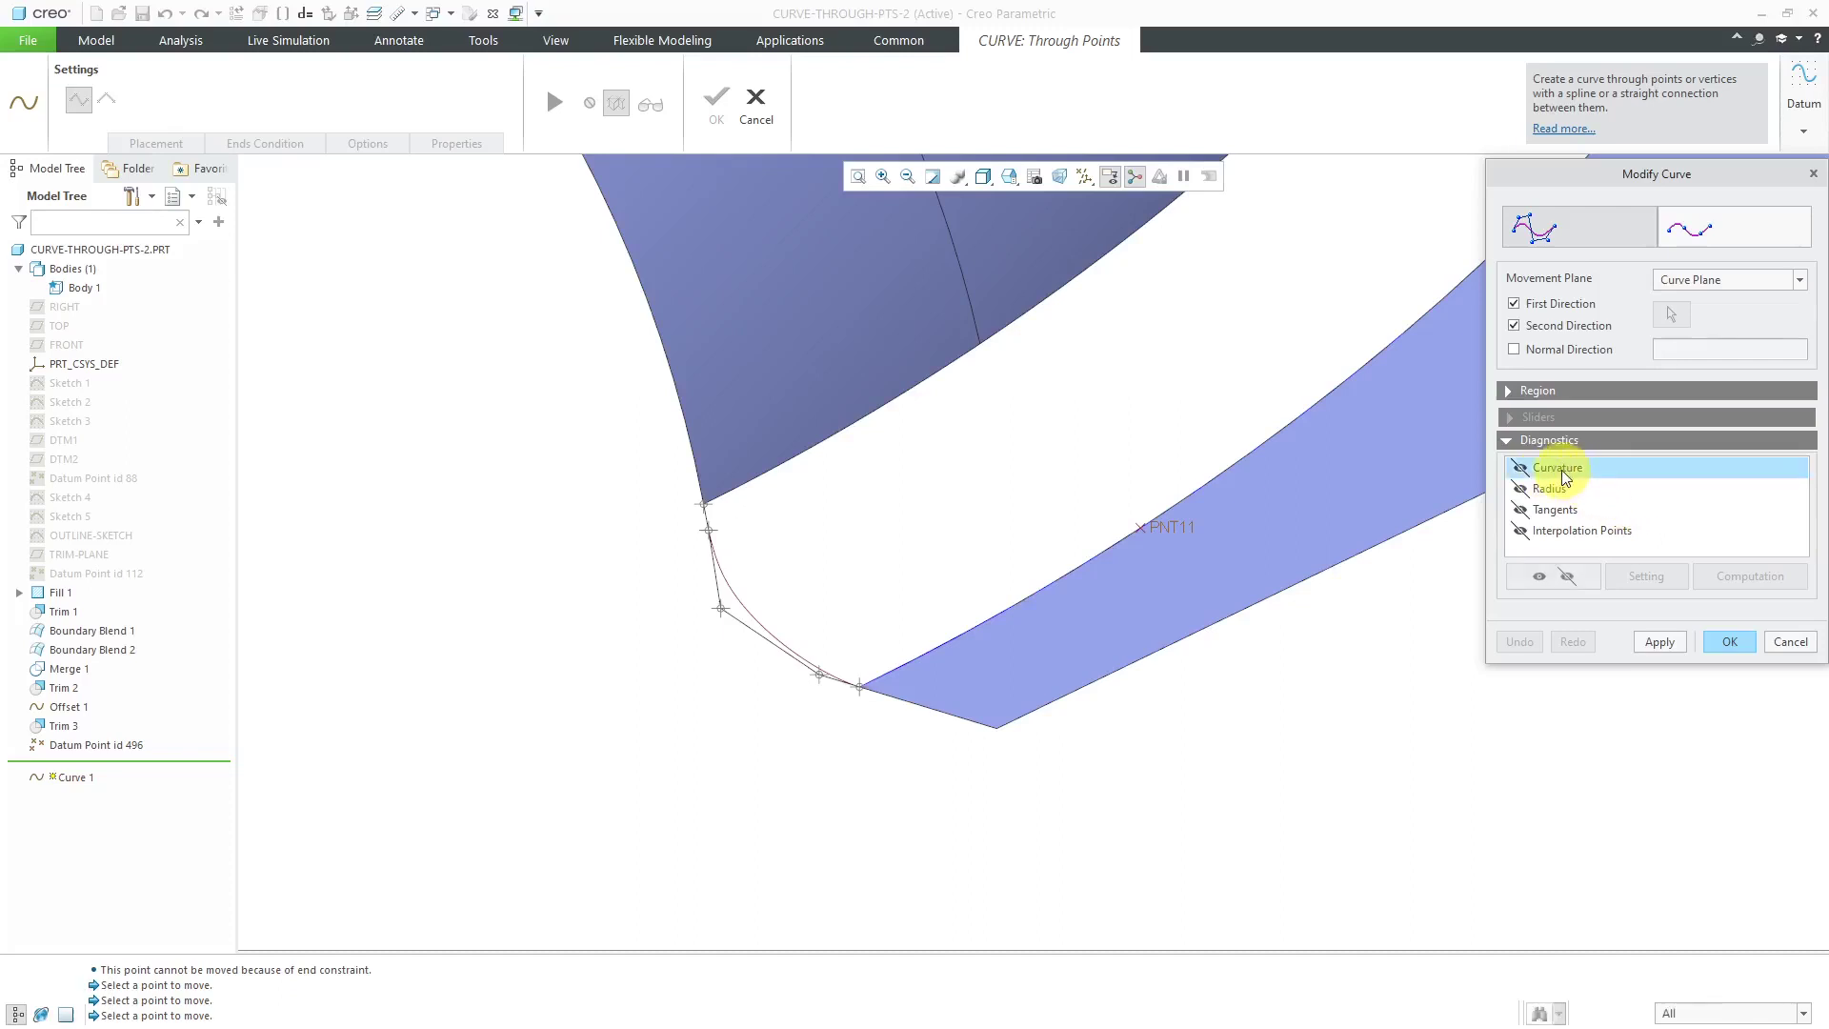
left_click(1539, 576)
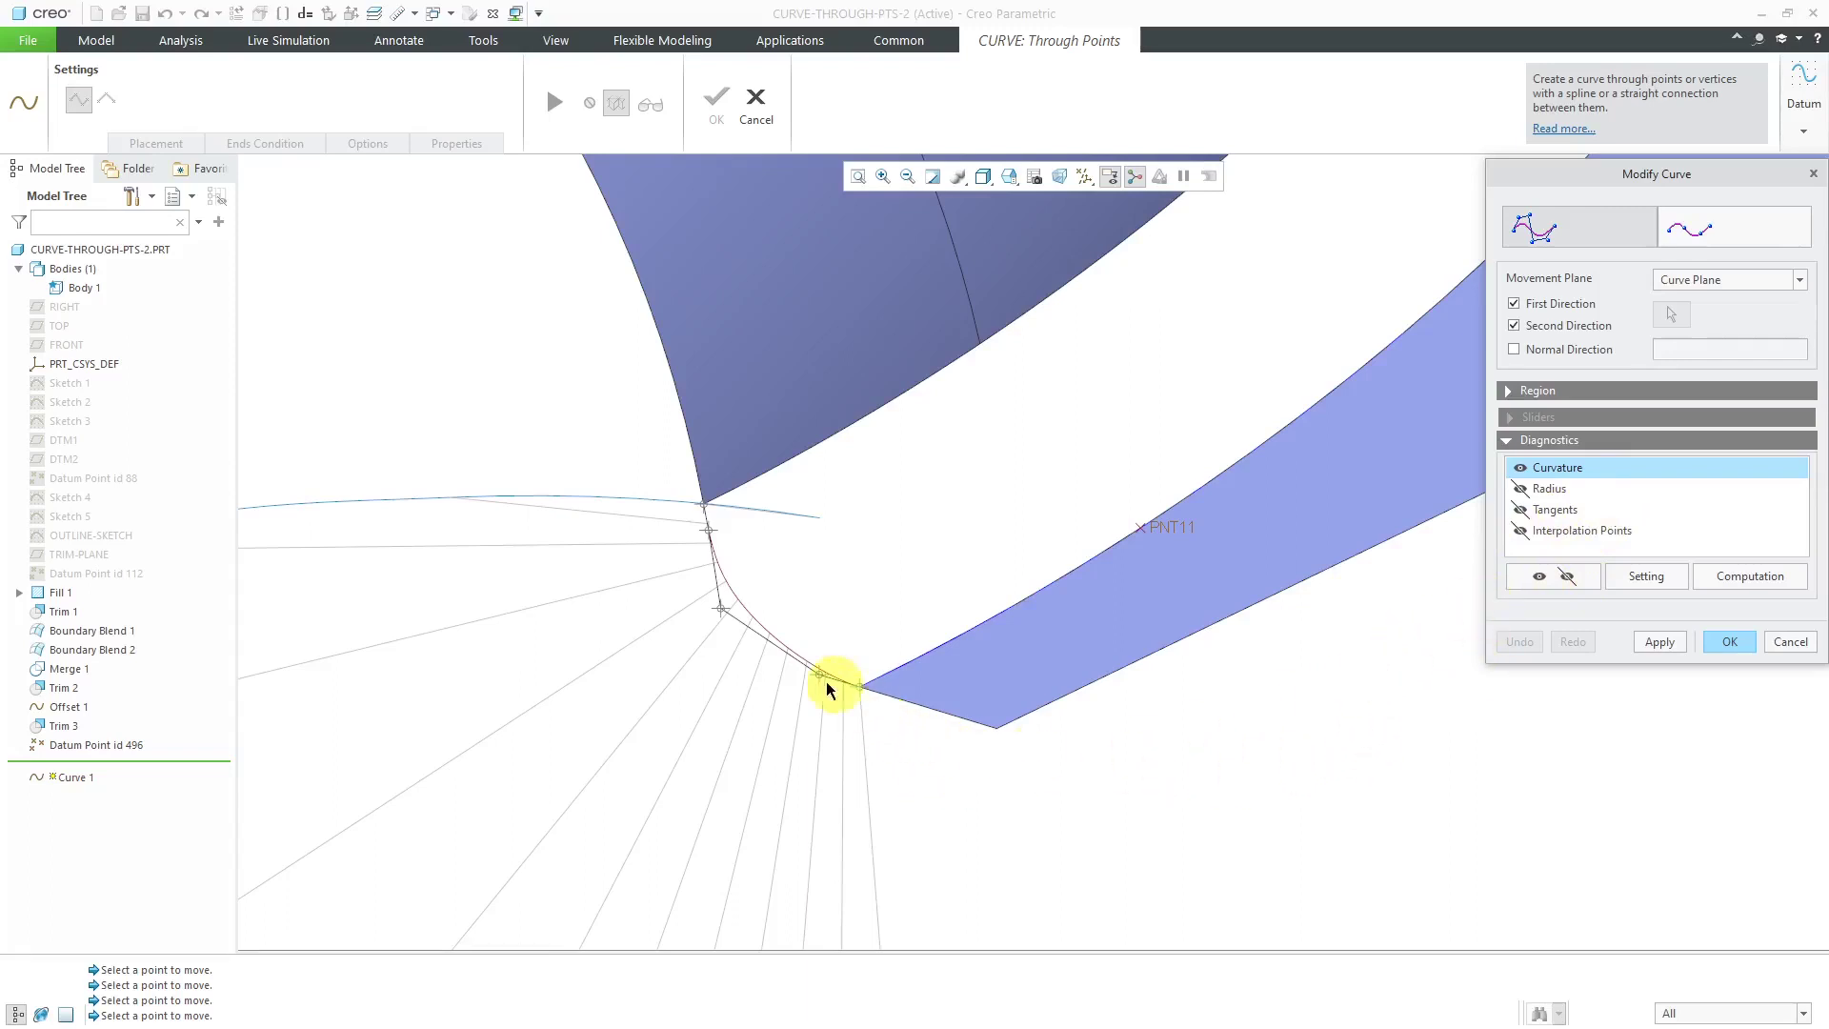
left_click(723, 614)
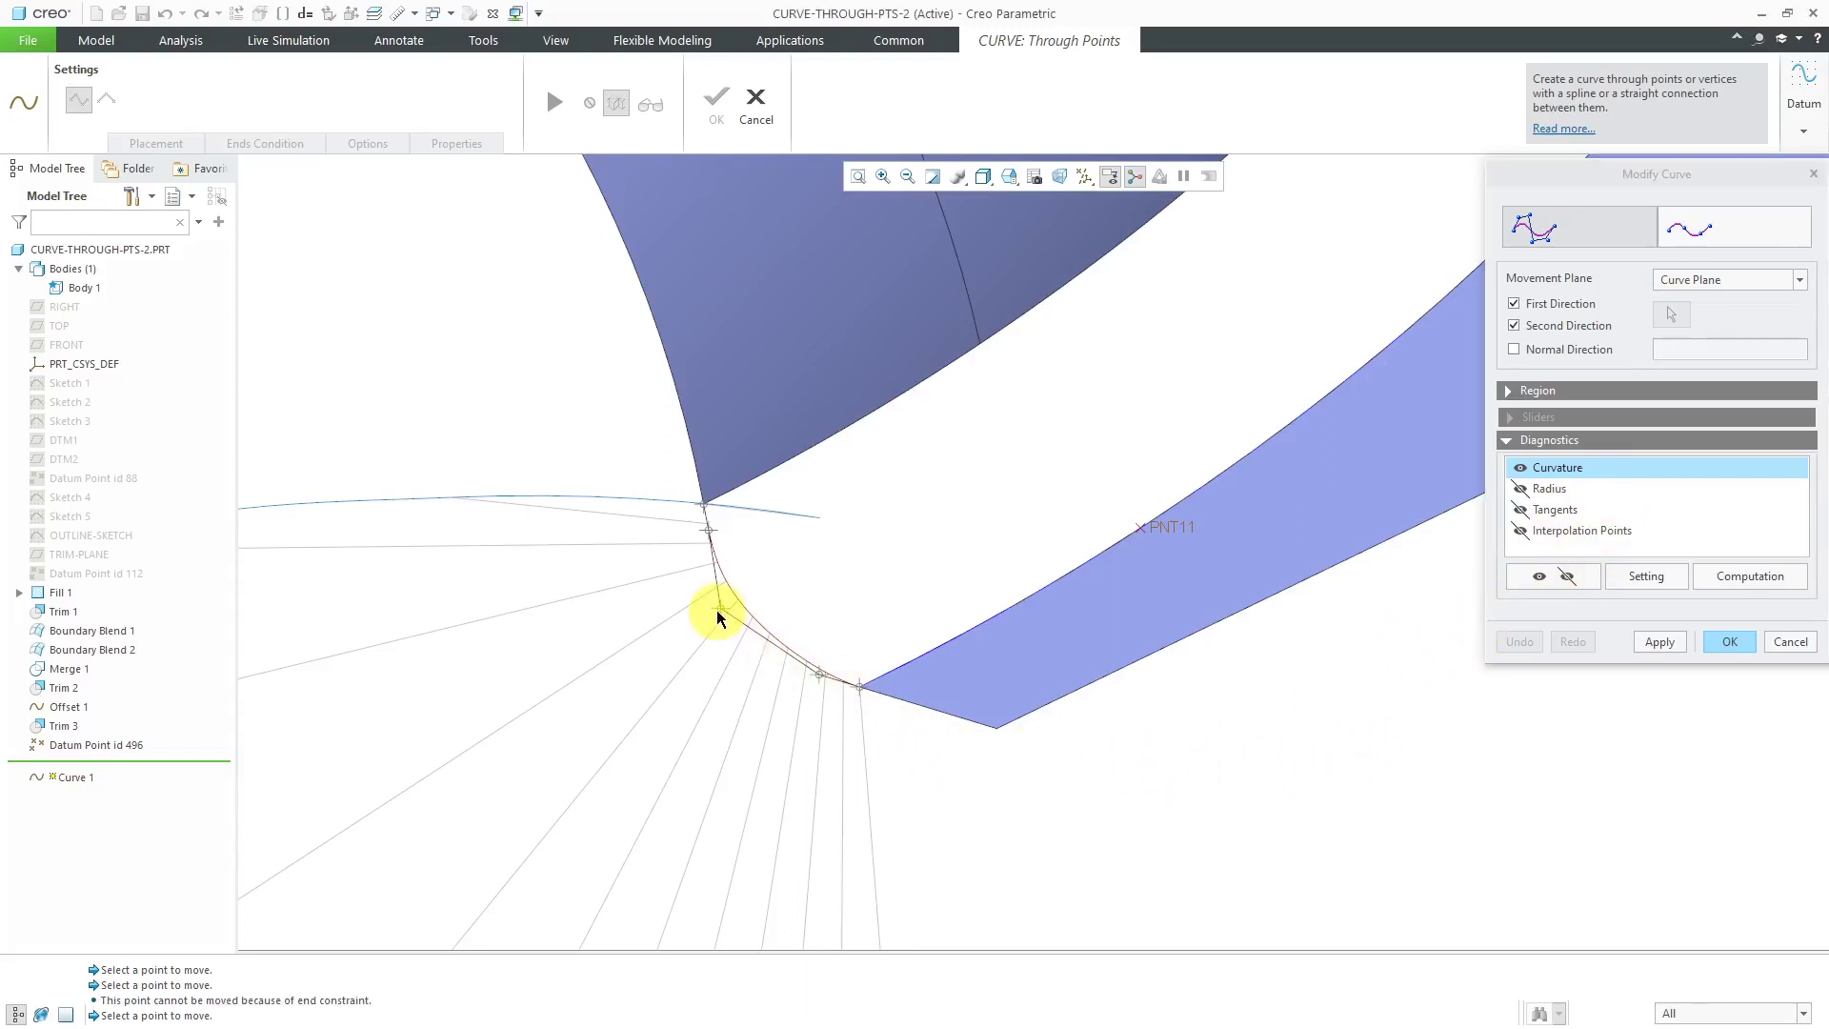
left_click(718, 613)
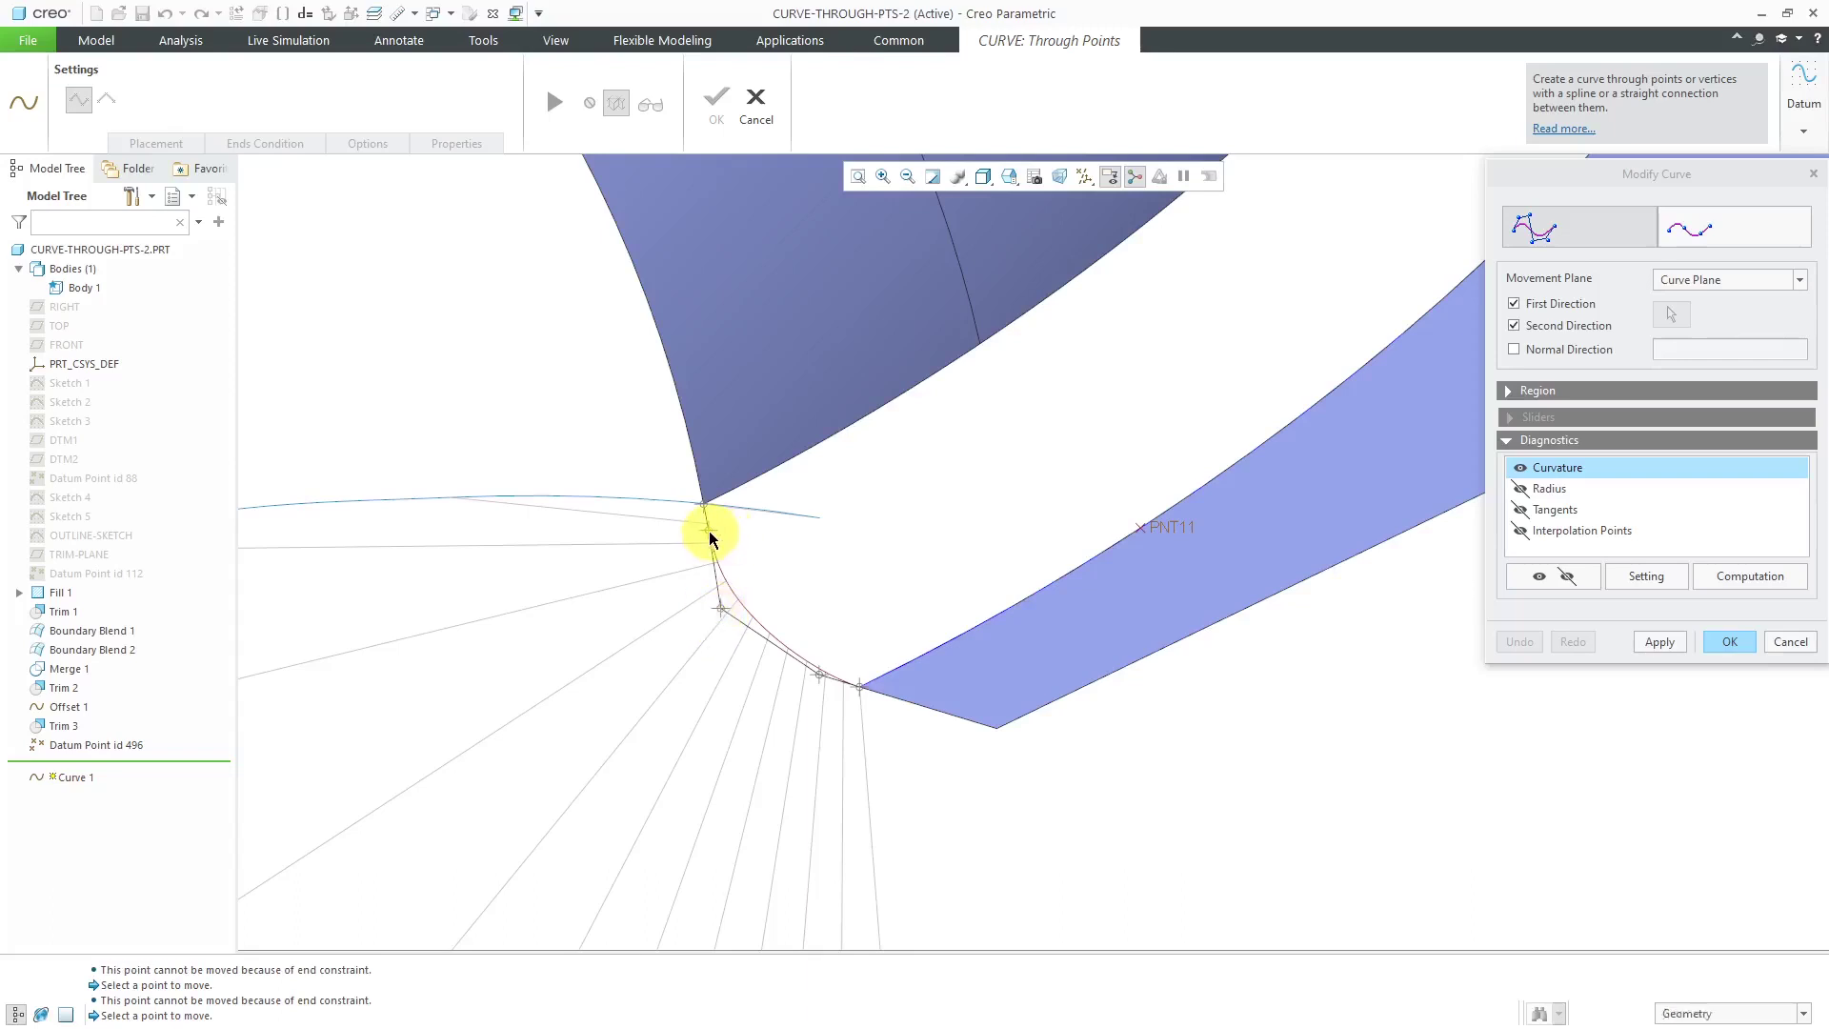
In style-points mode, add two interpolation points to Curve 1, one near PNT11.
left_click(1715, 236)
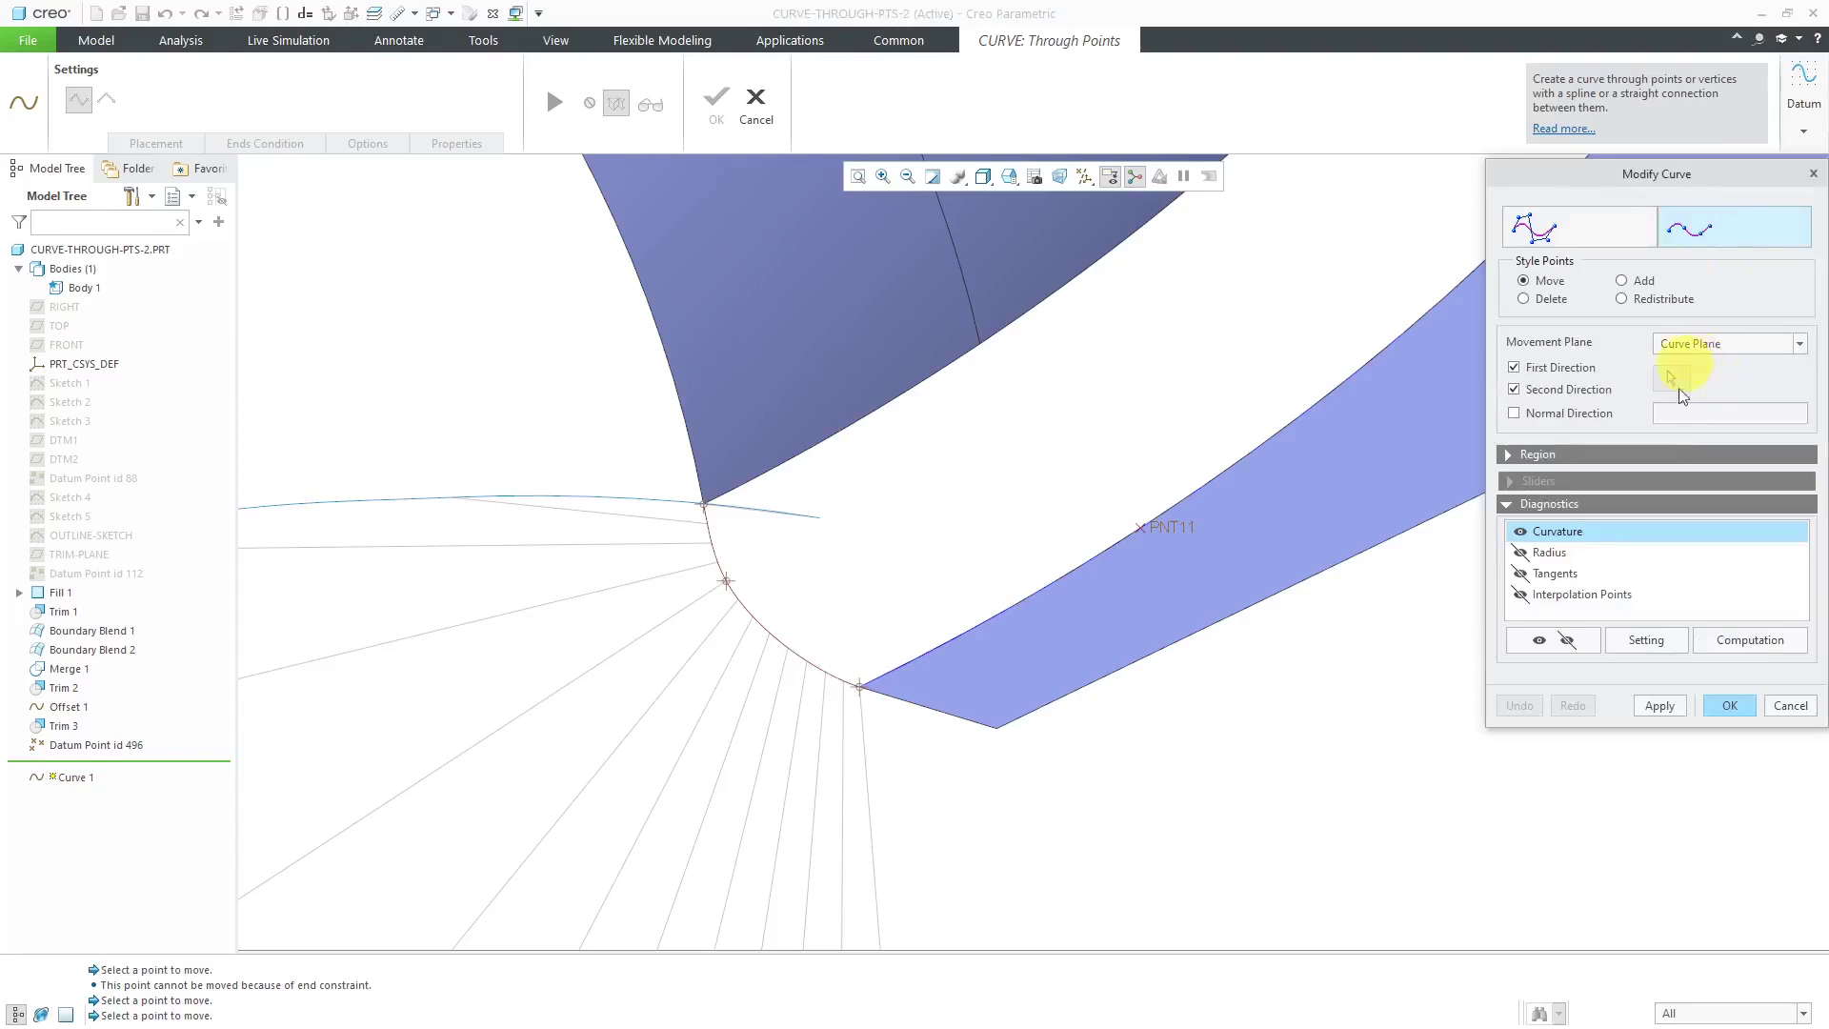
left_click(721, 592)
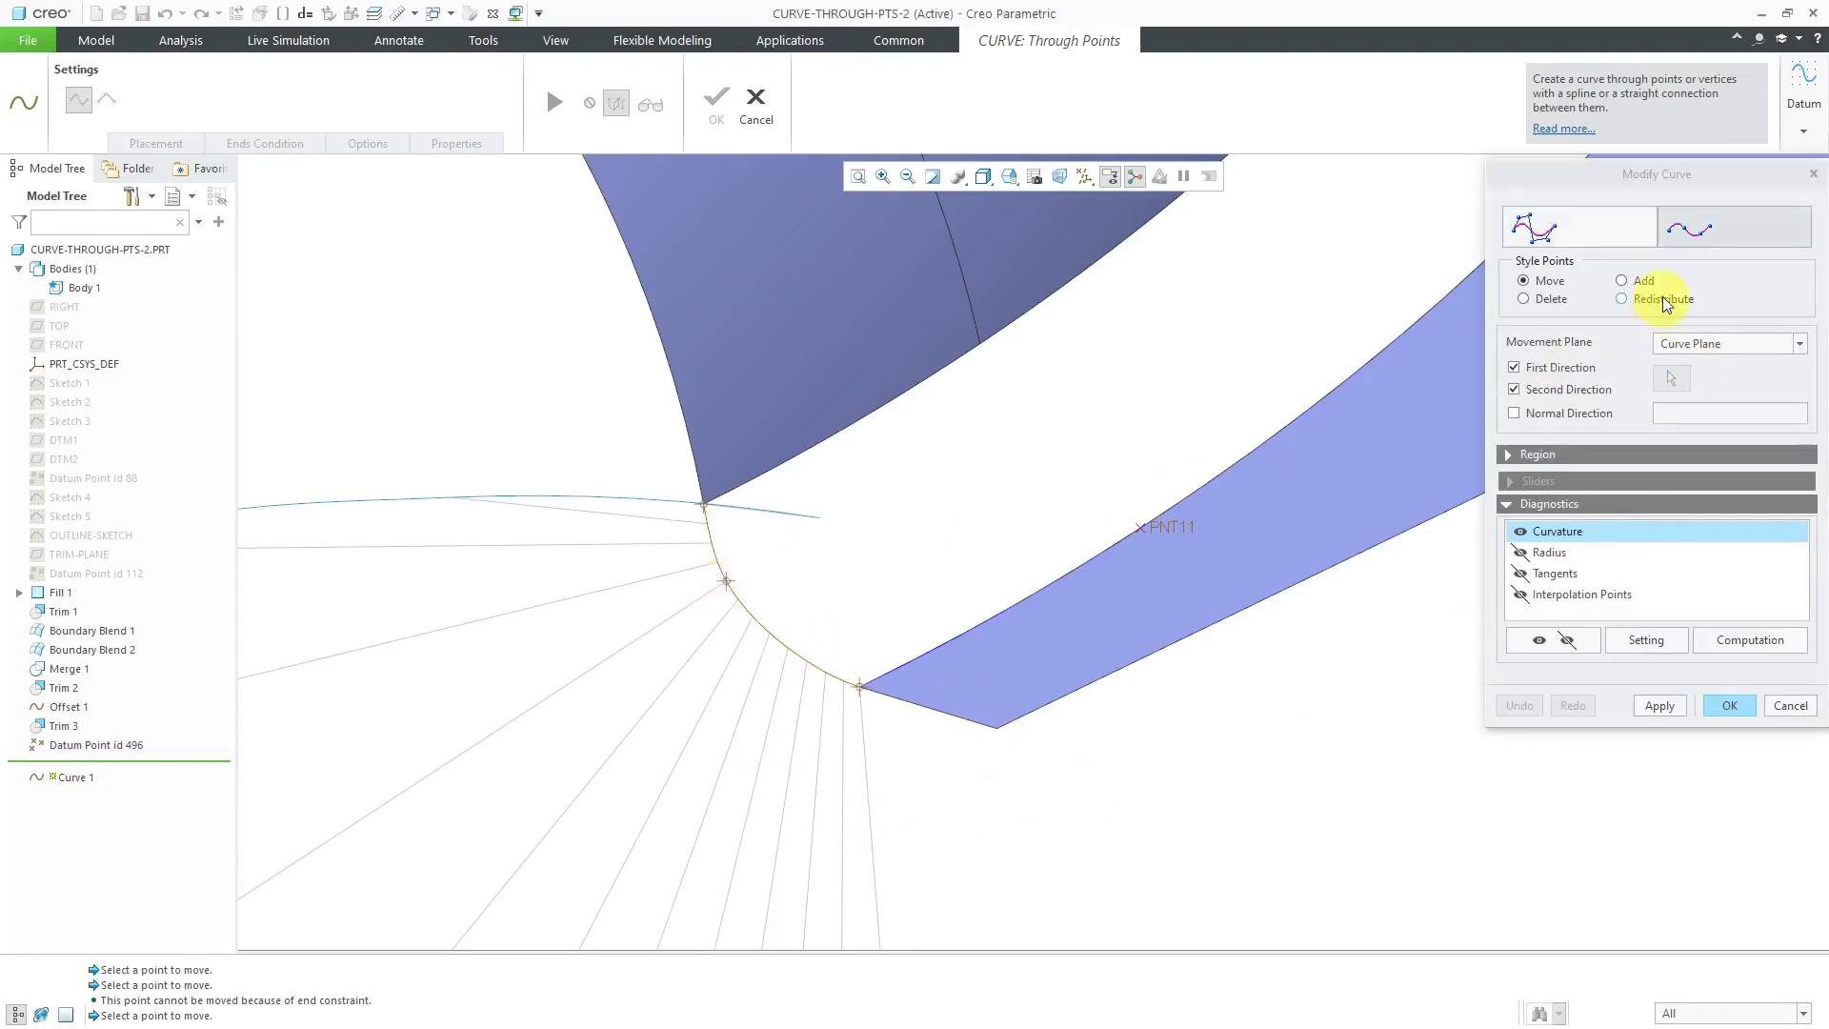
left_click(1640, 283)
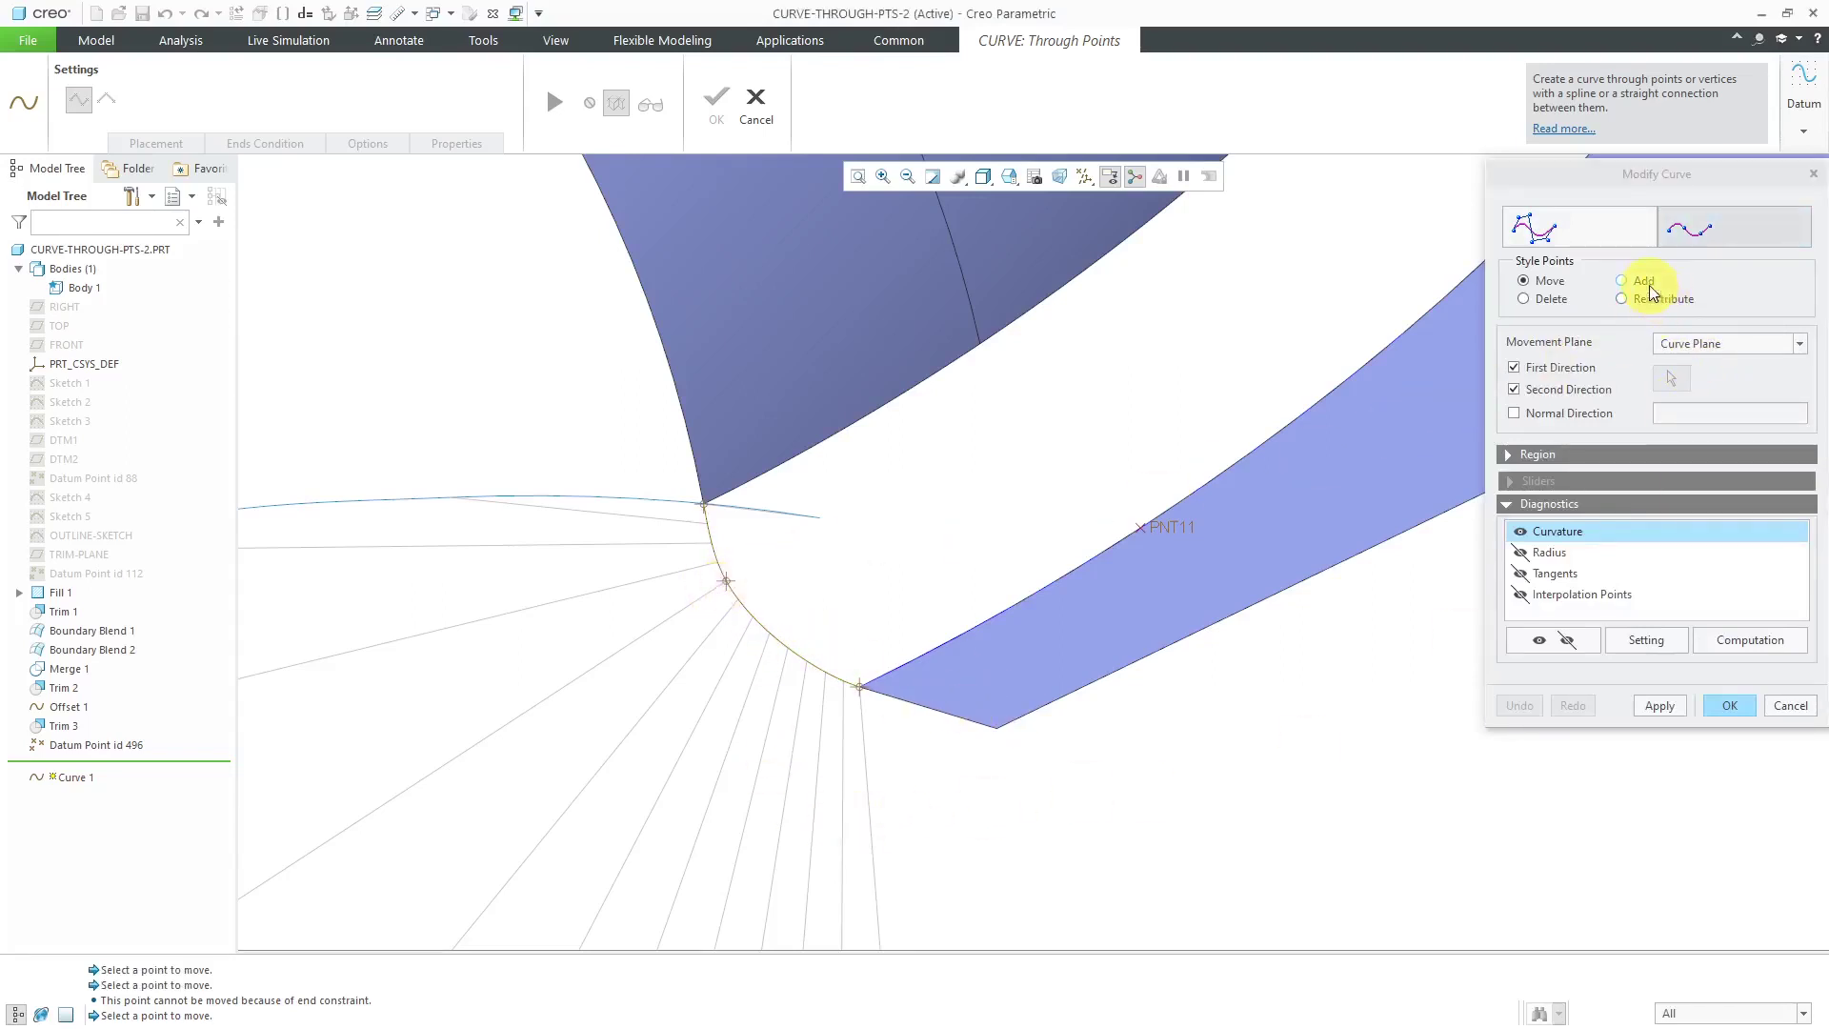
left_click(803, 658)
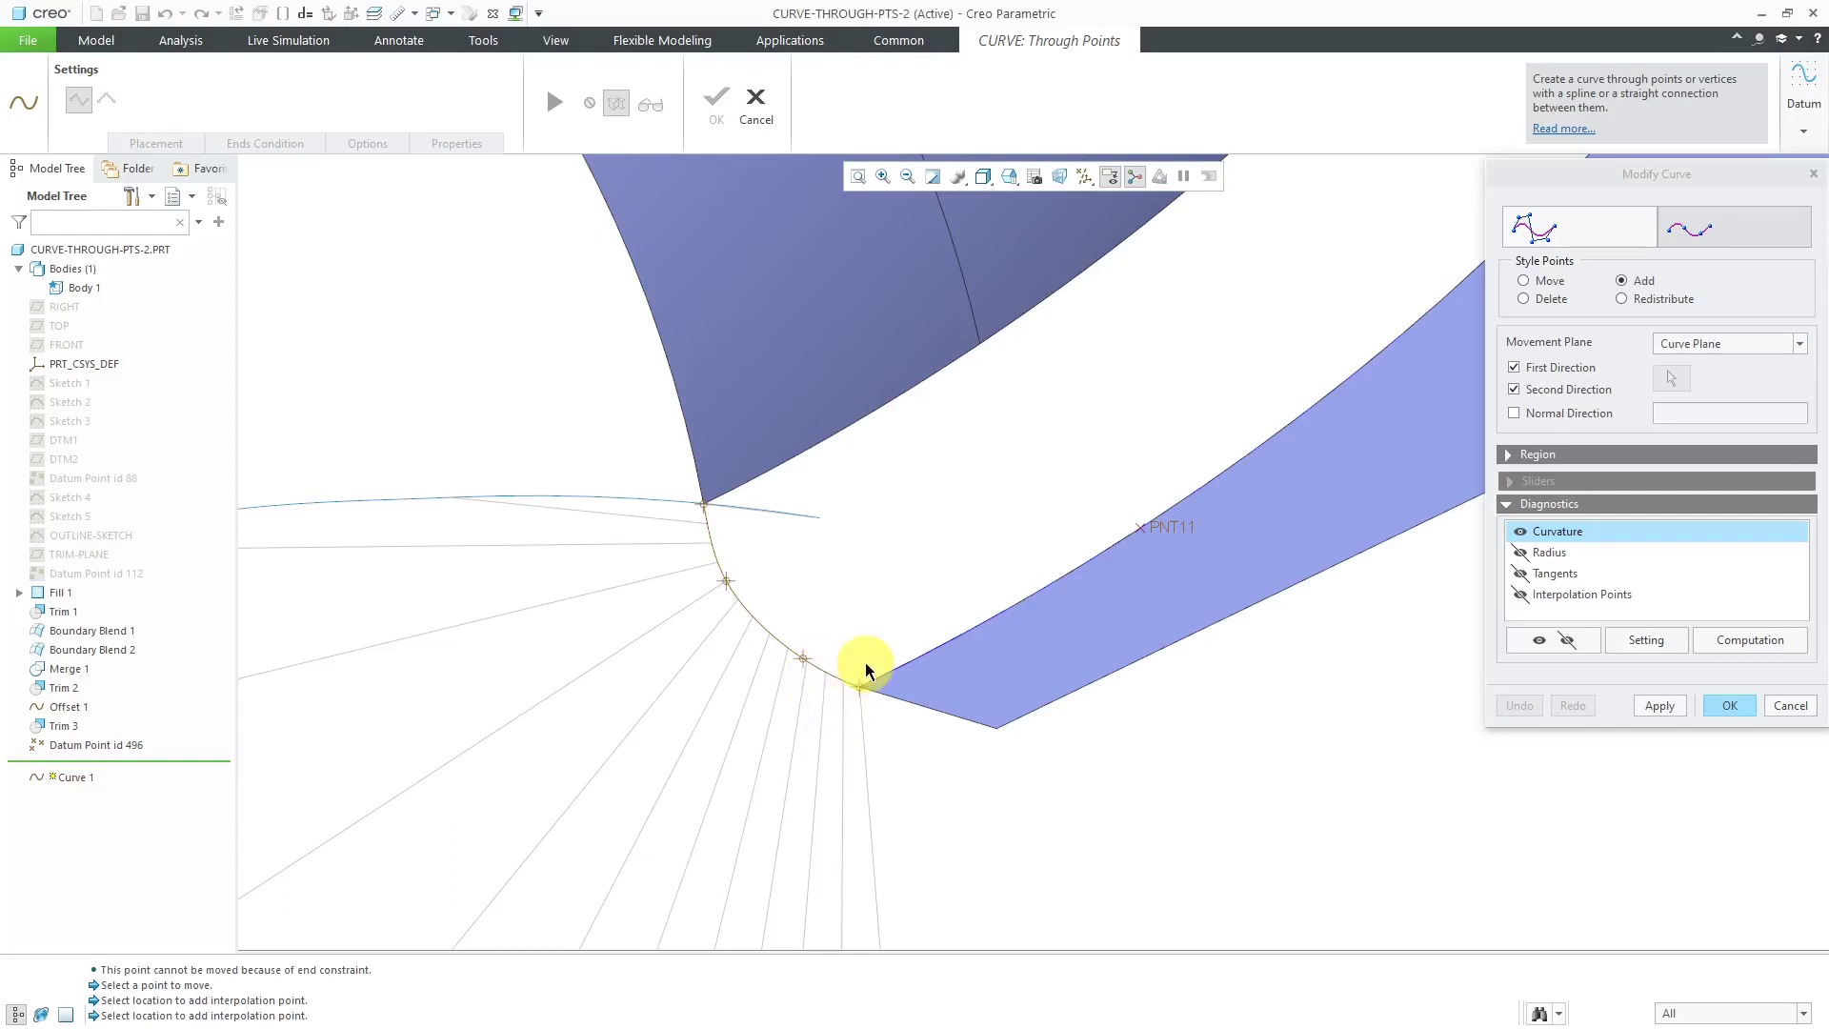
mouse_move(865, 659)
middle_mouse_down()
mouse_move(935, 678)
mouse_move(878, 685)
middle_mouse_up()
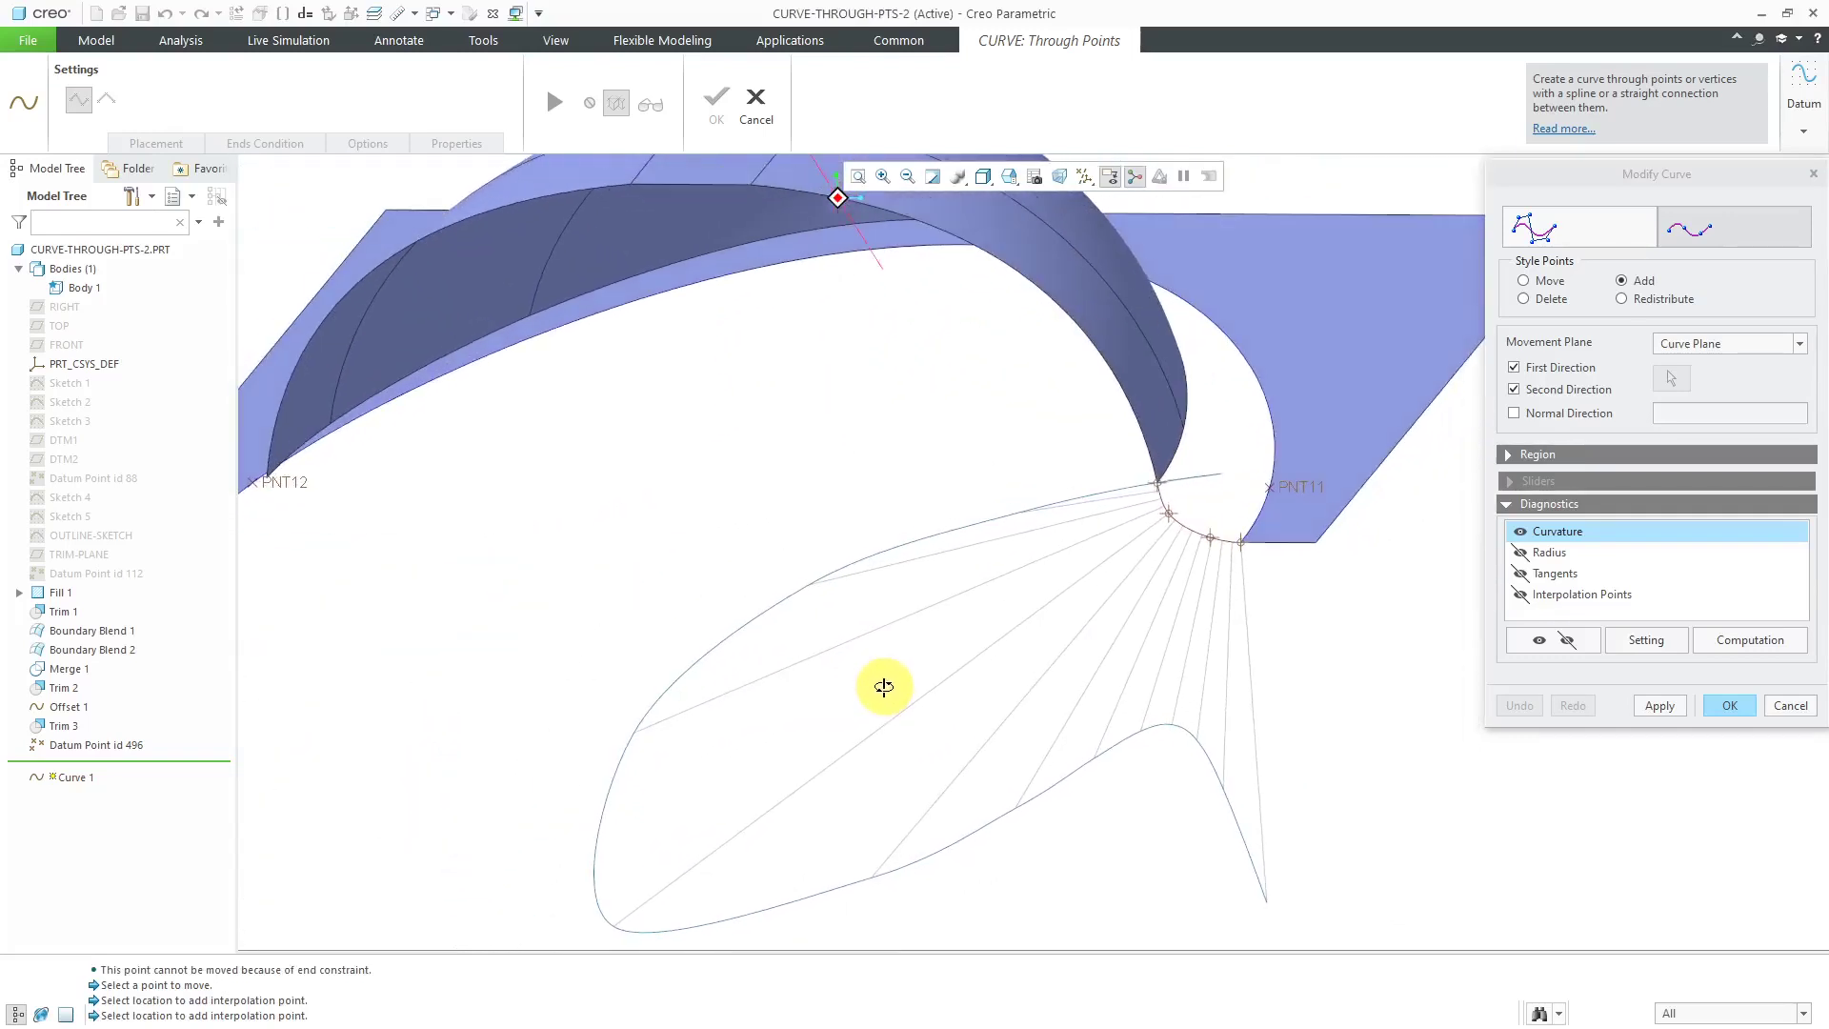
left_click(1214, 539)
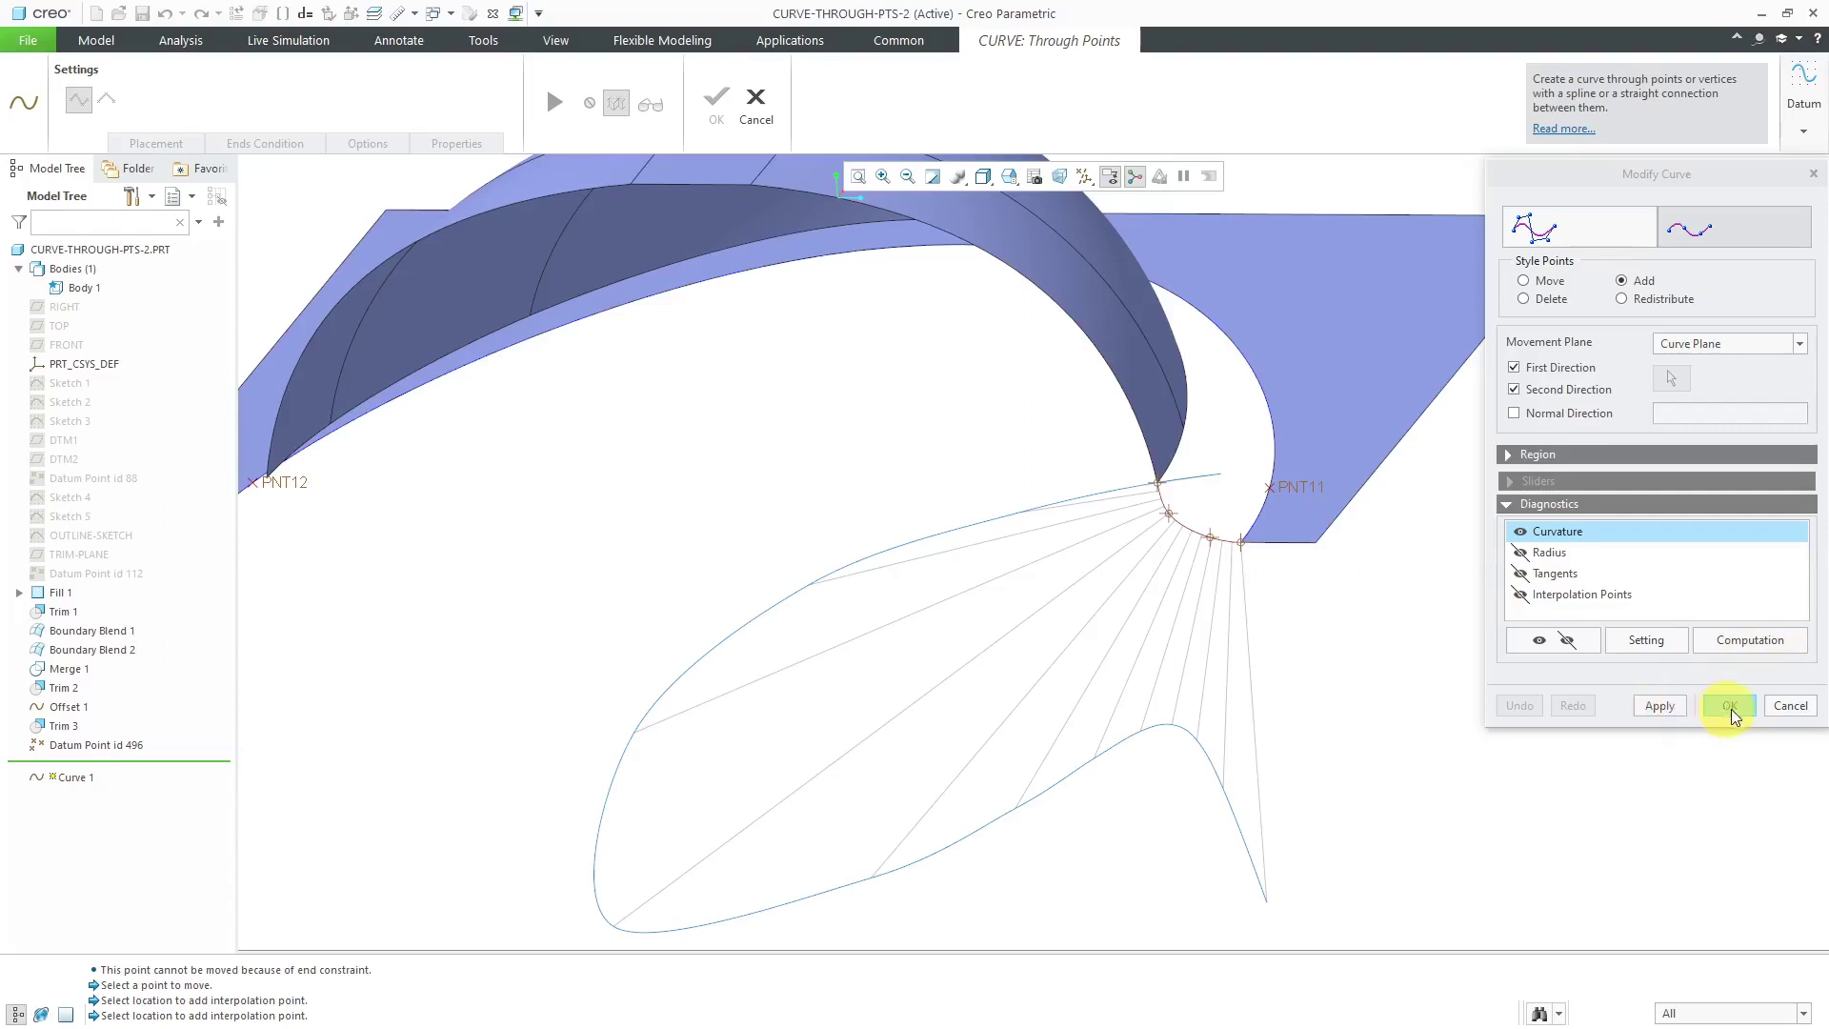
Cancel the point edits and make the curve end tangent to the arched surface's edge.
left_click(1789, 705)
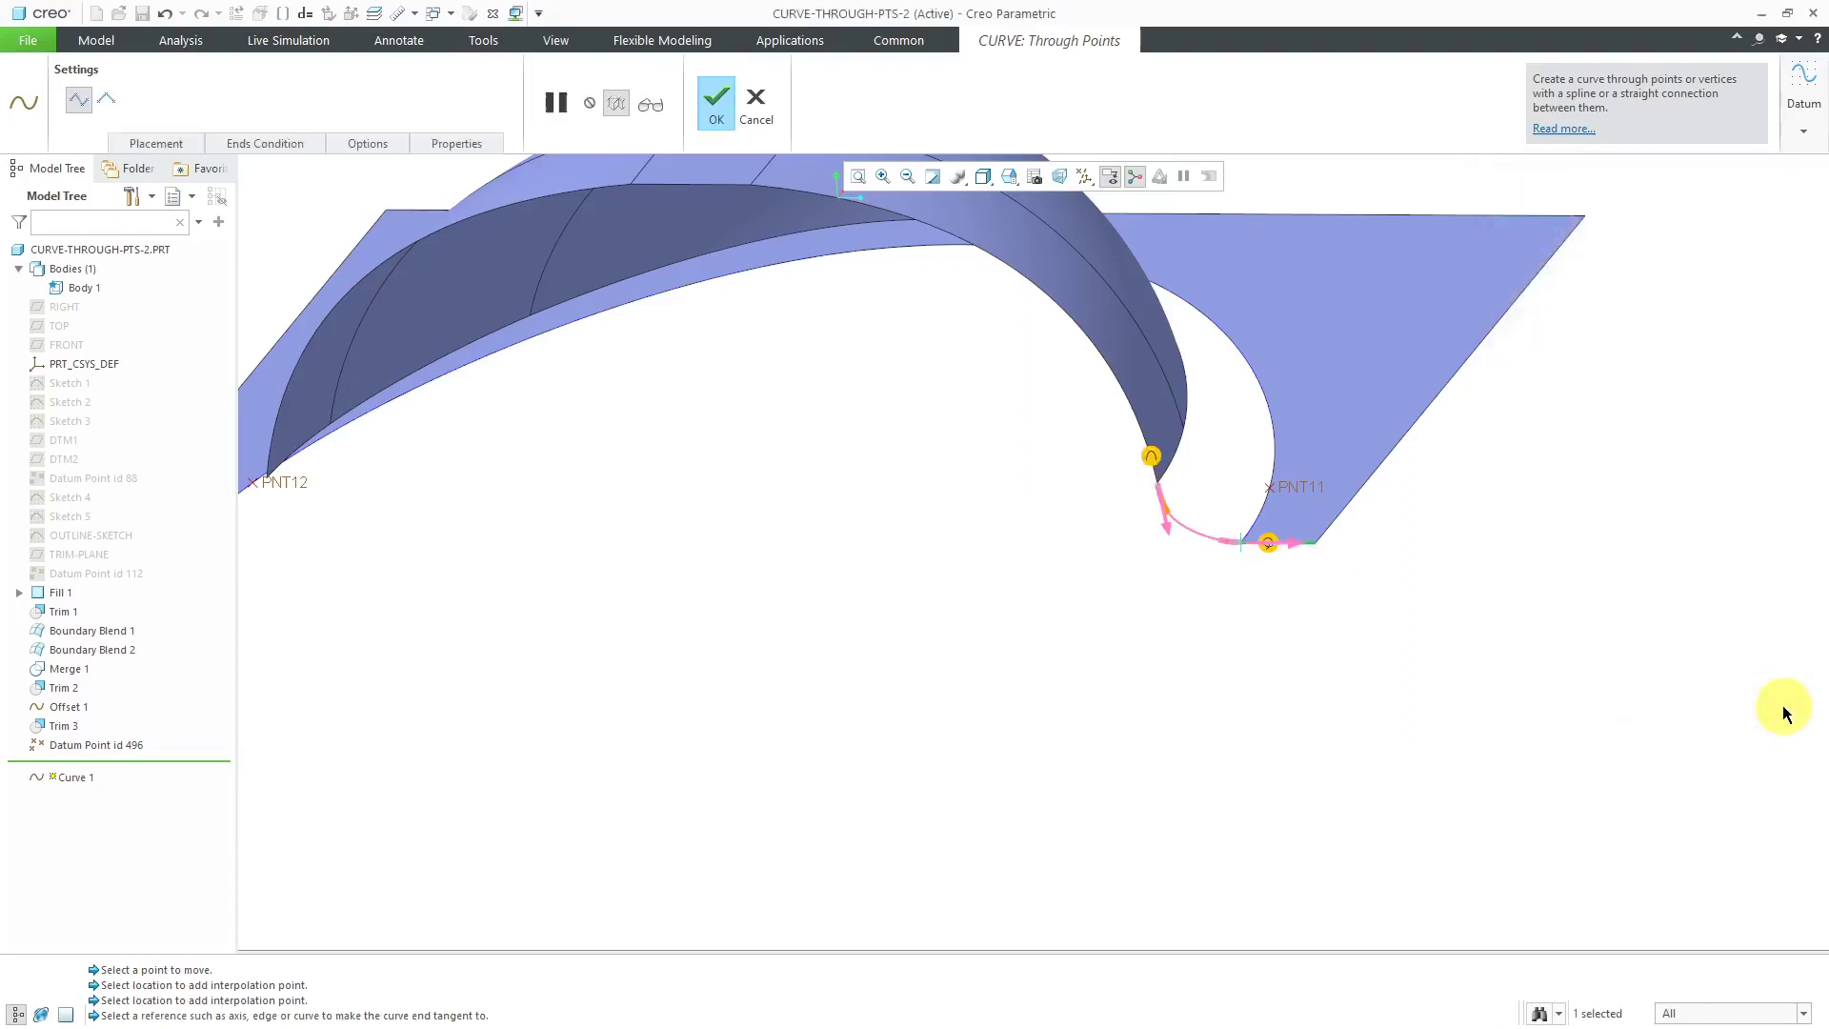
right_click(1152, 464)
left_click(1186, 487)
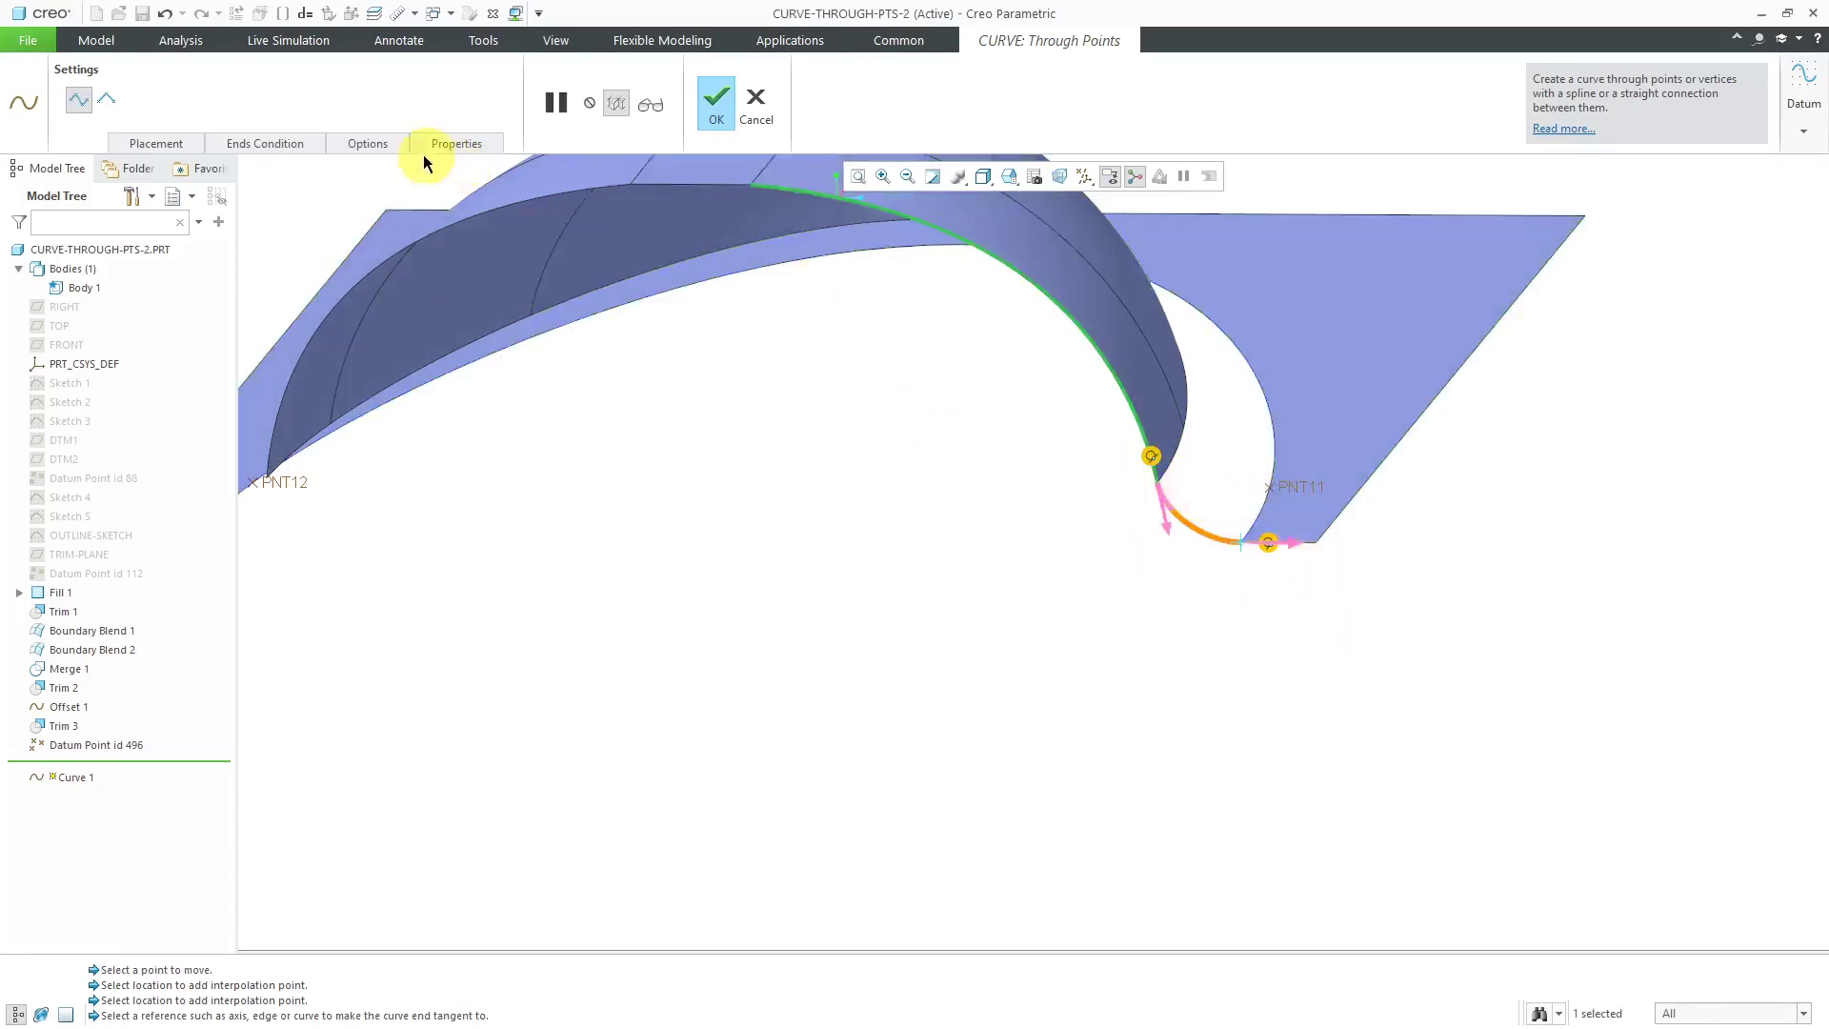
Reopen Modify Curve and display the Curvature diagnostic comb along the connecting curve.
left_click(367, 143)
left_click(437, 219)
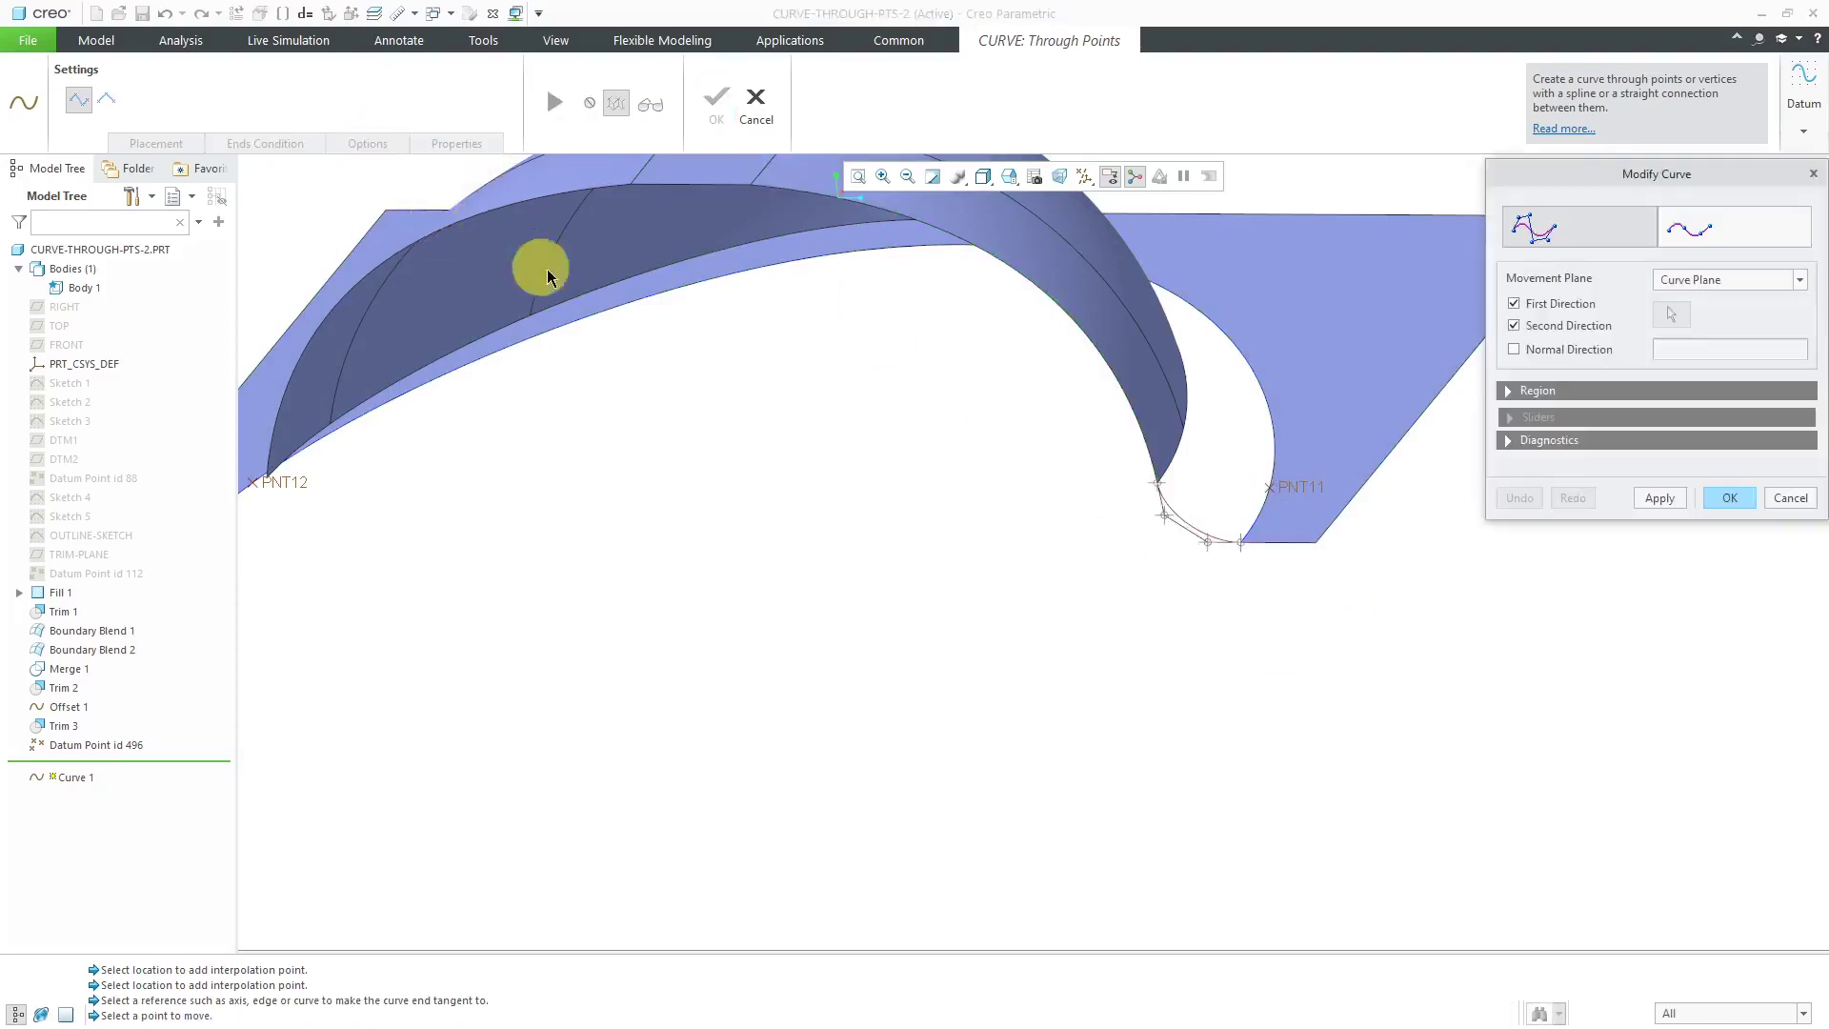
scroll(1290, 482, "up", 2)
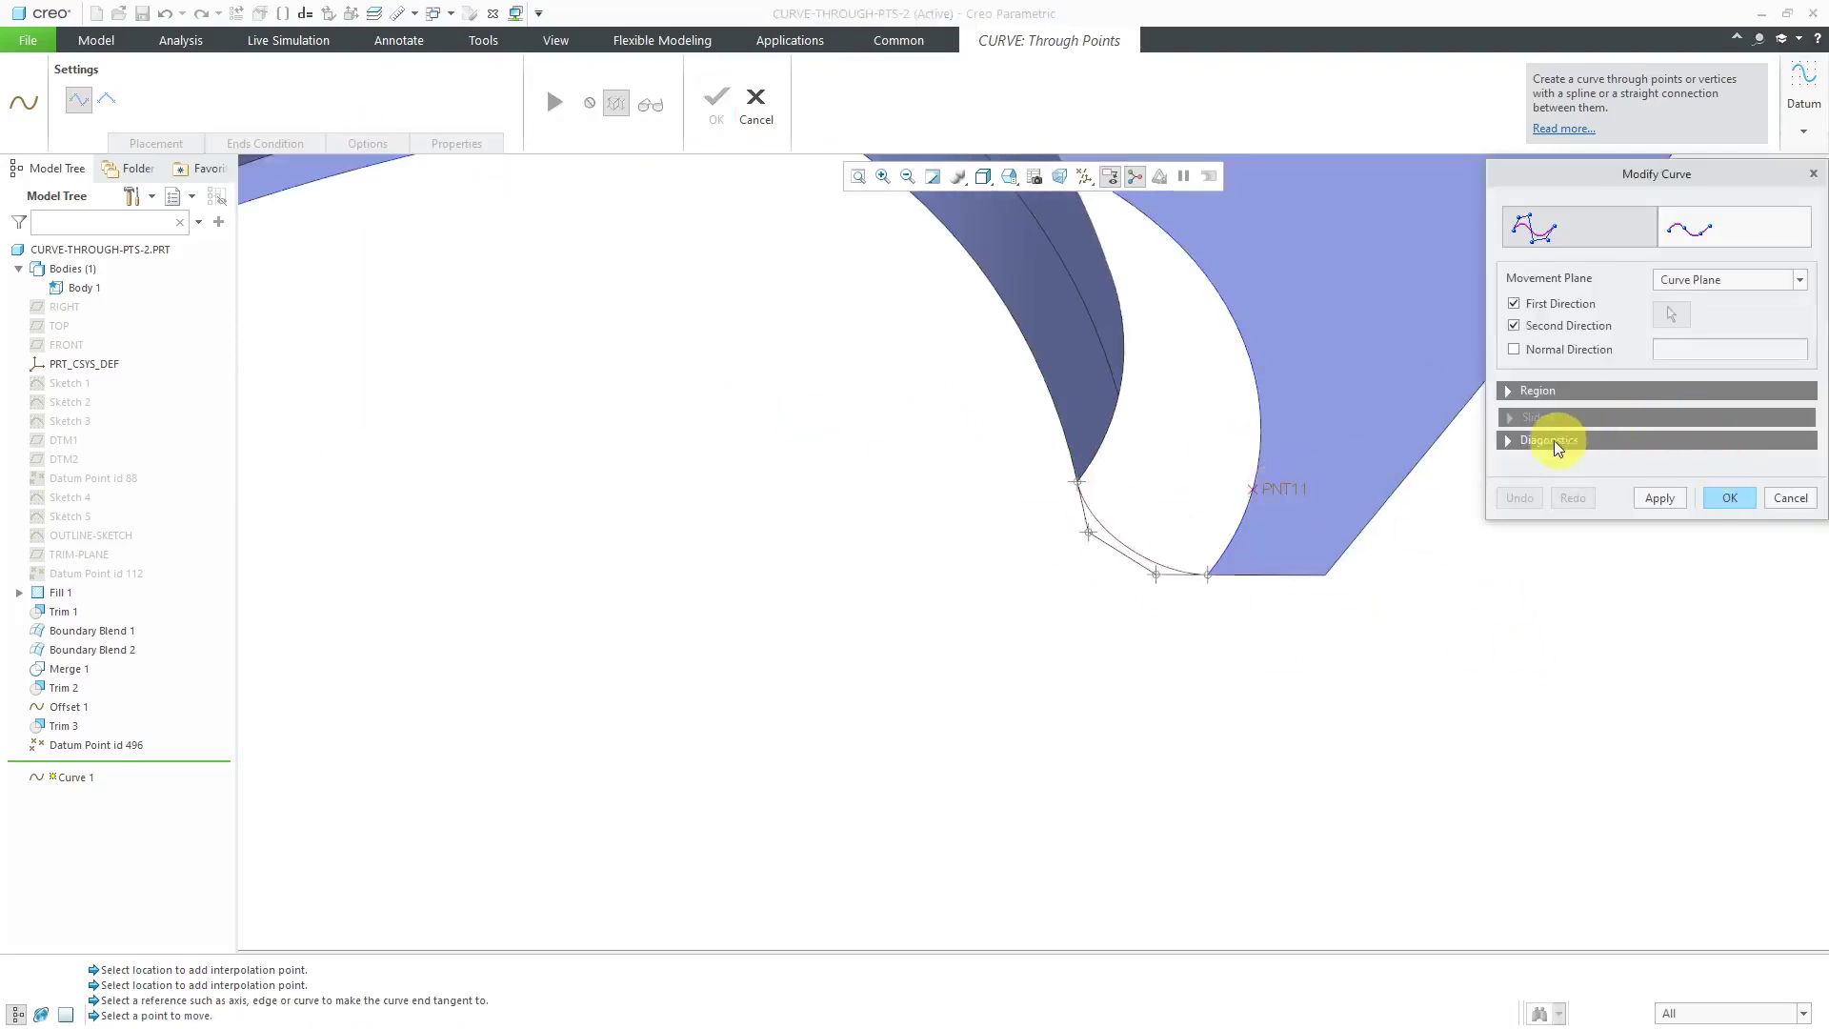
left_click(1509, 441)
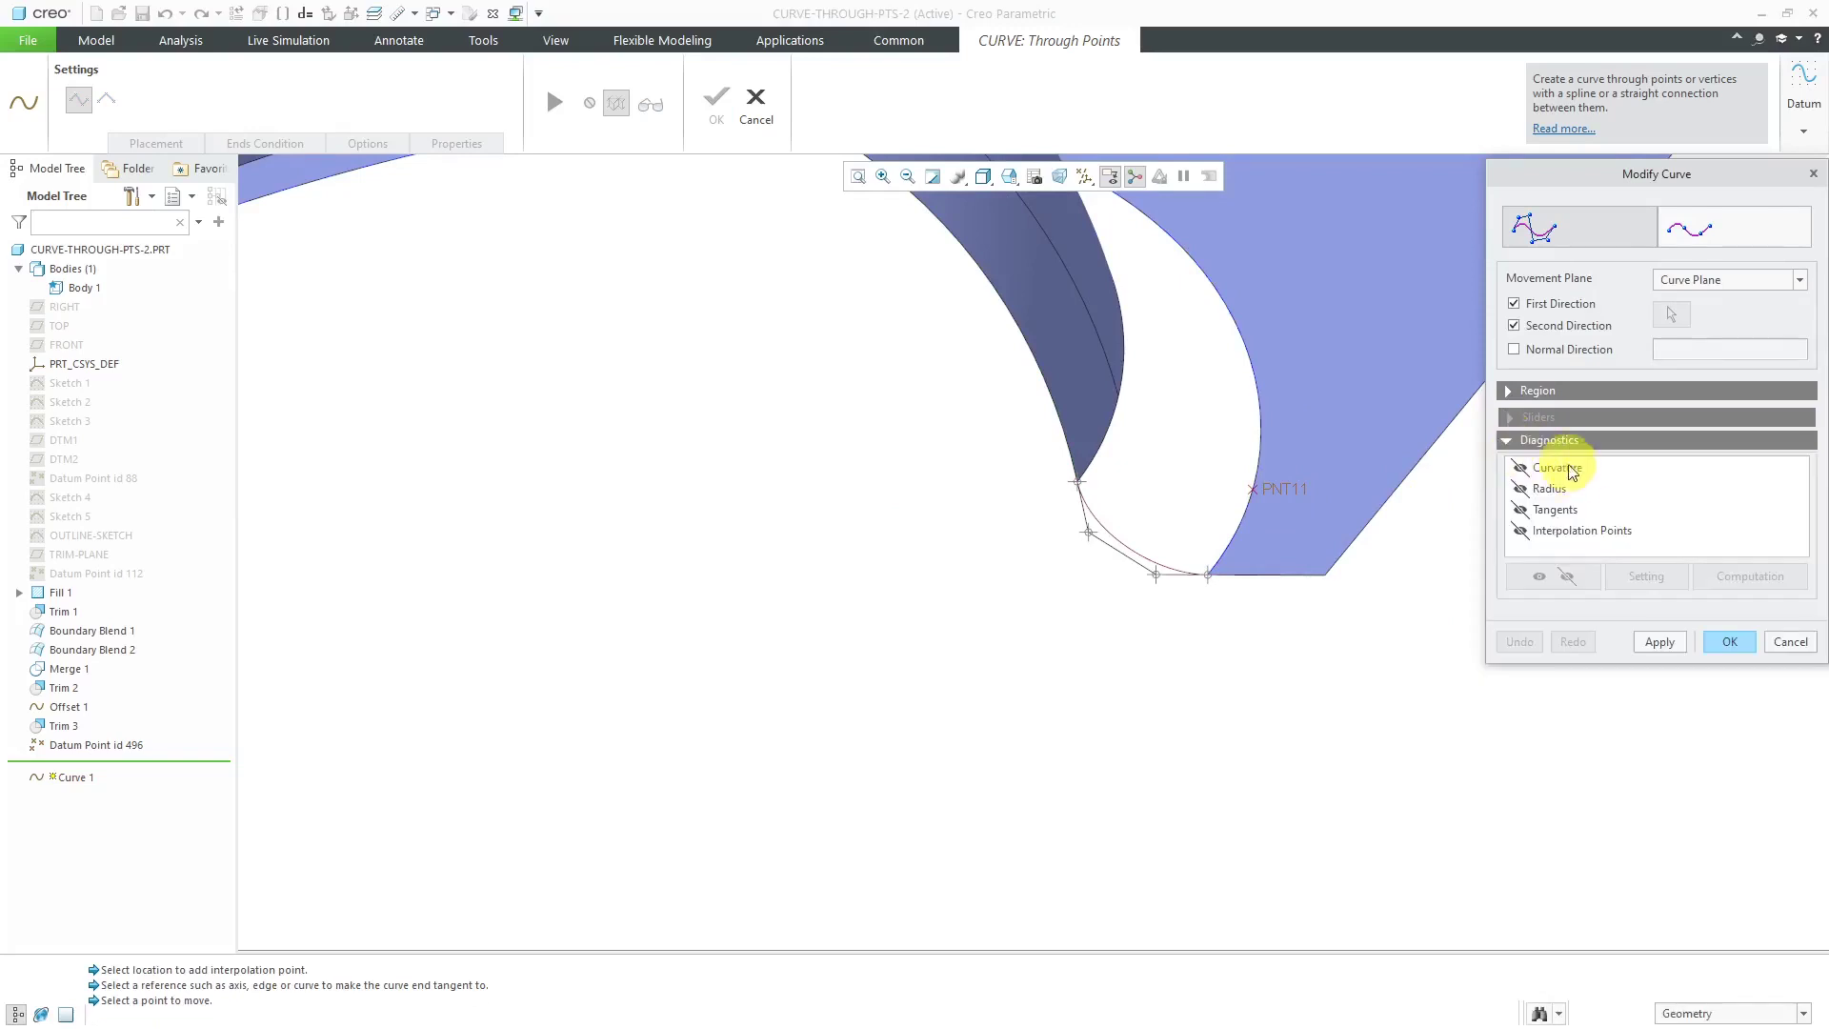
left_click(1556, 468)
left_click(1556, 575)
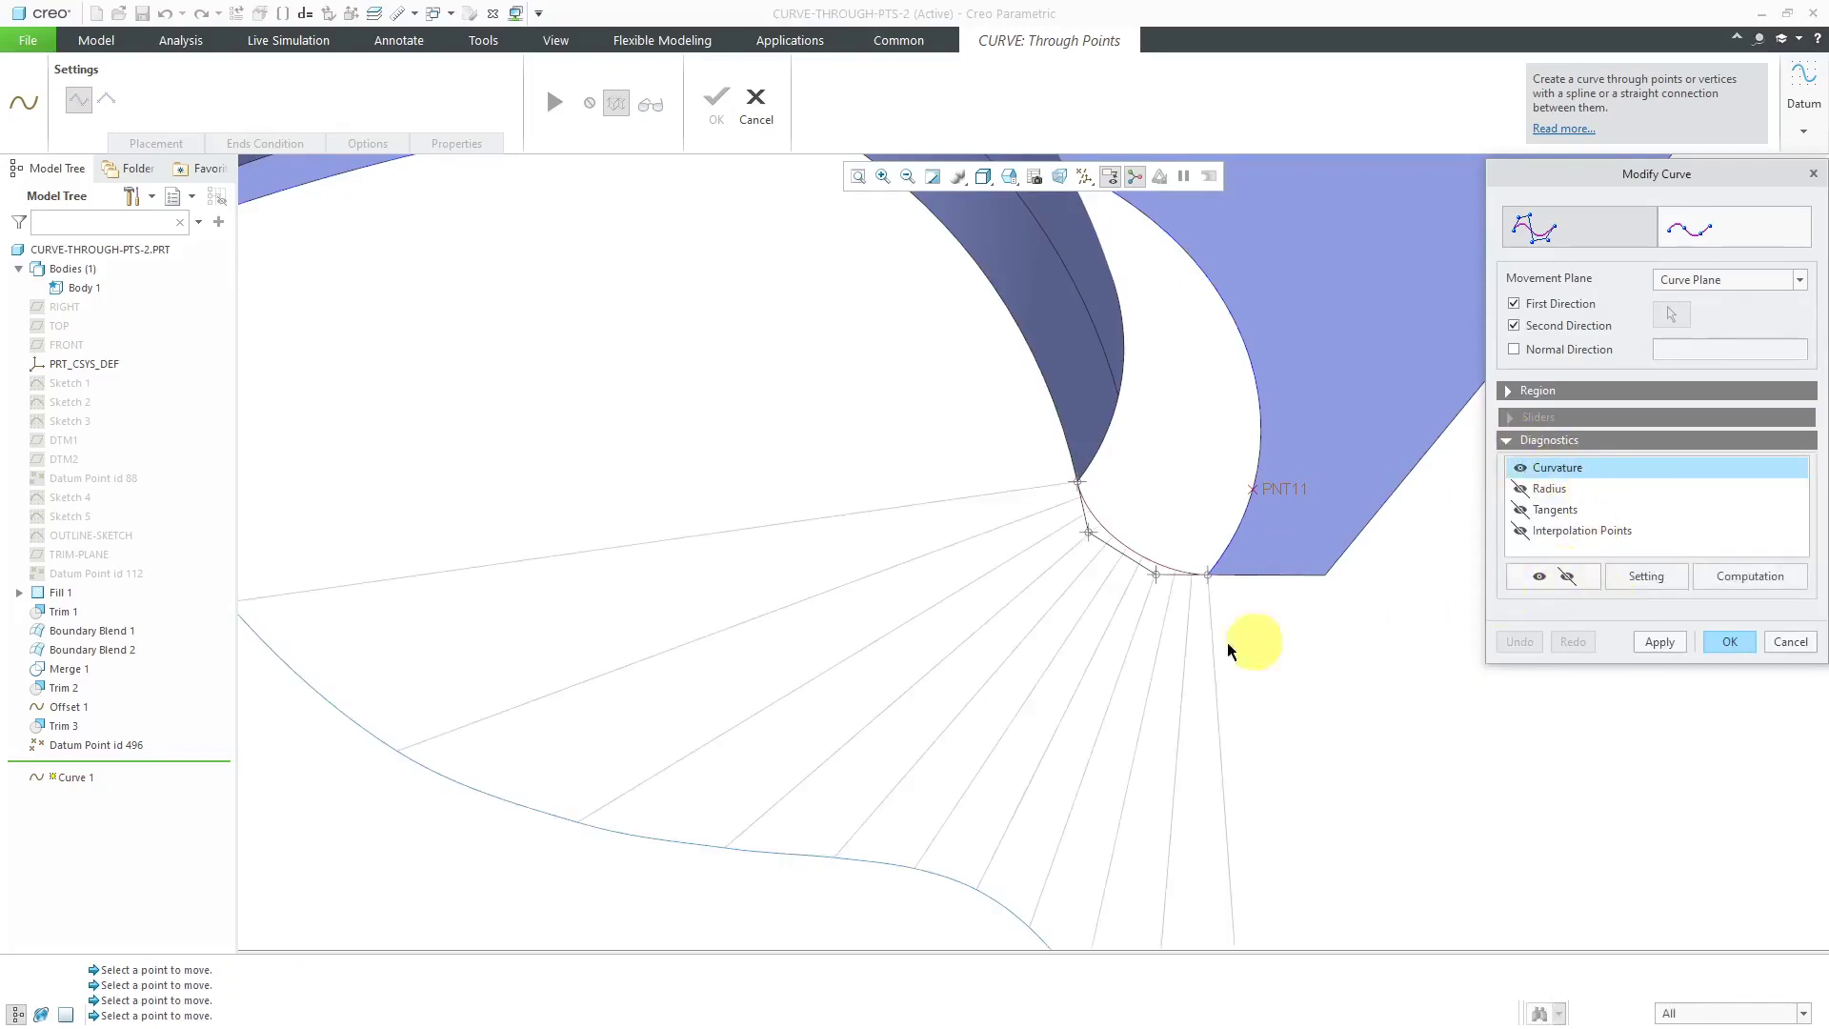
Drag the inner interpolation points to smooth the curvature comb and accept the shape.
left_click_drag(1159, 580, 1129, 633)
scroll(1038, 567, "down", 2)
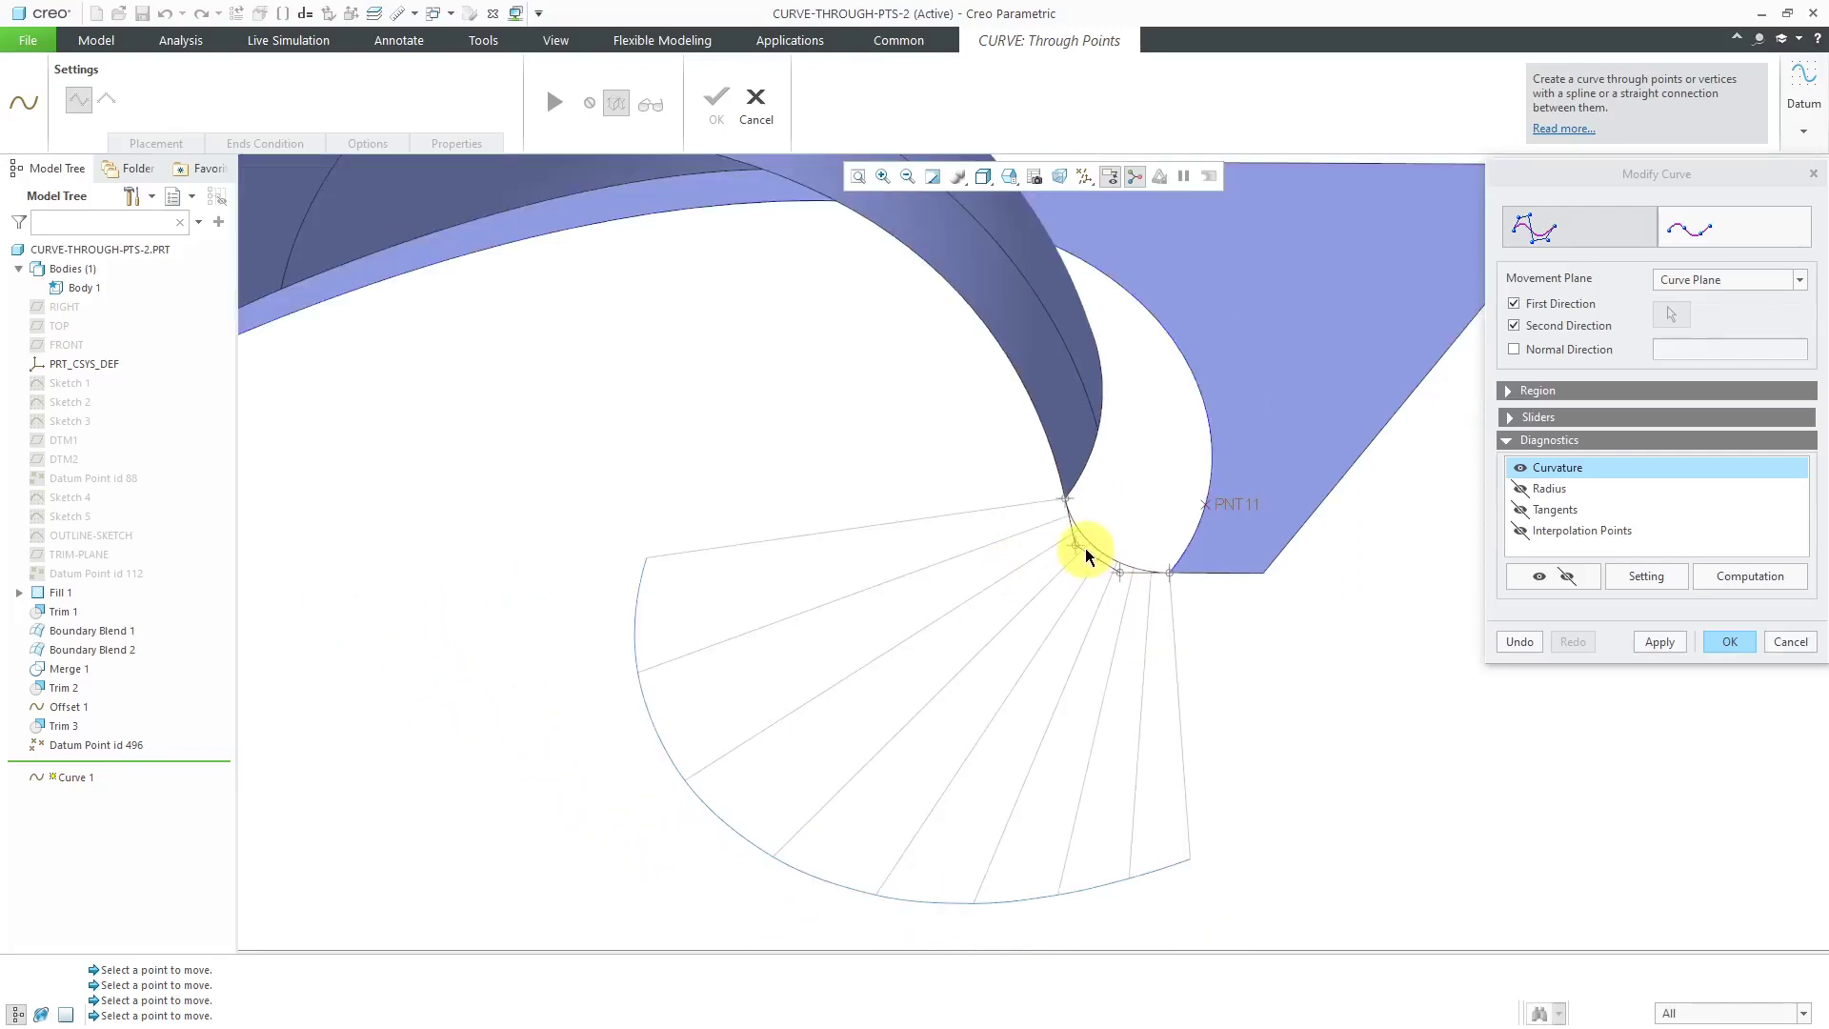
left_click_drag(1068, 546, 1065, 562)
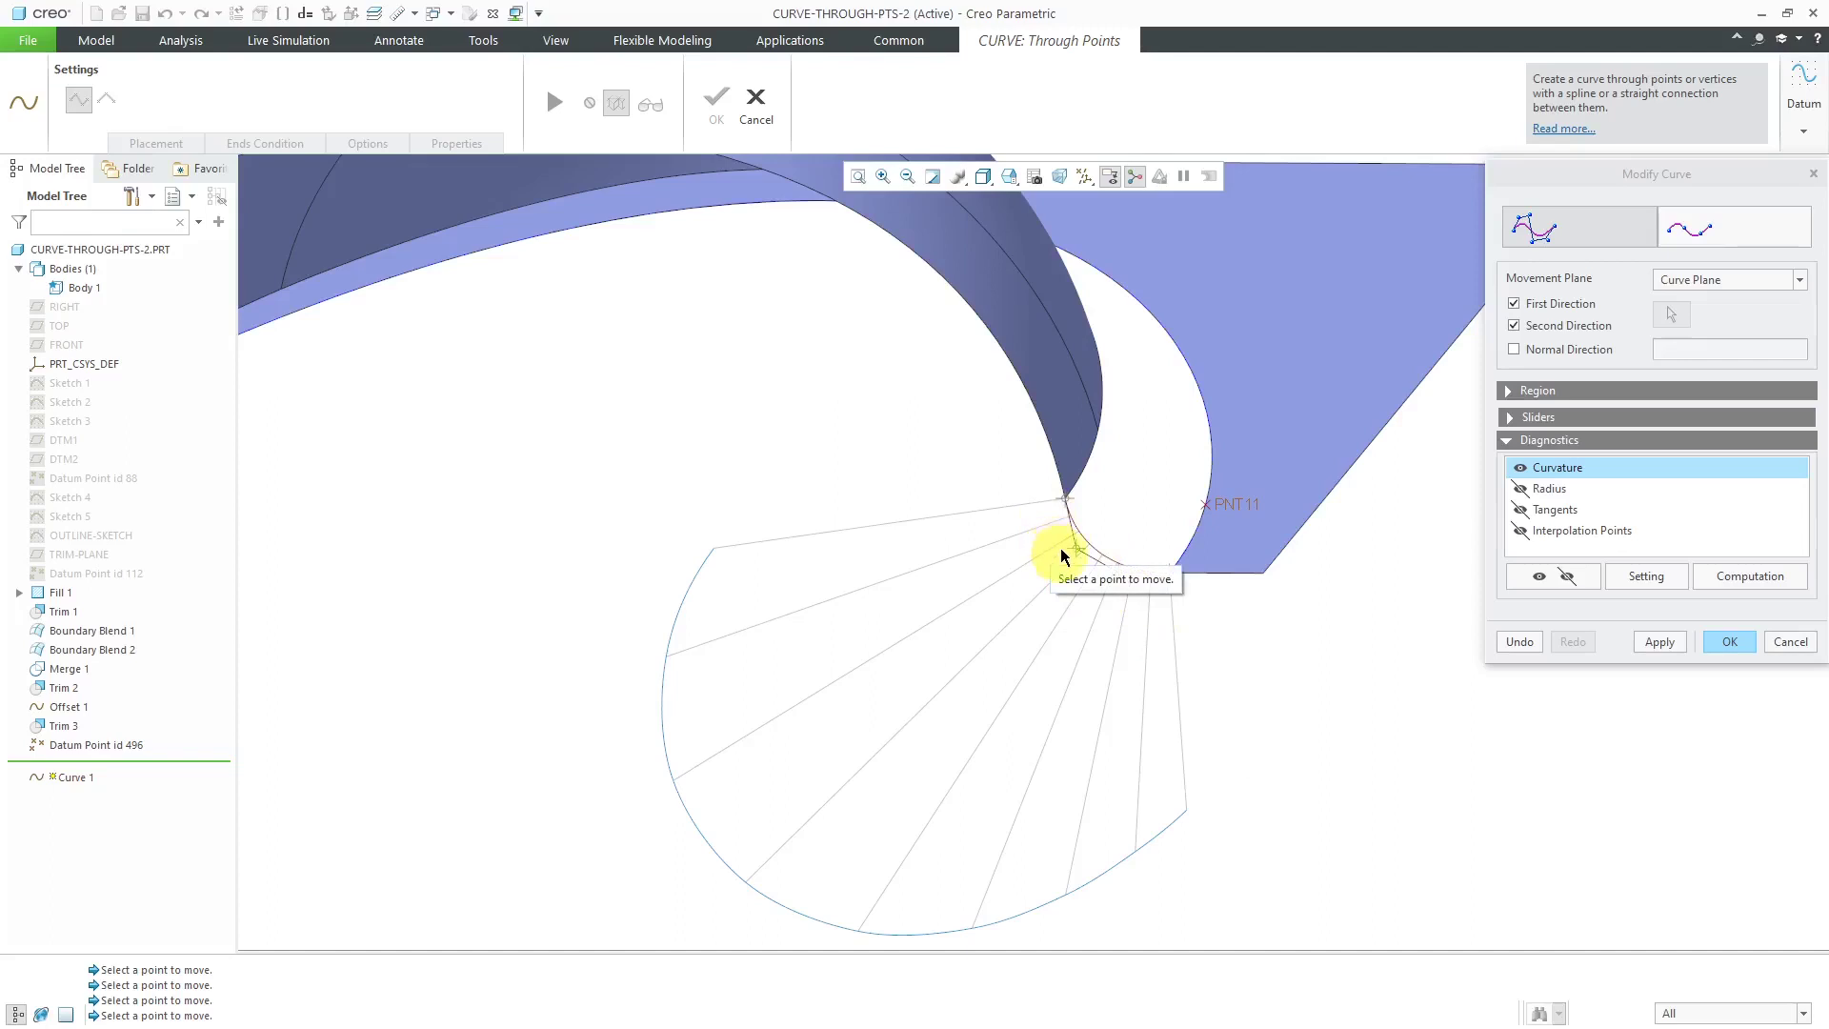
left_click(1055, 551)
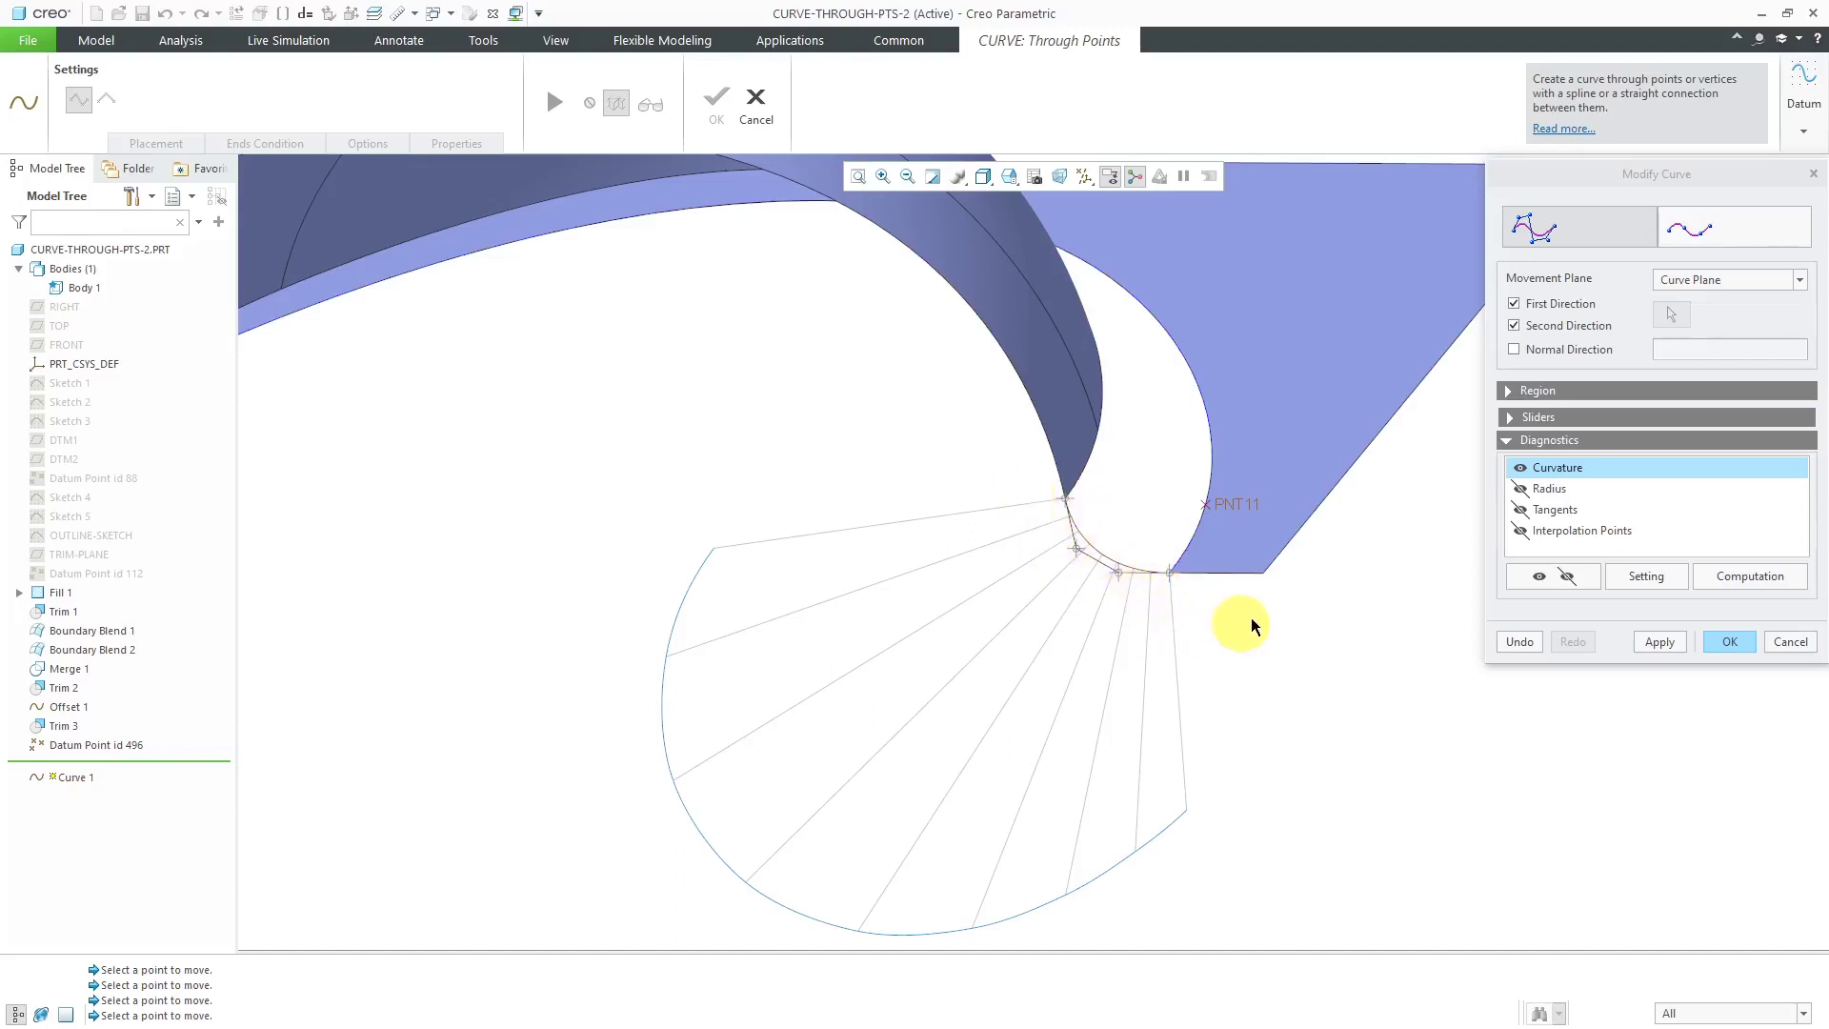
scroll(1073, 551, "up", 3)
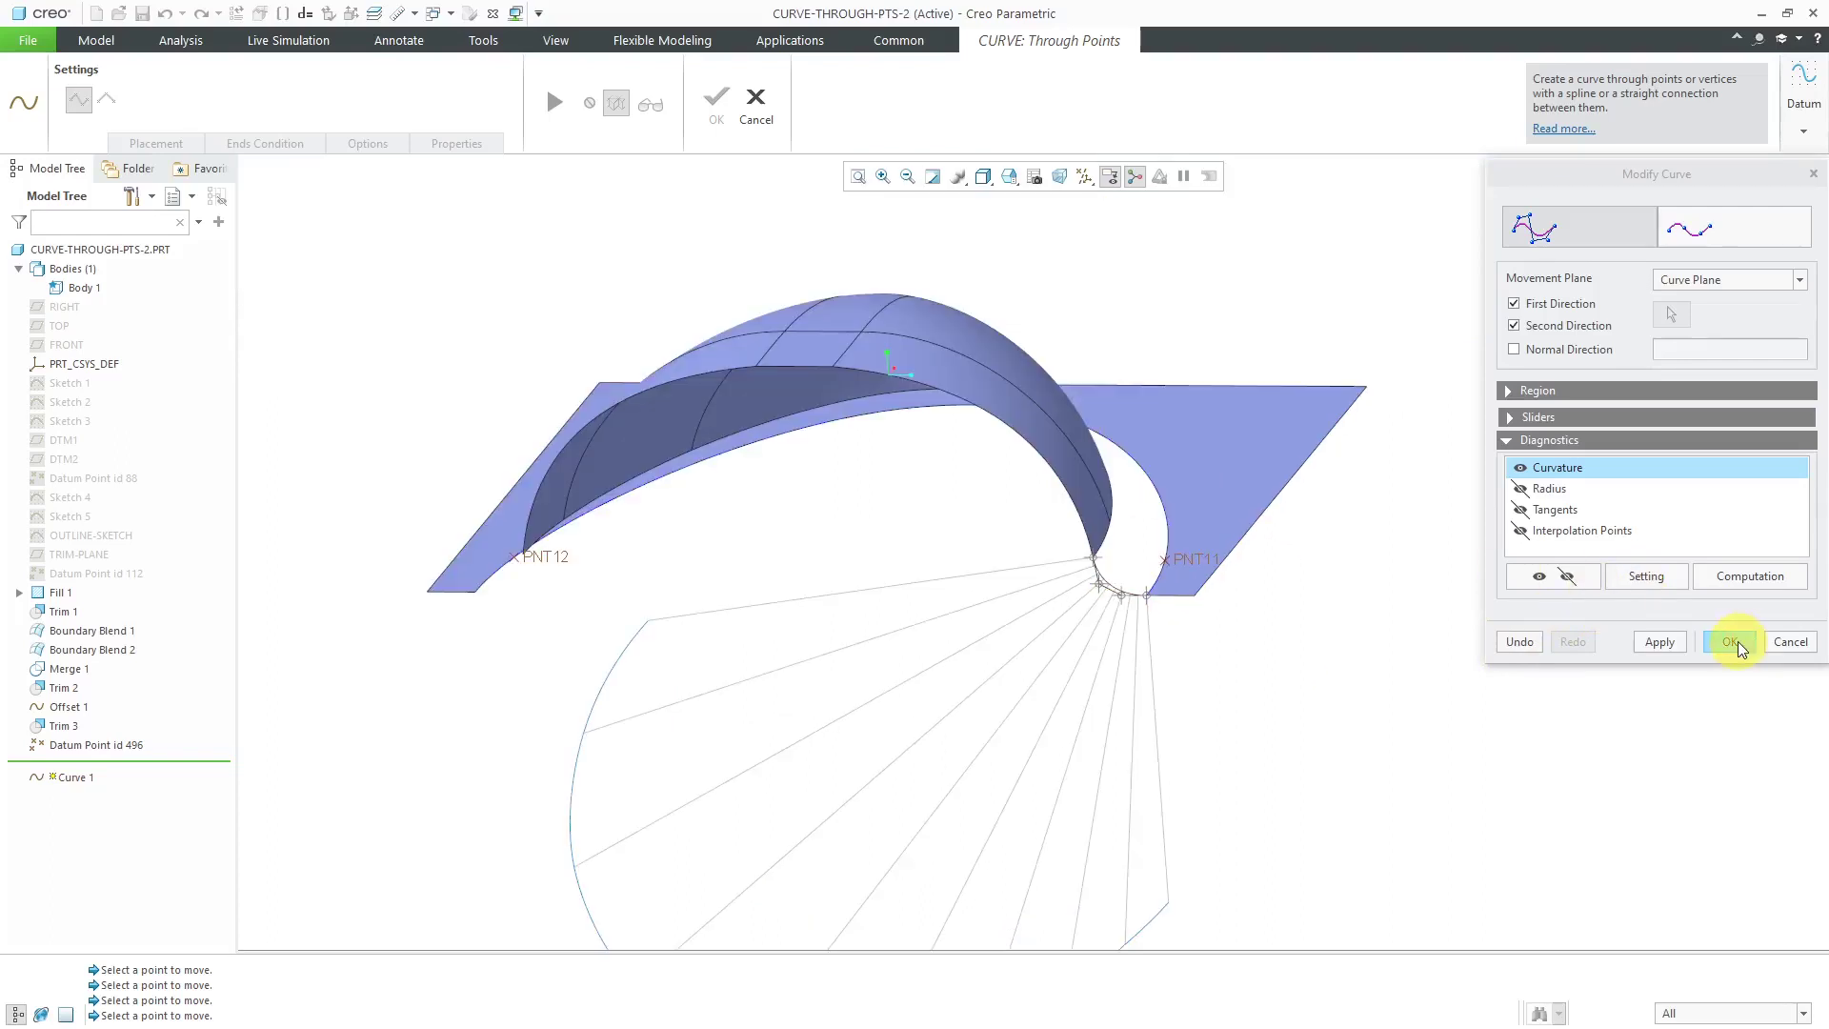
left_click(1732, 643)
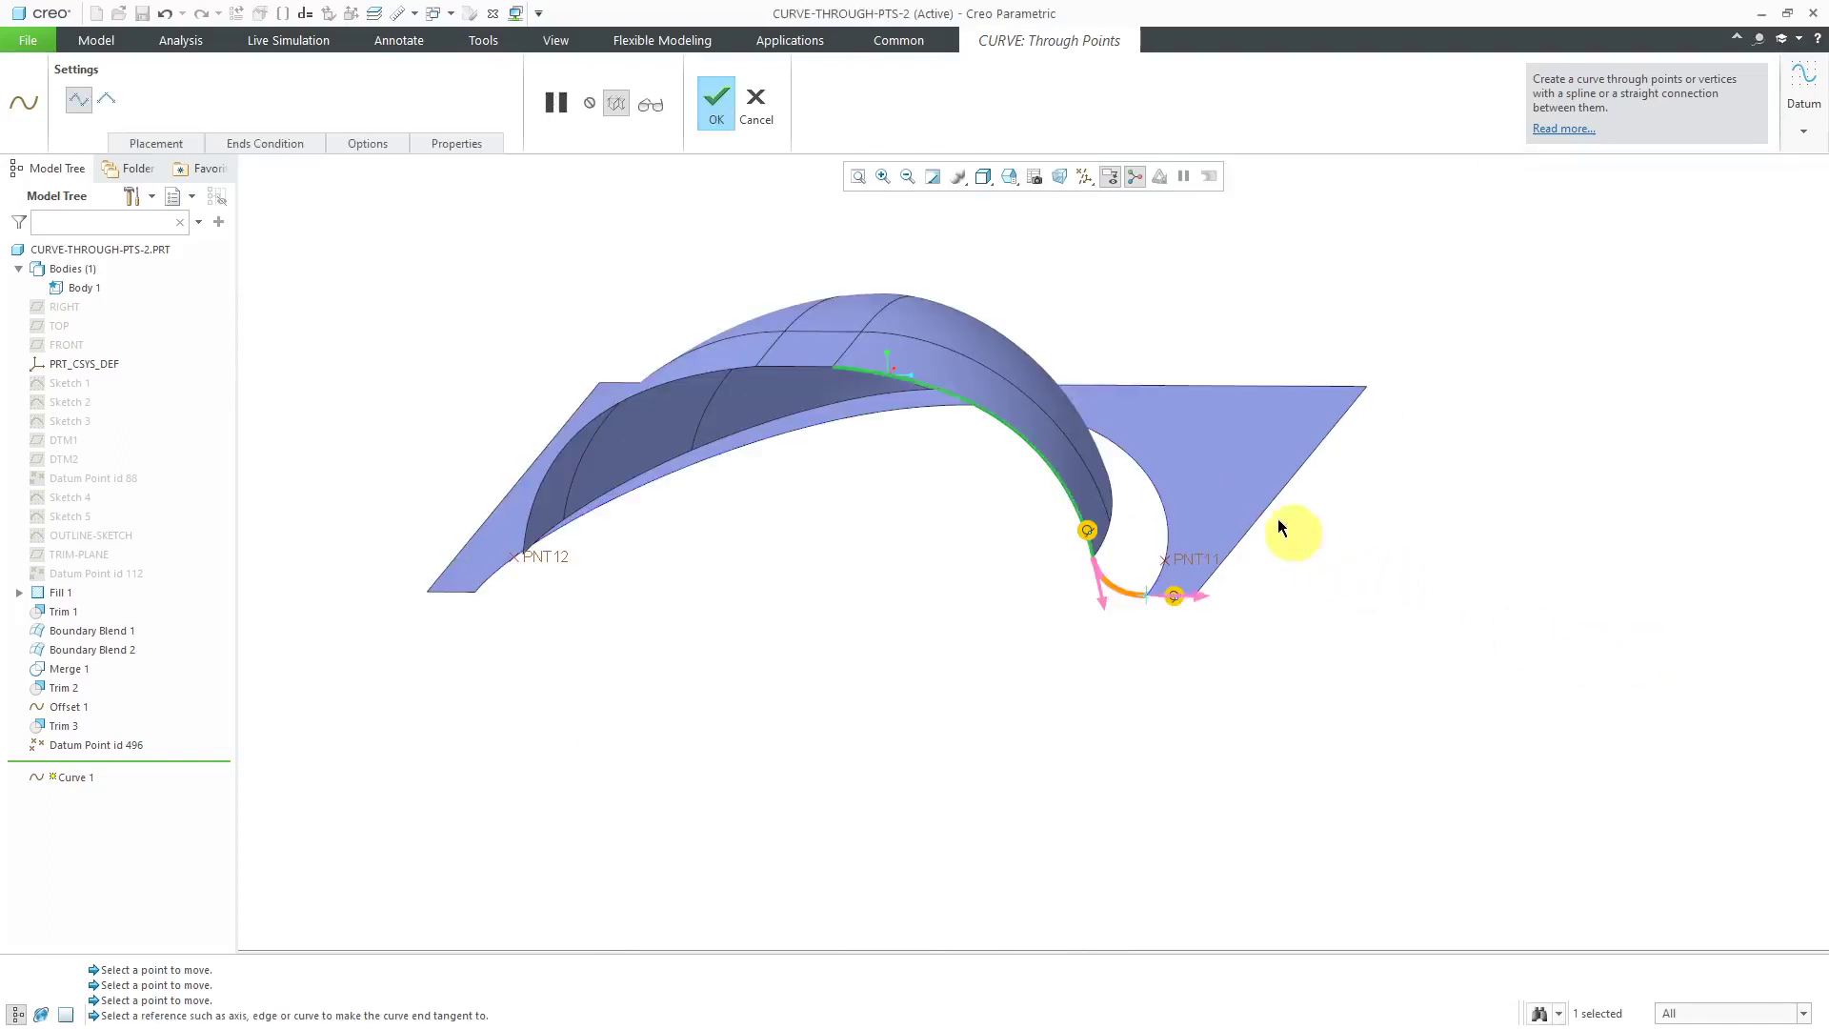
scroll(1277, 526, "down", 1)
Finish Curve 1 and clear the selection.
left_click(714, 105)
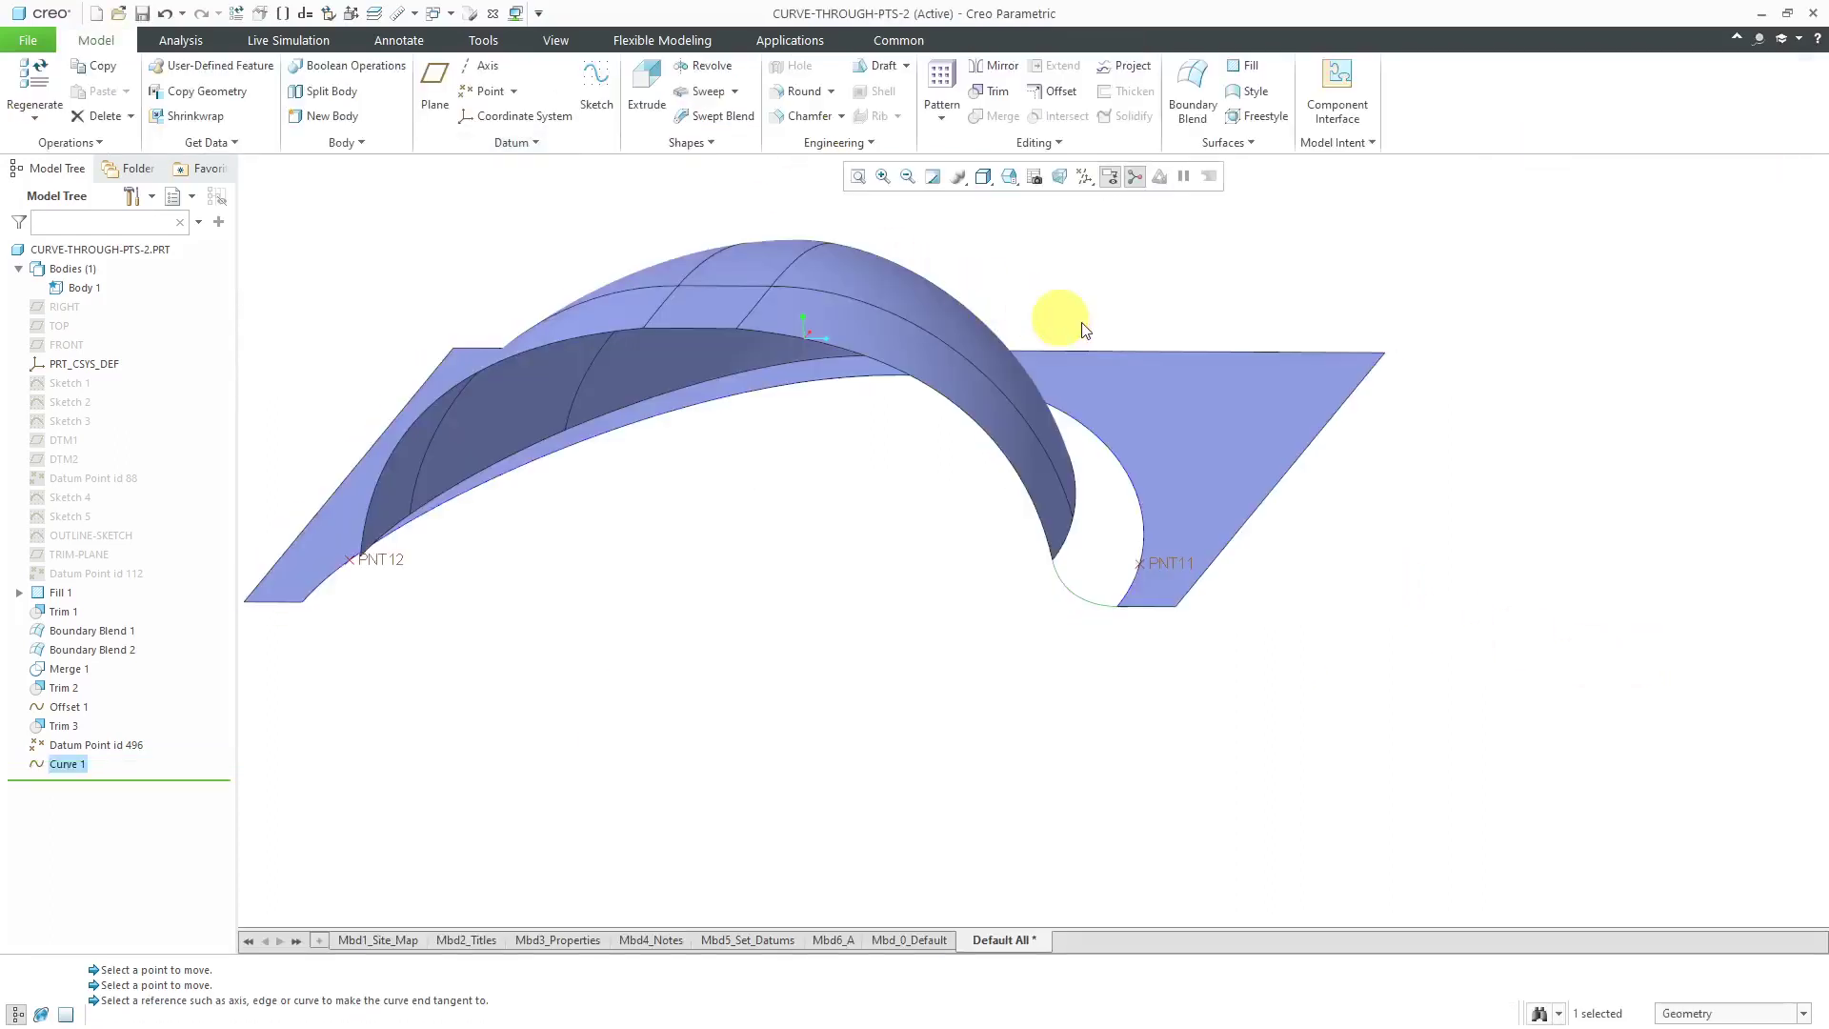
middle_click_drag(1033, 318, 814, 619)
left_click(814, 621)
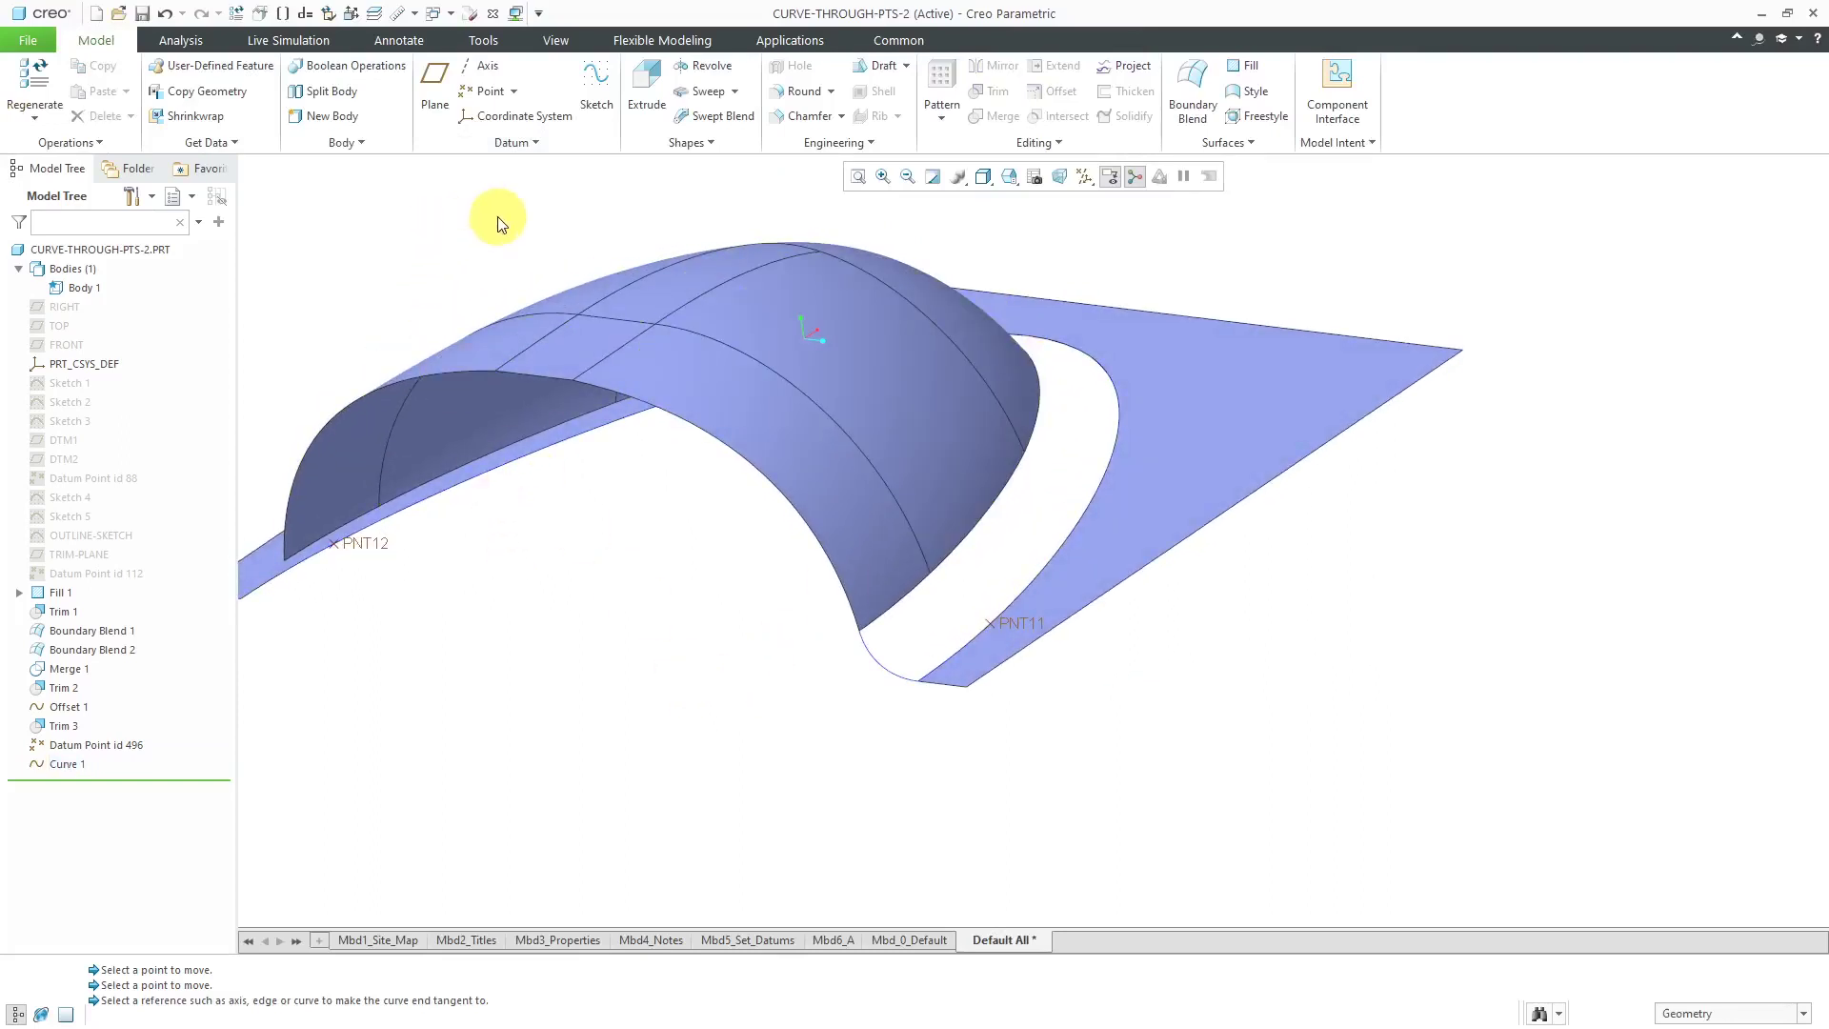
Start a new curve through points from the arched surface edge to the lower surface edge.
left_click(520, 143)
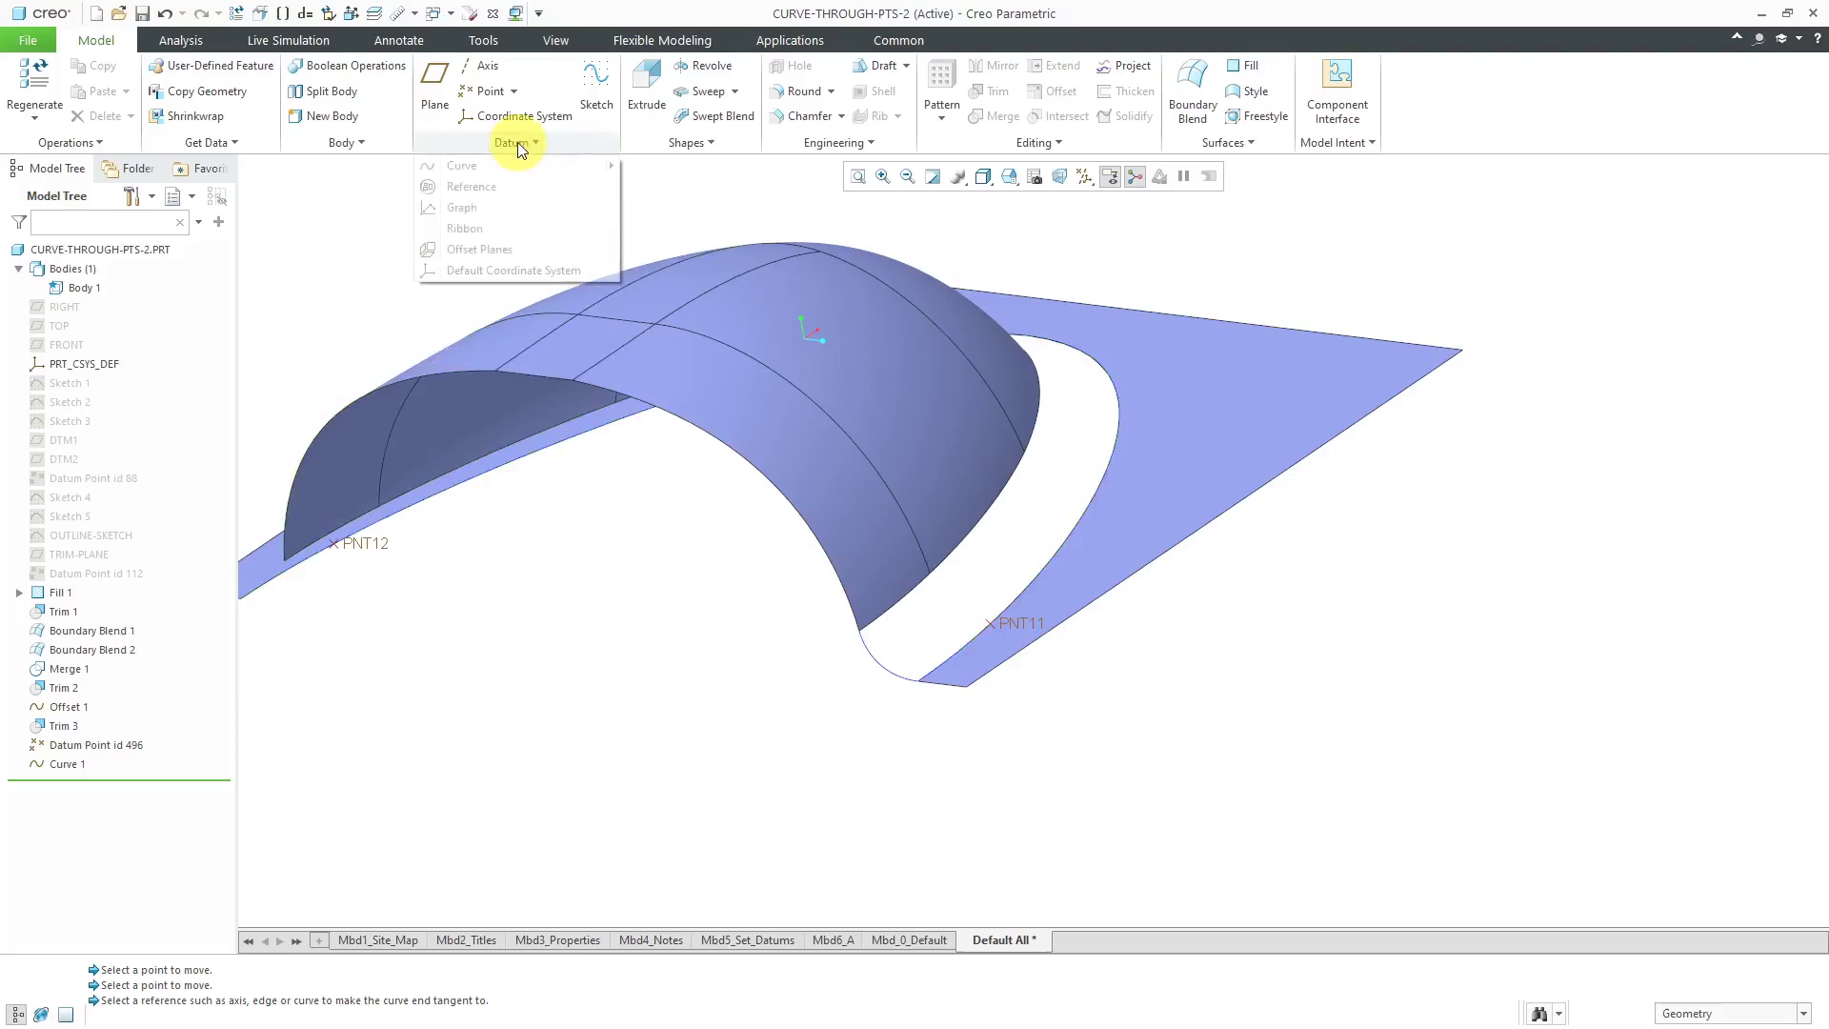
mouse_move(524, 168)
left_click(678, 168)
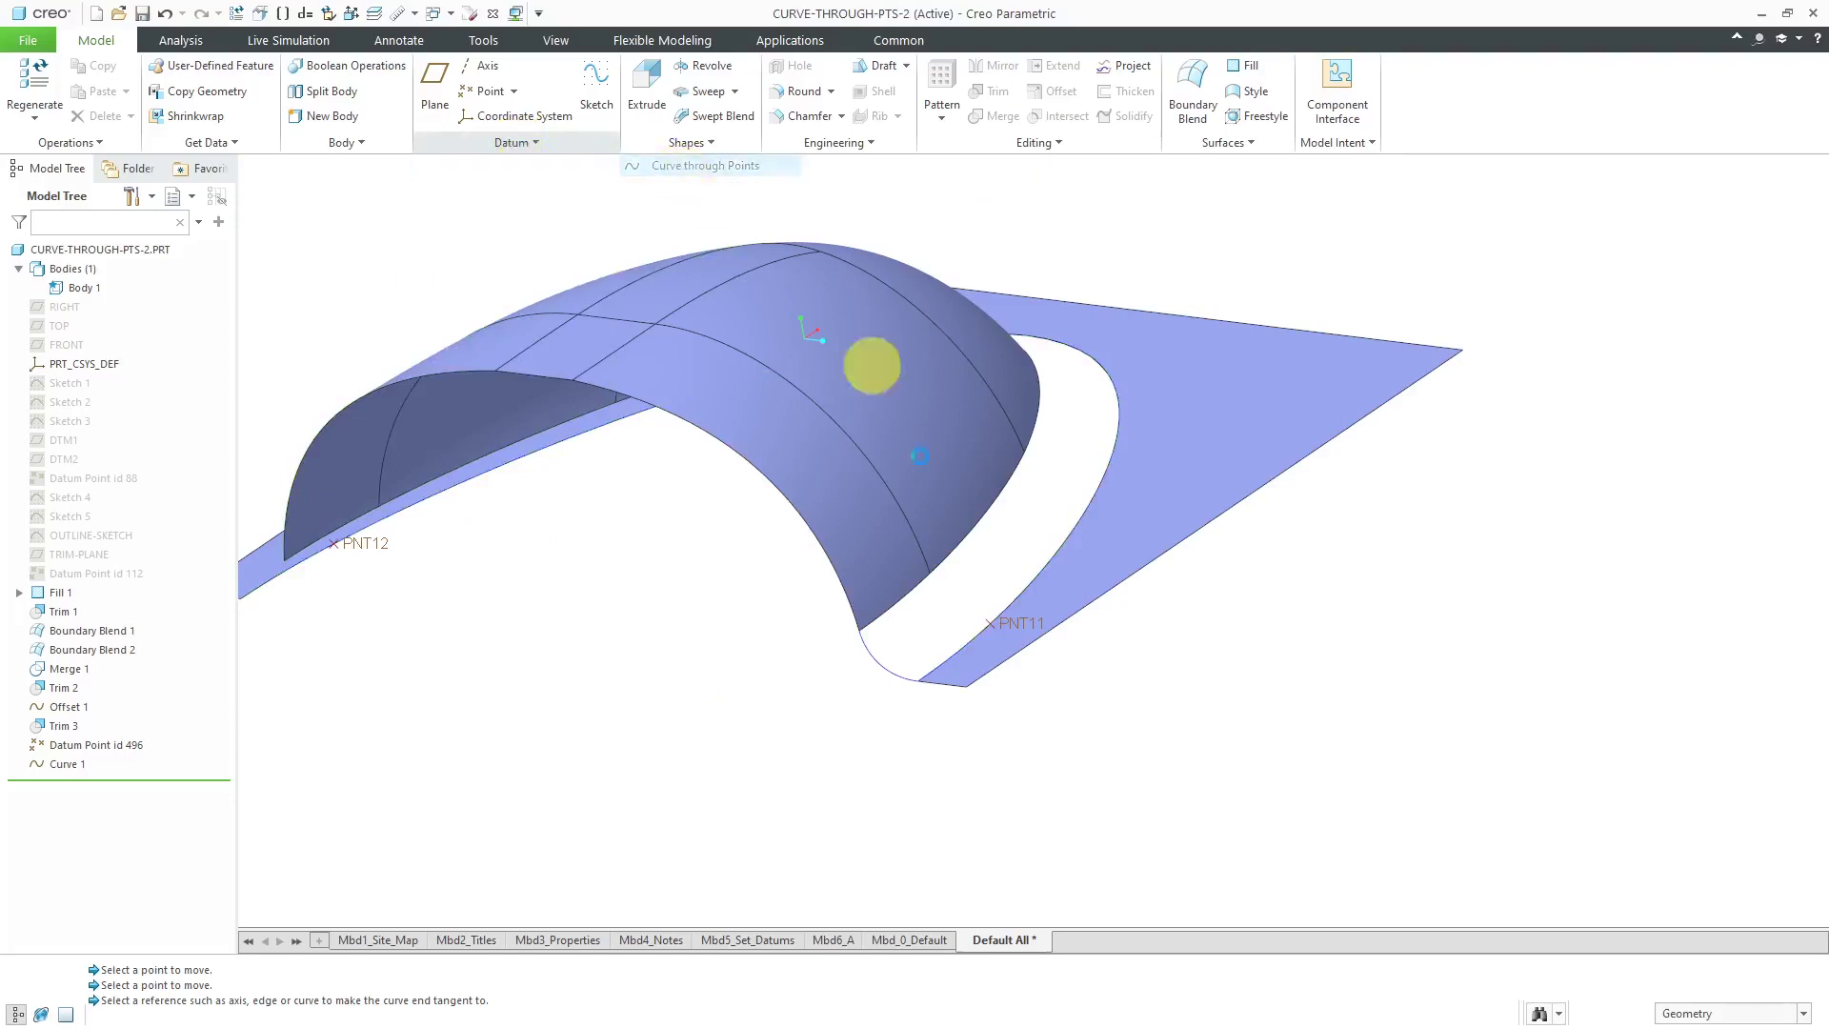
left_click(928, 585)
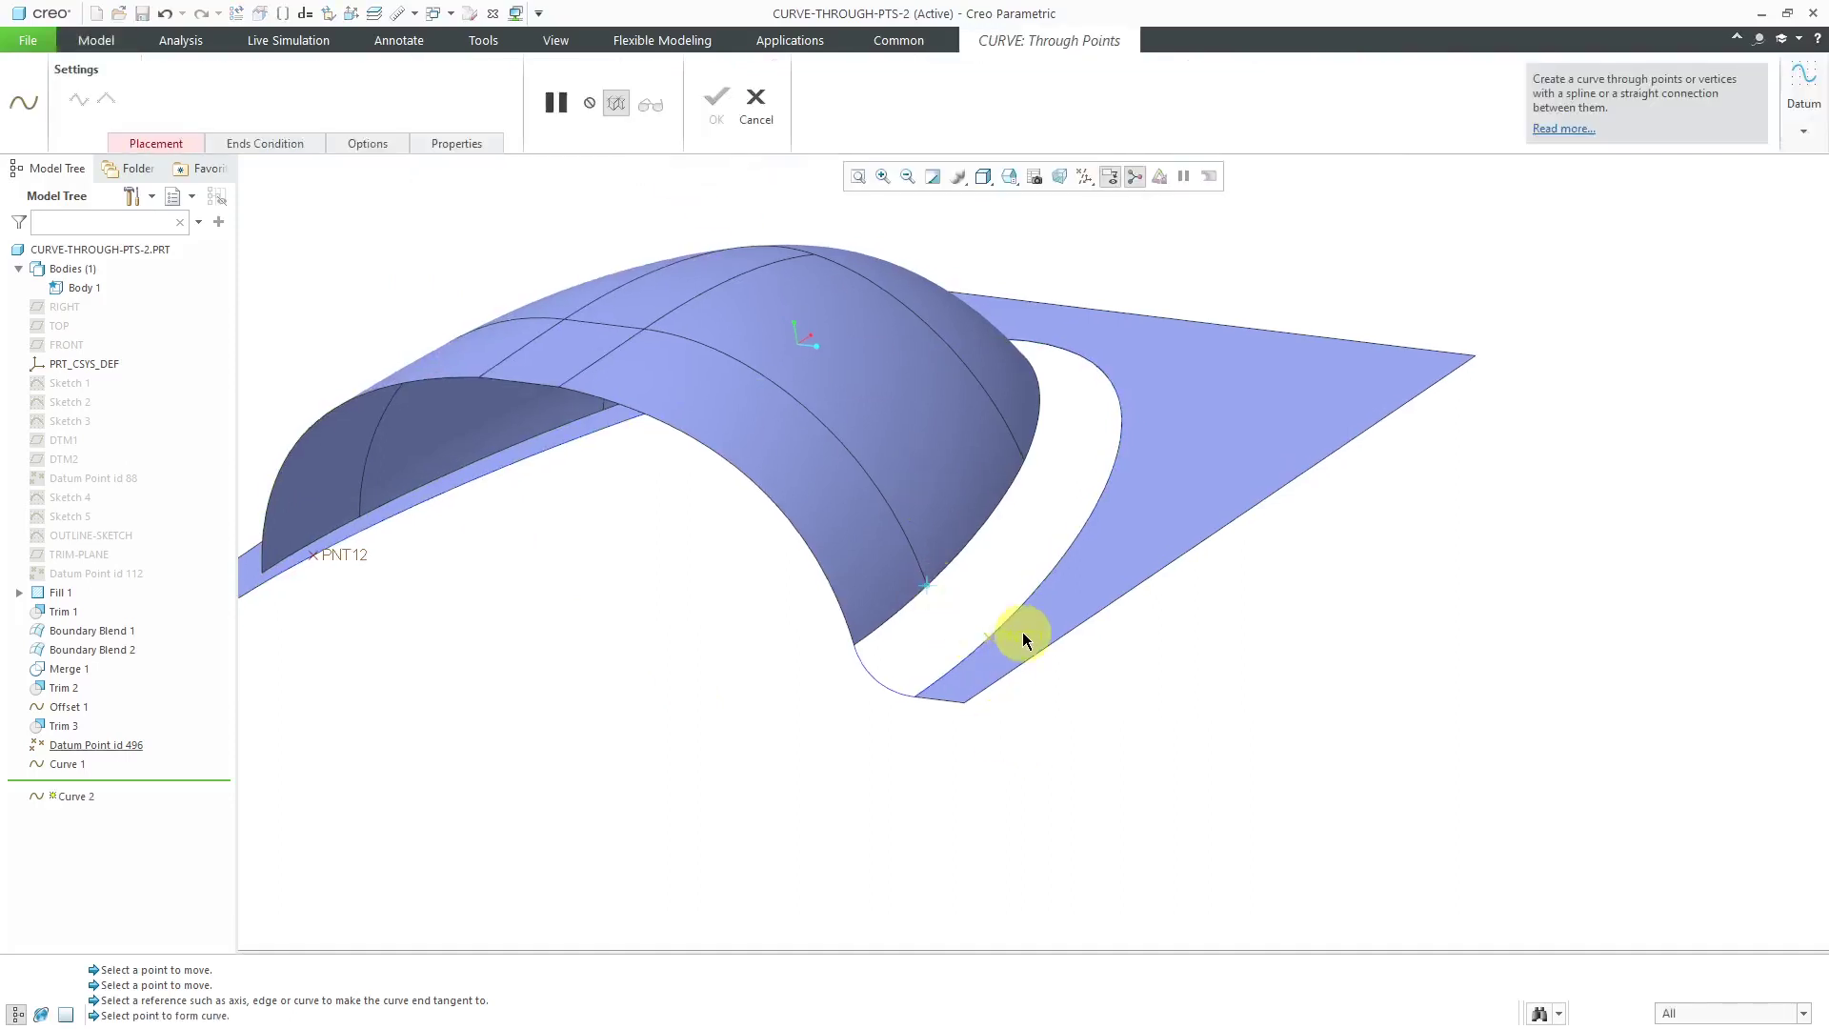
left_click(1013, 634)
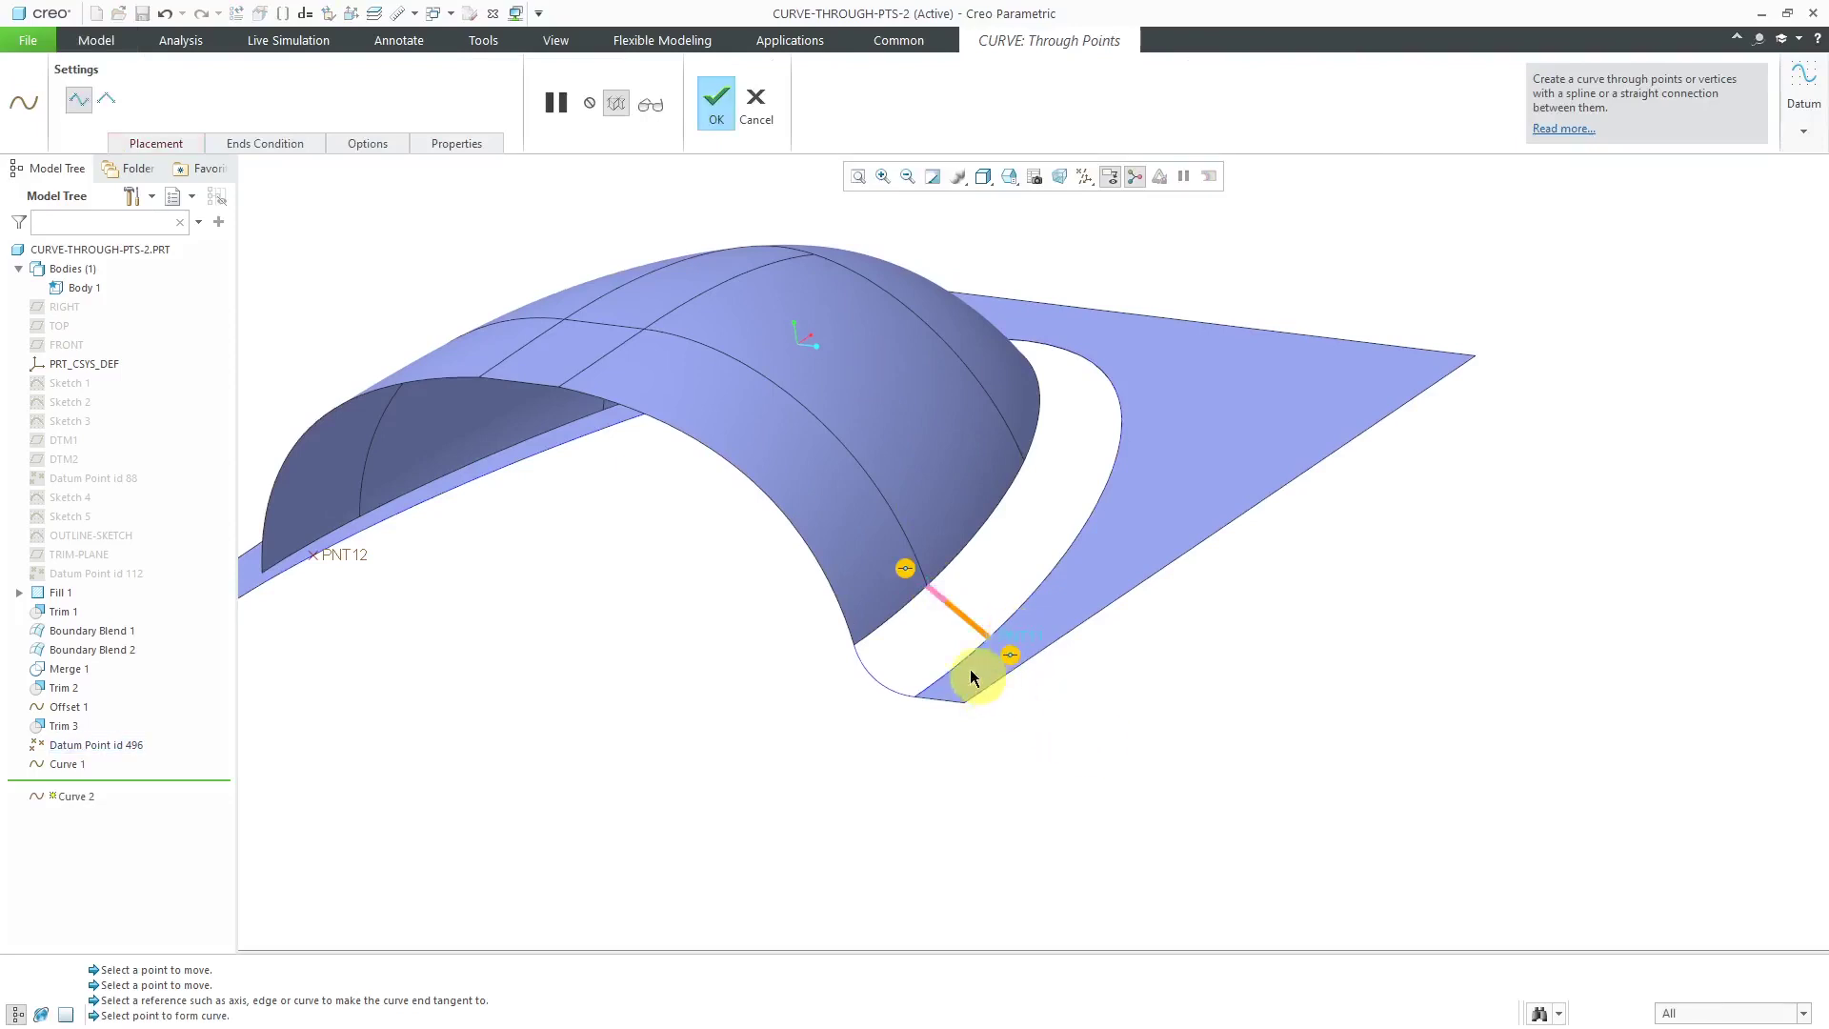
Make the new curve's start tangent to the dome's edge.
right_click(907, 572)
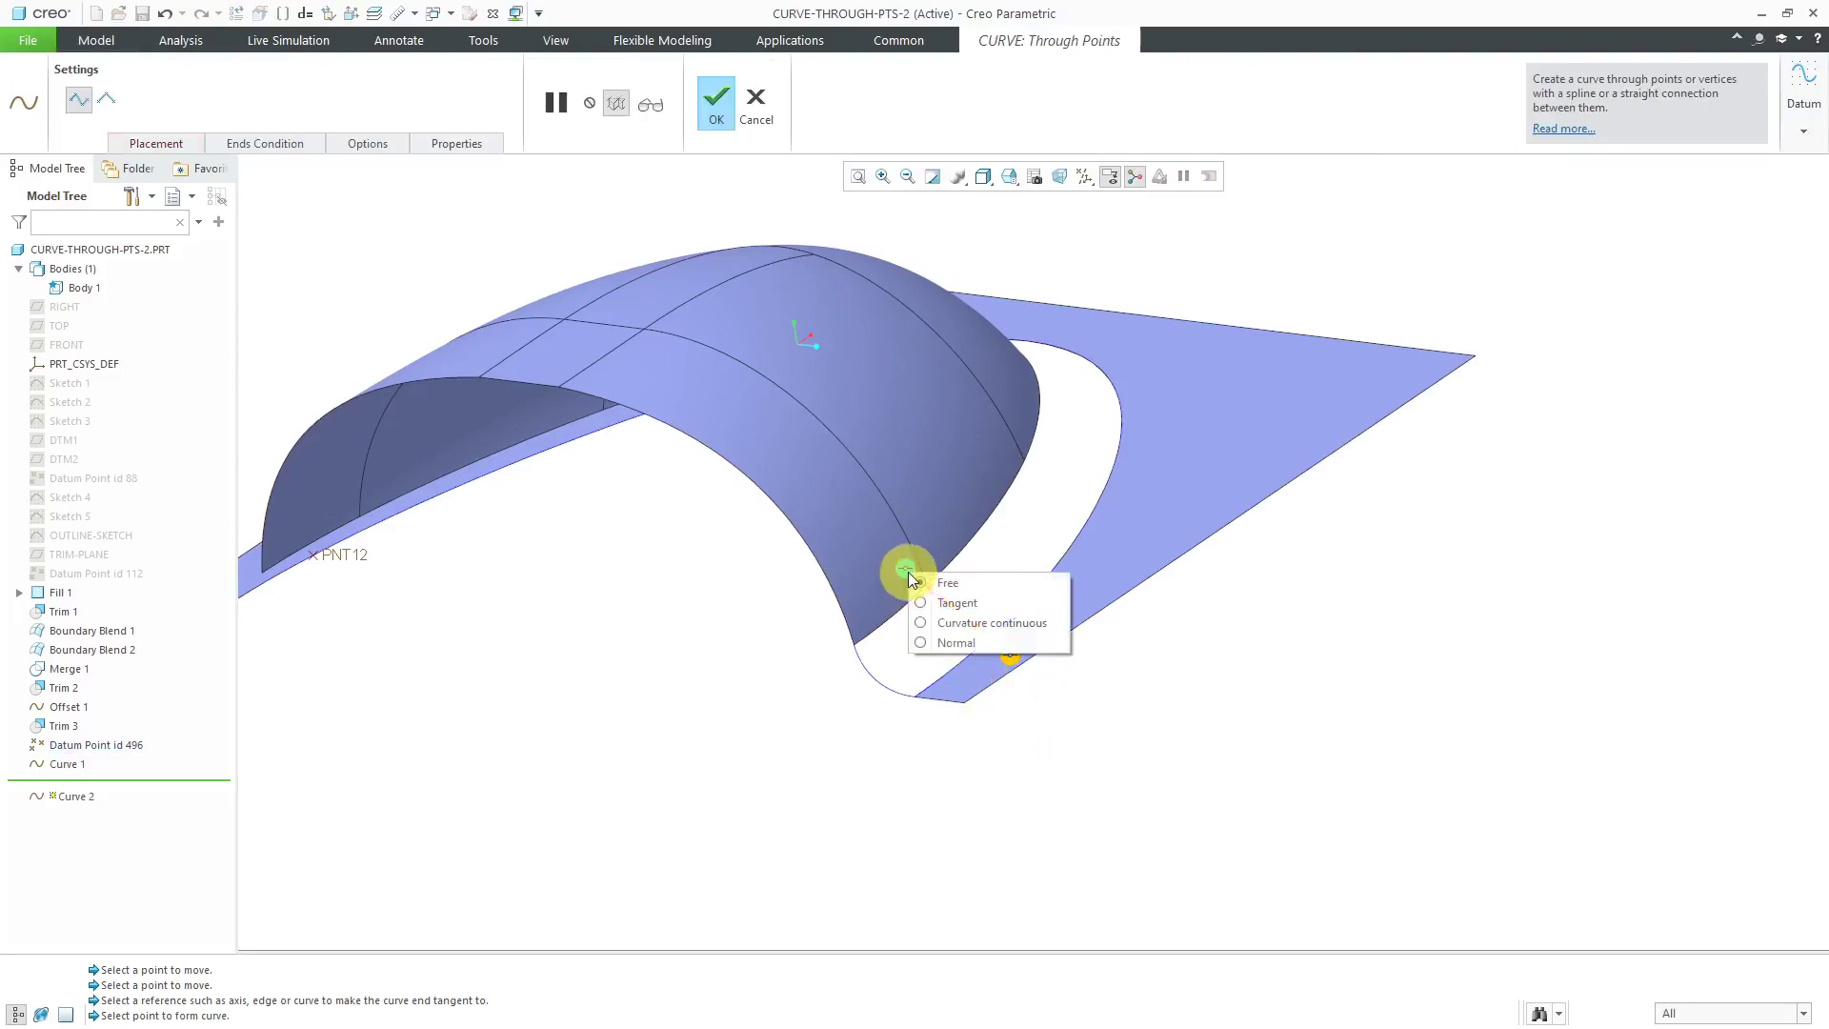
left_click(962, 623)
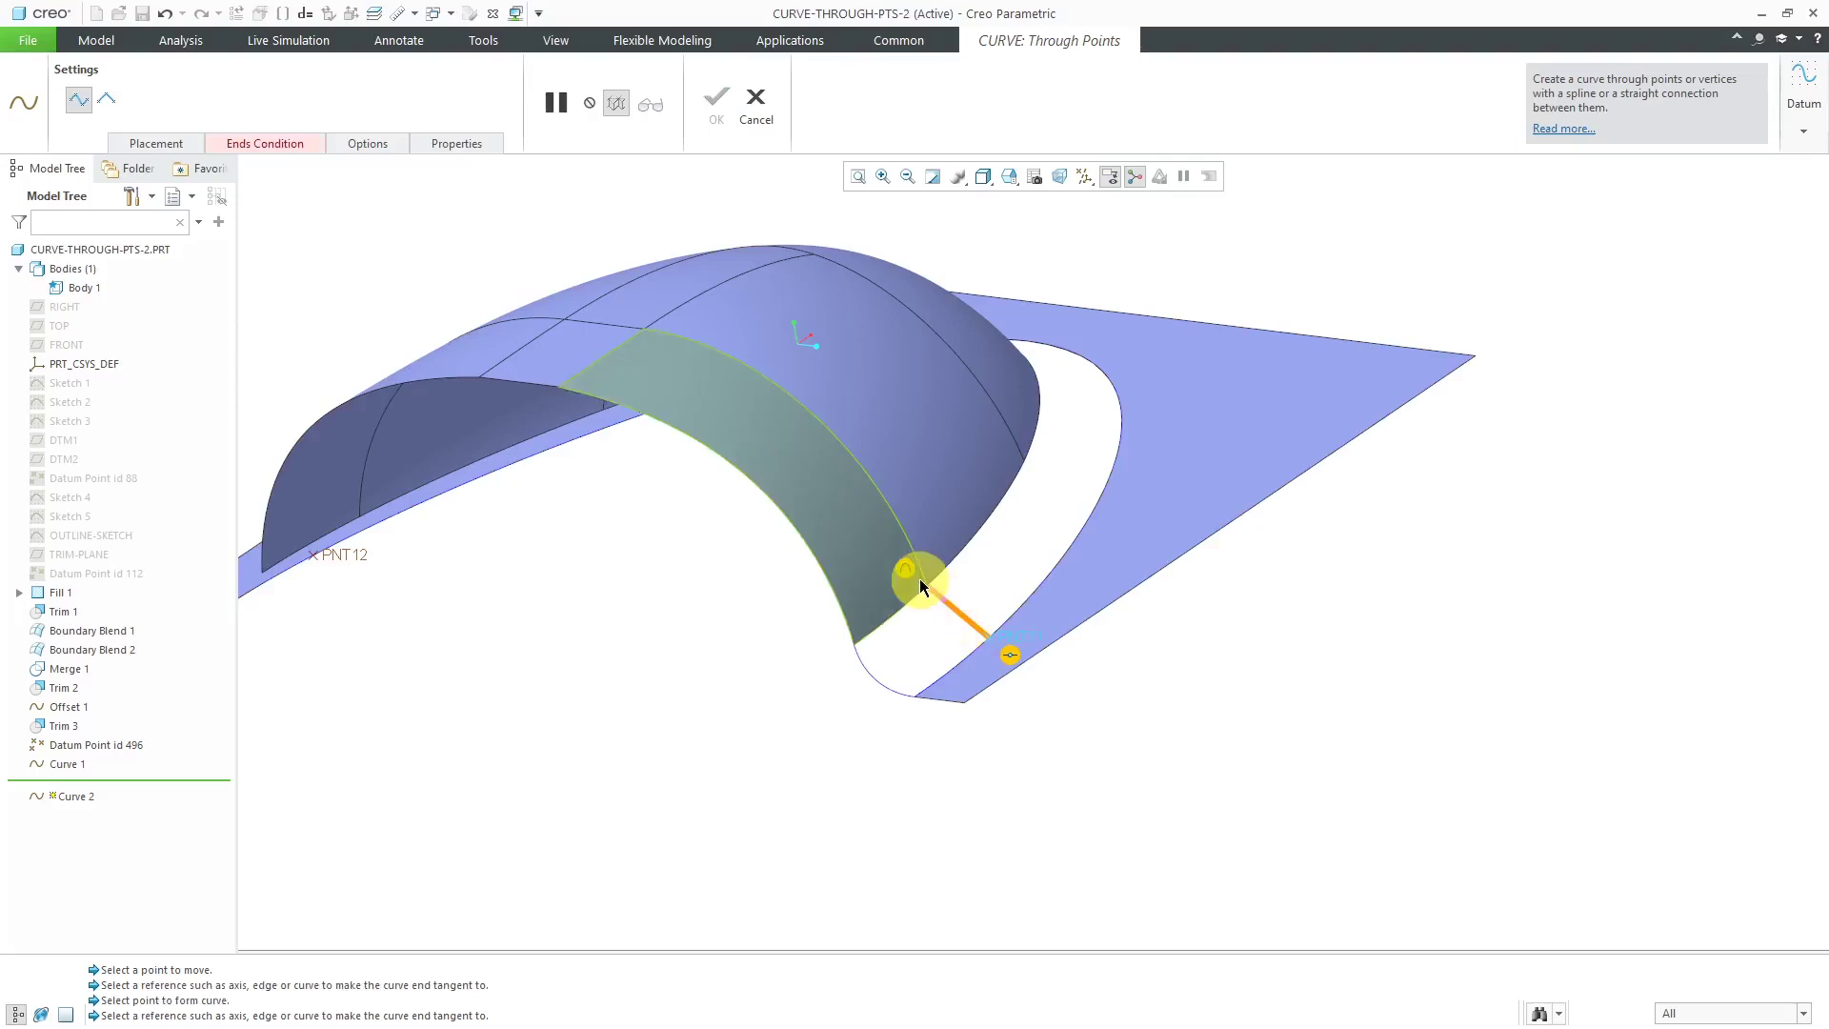
left_click(924, 585)
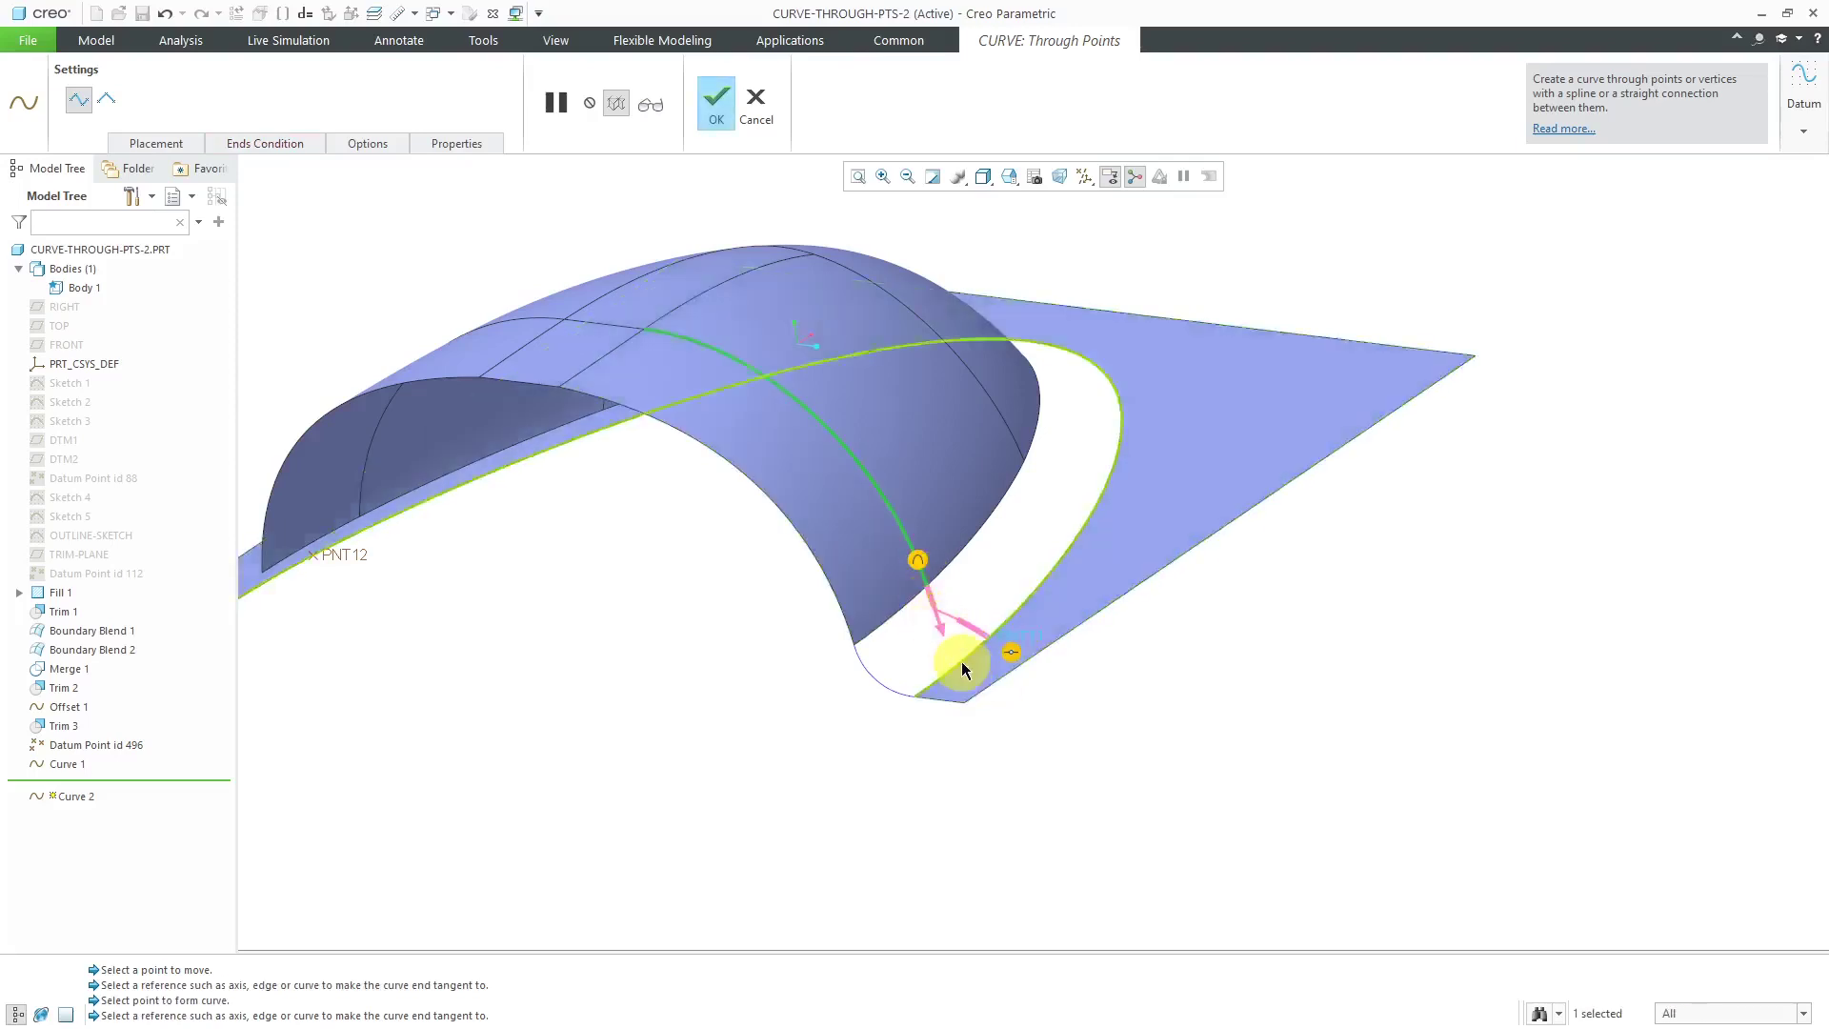
scroll(962, 654, "up", 5)
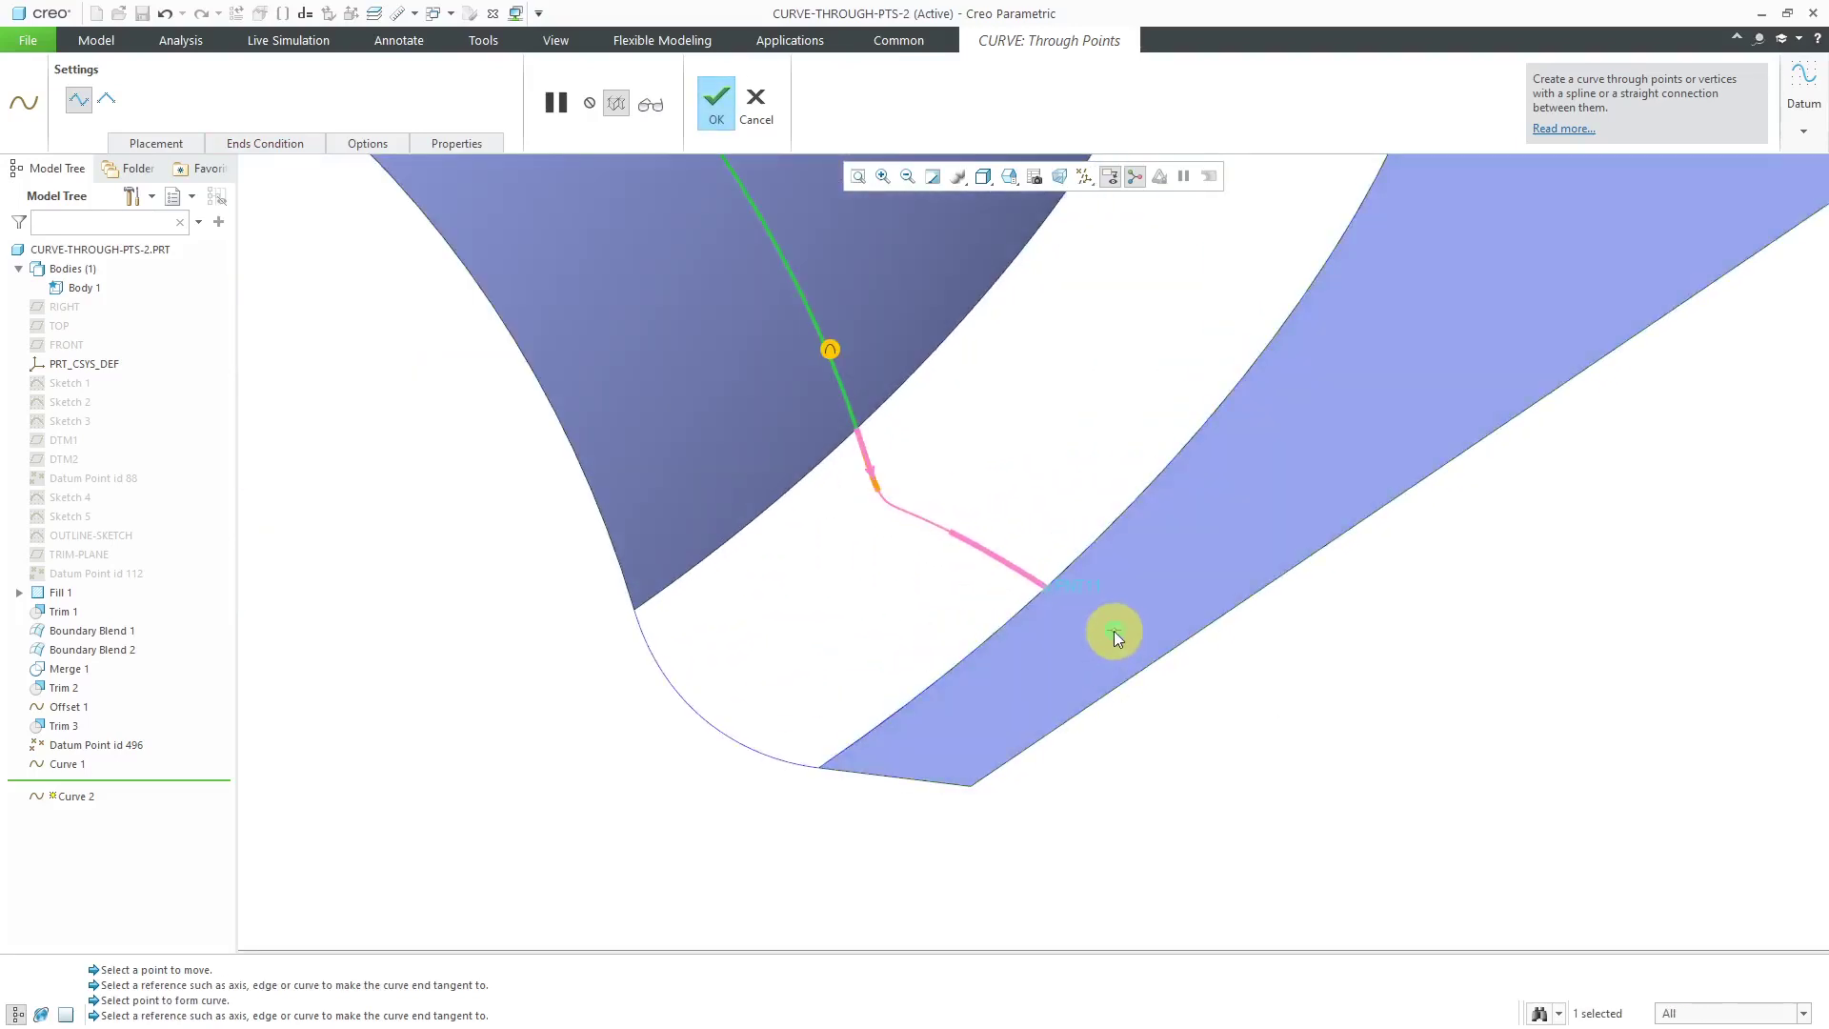
Make the curve's end curvature continuous with the flat surface.
right_click(1113, 630)
left_click(1170, 682)
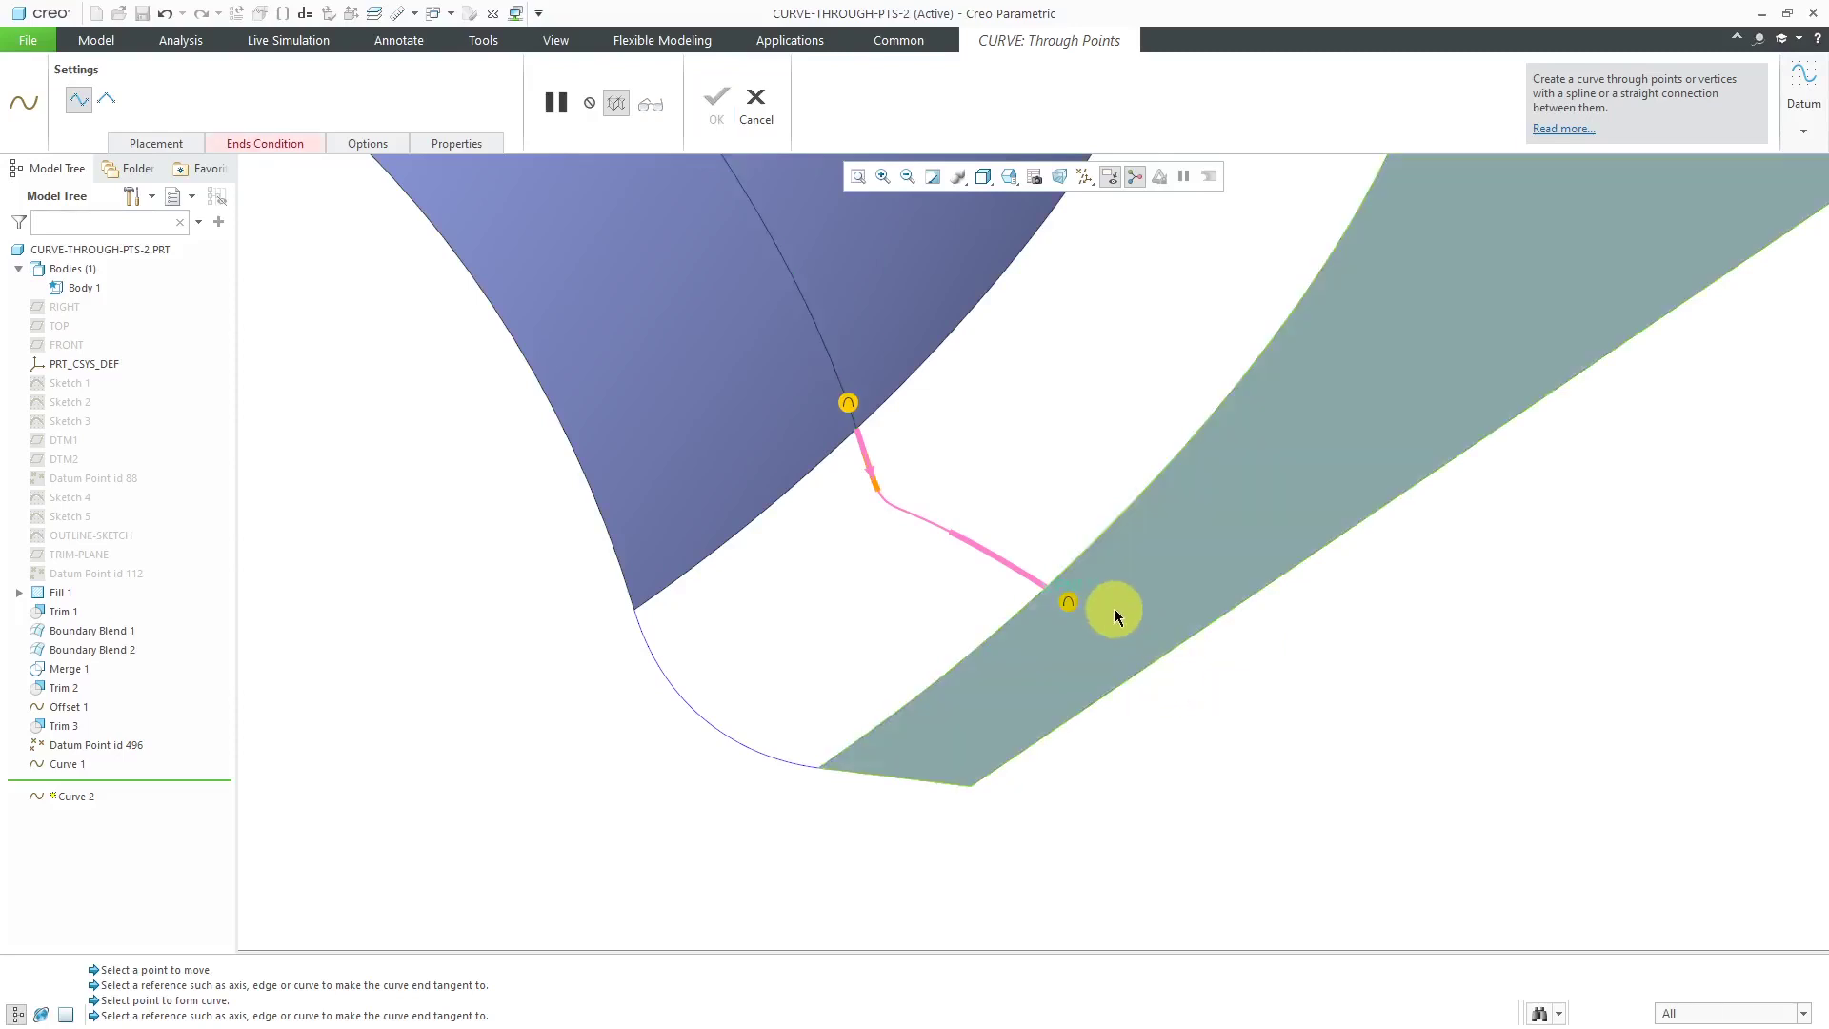
left_click(1113, 608)
middle_click_drag(1135, 643, 870, 600)
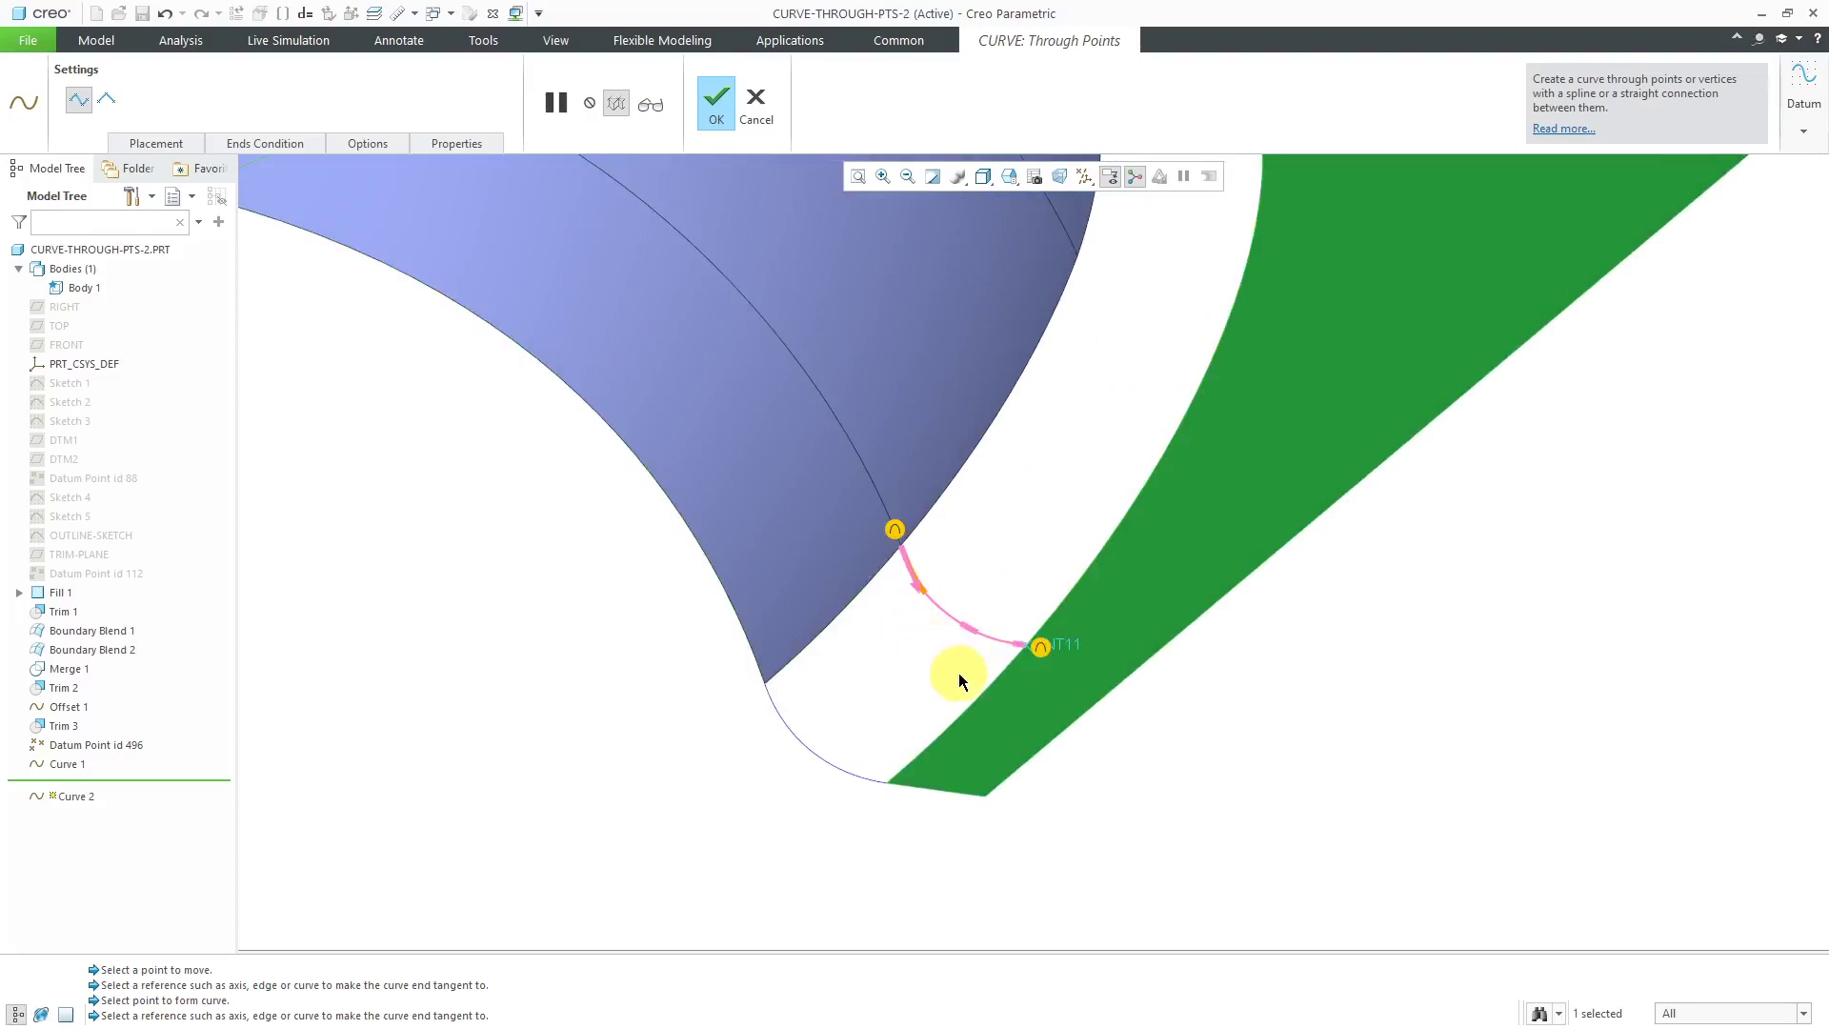
scroll(958, 673, "up", 3)
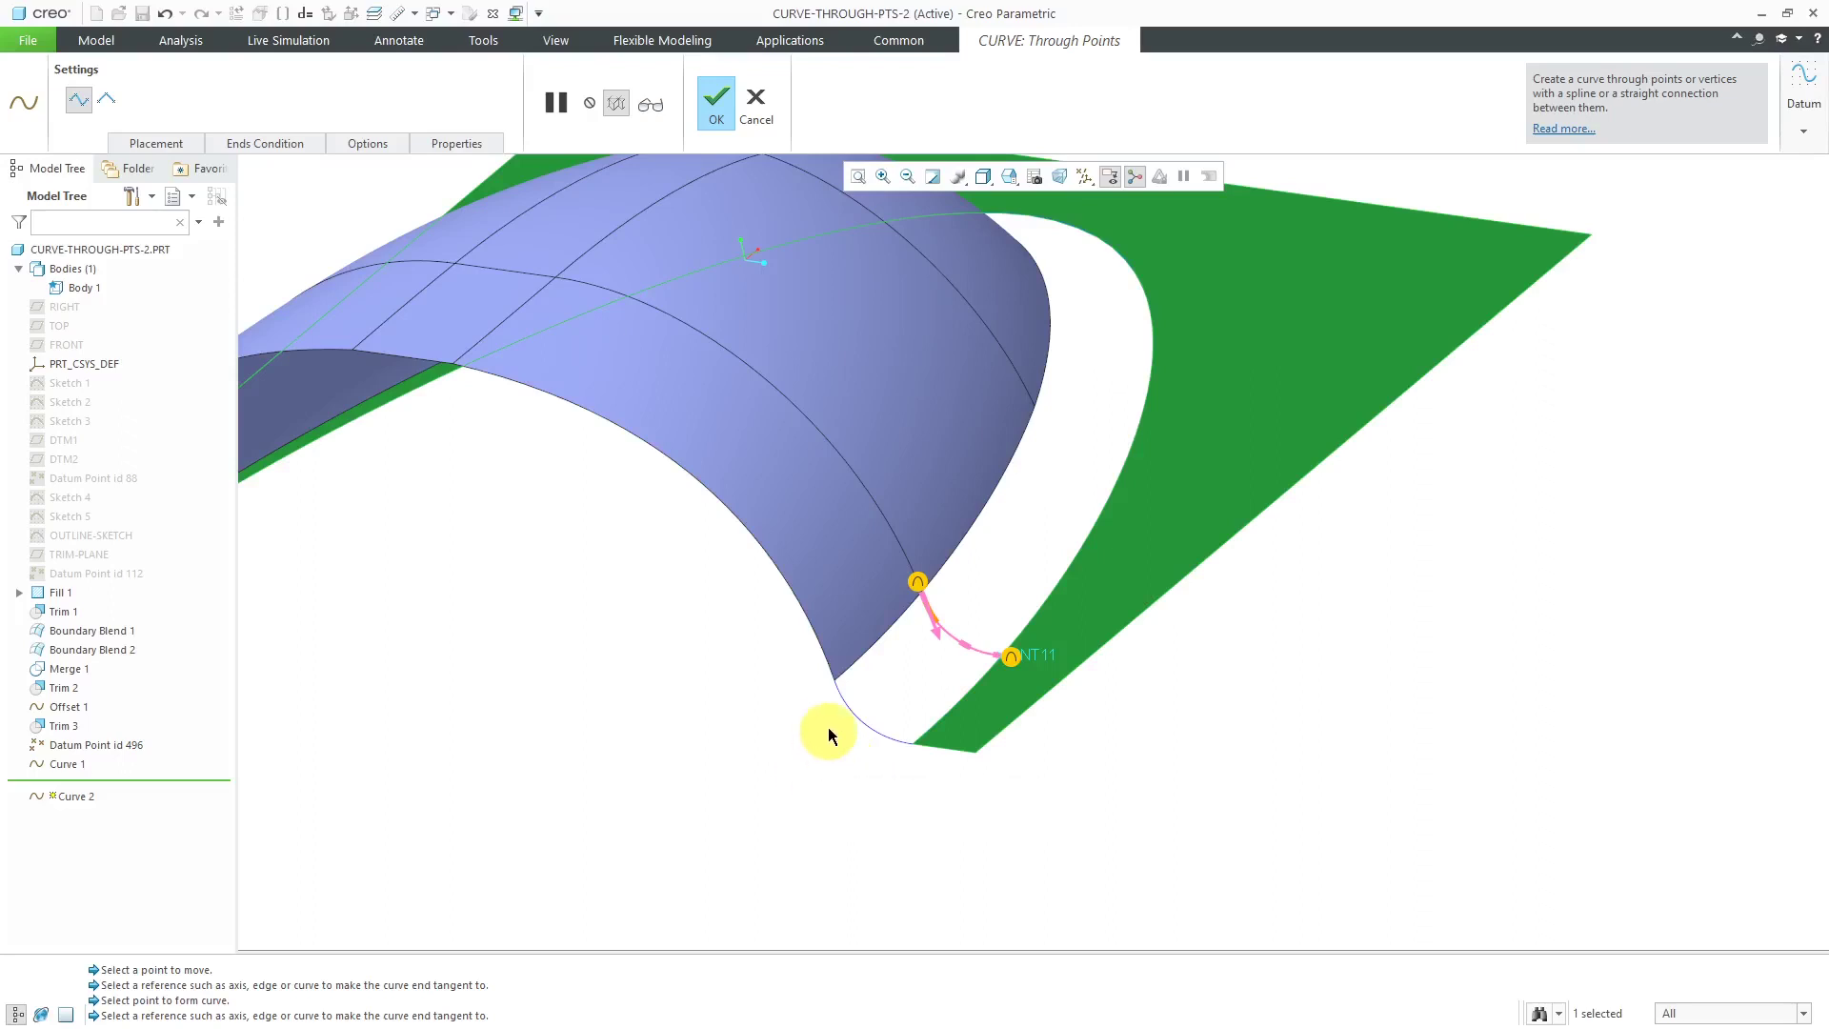
Finish Curve 2, then make Curve 1's end point curvature continuous with the trimmed edge.
left_click(714, 102)
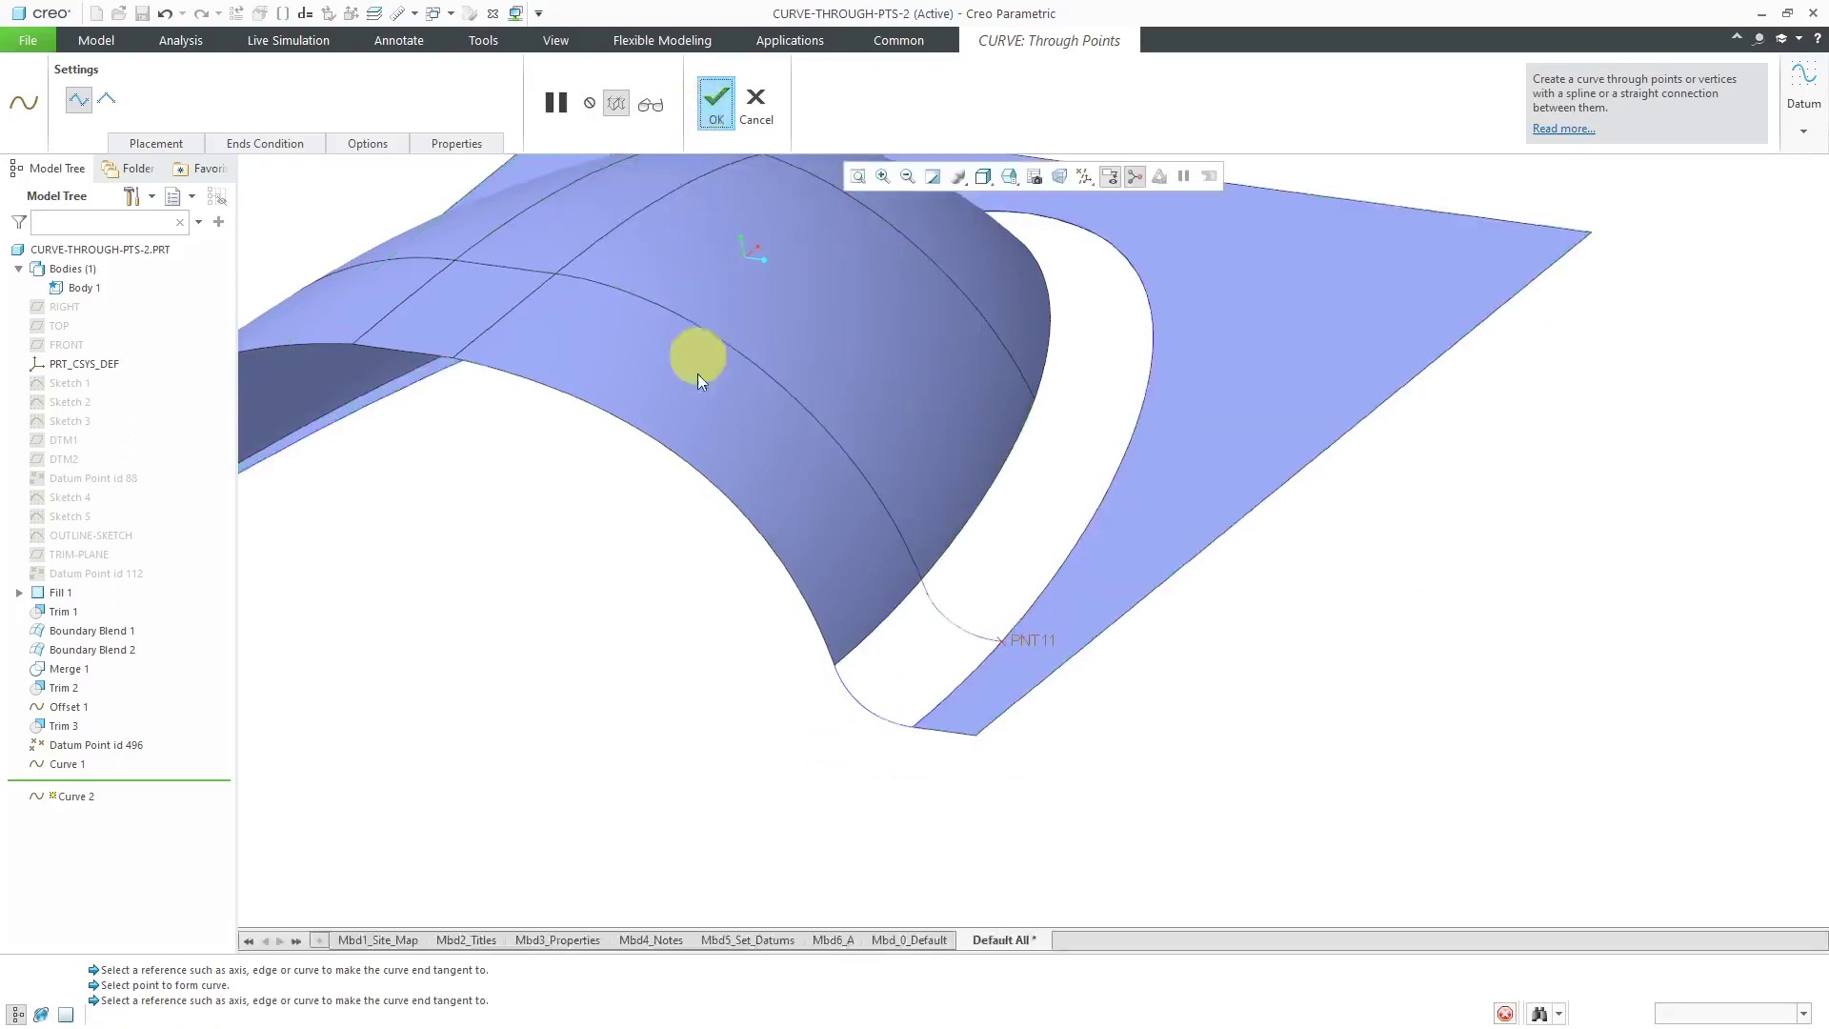
scroll(924, 605, "down", 3)
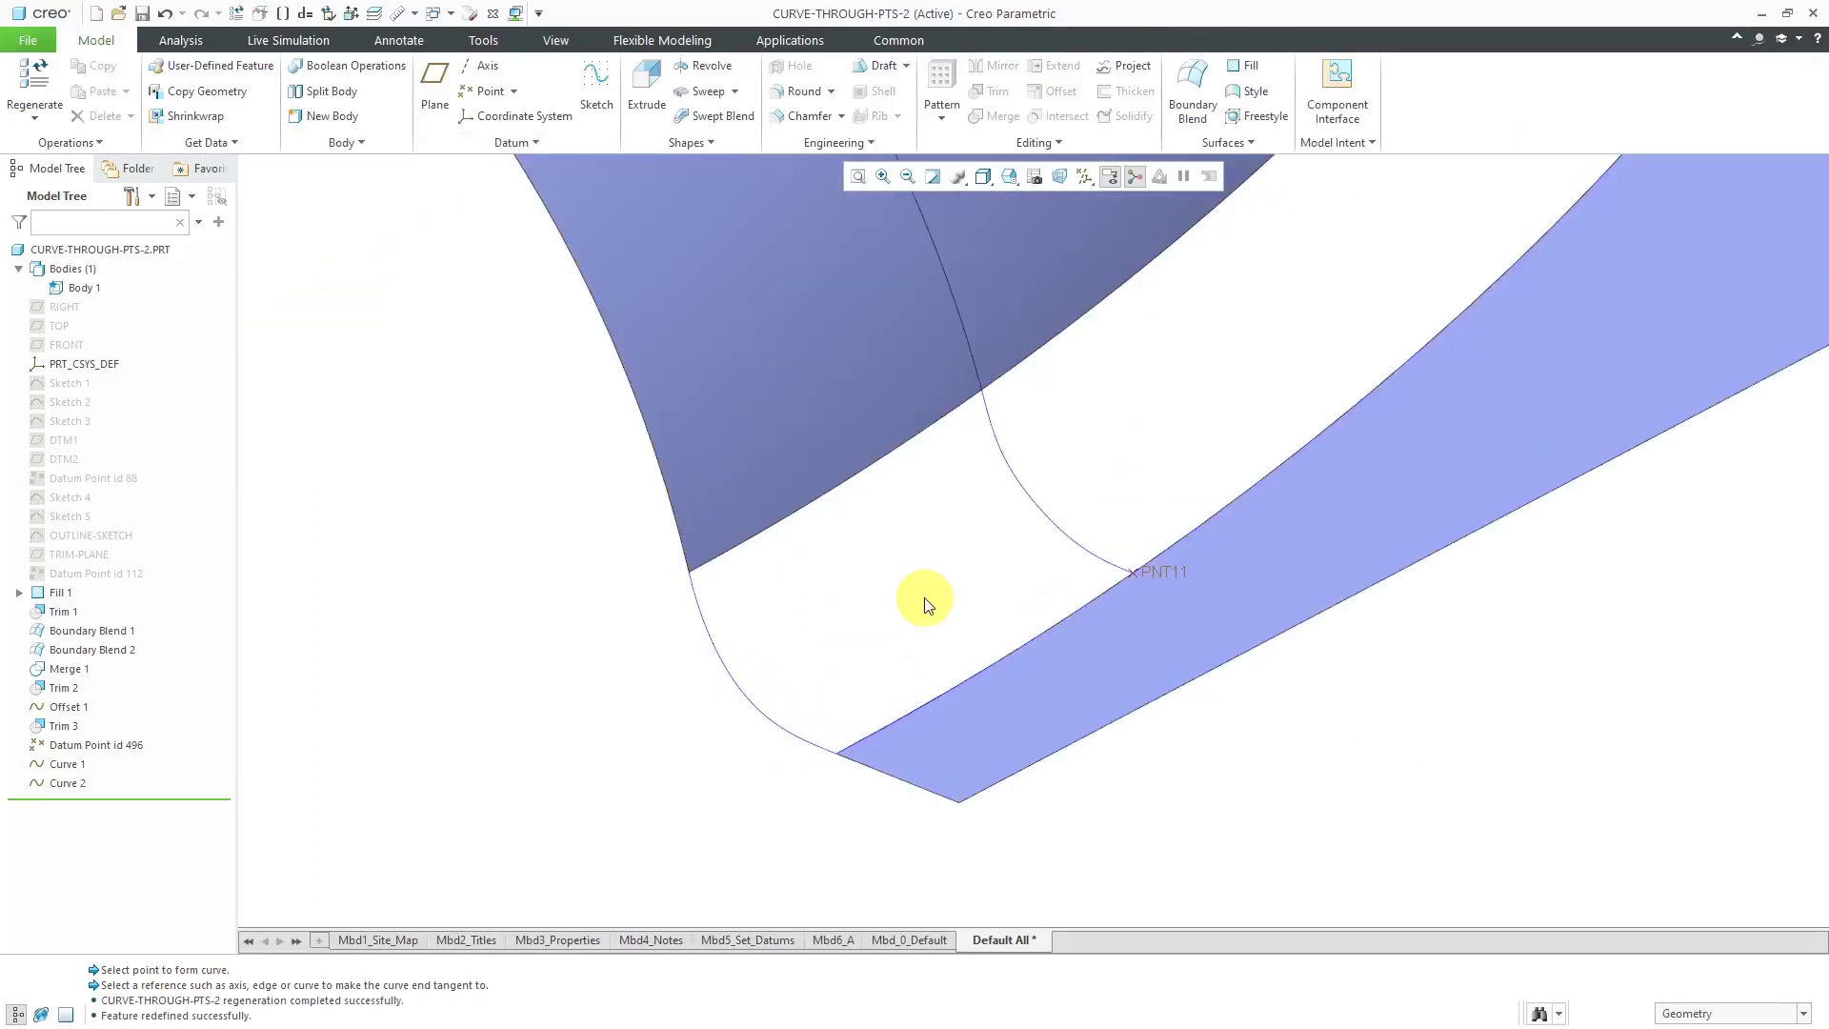
left_click(713, 642)
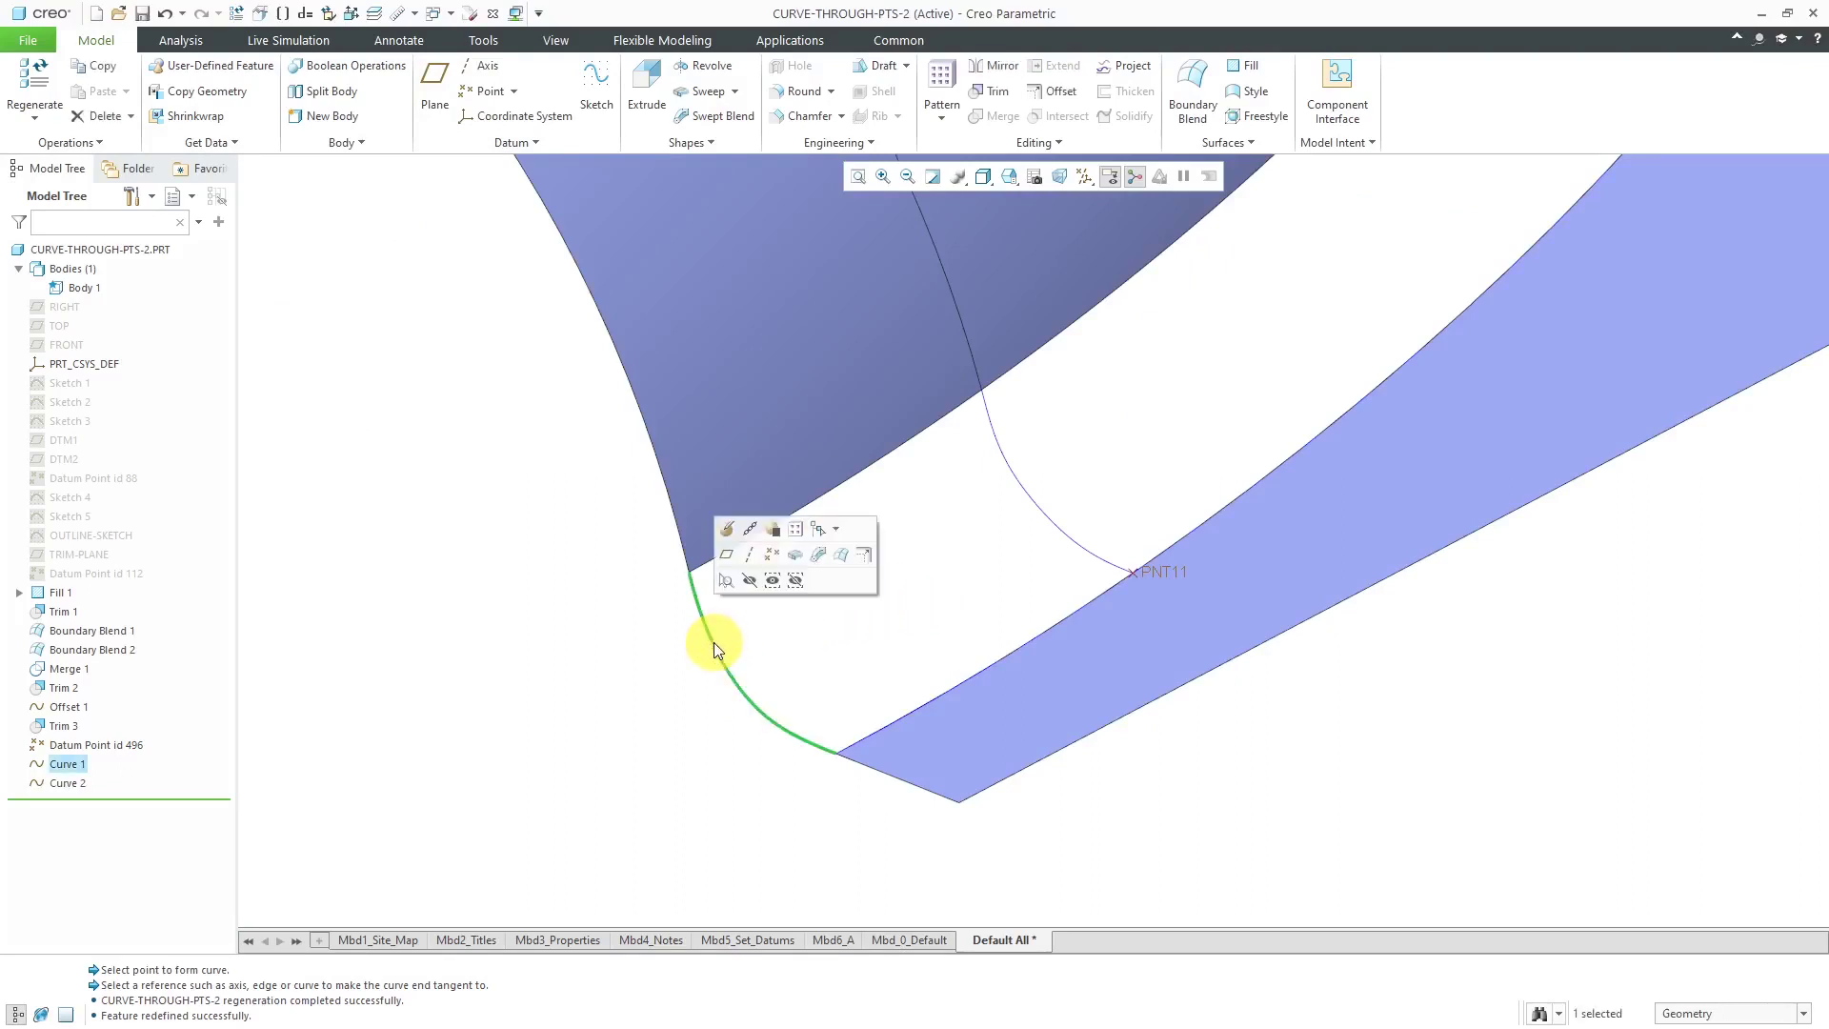
left_click(727, 531)
left_click(234, 142)
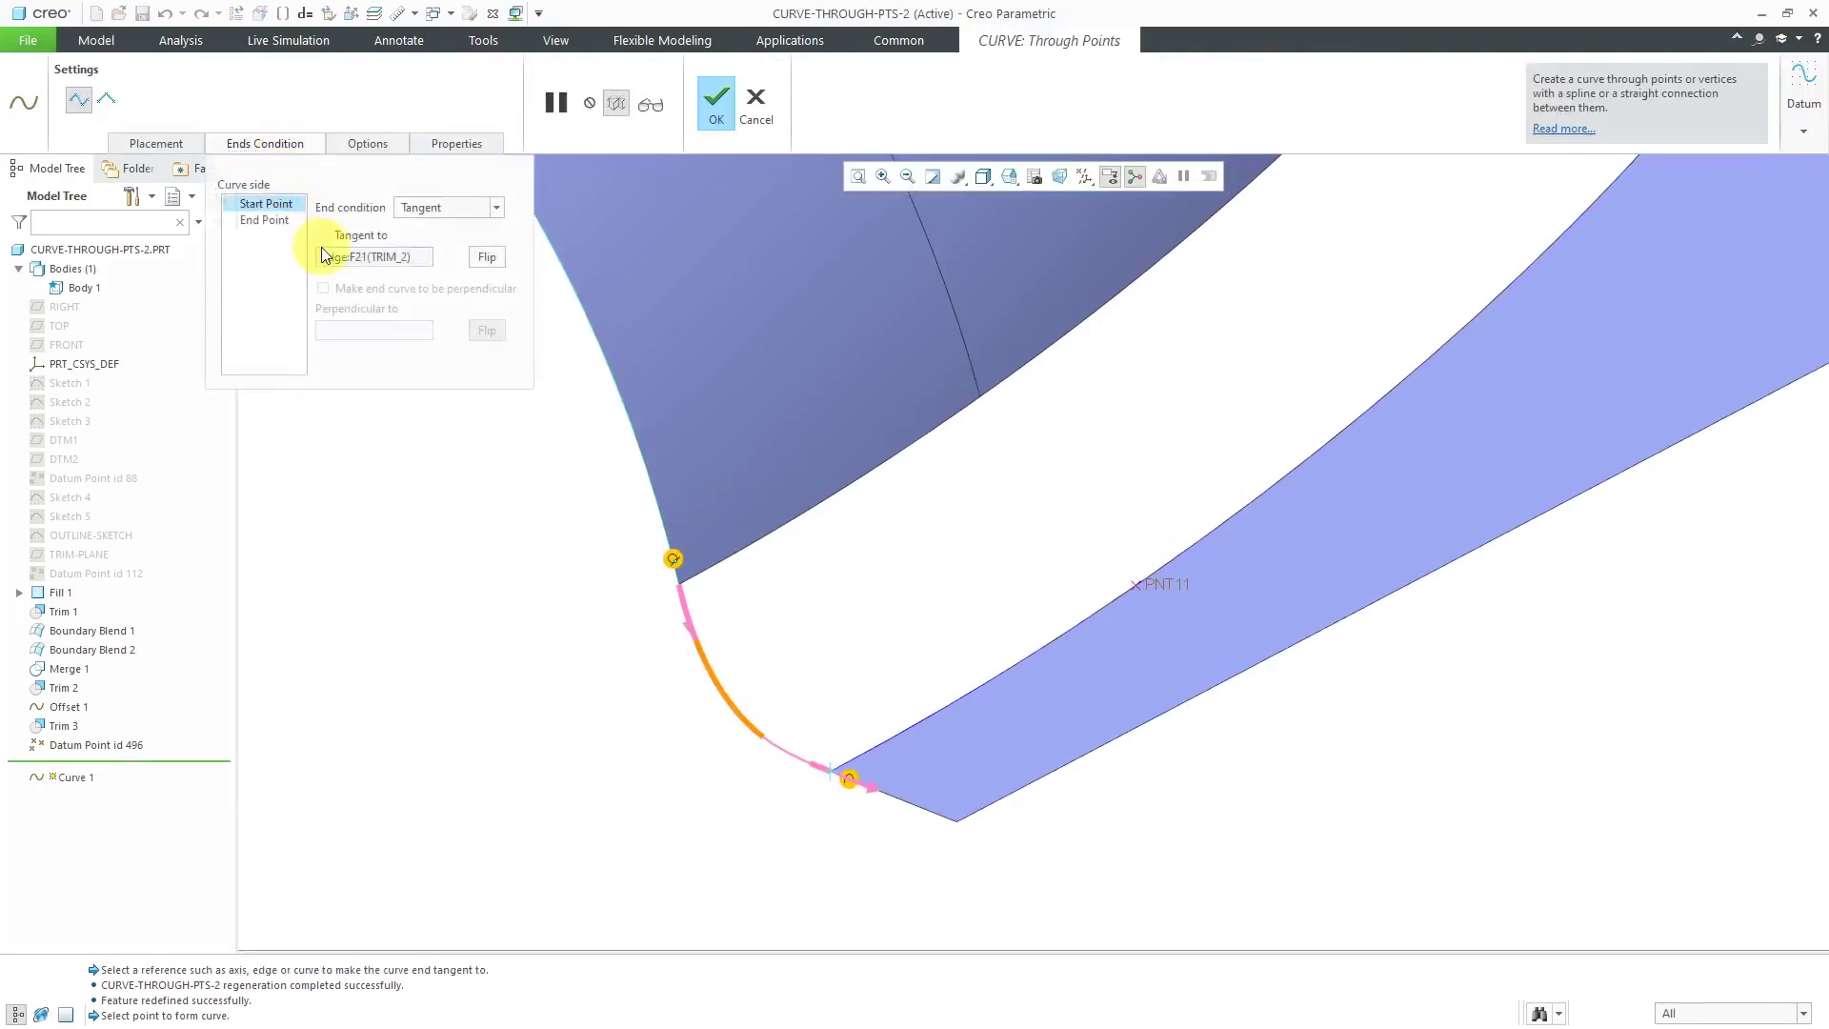
left_click(259, 220)
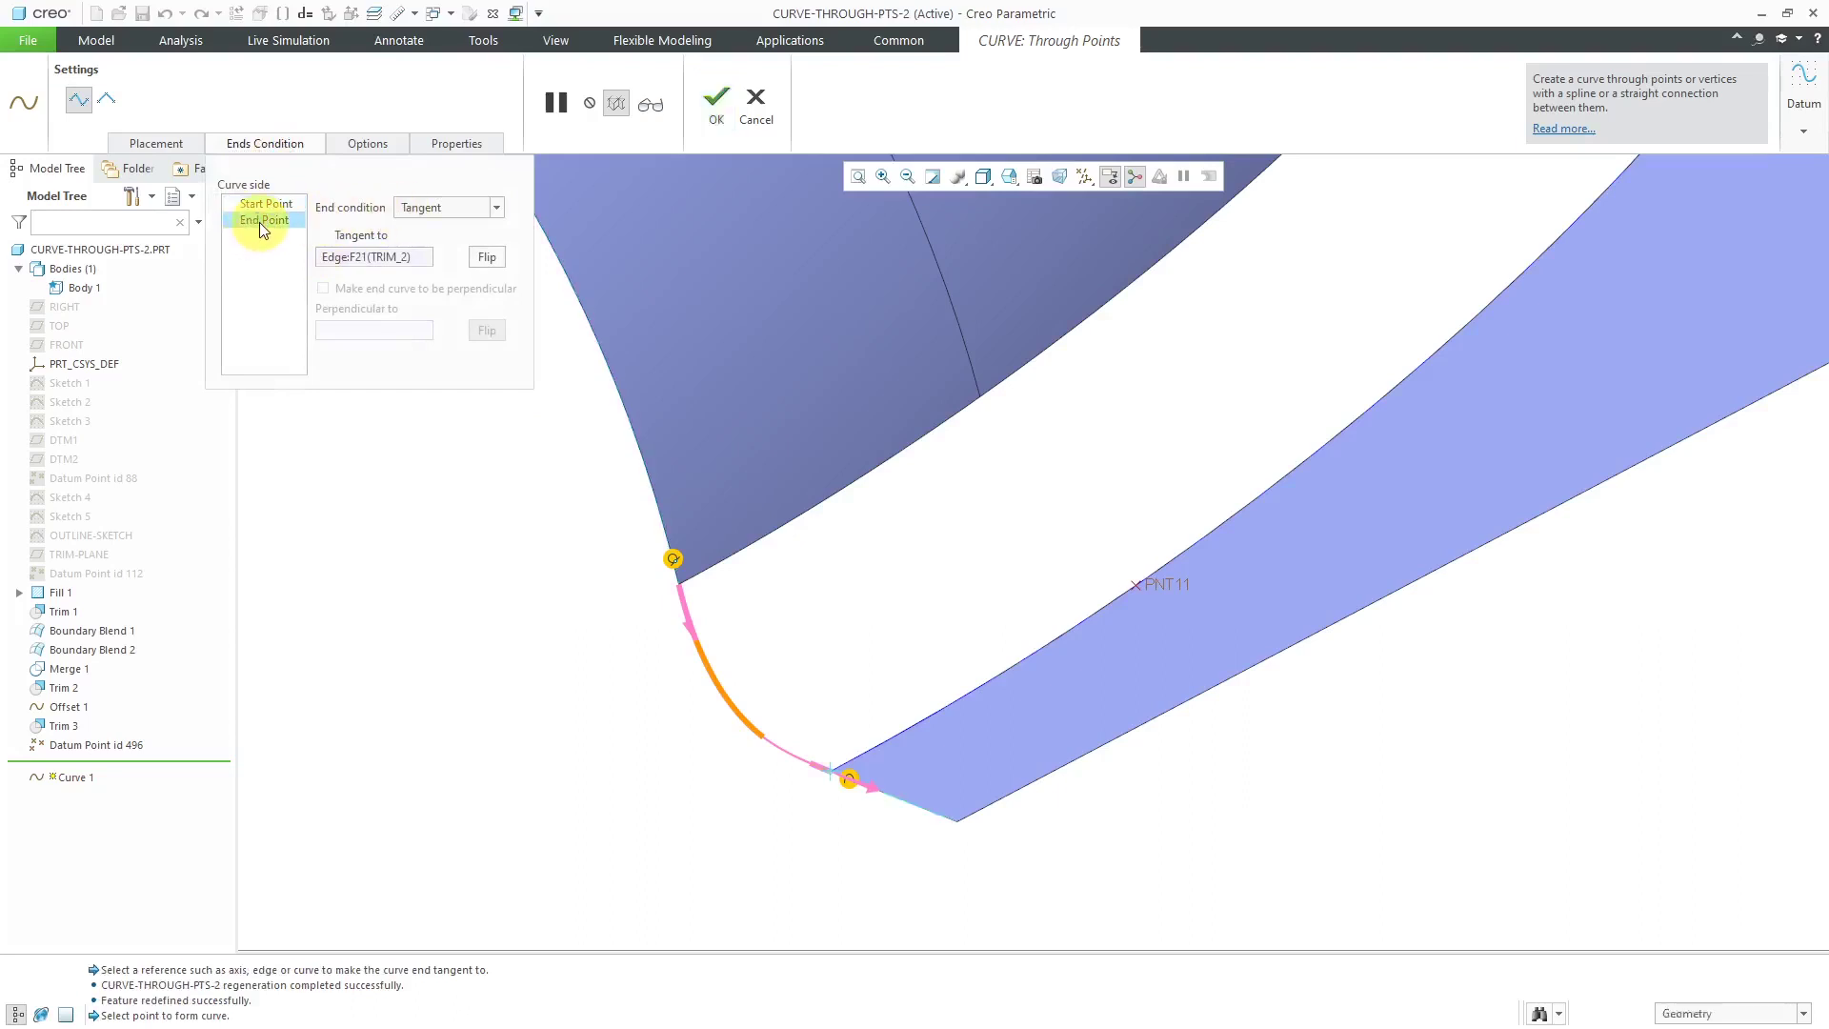
left_click(443, 206)
left_click(430, 250)
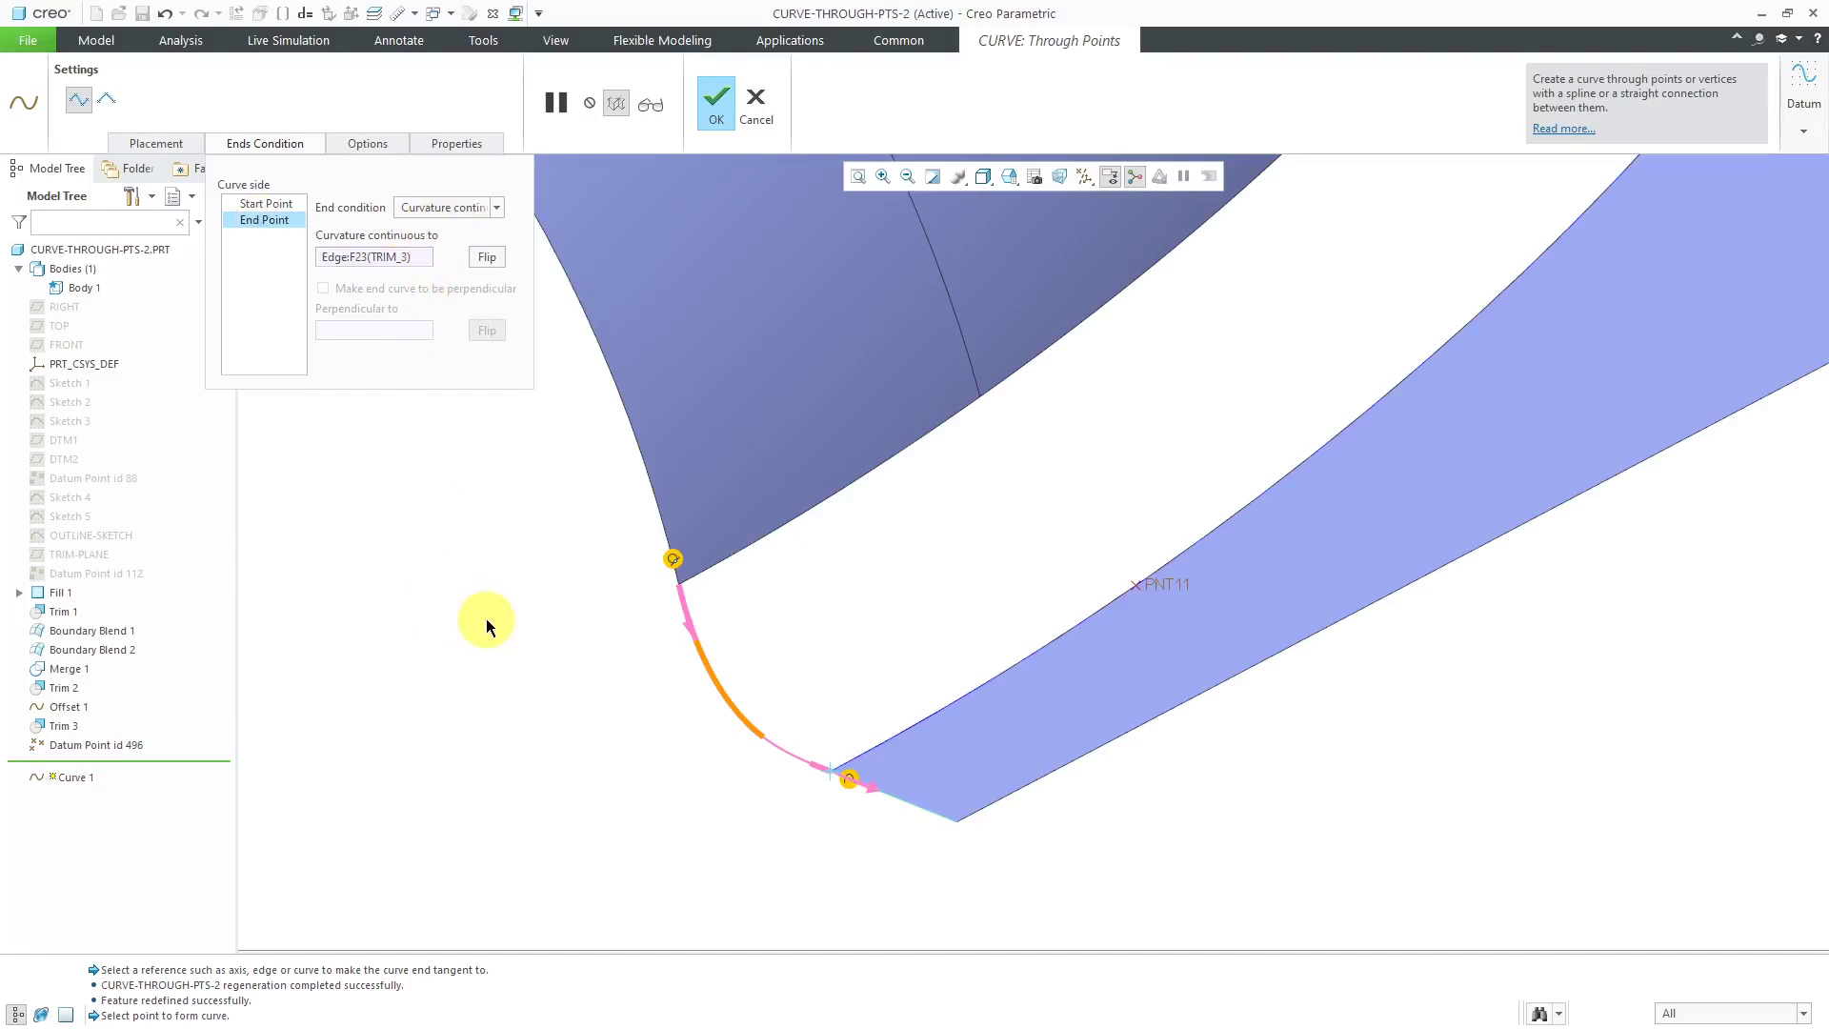
left_click(714, 112)
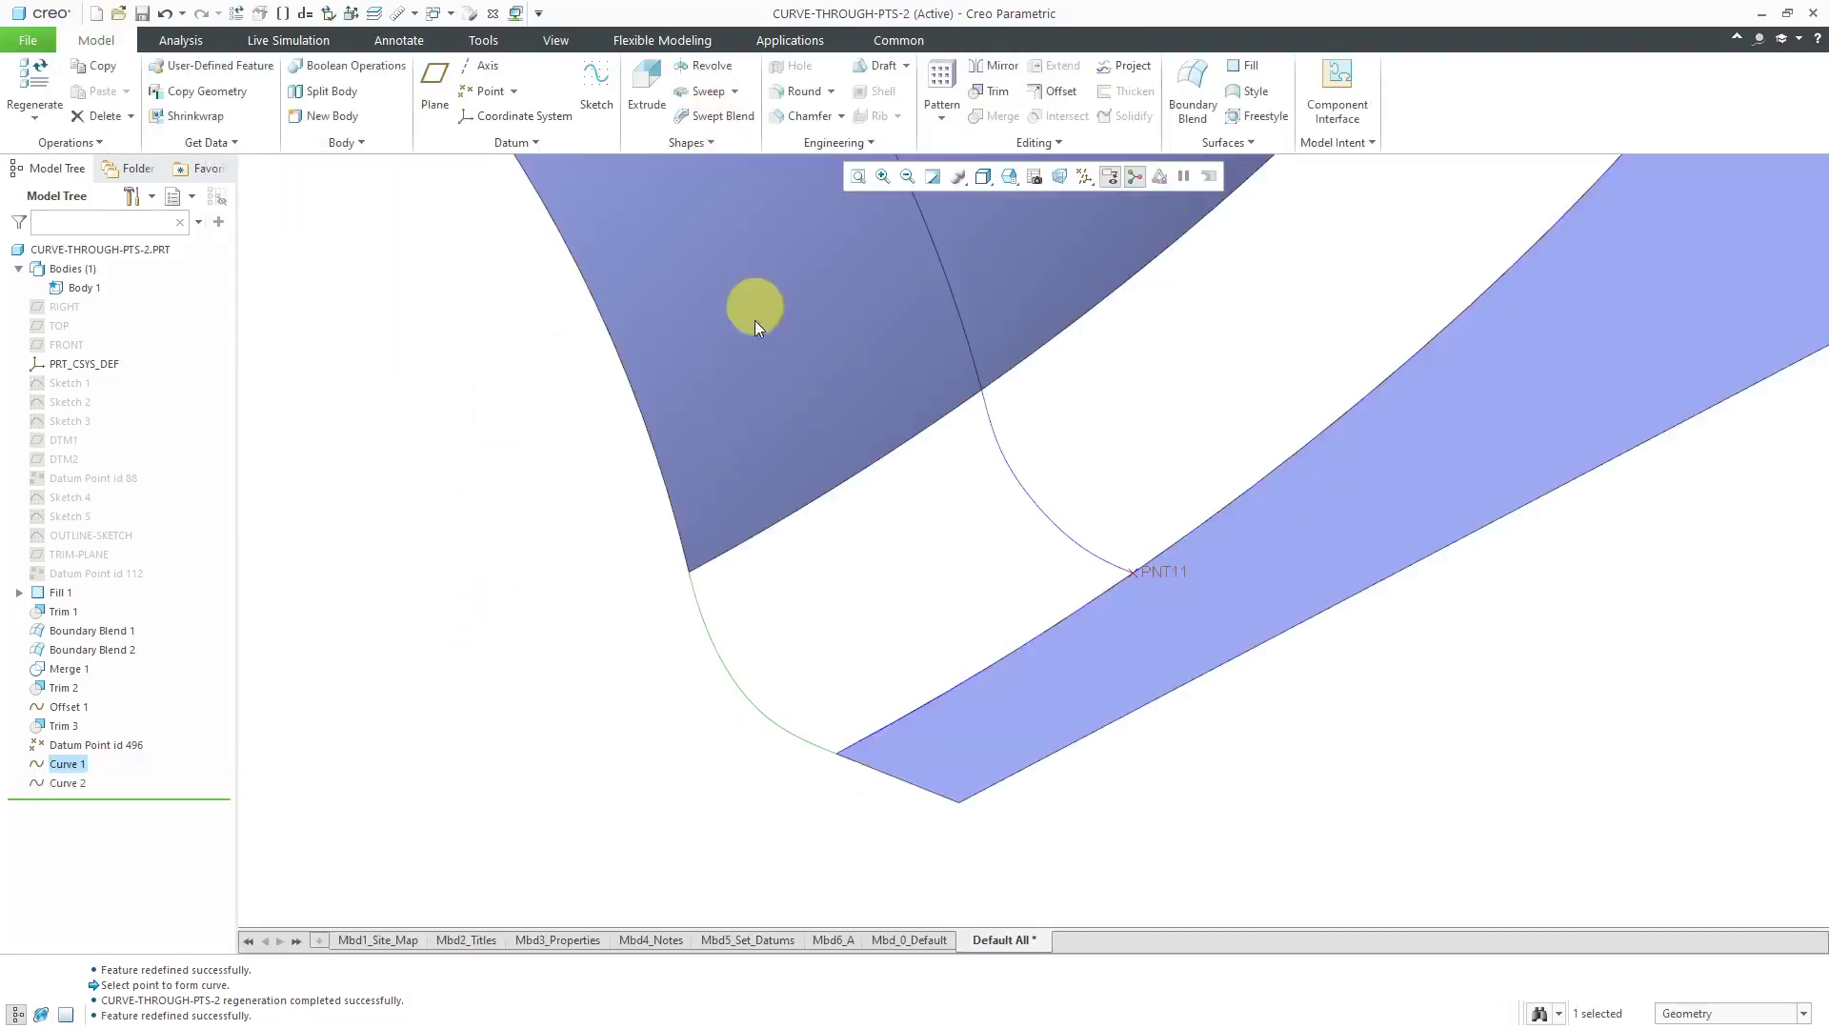
Review Curve 2's end conditions, confirming curvature continuity with fill surface F16(FILL_1).
left_click(1052, 525)
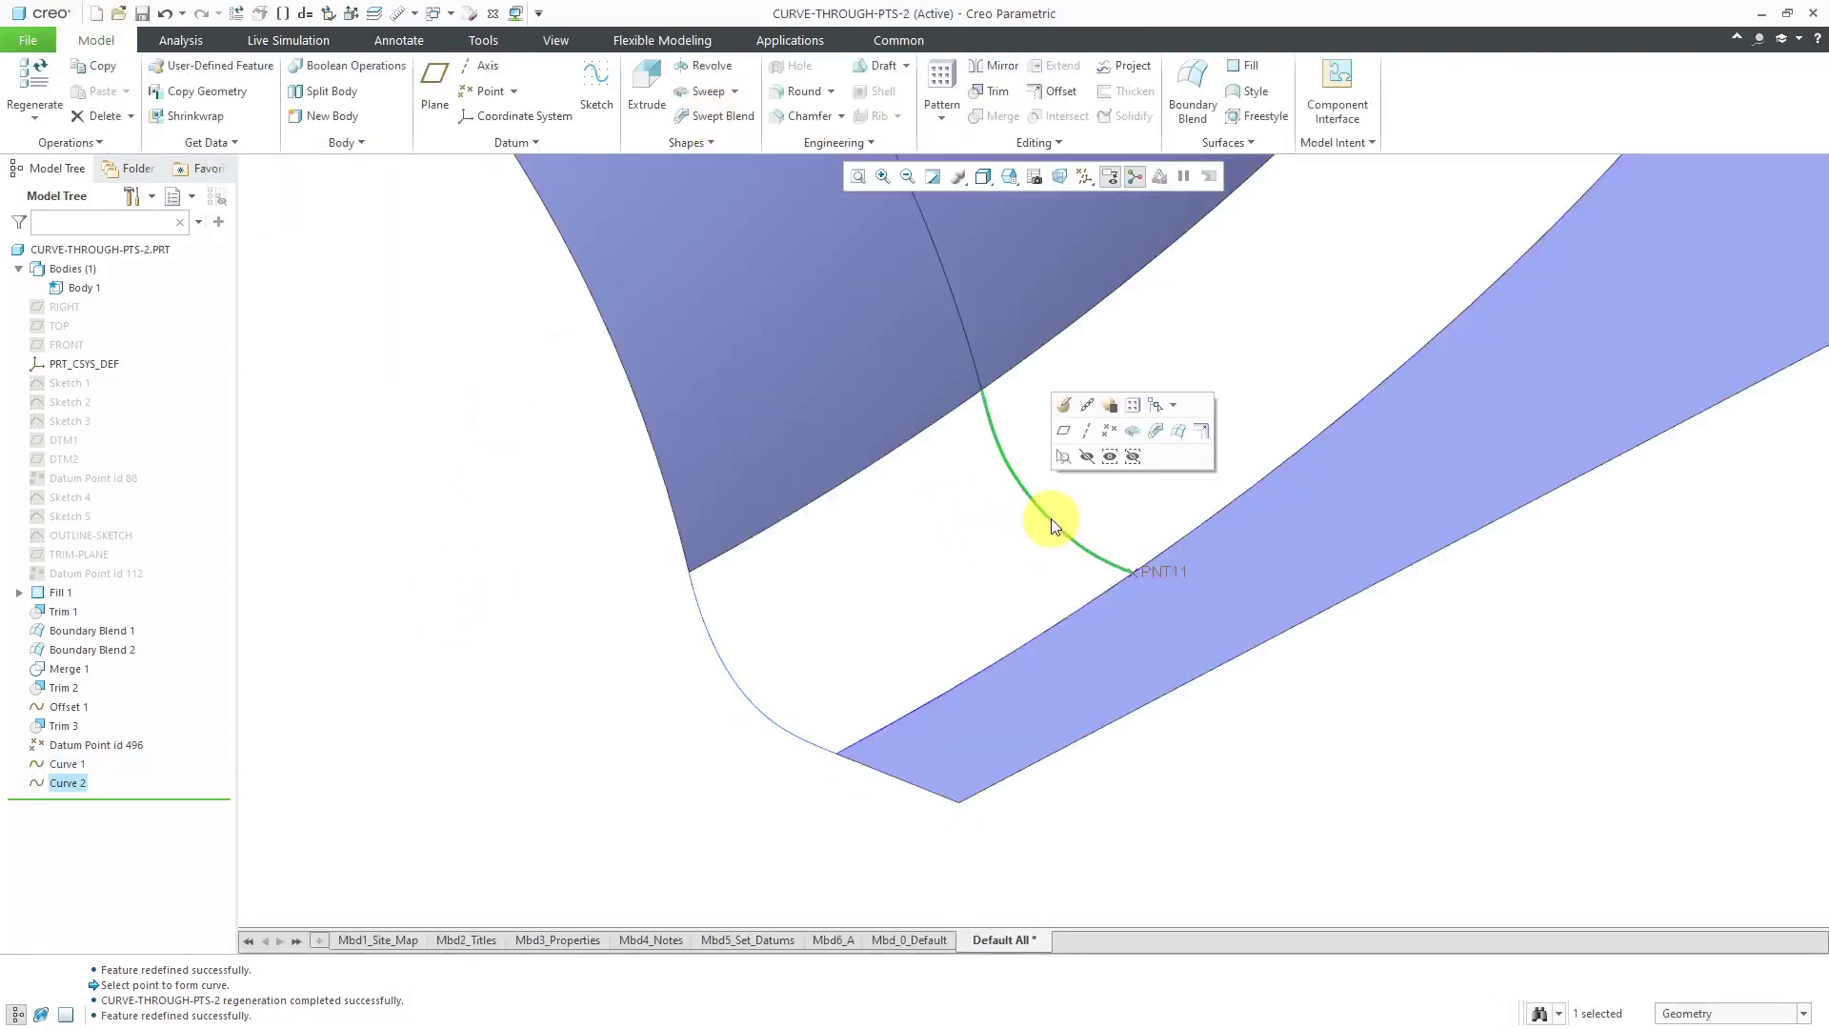
left_click(1064, 411)
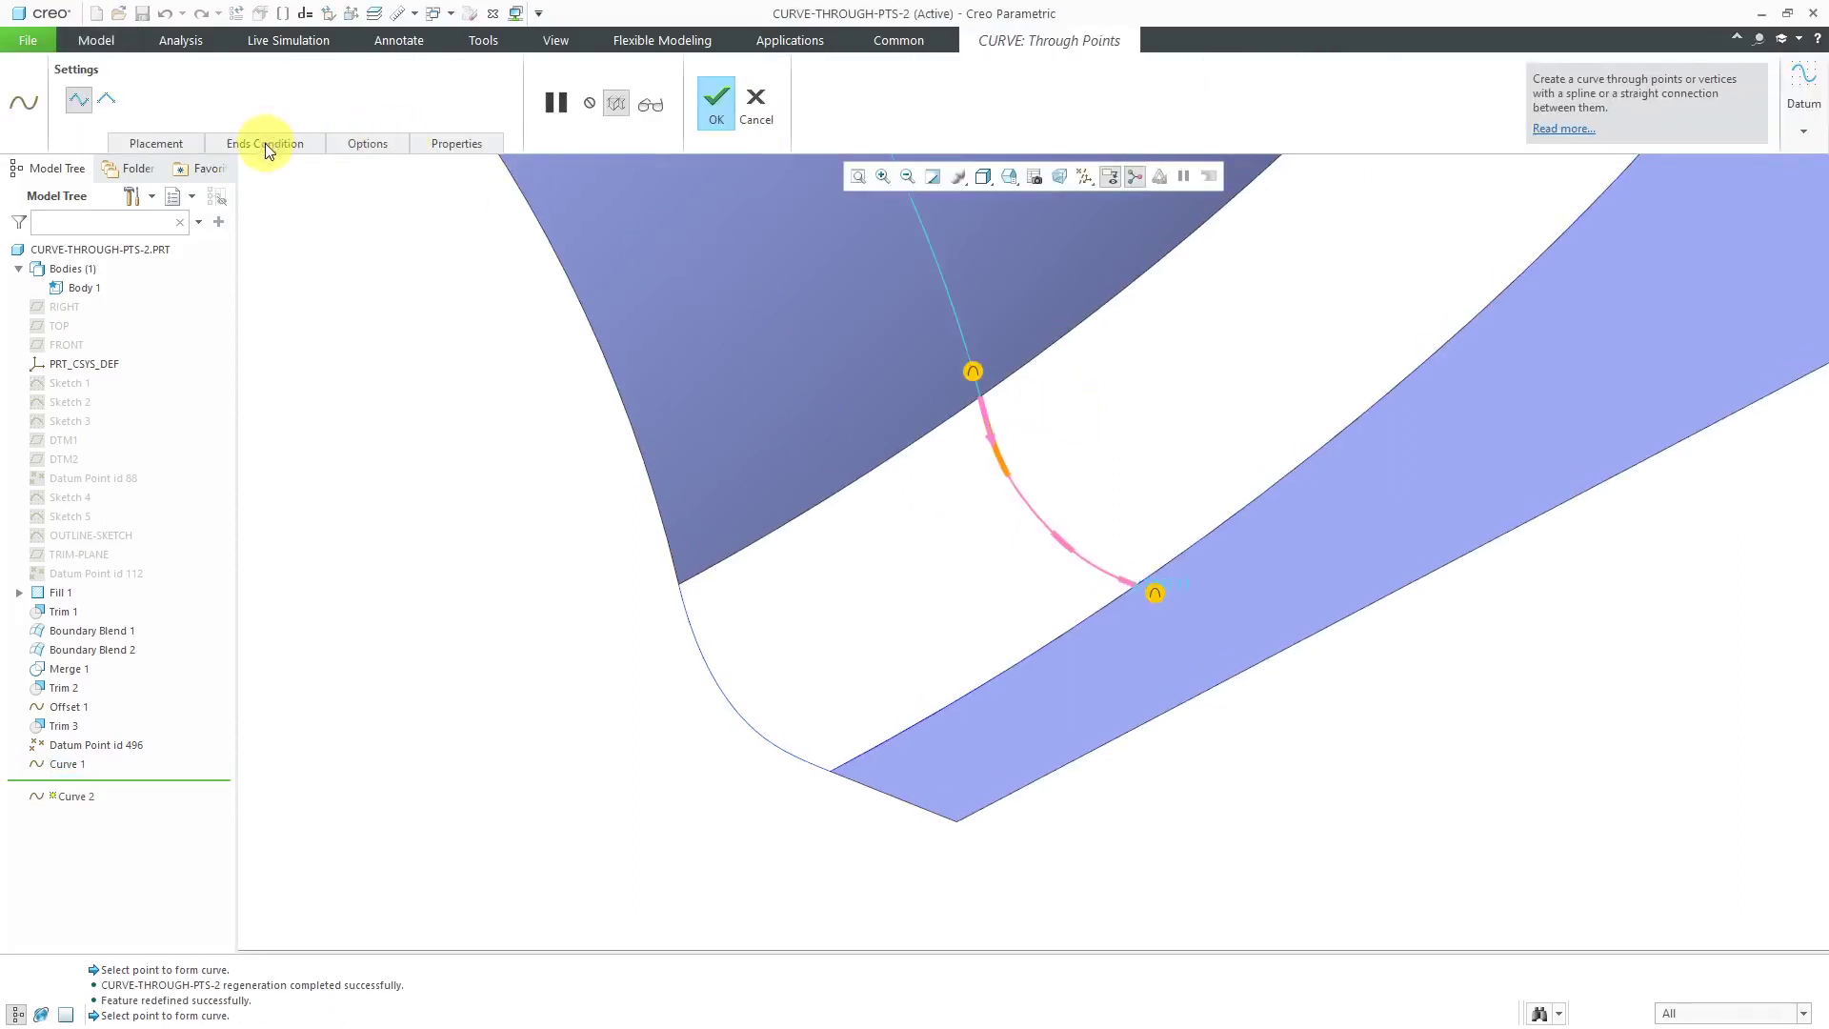
left_click(265, 143)
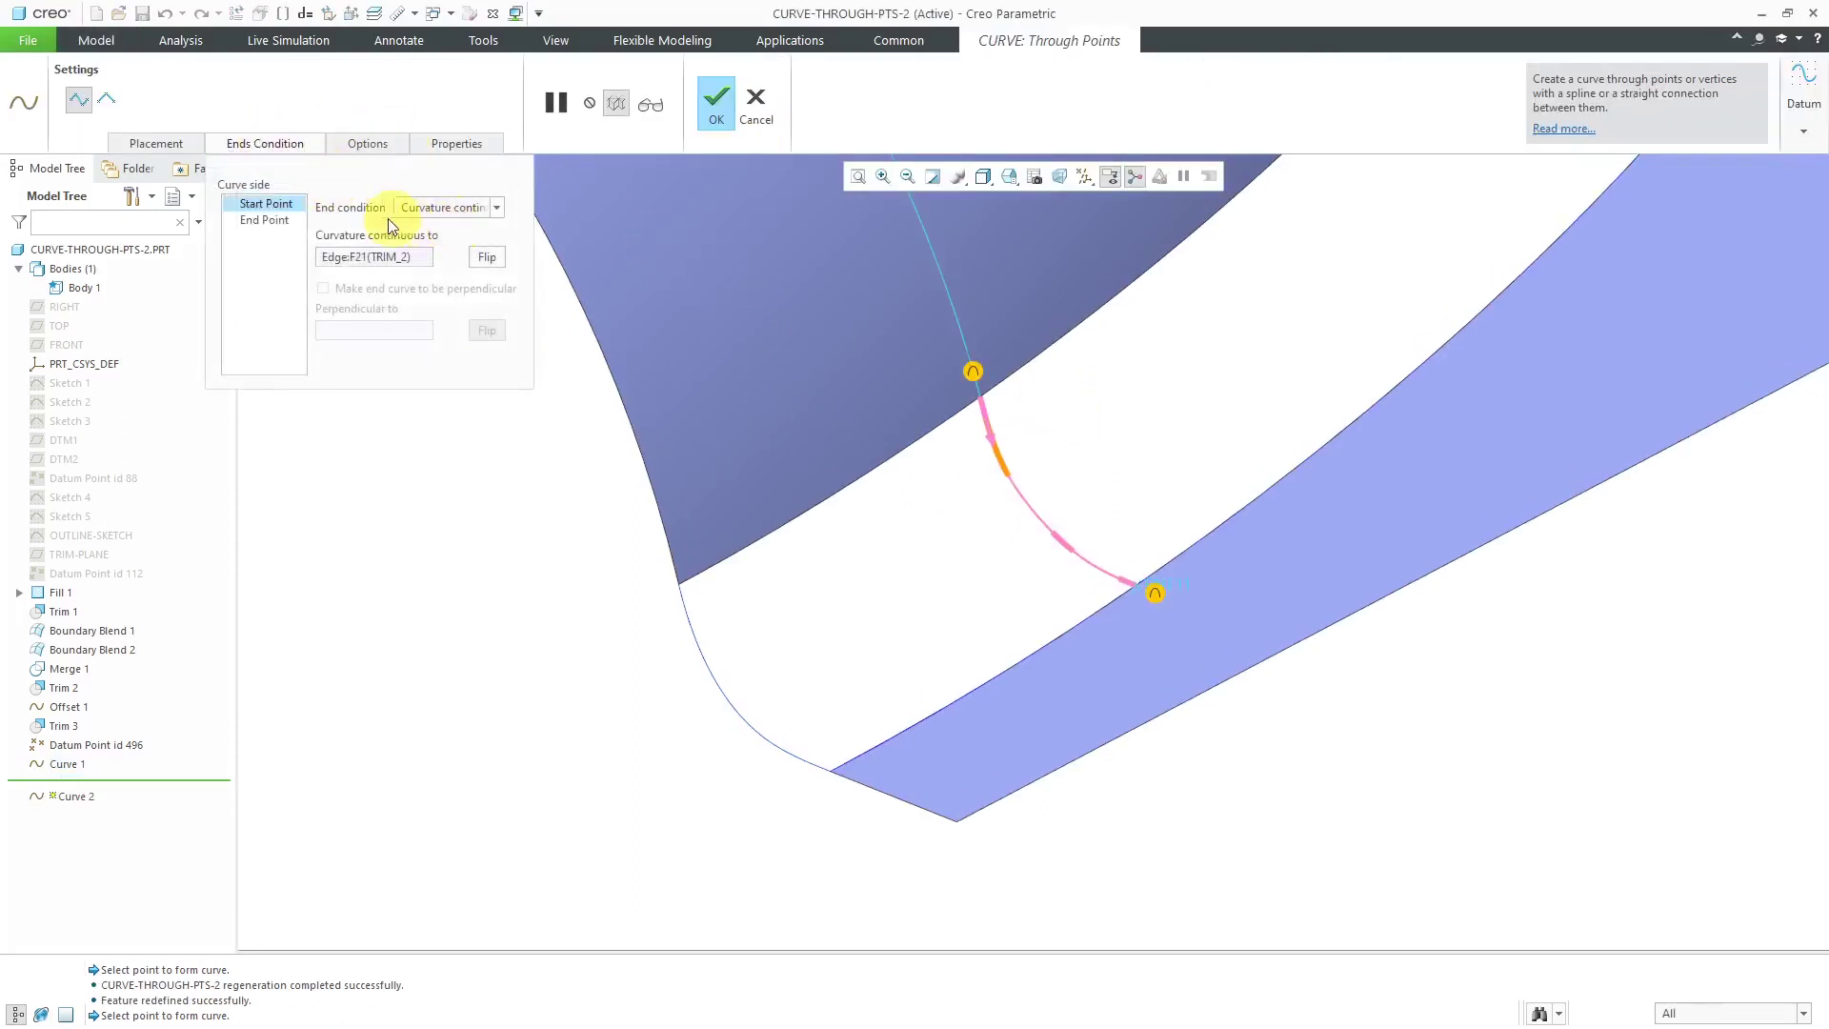
left_click(261, 220)
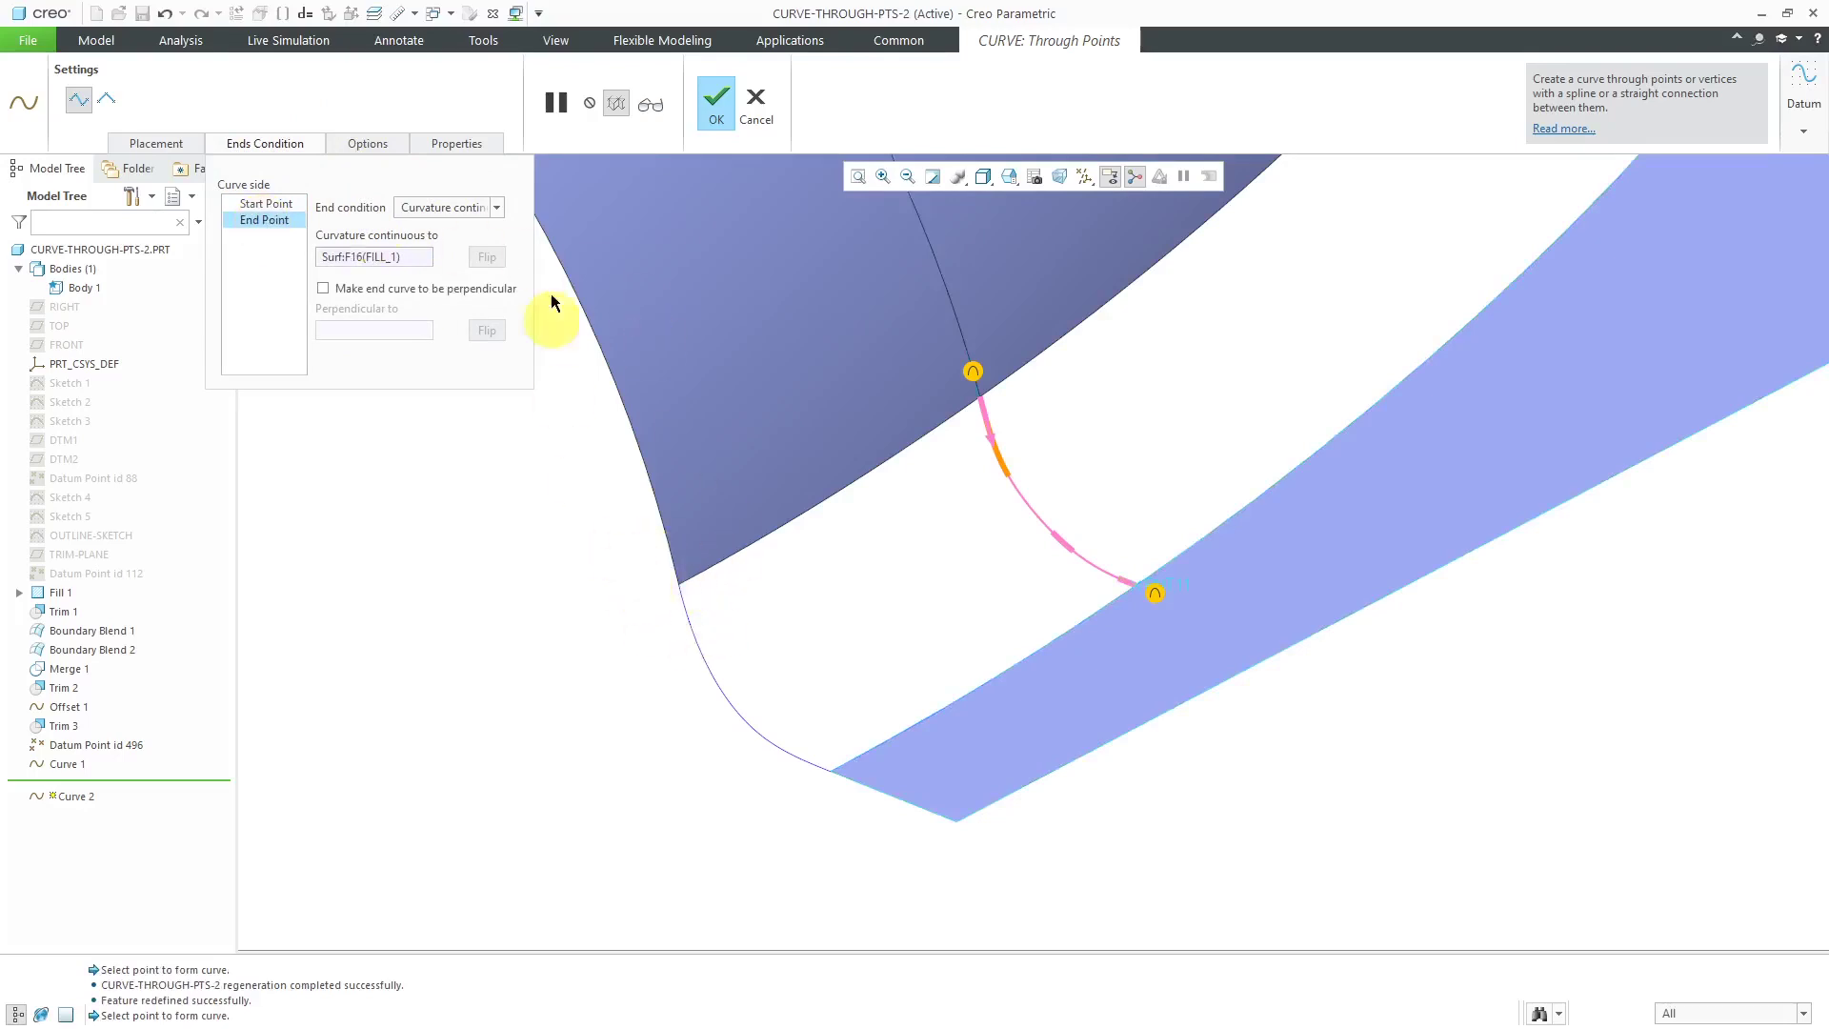
left_click(714, 99)
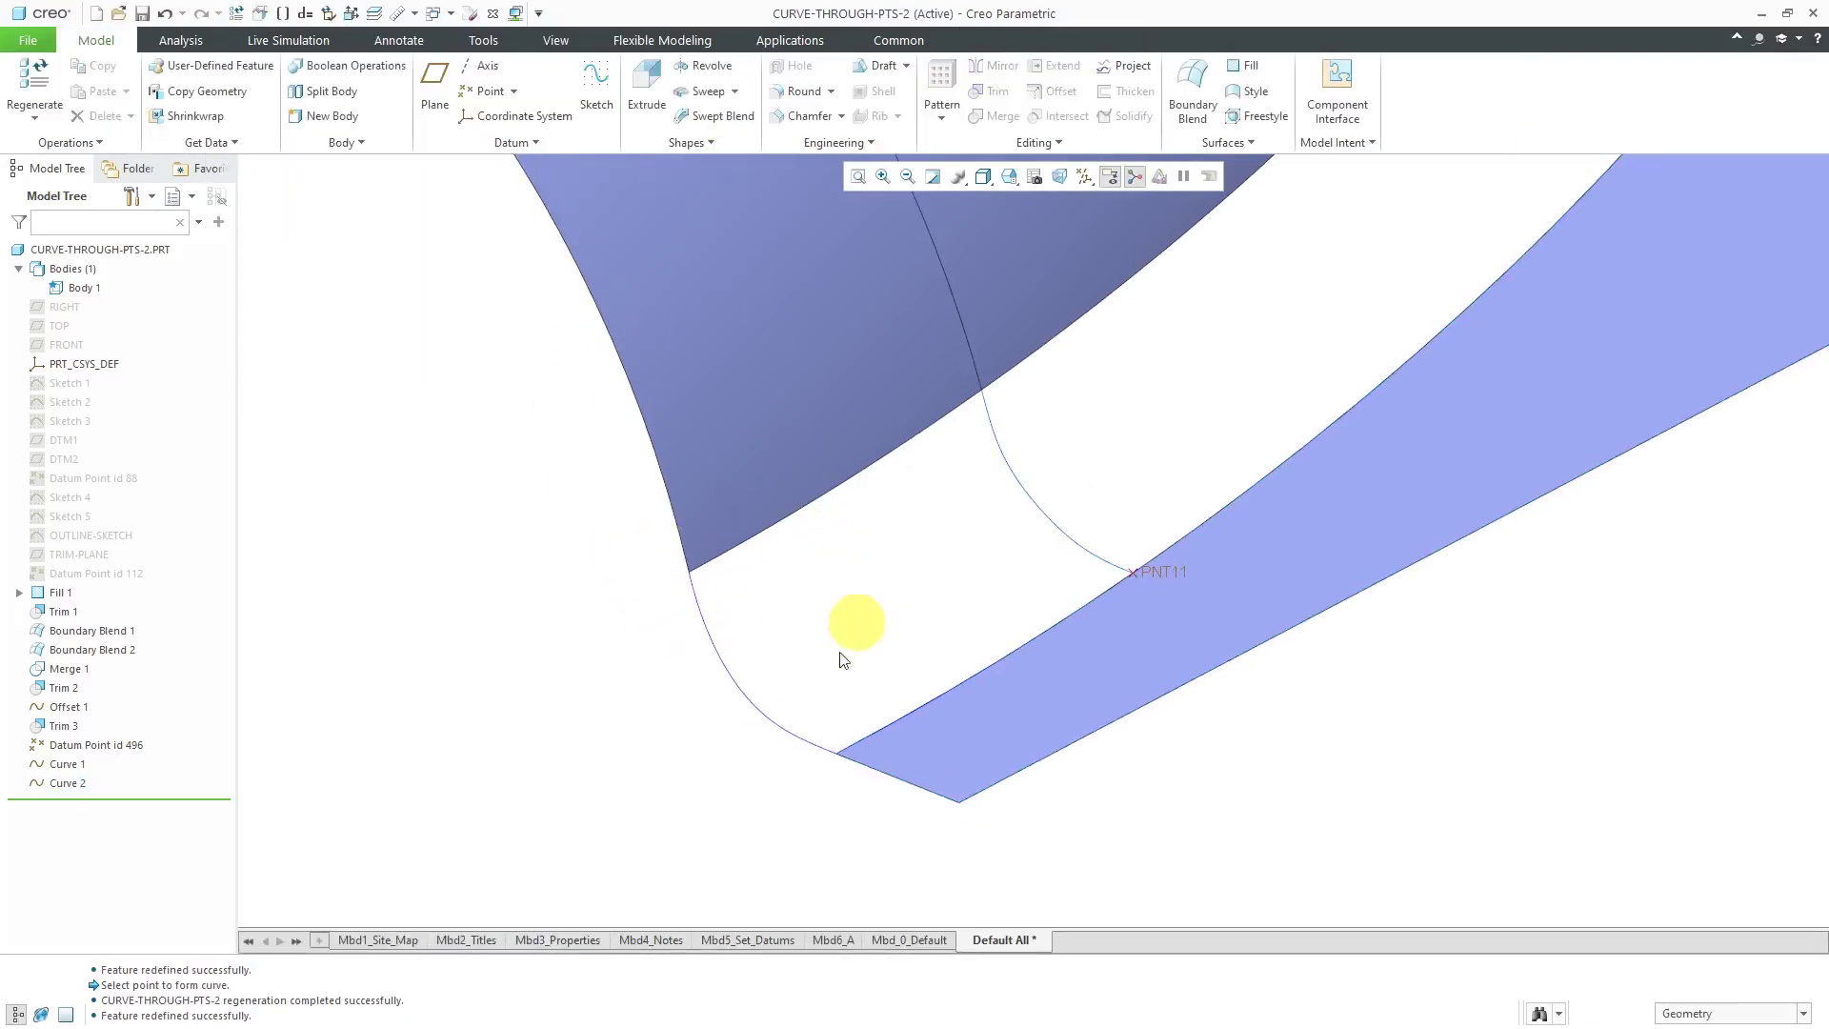
Create a boundary blend using both surface edges as first-direction chains, trimming the second at PNT11.
scroll(830, 676, "up", 2)
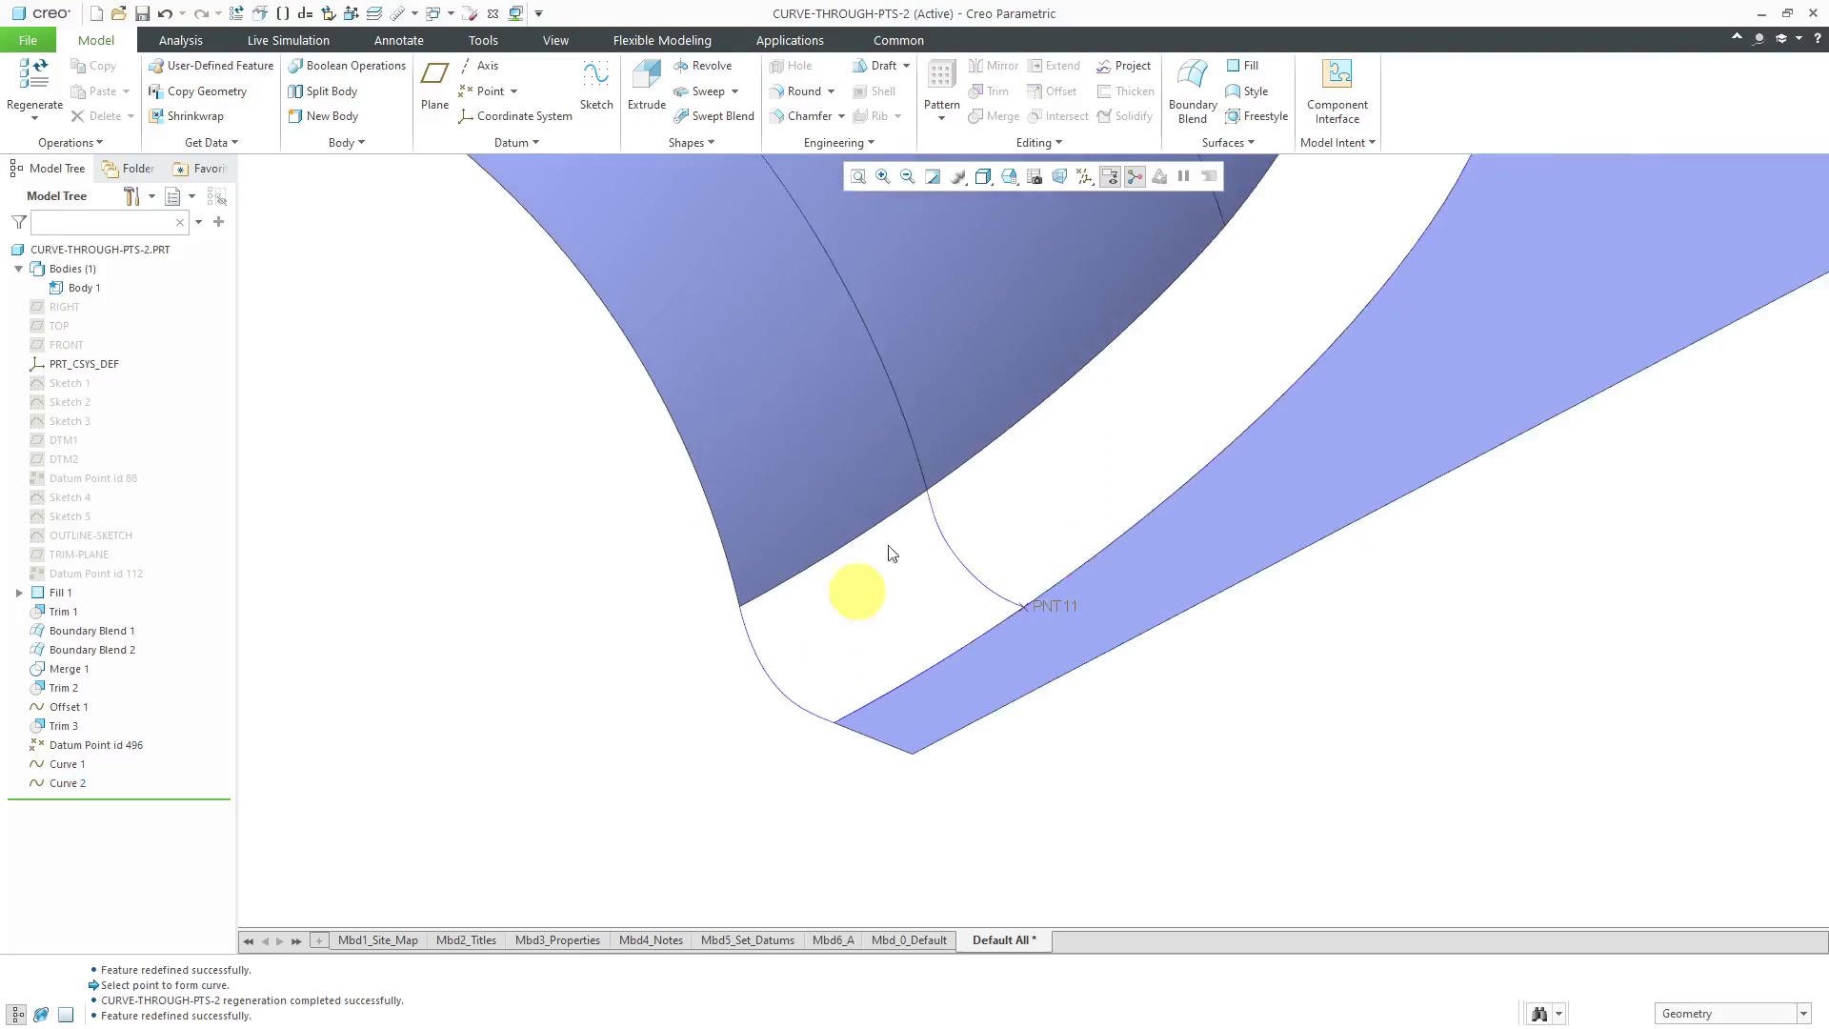
left_click(1191, 91)
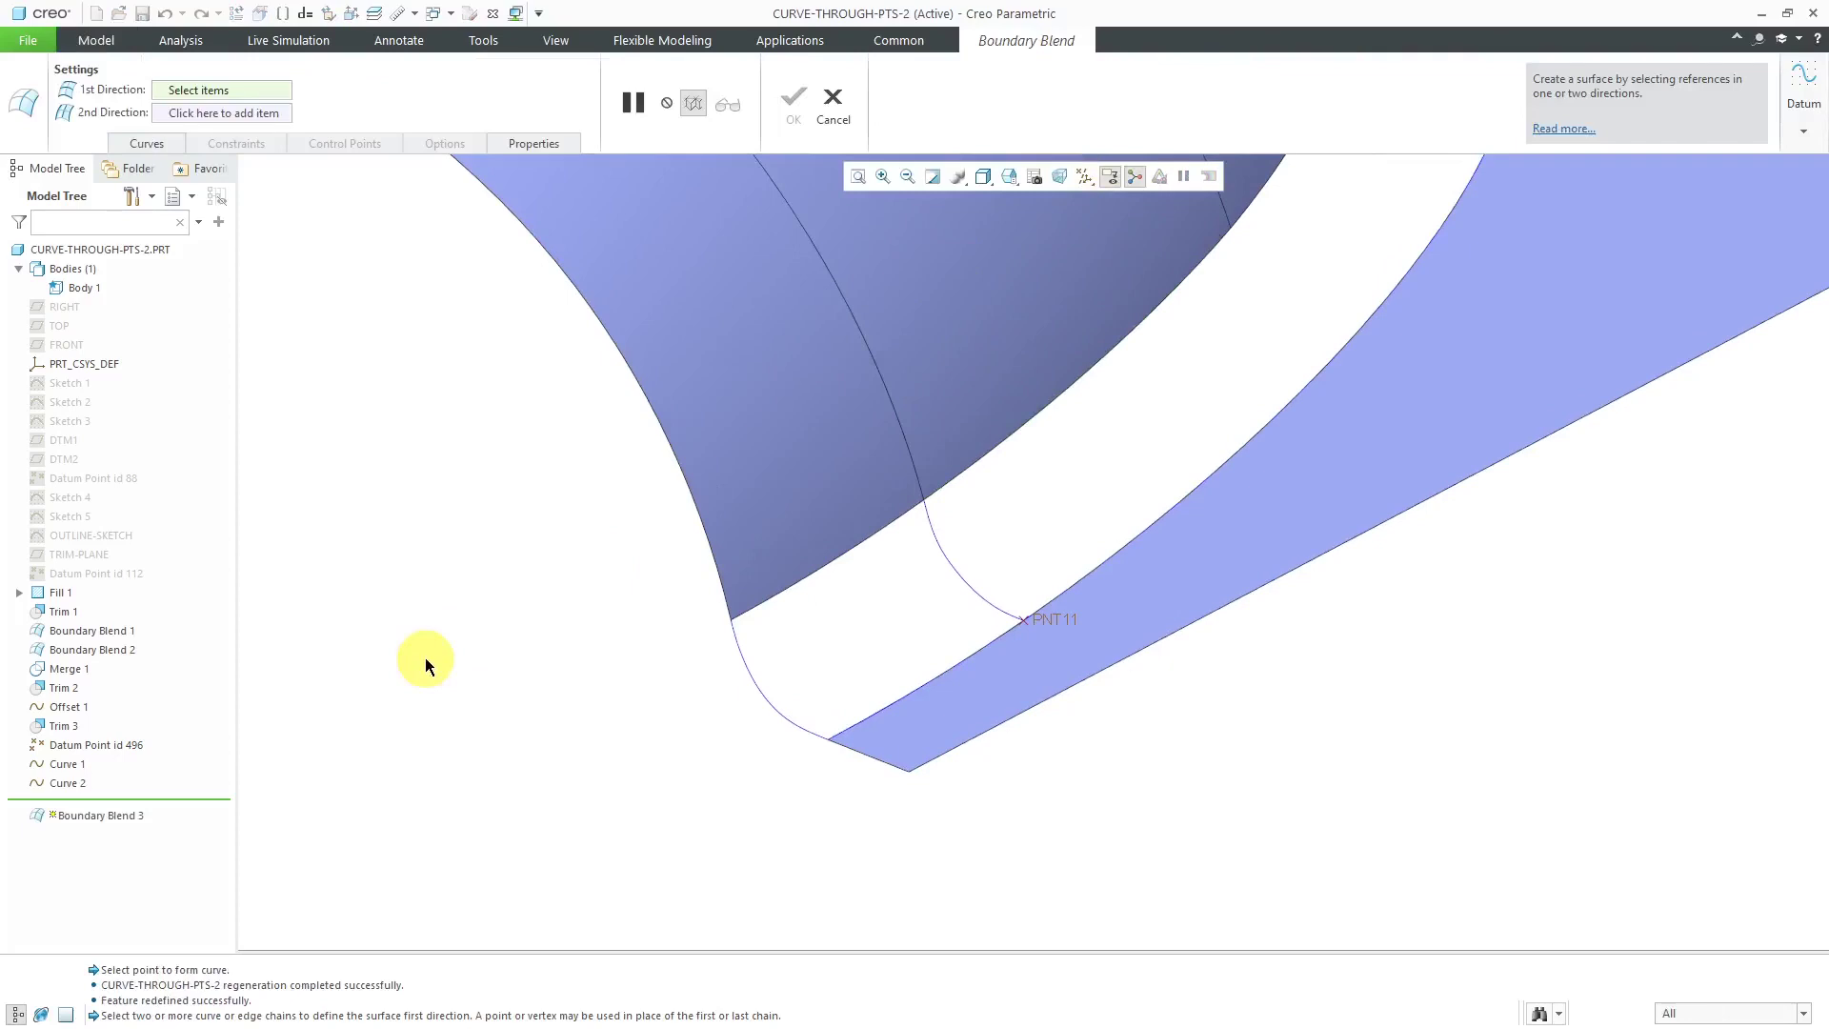
left_click(794, 598)
left_click(792, 593)
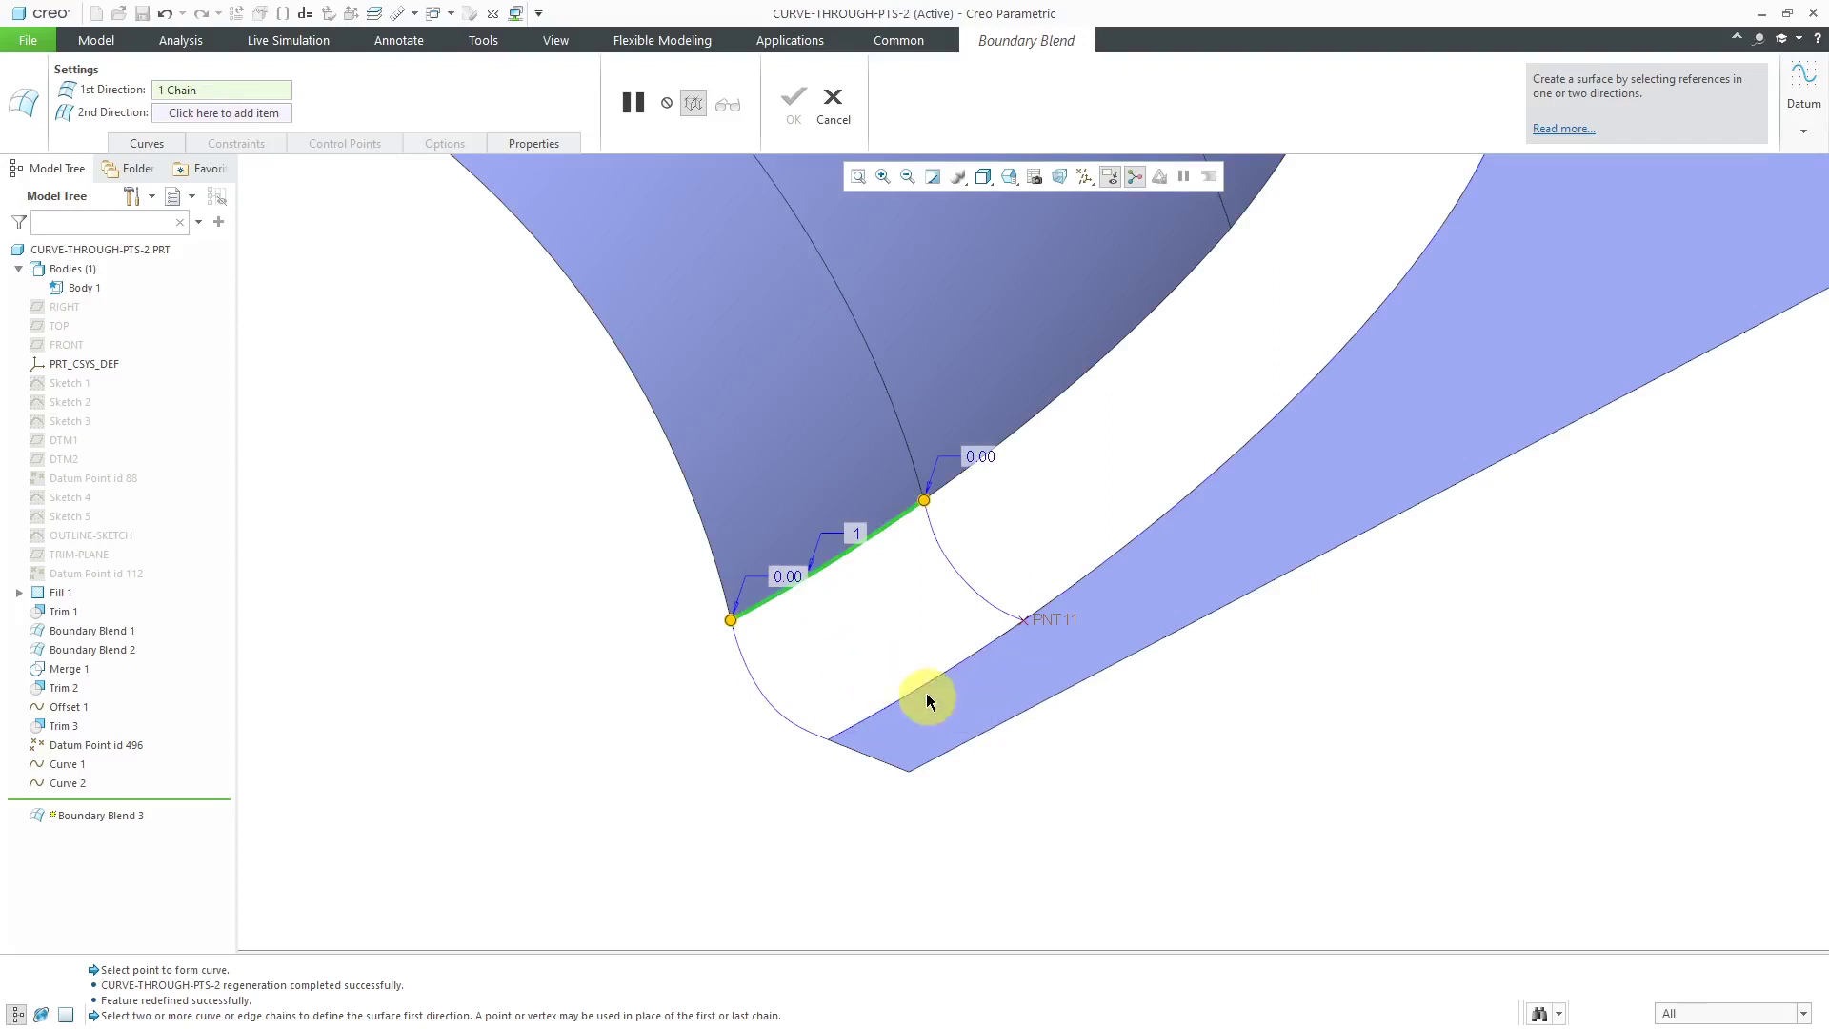
left_click(924, 688, "ctrl")
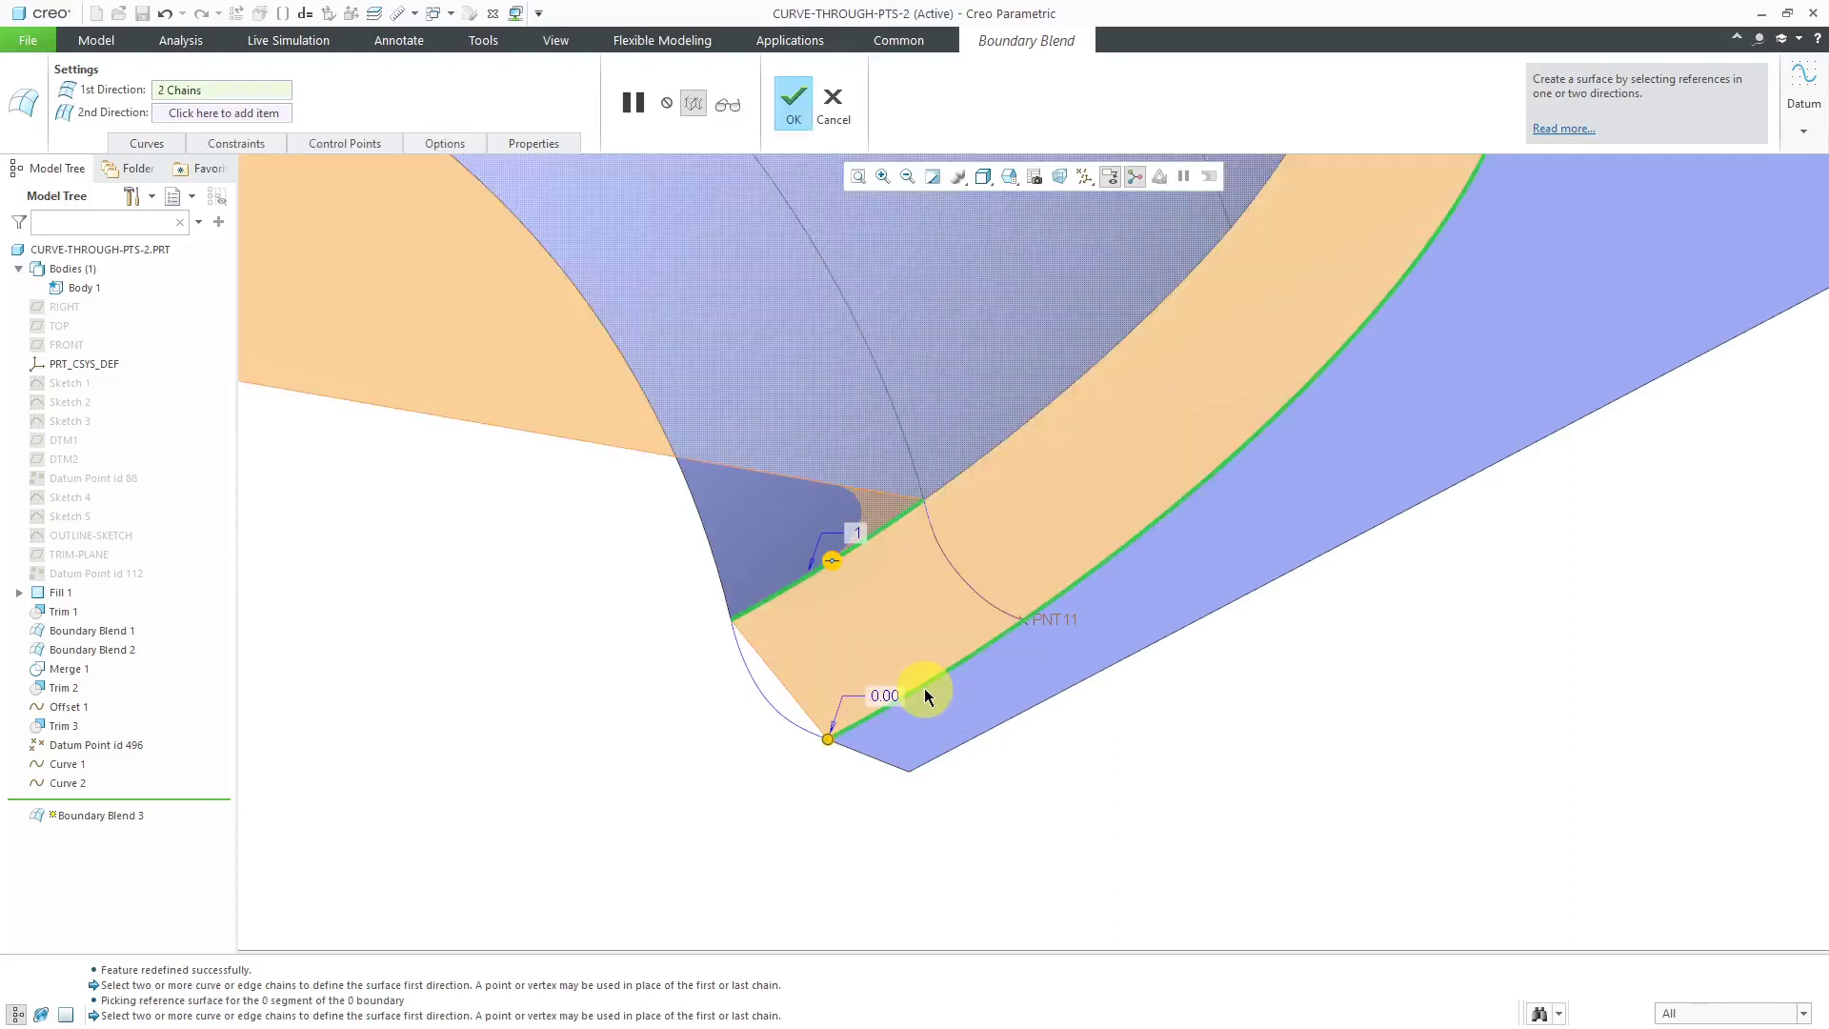
middle_click_drag(924, 688, 537, 650)
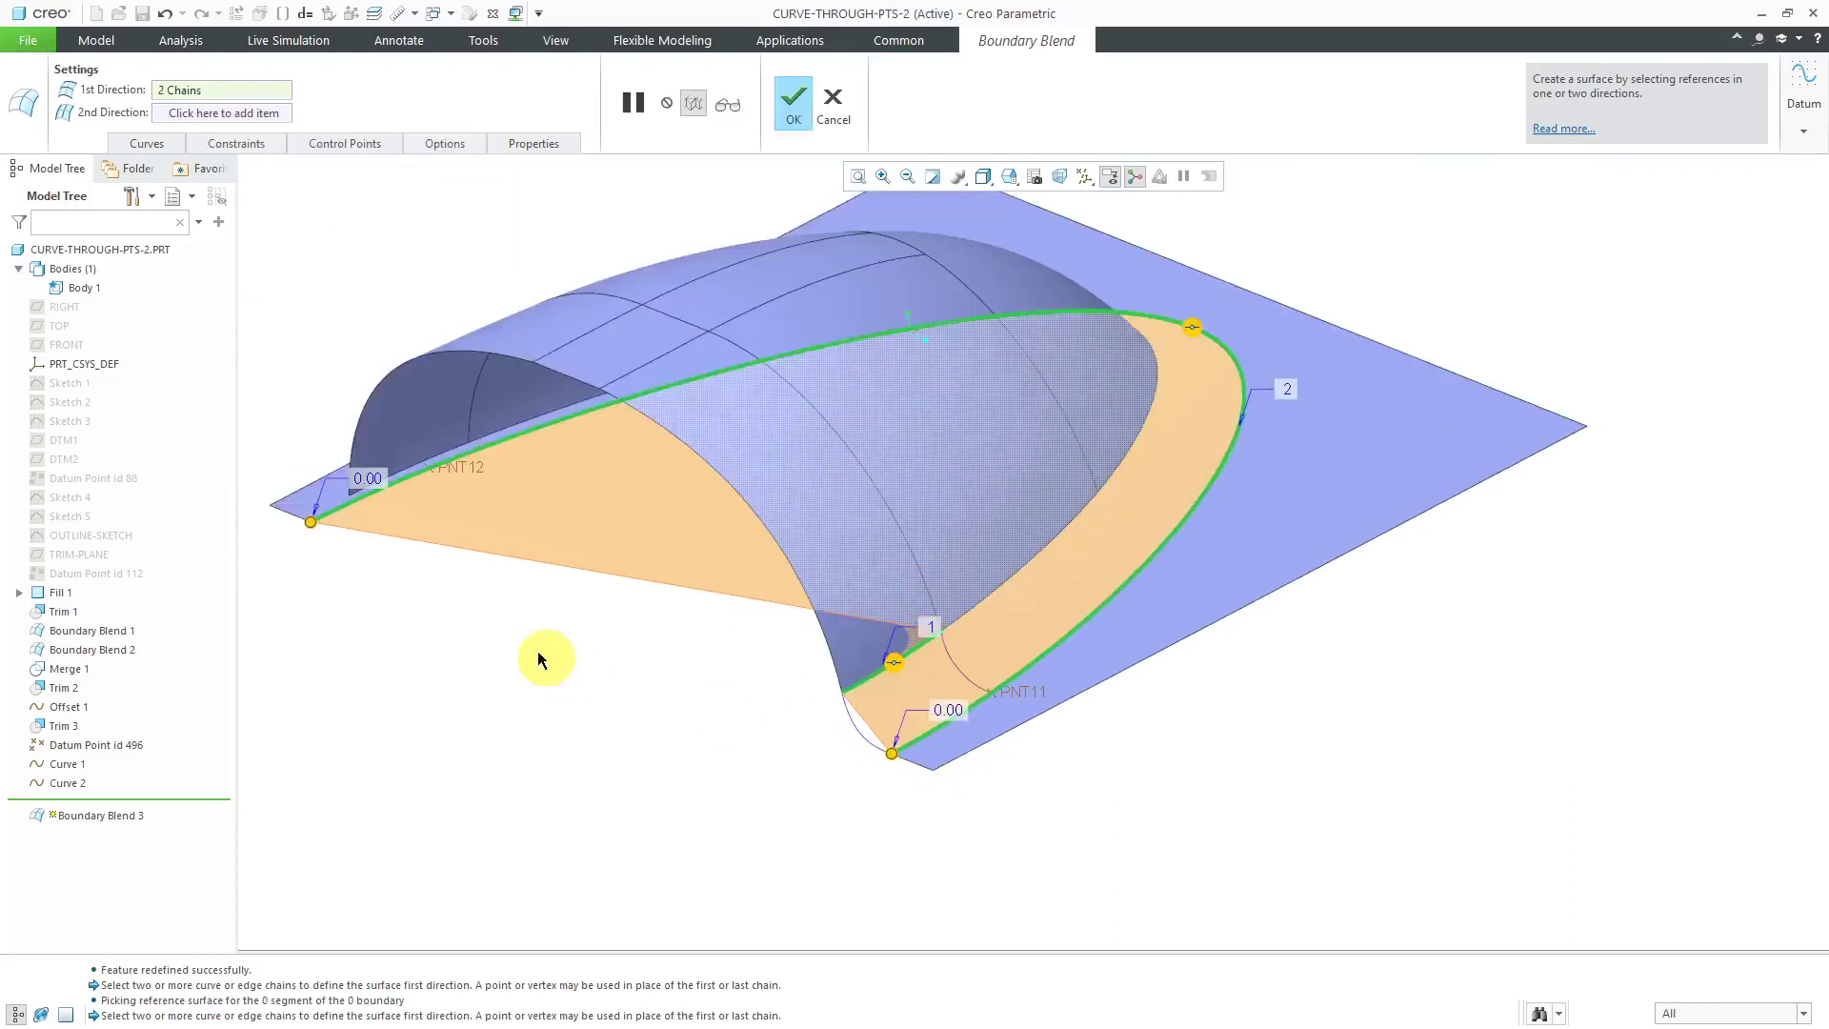
right_click(311, 524)
left_click(360, 547)
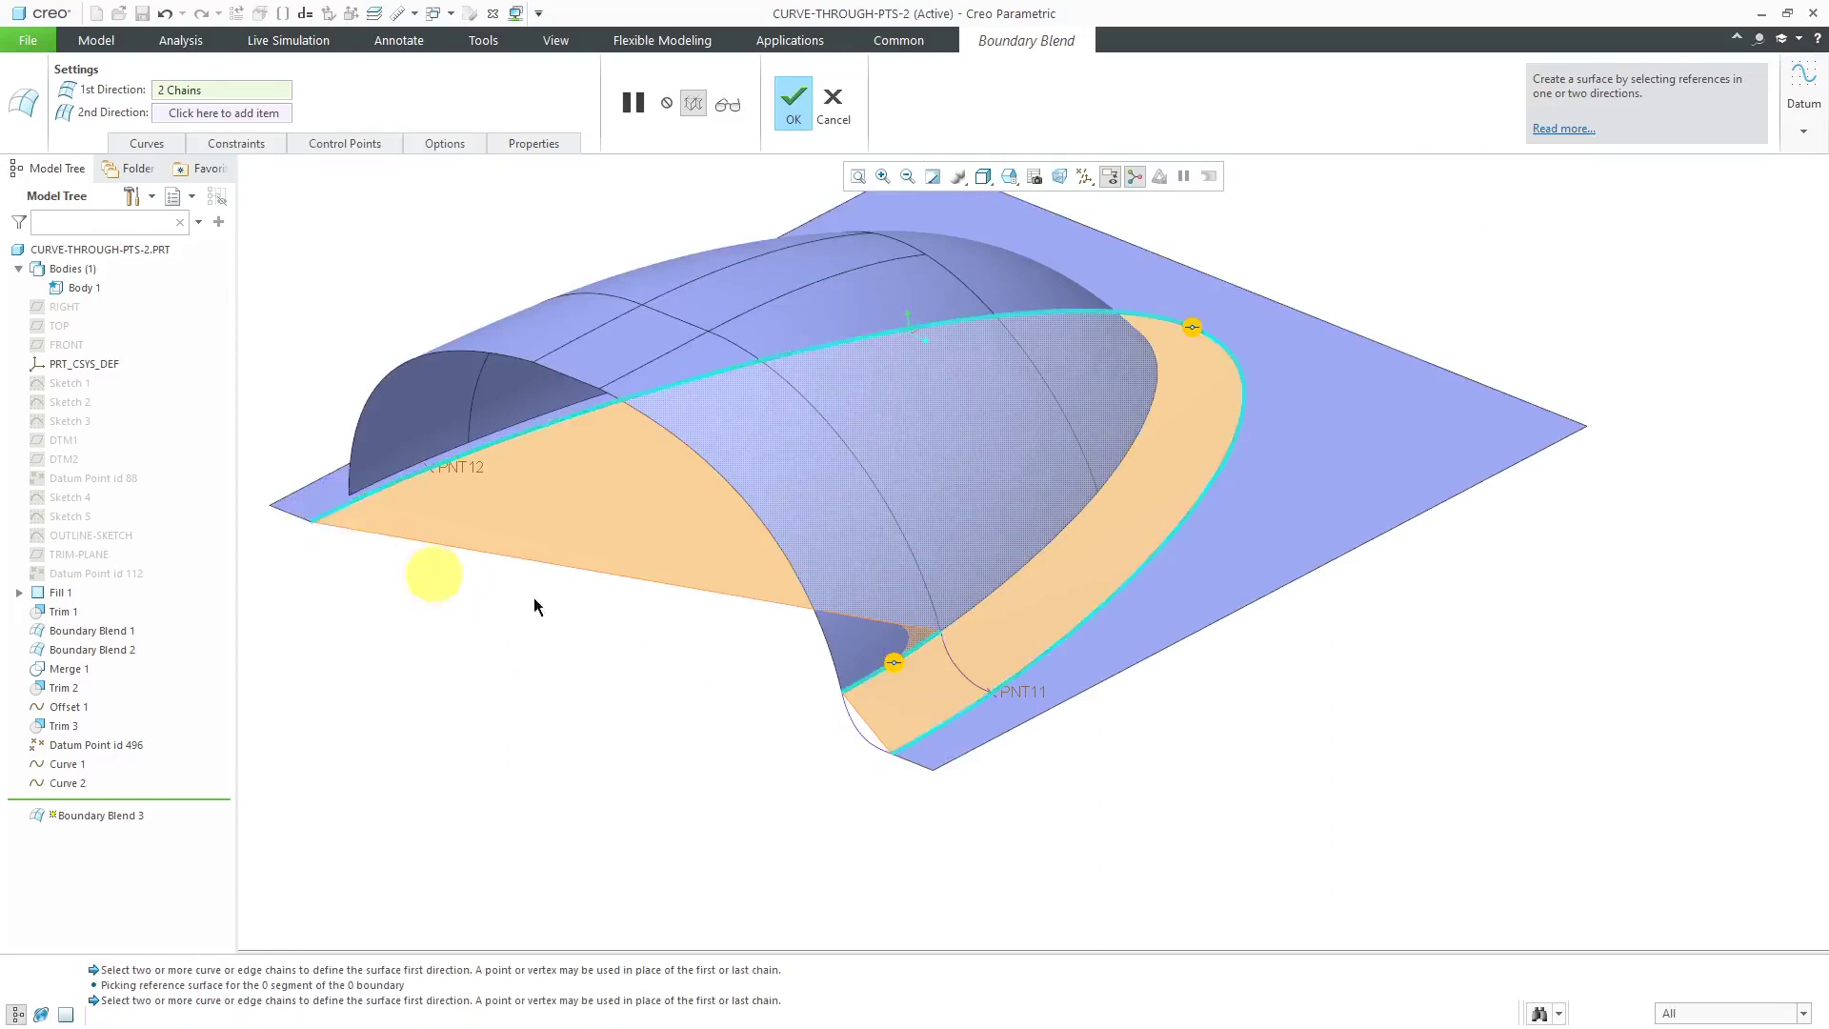
left_click(1027, 700)
scroll(958, 712, "down", 5)
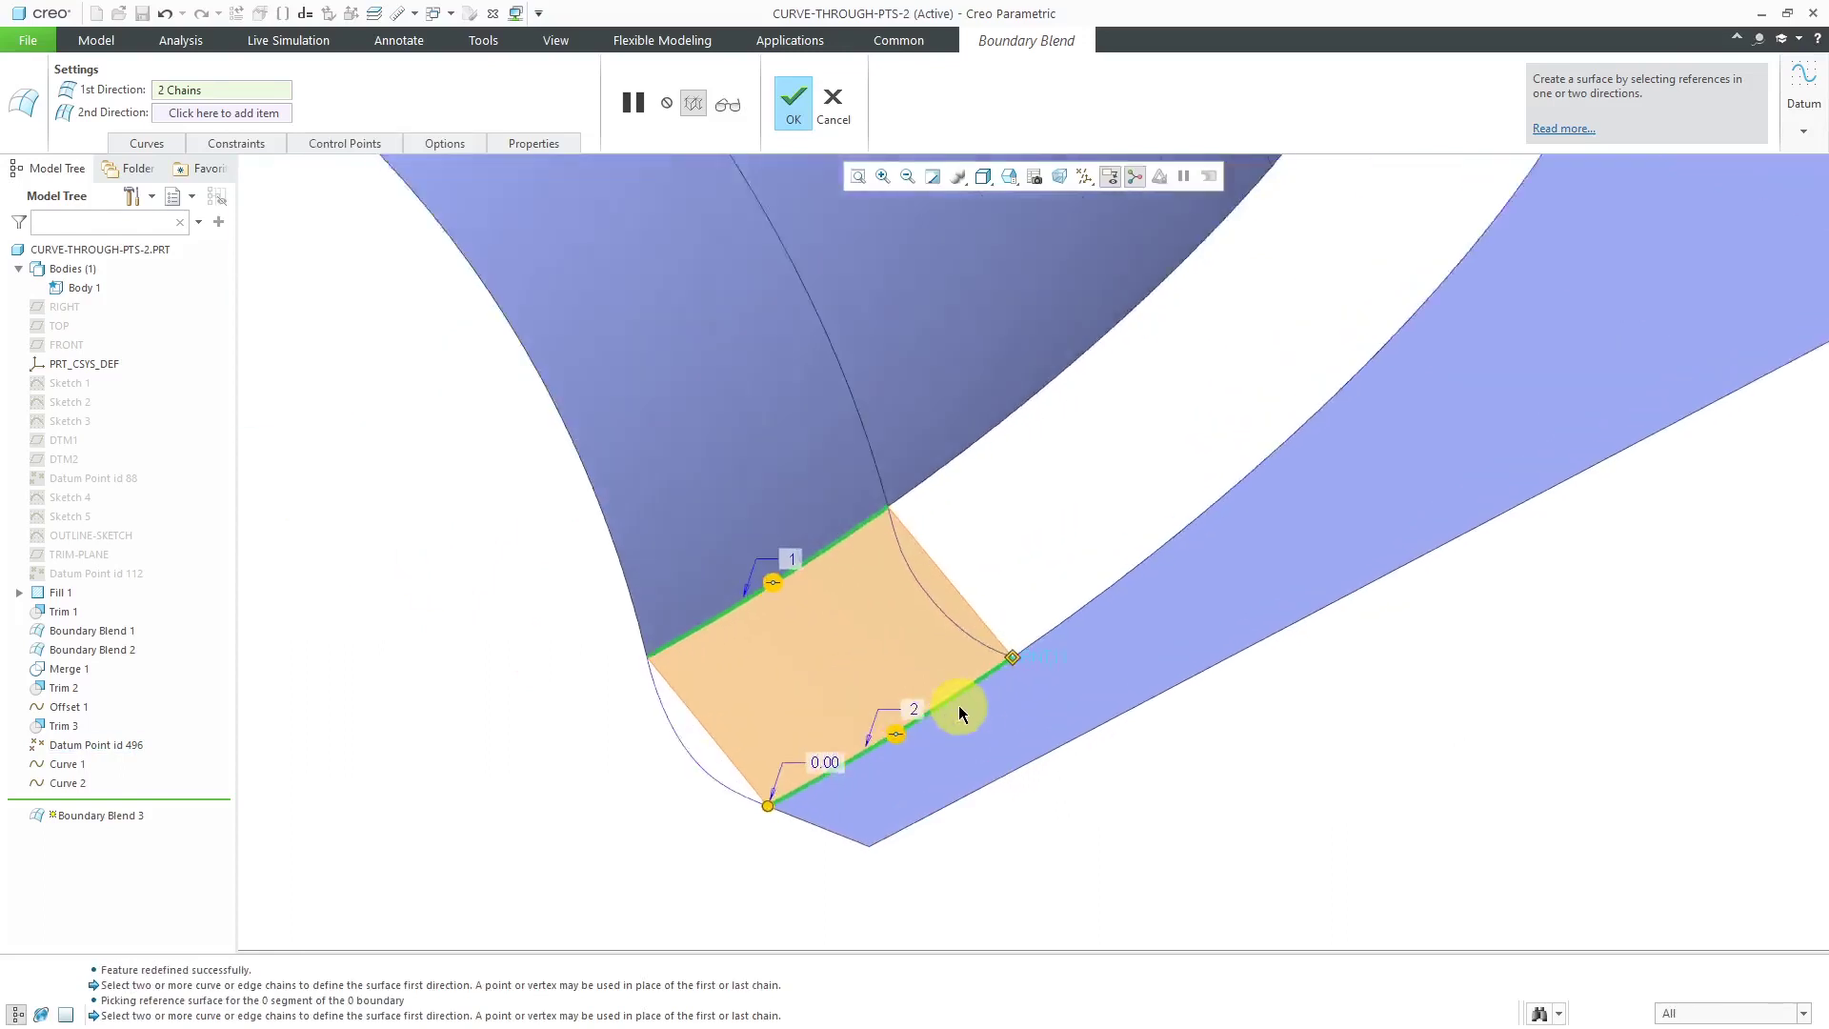
scroll(958, 705, "down", 2)
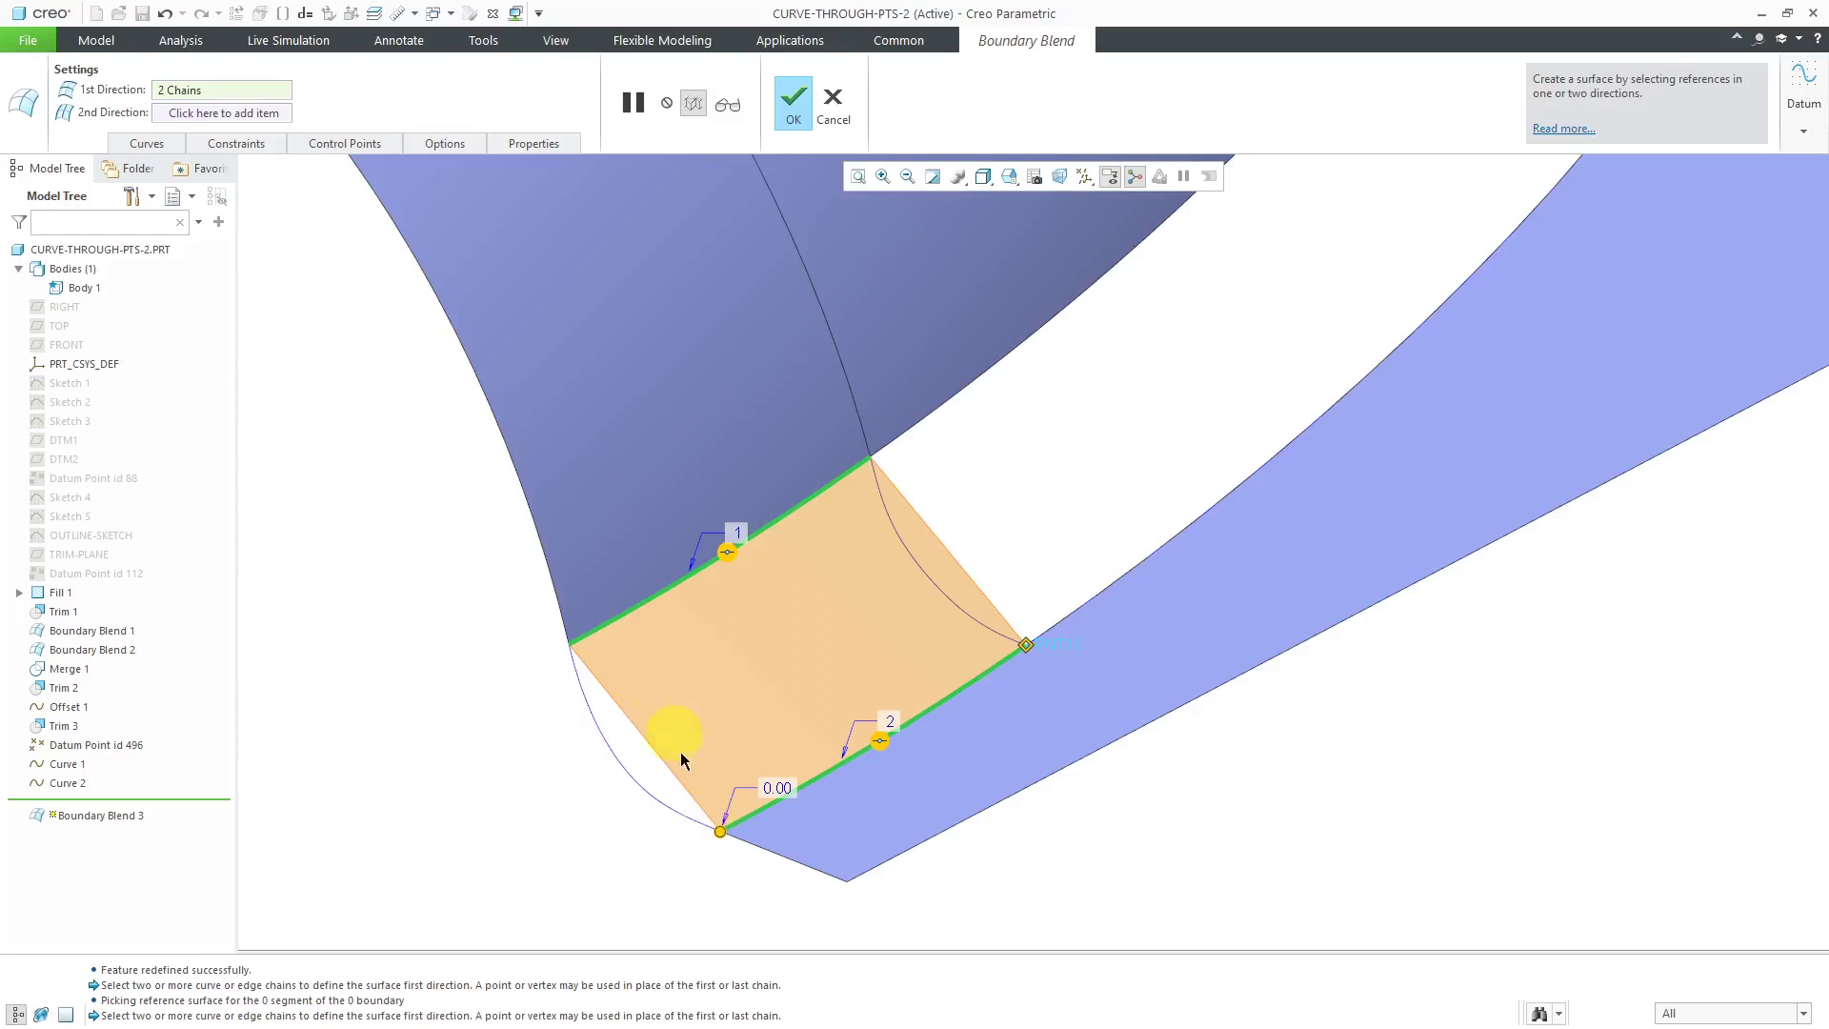
Add Curve 1 and Curve 2 as second-direction boundary curves.
right_click(510, 711)
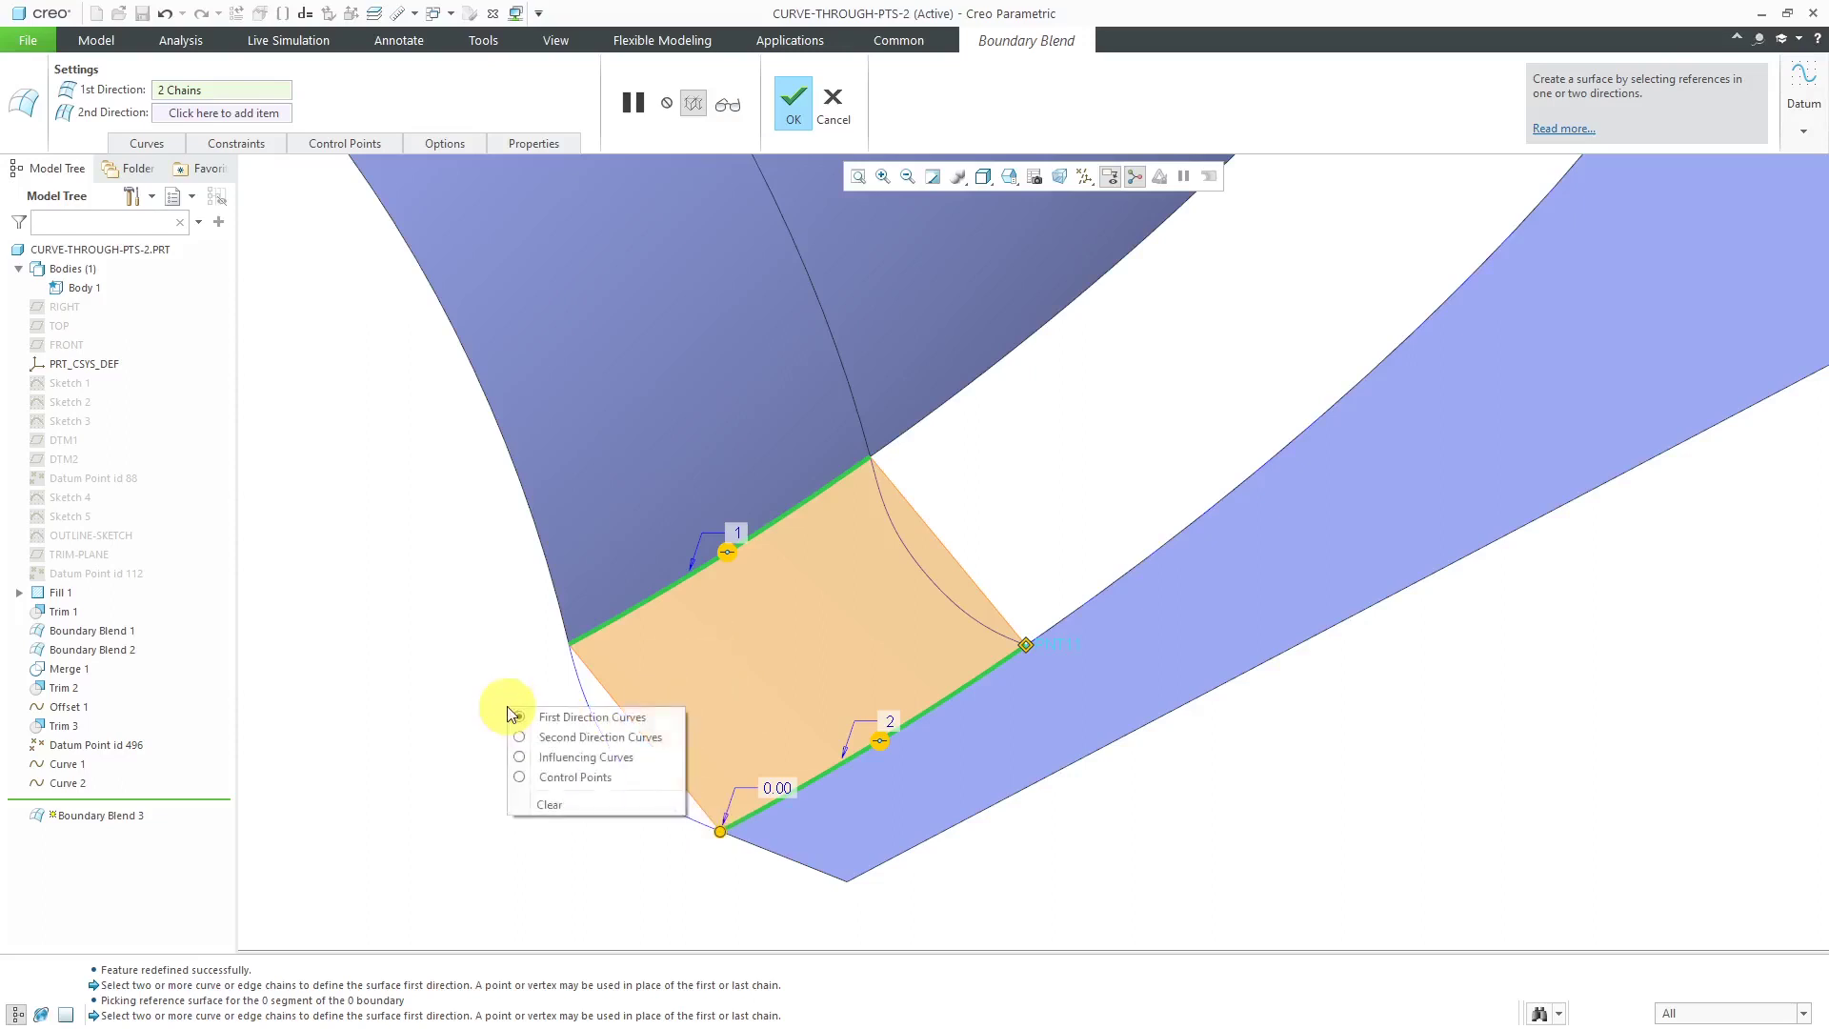
left_click(562, 736)
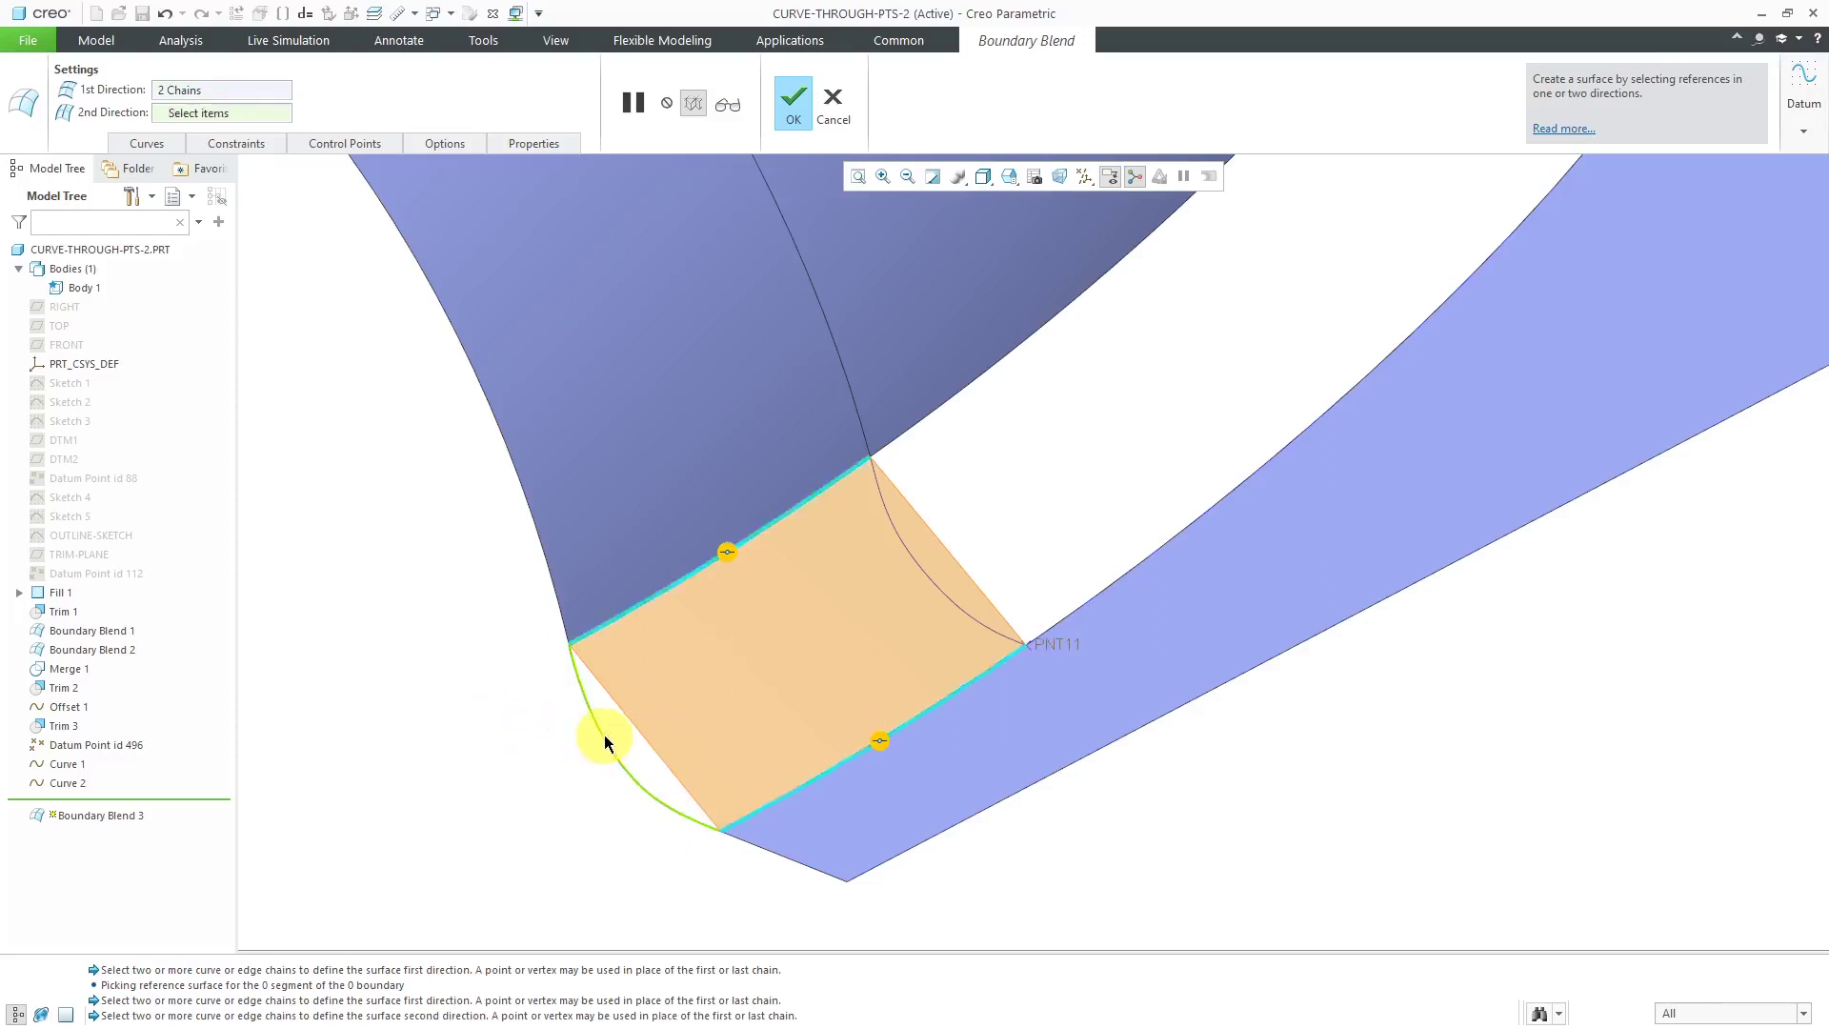
left_click(607, 735)
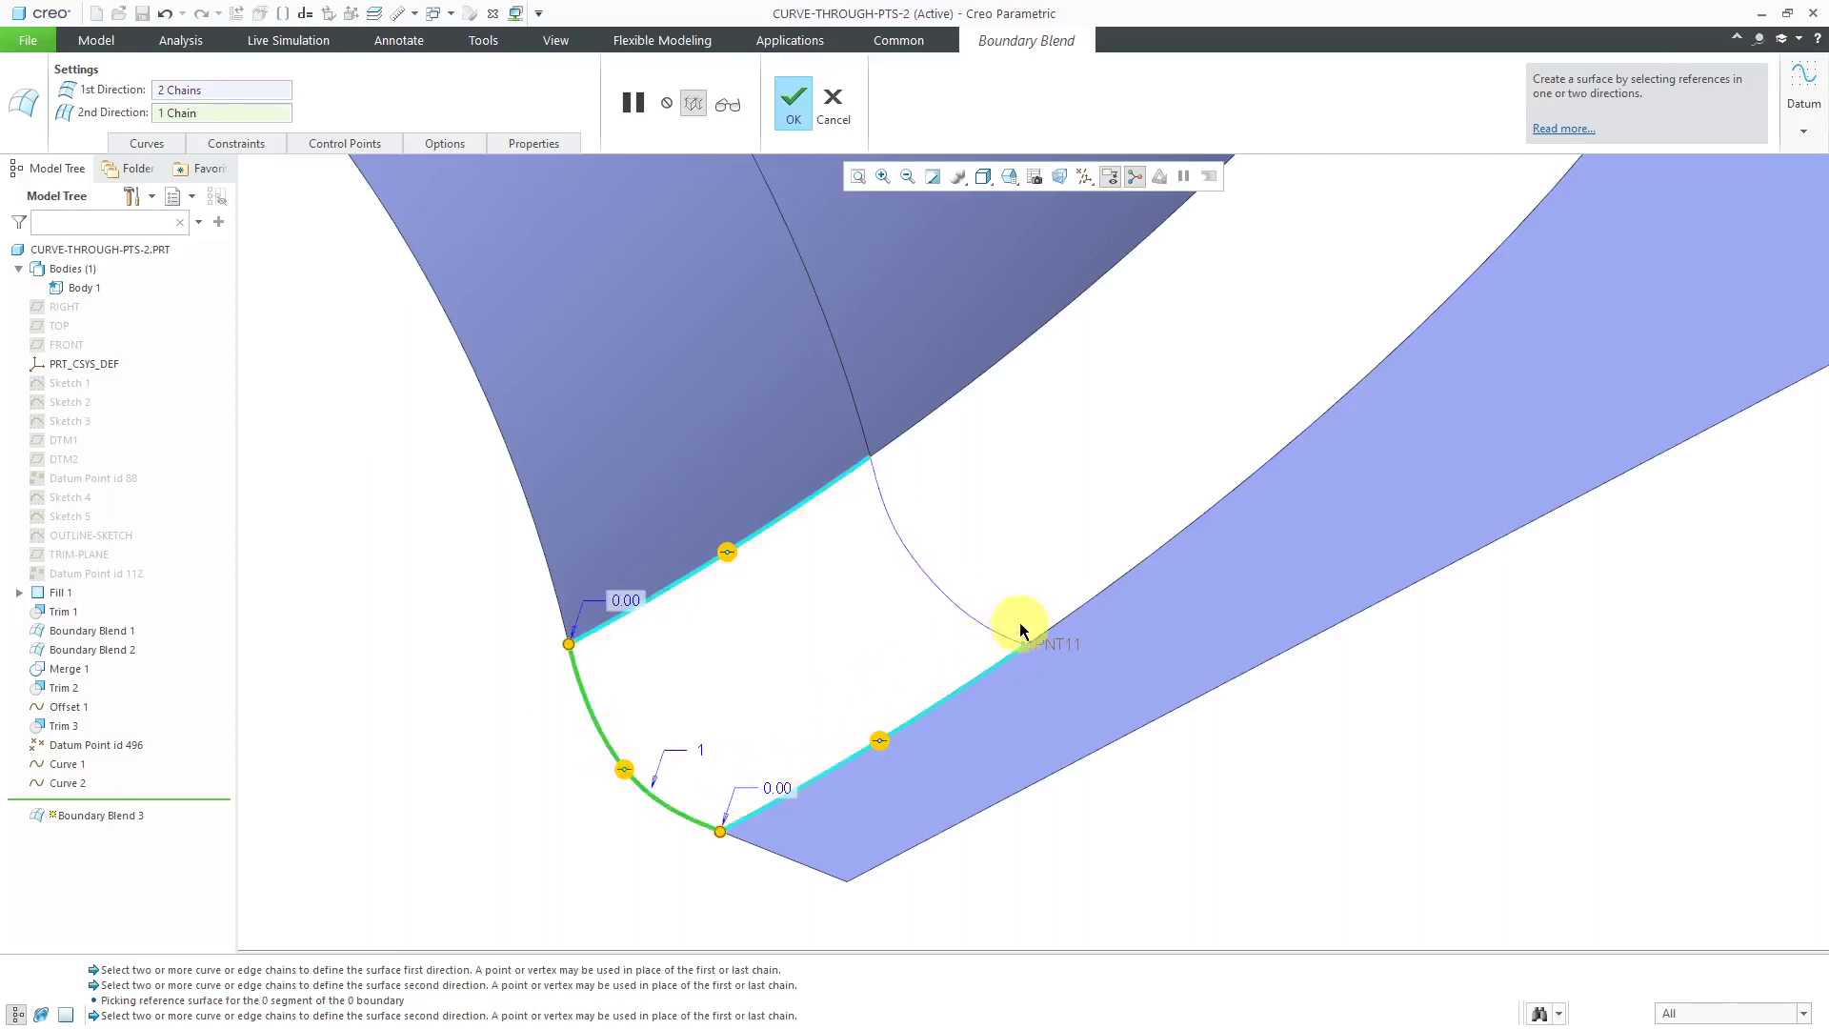
left_click(946, 598, "ctrl")
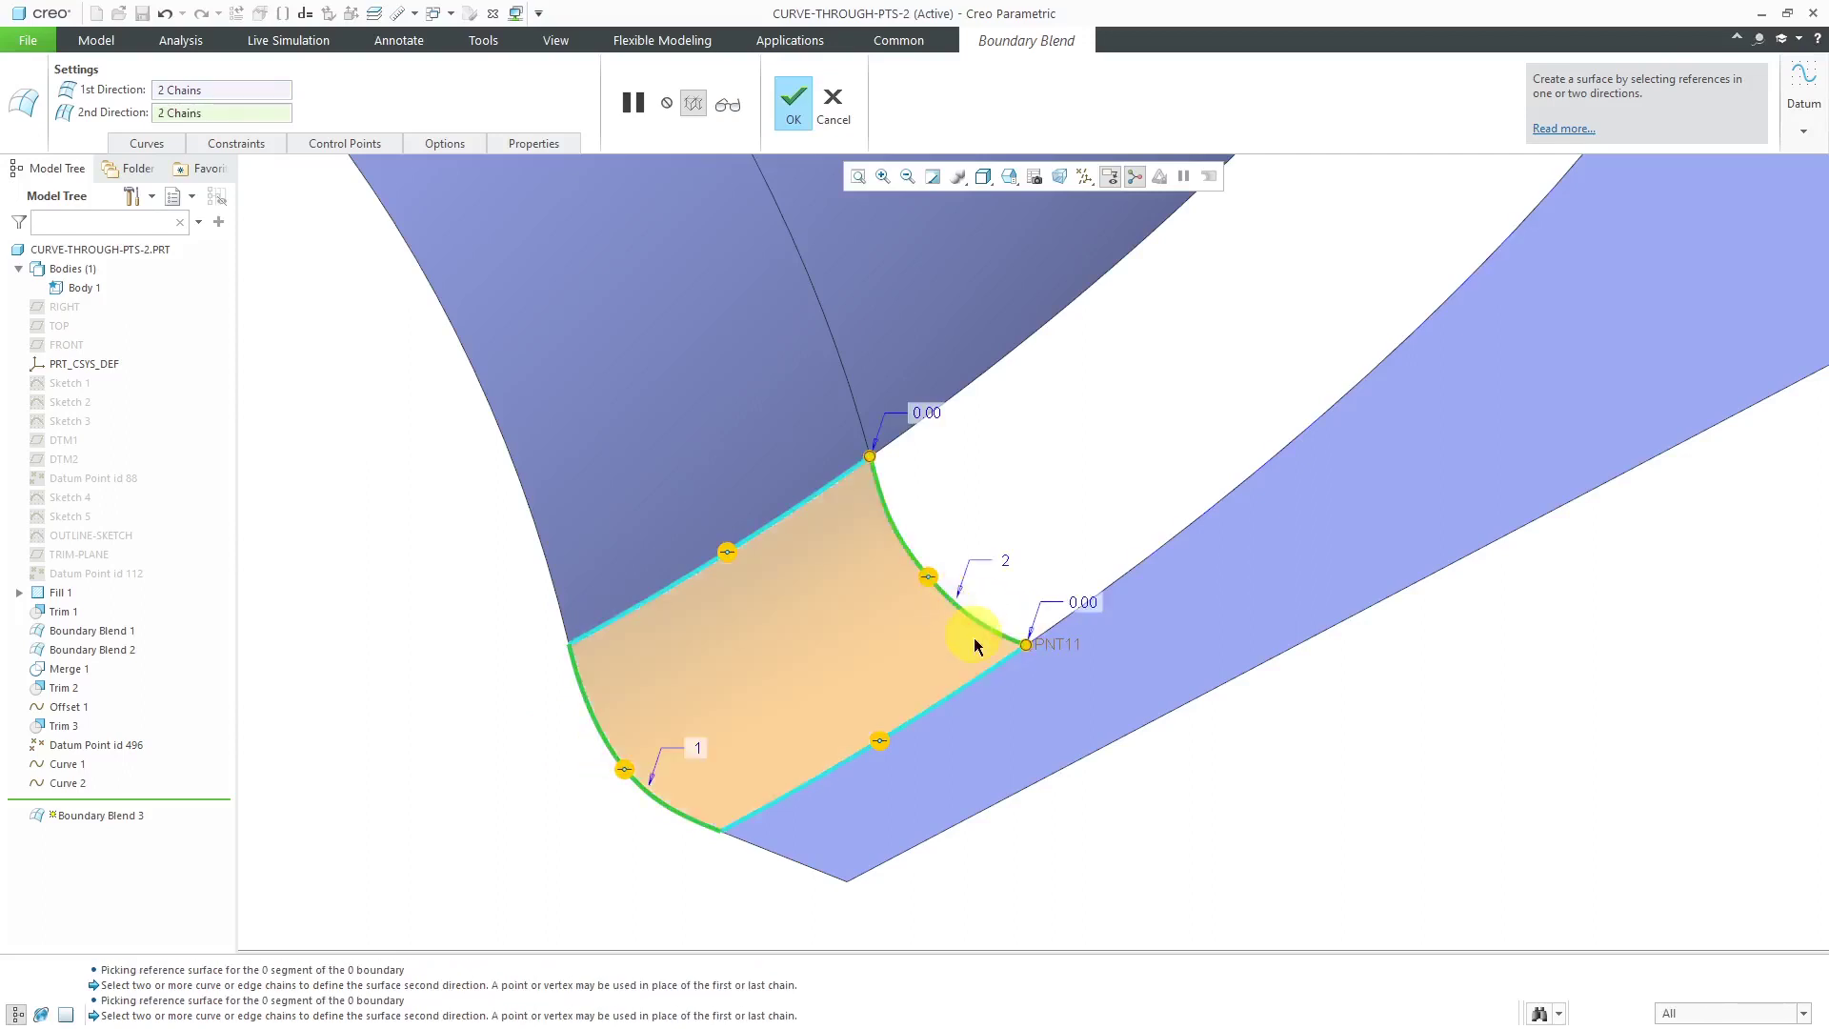
scroll(1013, 688, "up", 3)
scroll(792, 769, "down", 1)
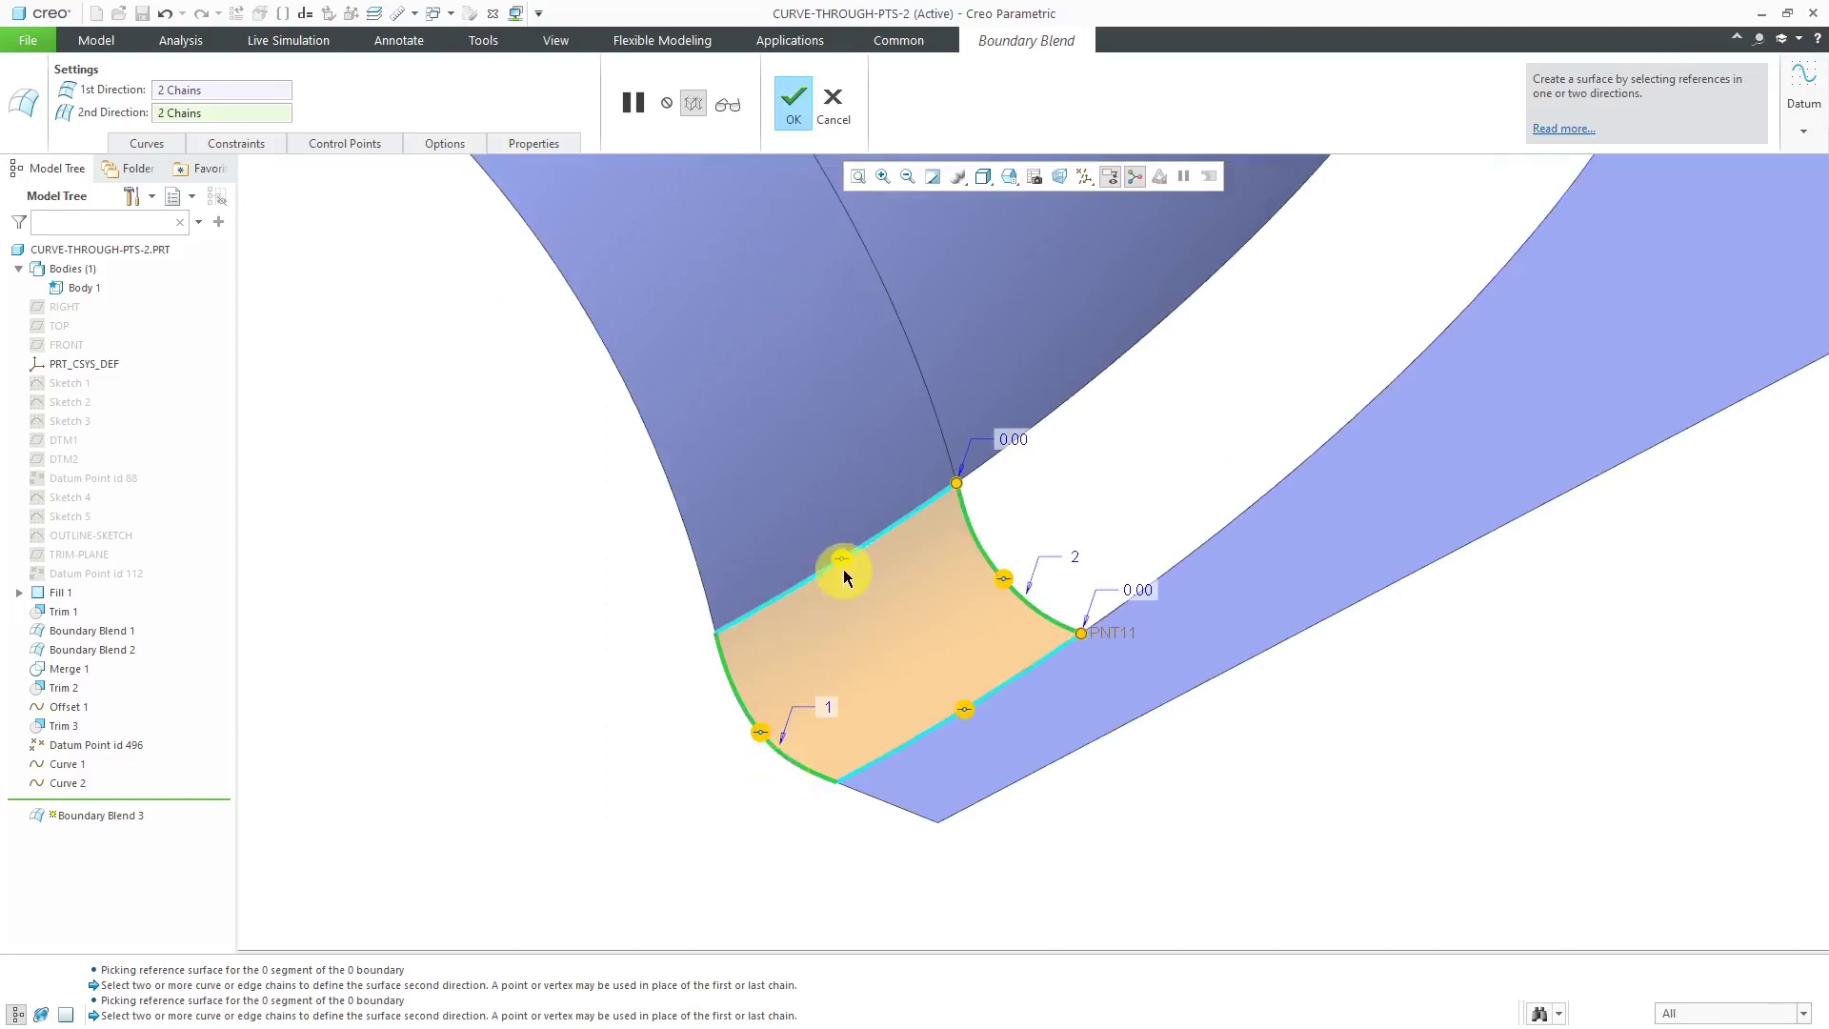
Set both first-direction edges to Tangent, using the lower fill surface as the lower edge's reference.
left_click(234, 145)
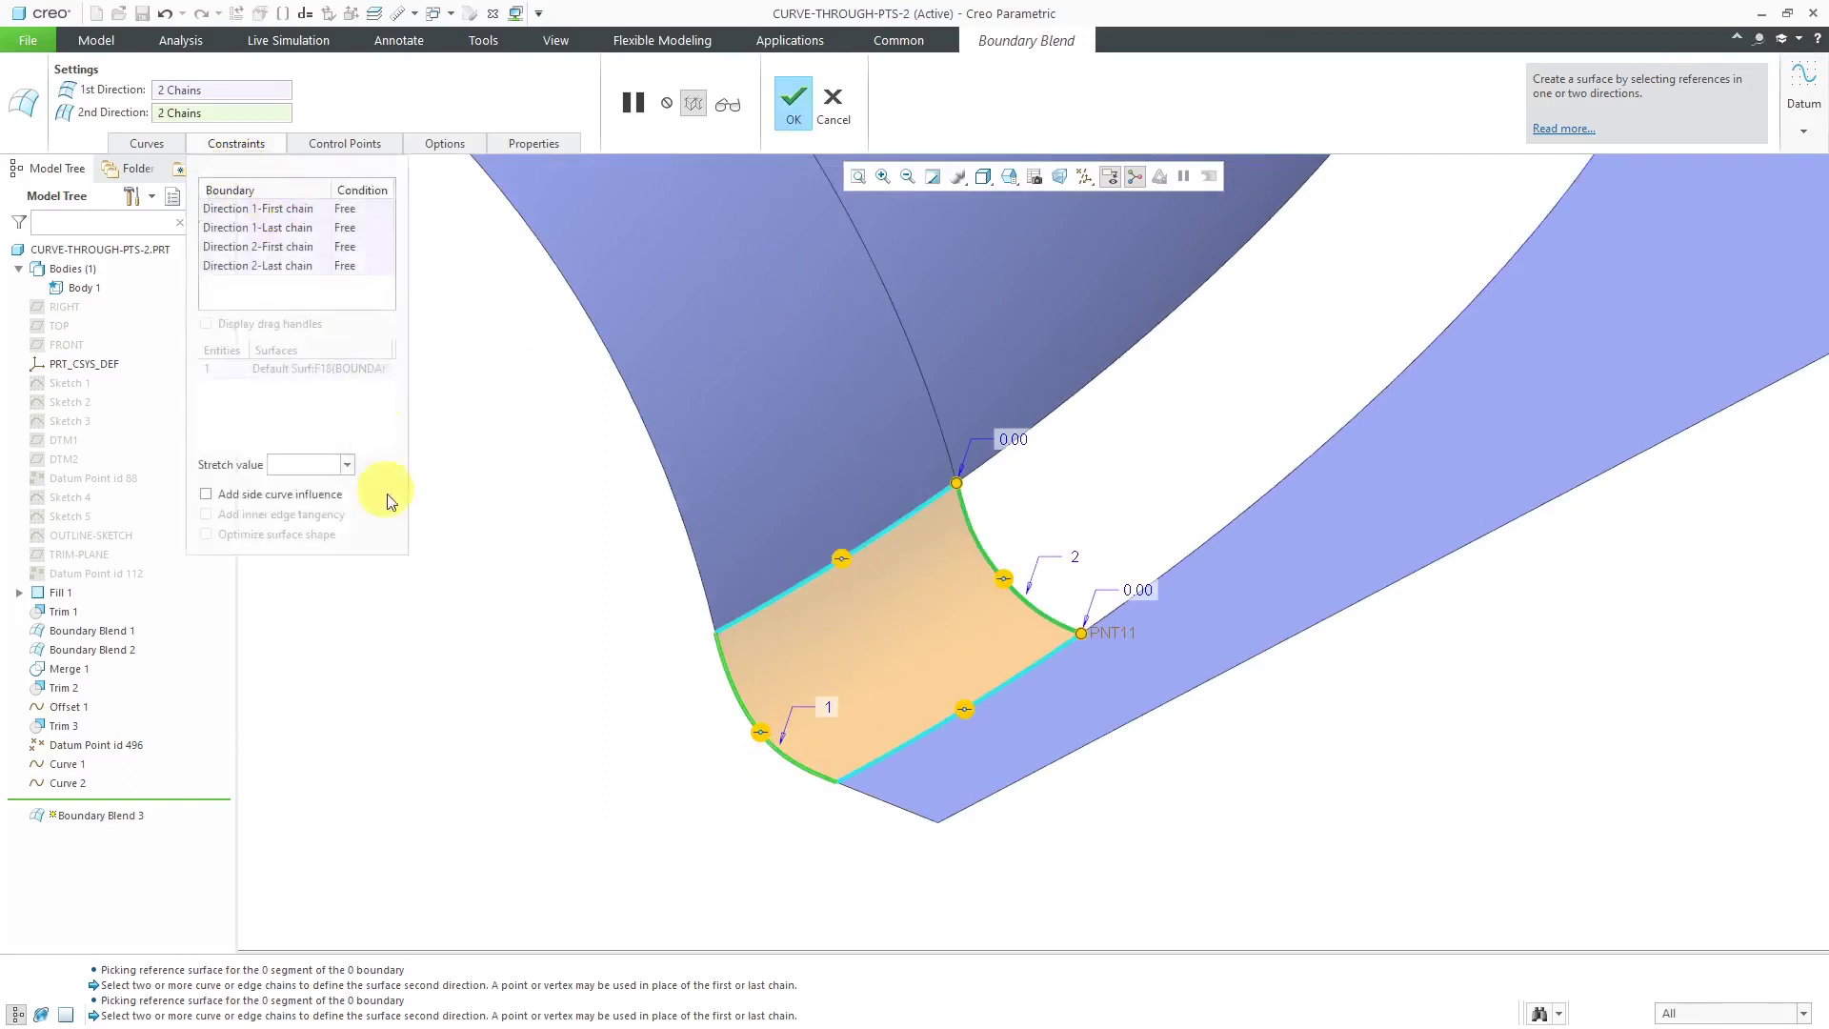
right_click(846, 559)
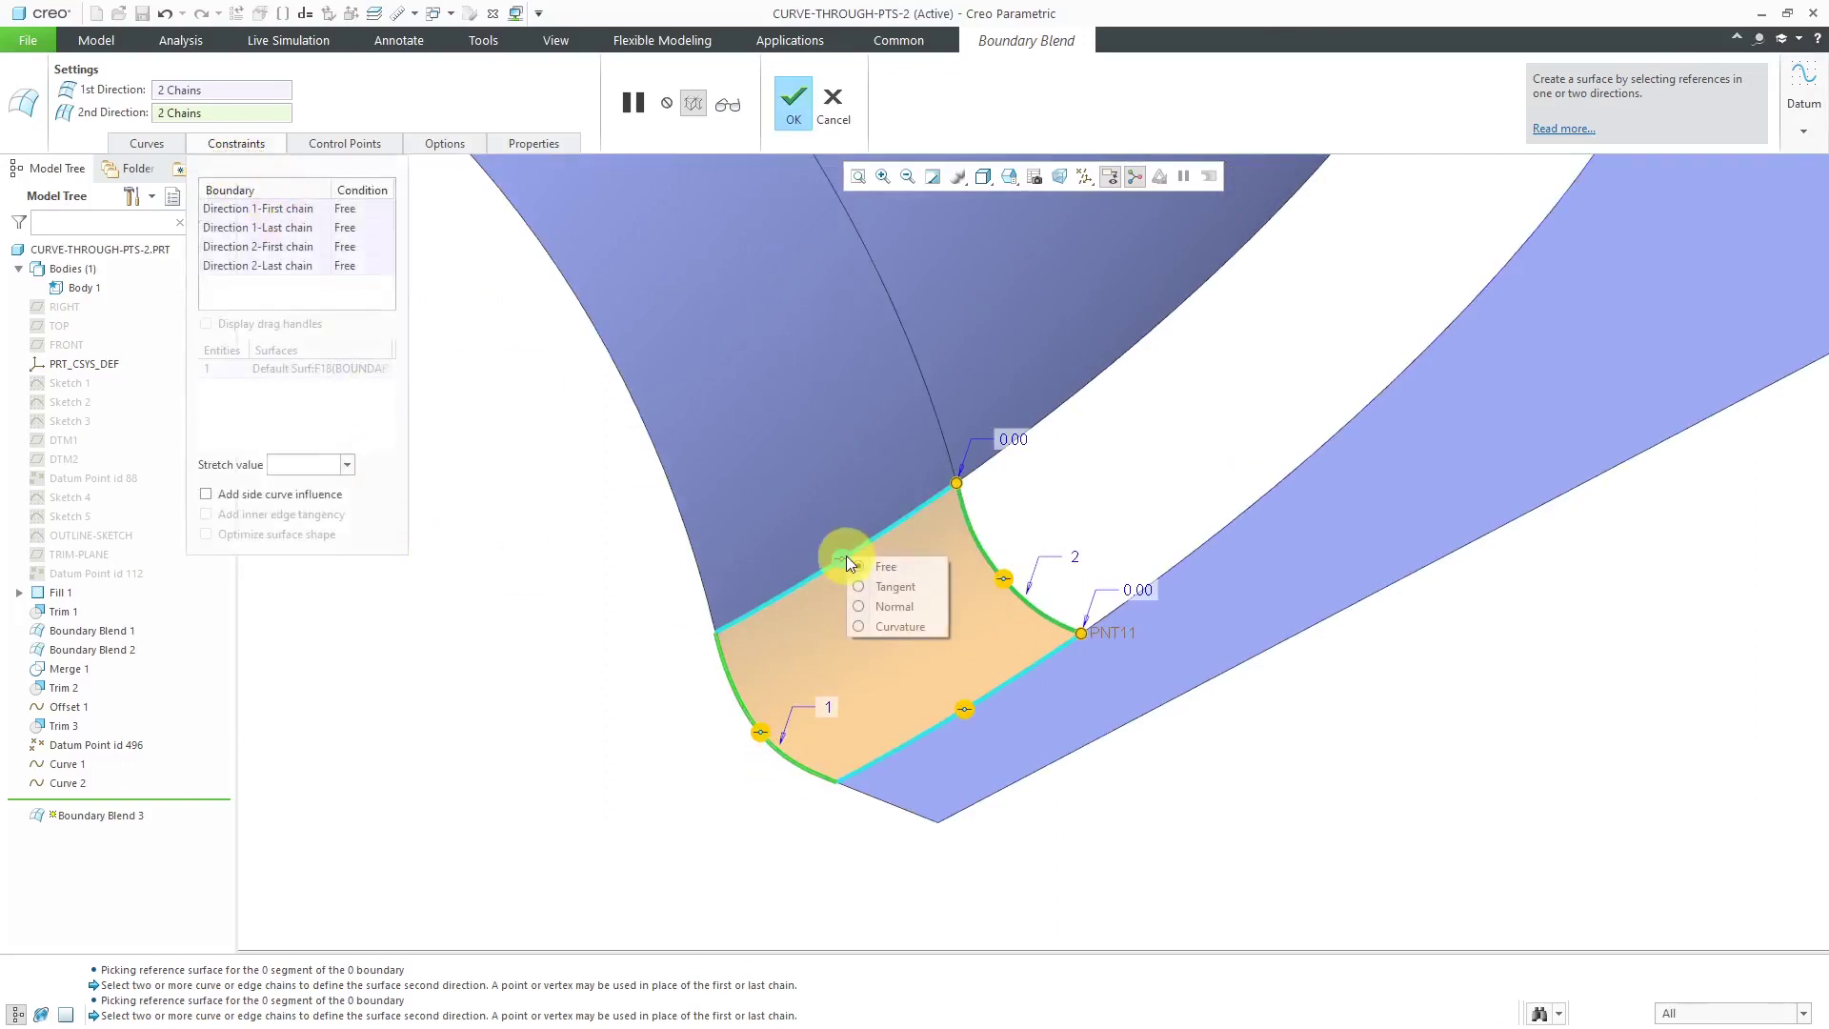
left_click(876, 589)
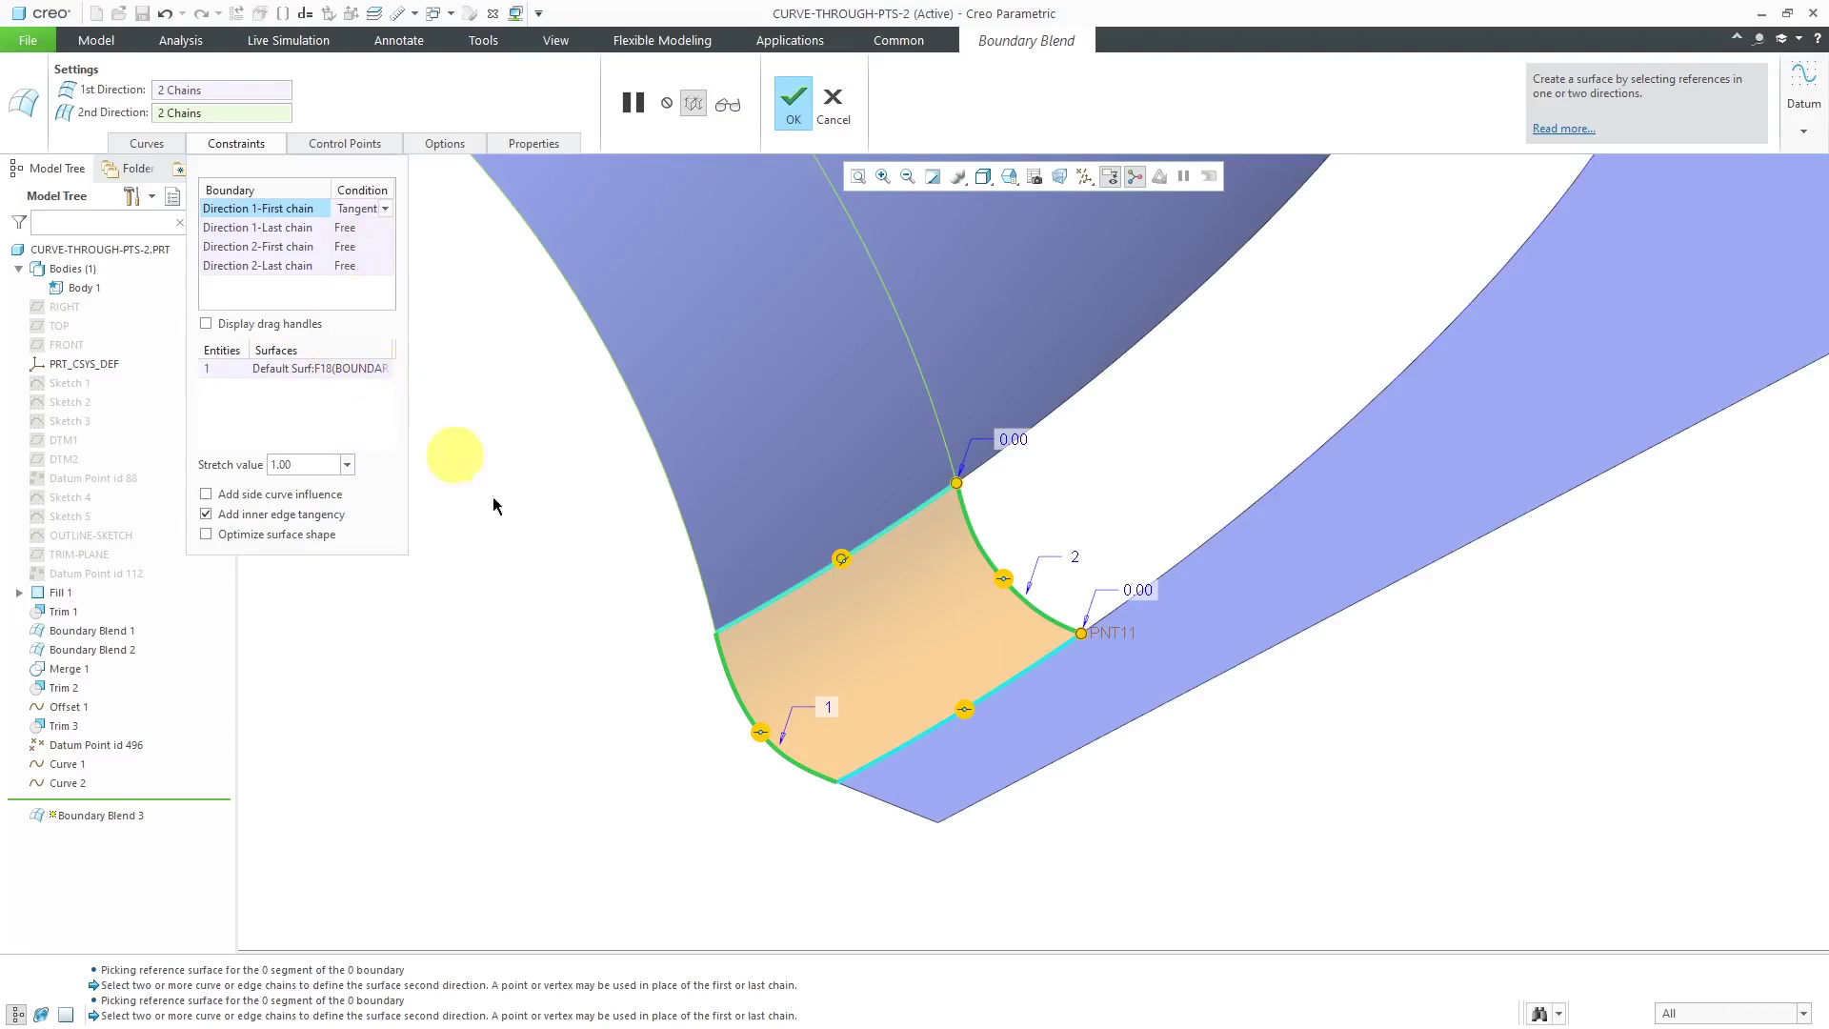
right_click(966, 706)
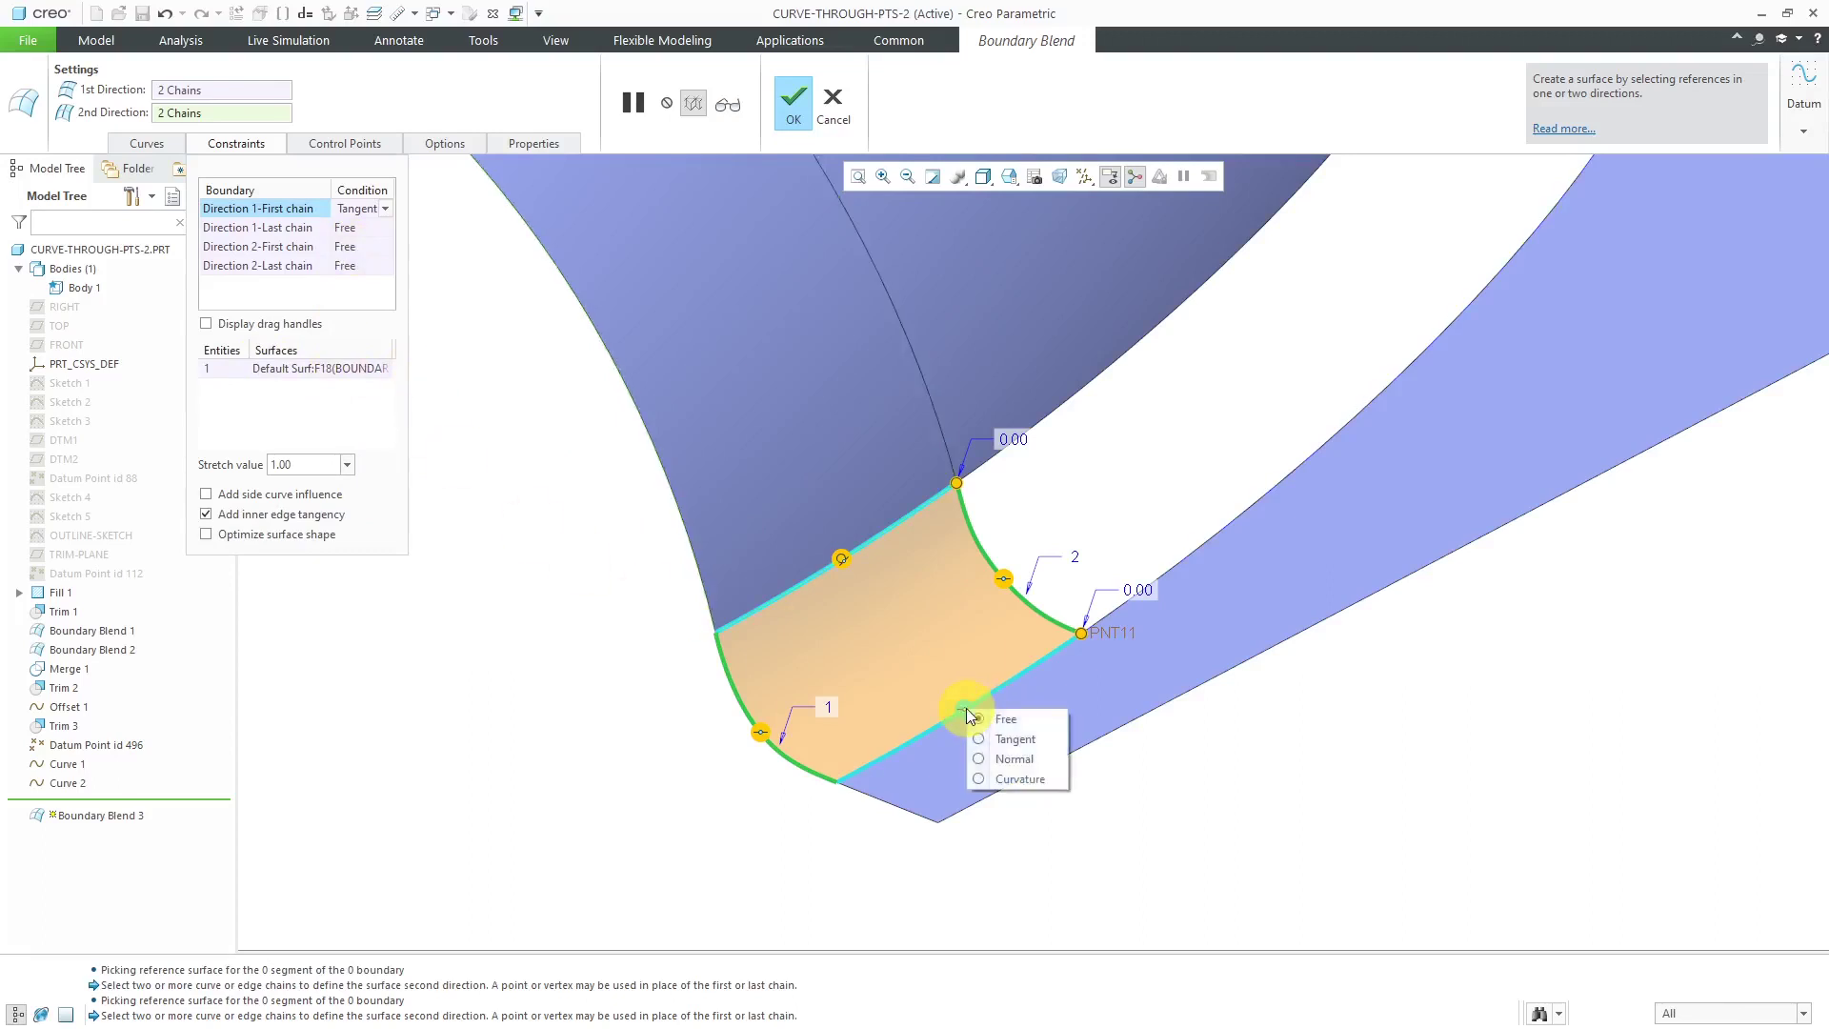
left_click(1021, 741)
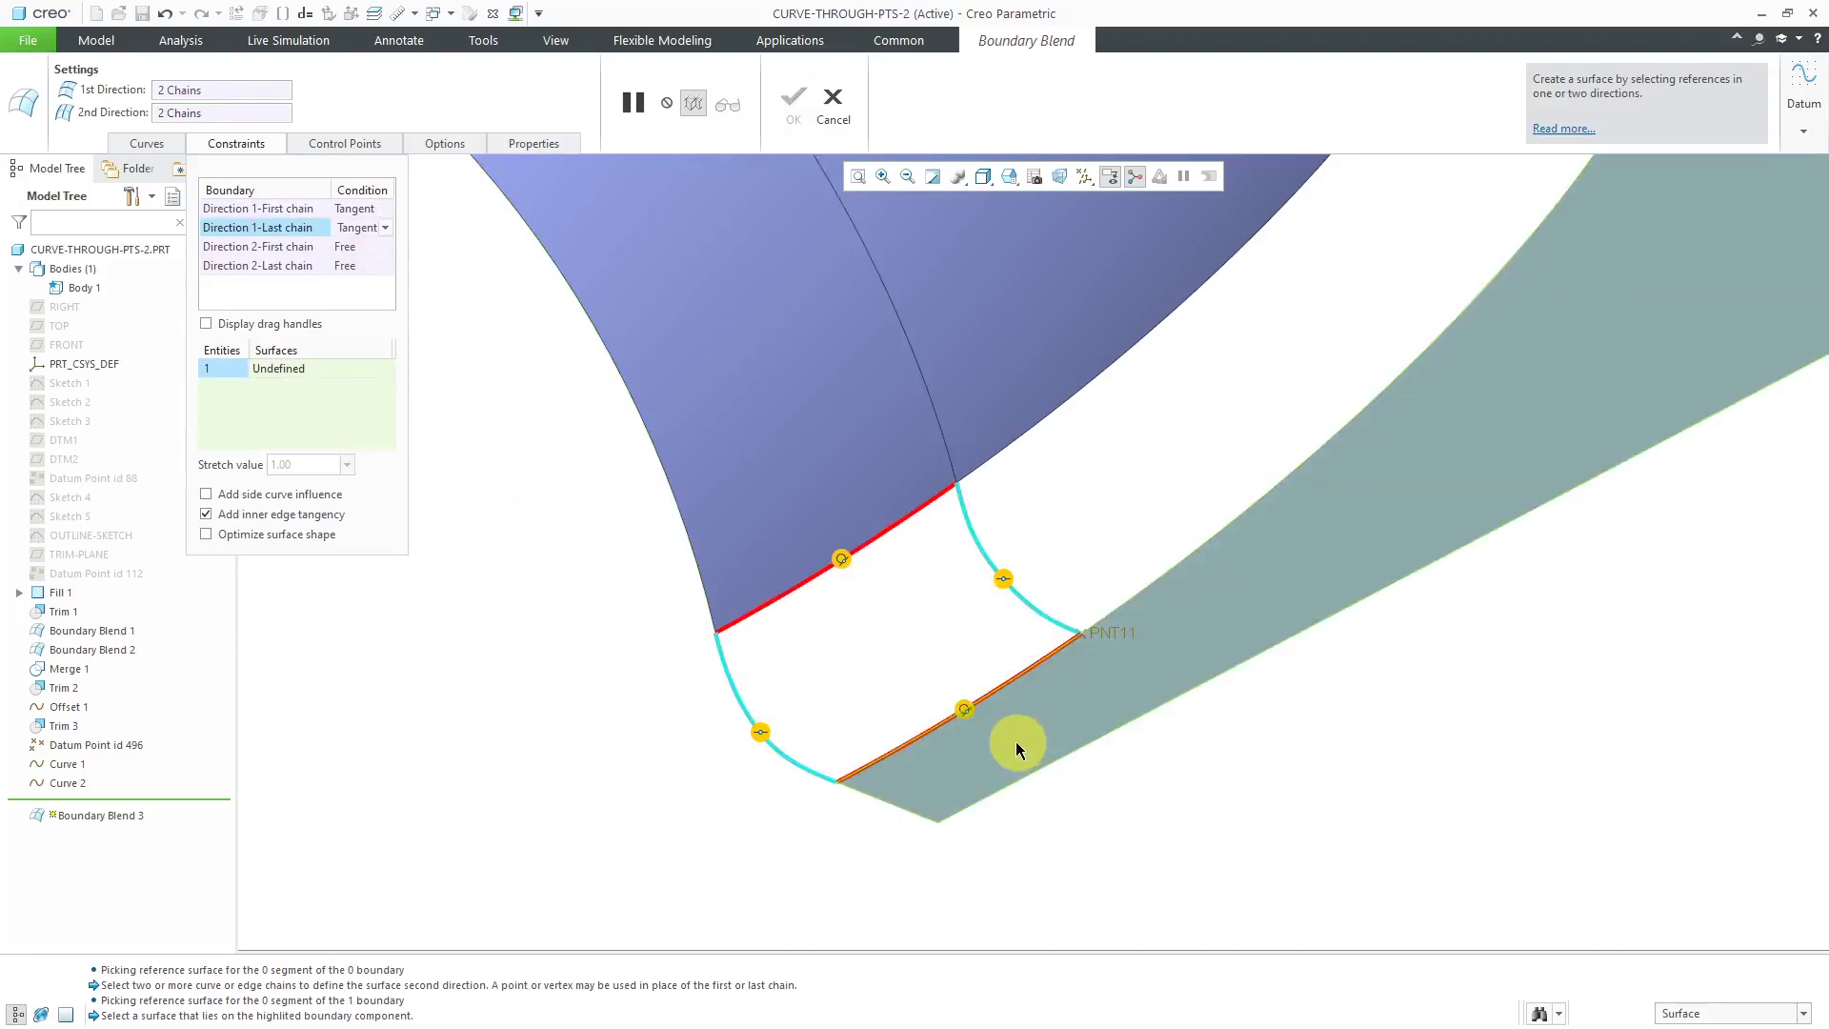
left_click(991, 729)
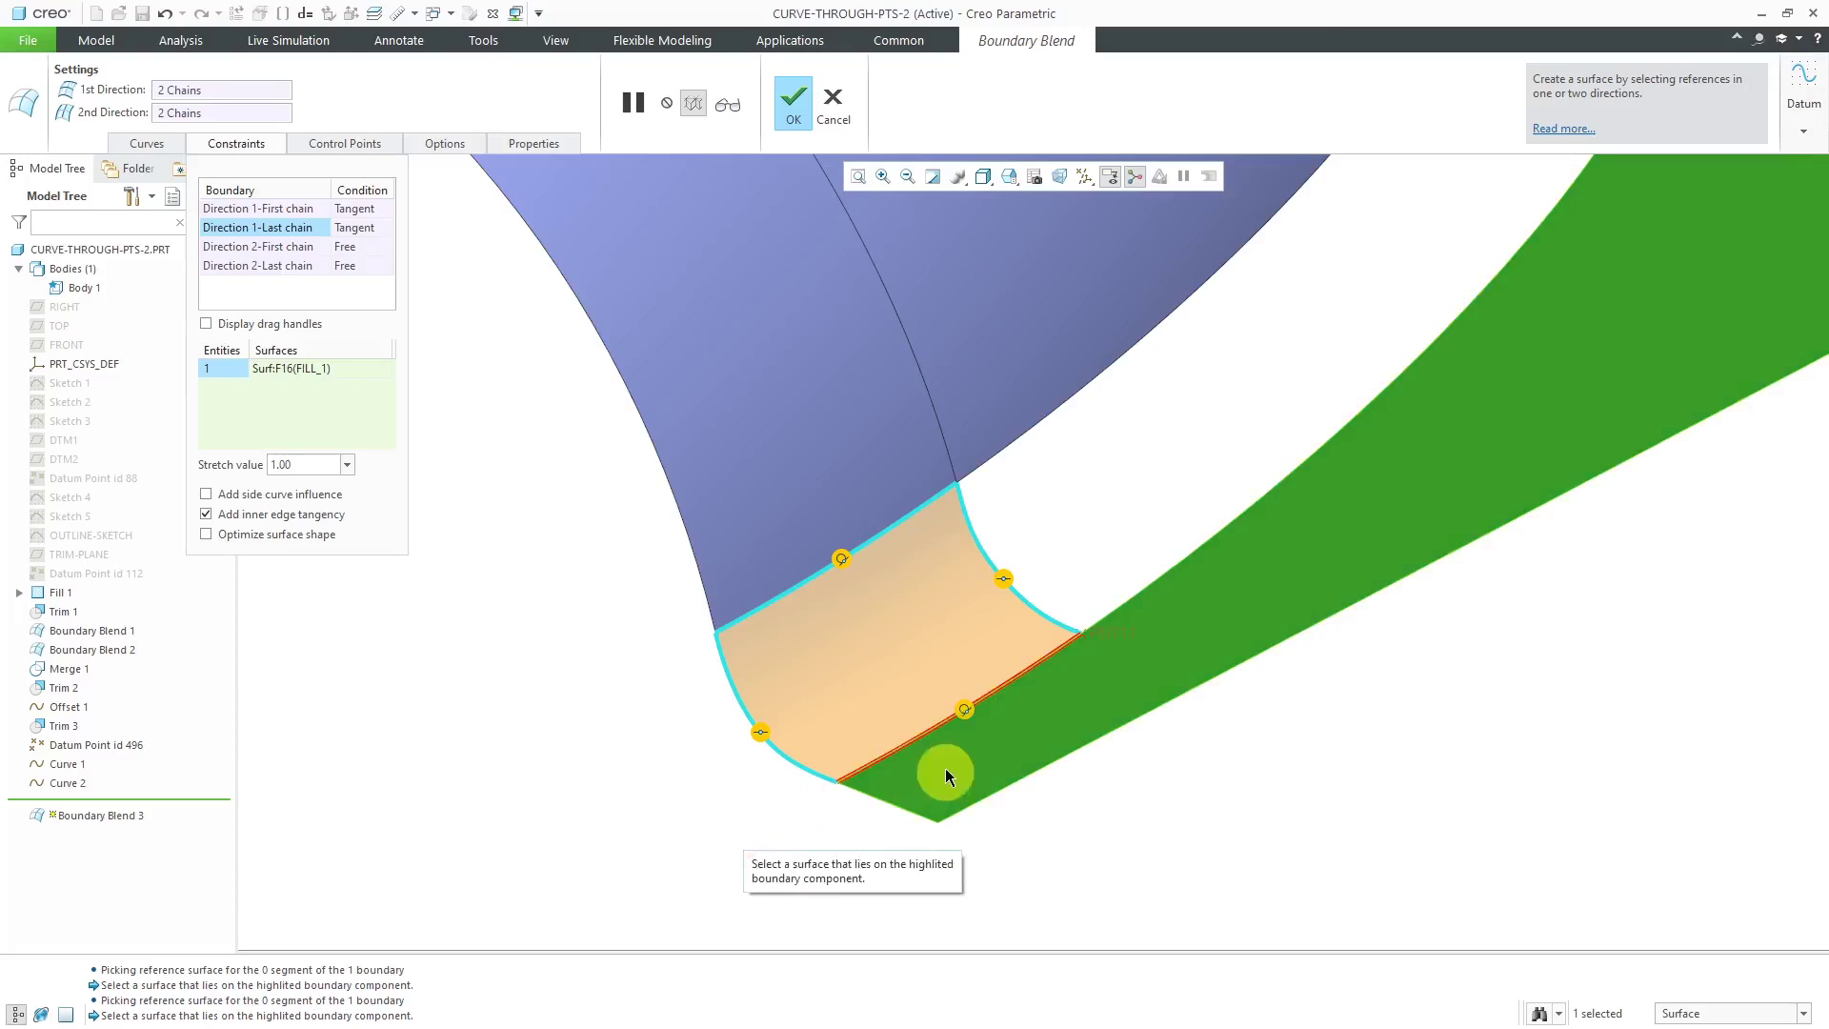
Switch both the lower and upper edge conditions to Curvature continuous.
right_click(965, 709)
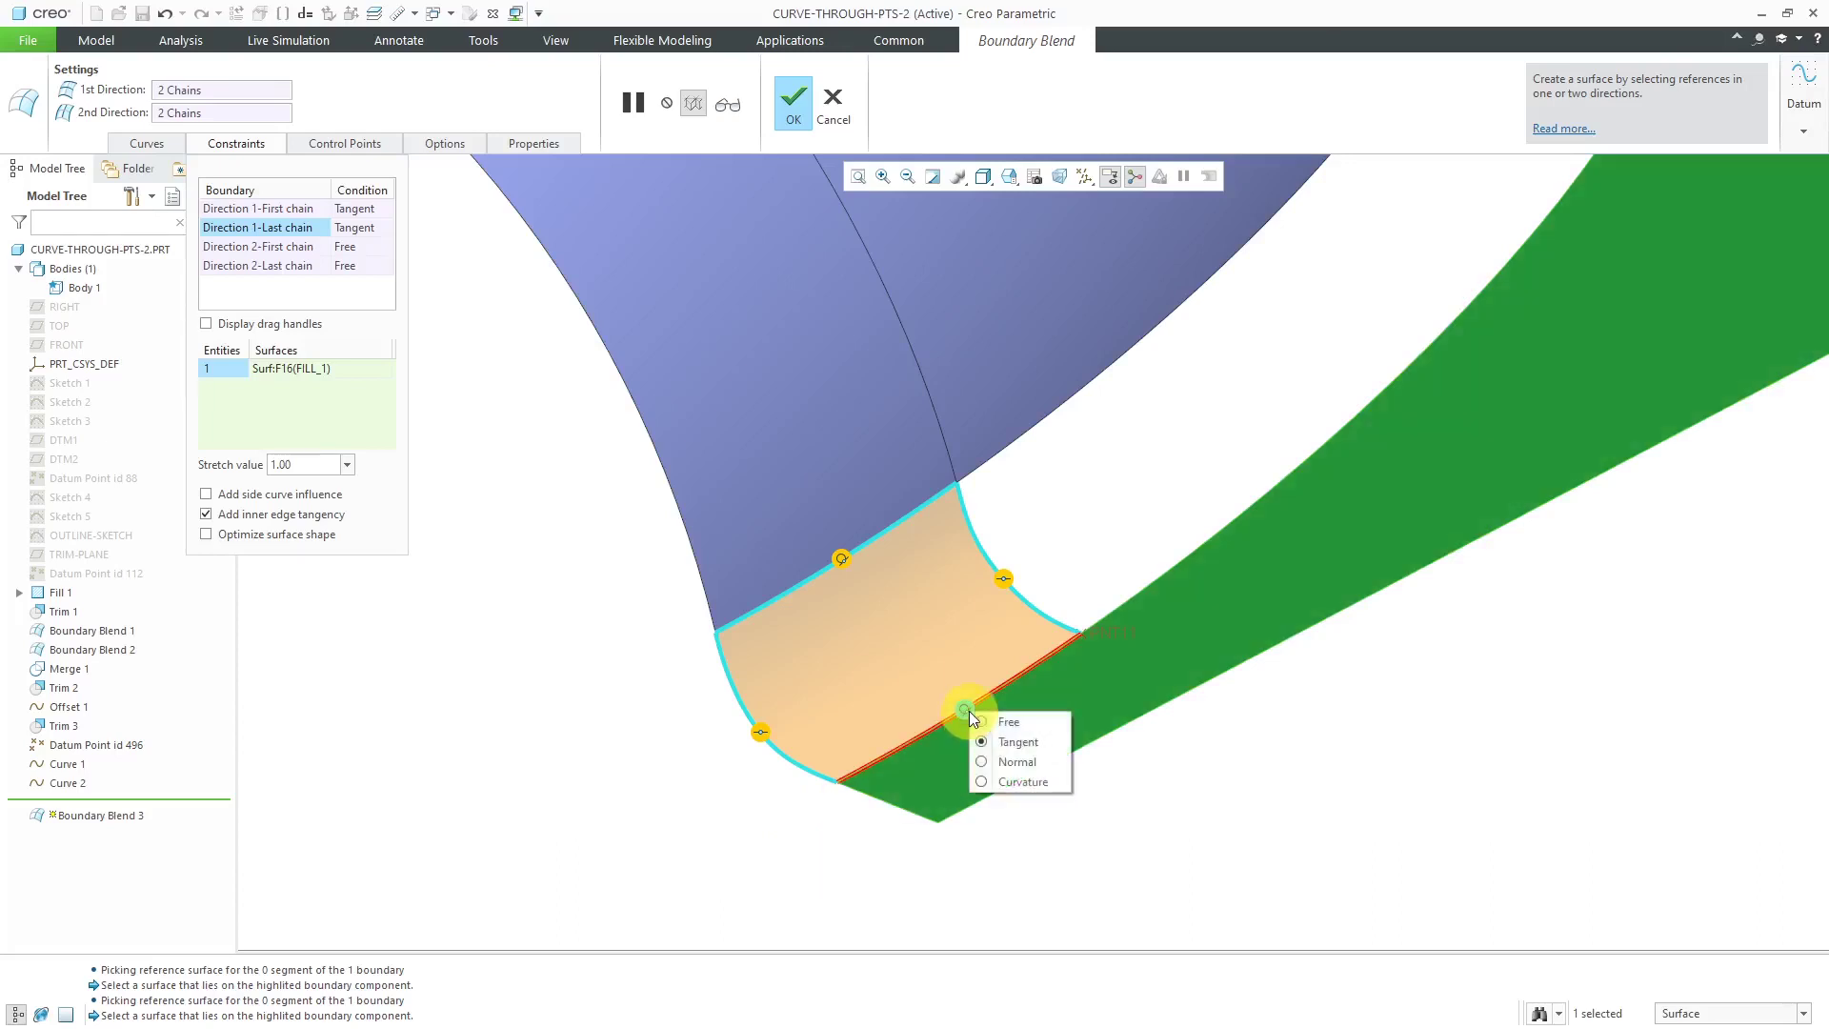
left_click(1019, 781)
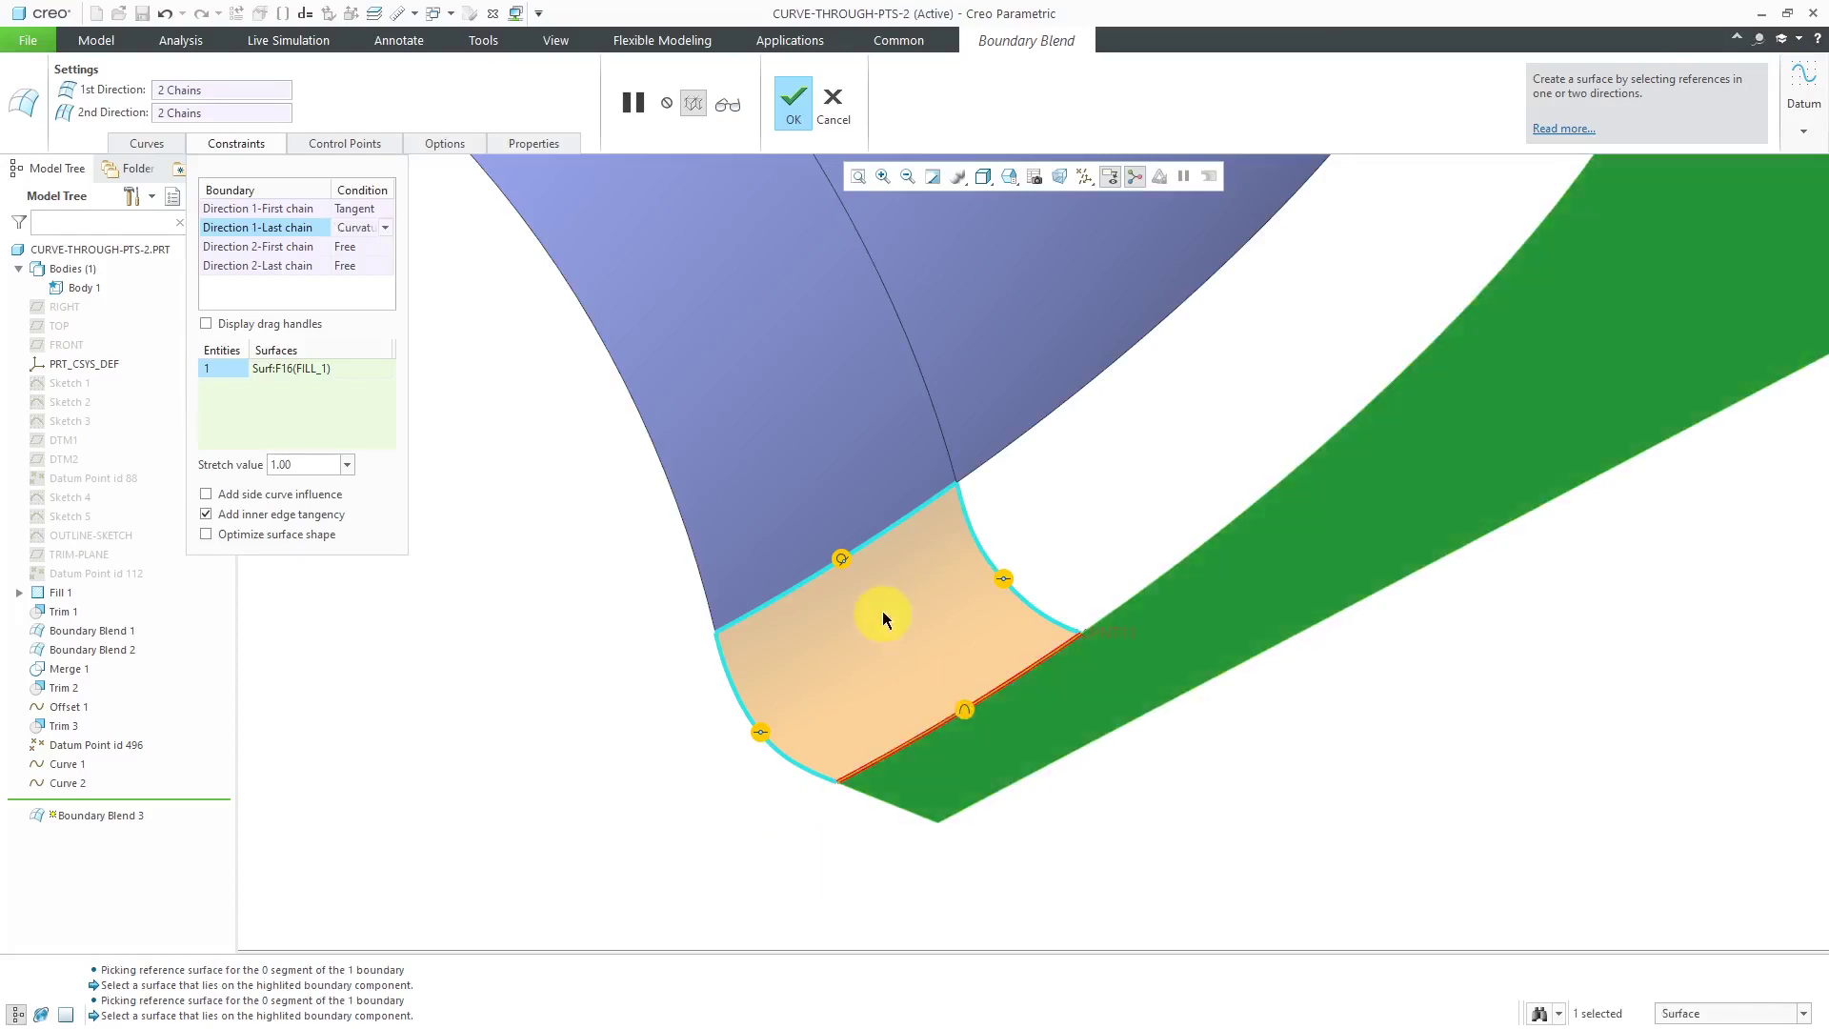
right_click(843, 562)
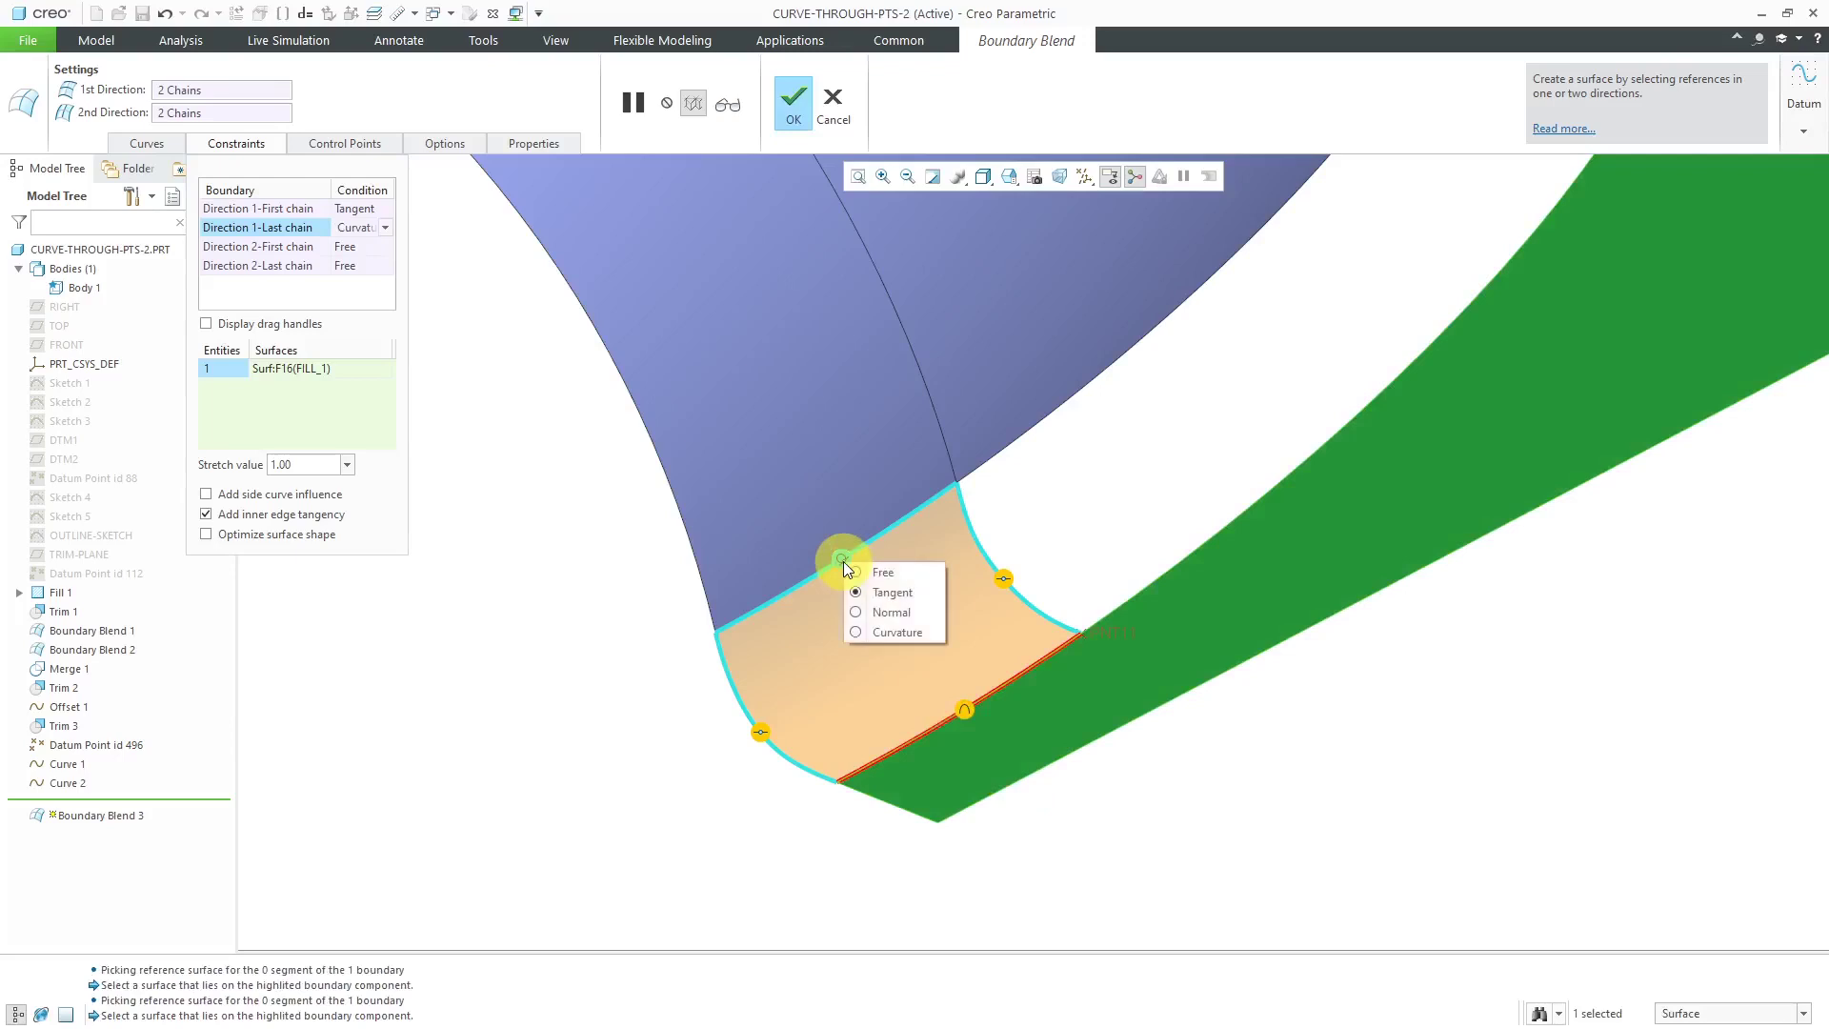
left_click(888, 636)
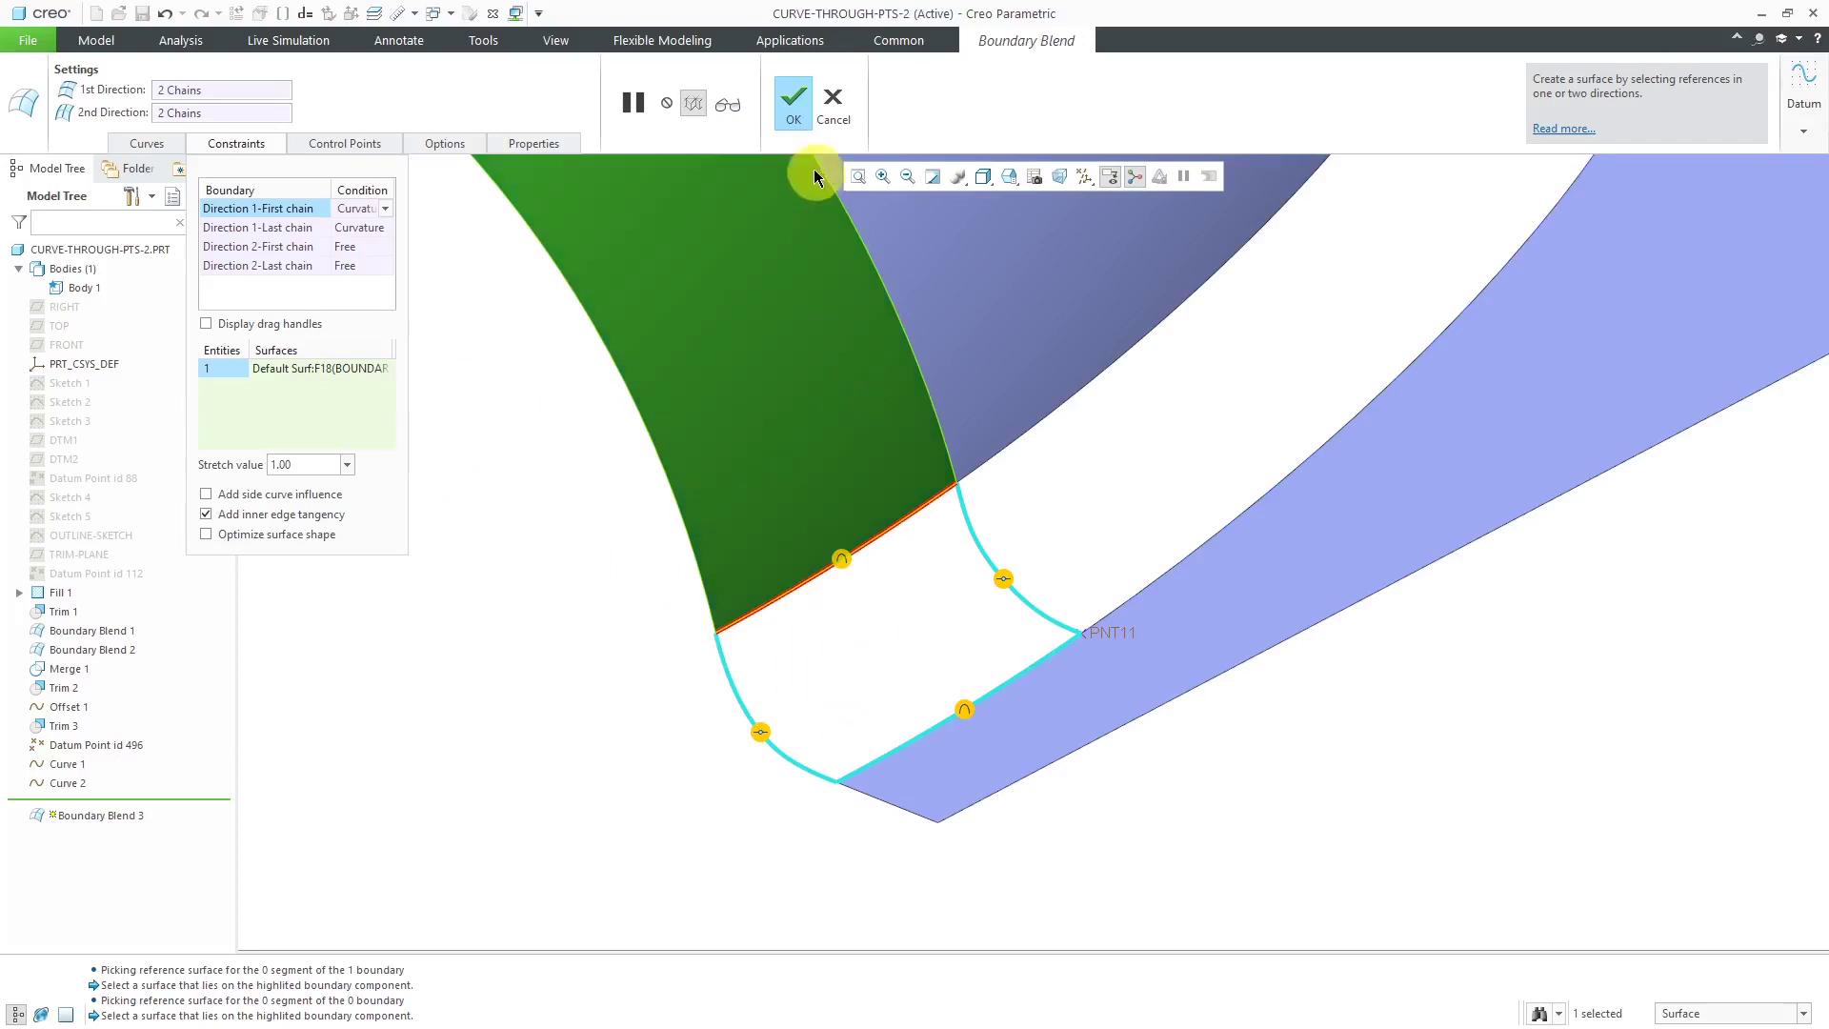
Attempt to finish the blend, dismiss the Regeneration Failure, and resume editing.
left_click(791, 105)
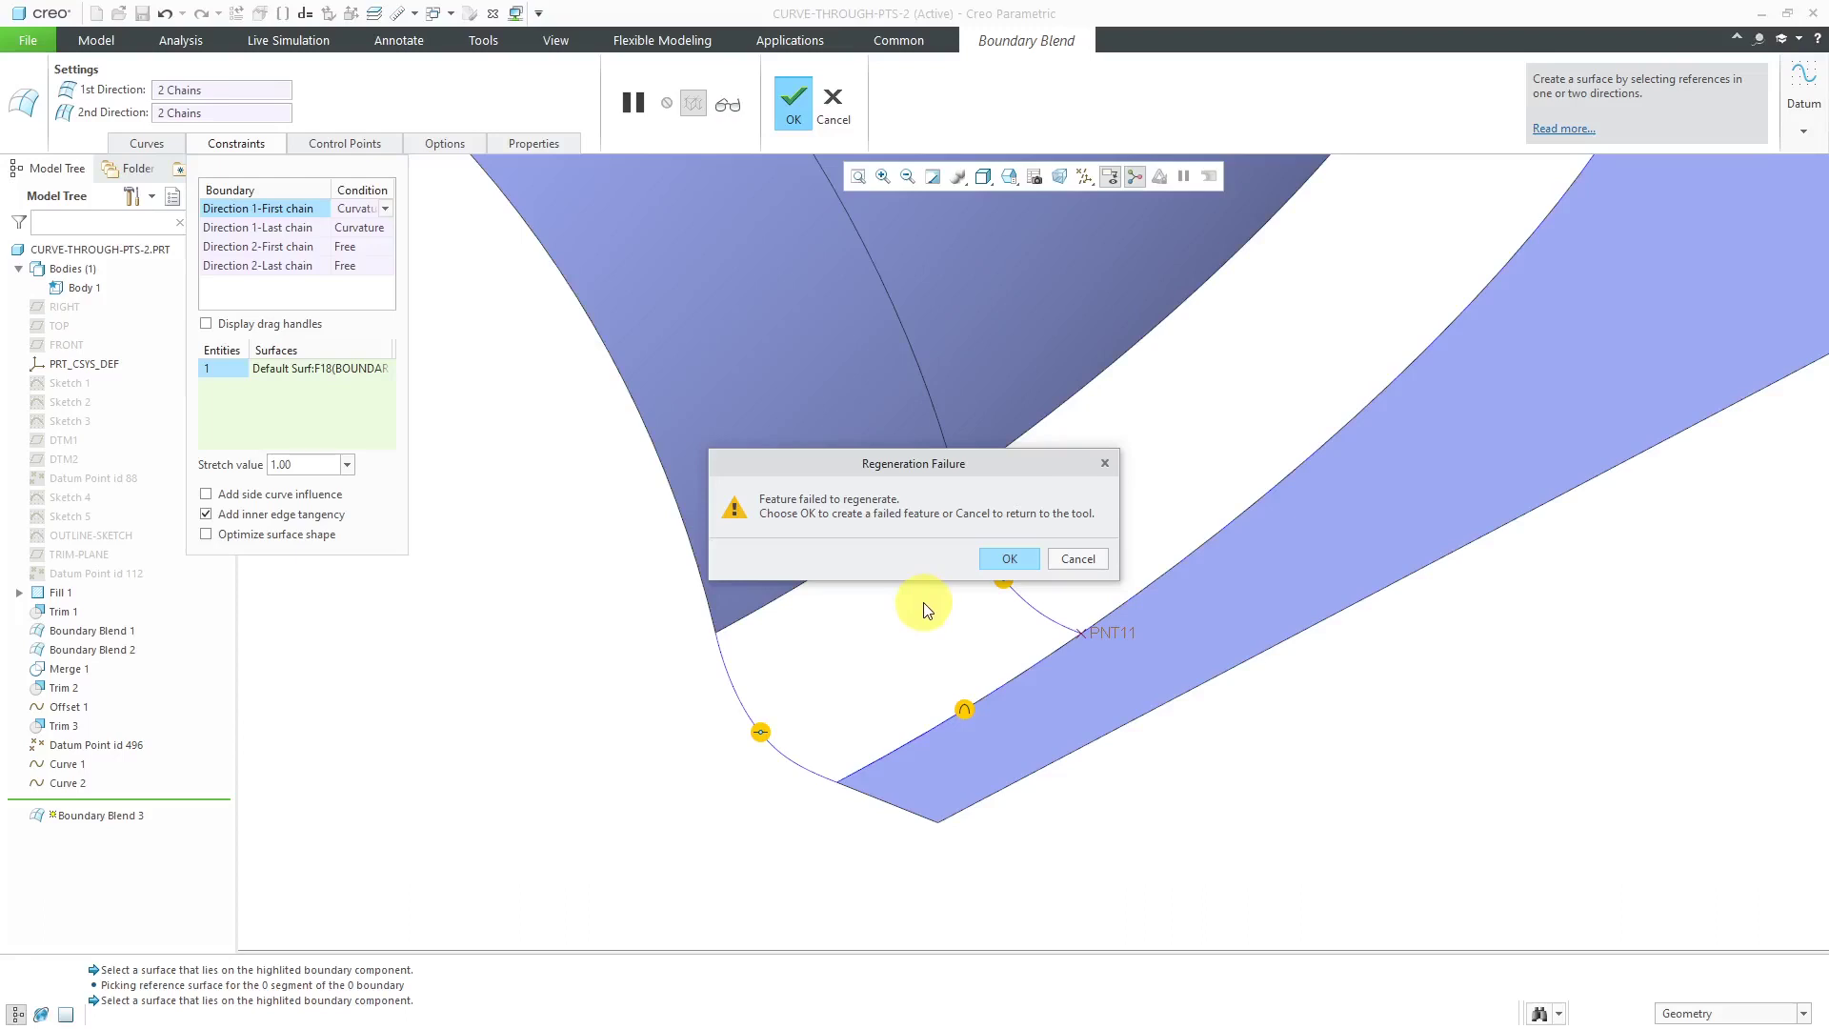
left_click(1010, 565)
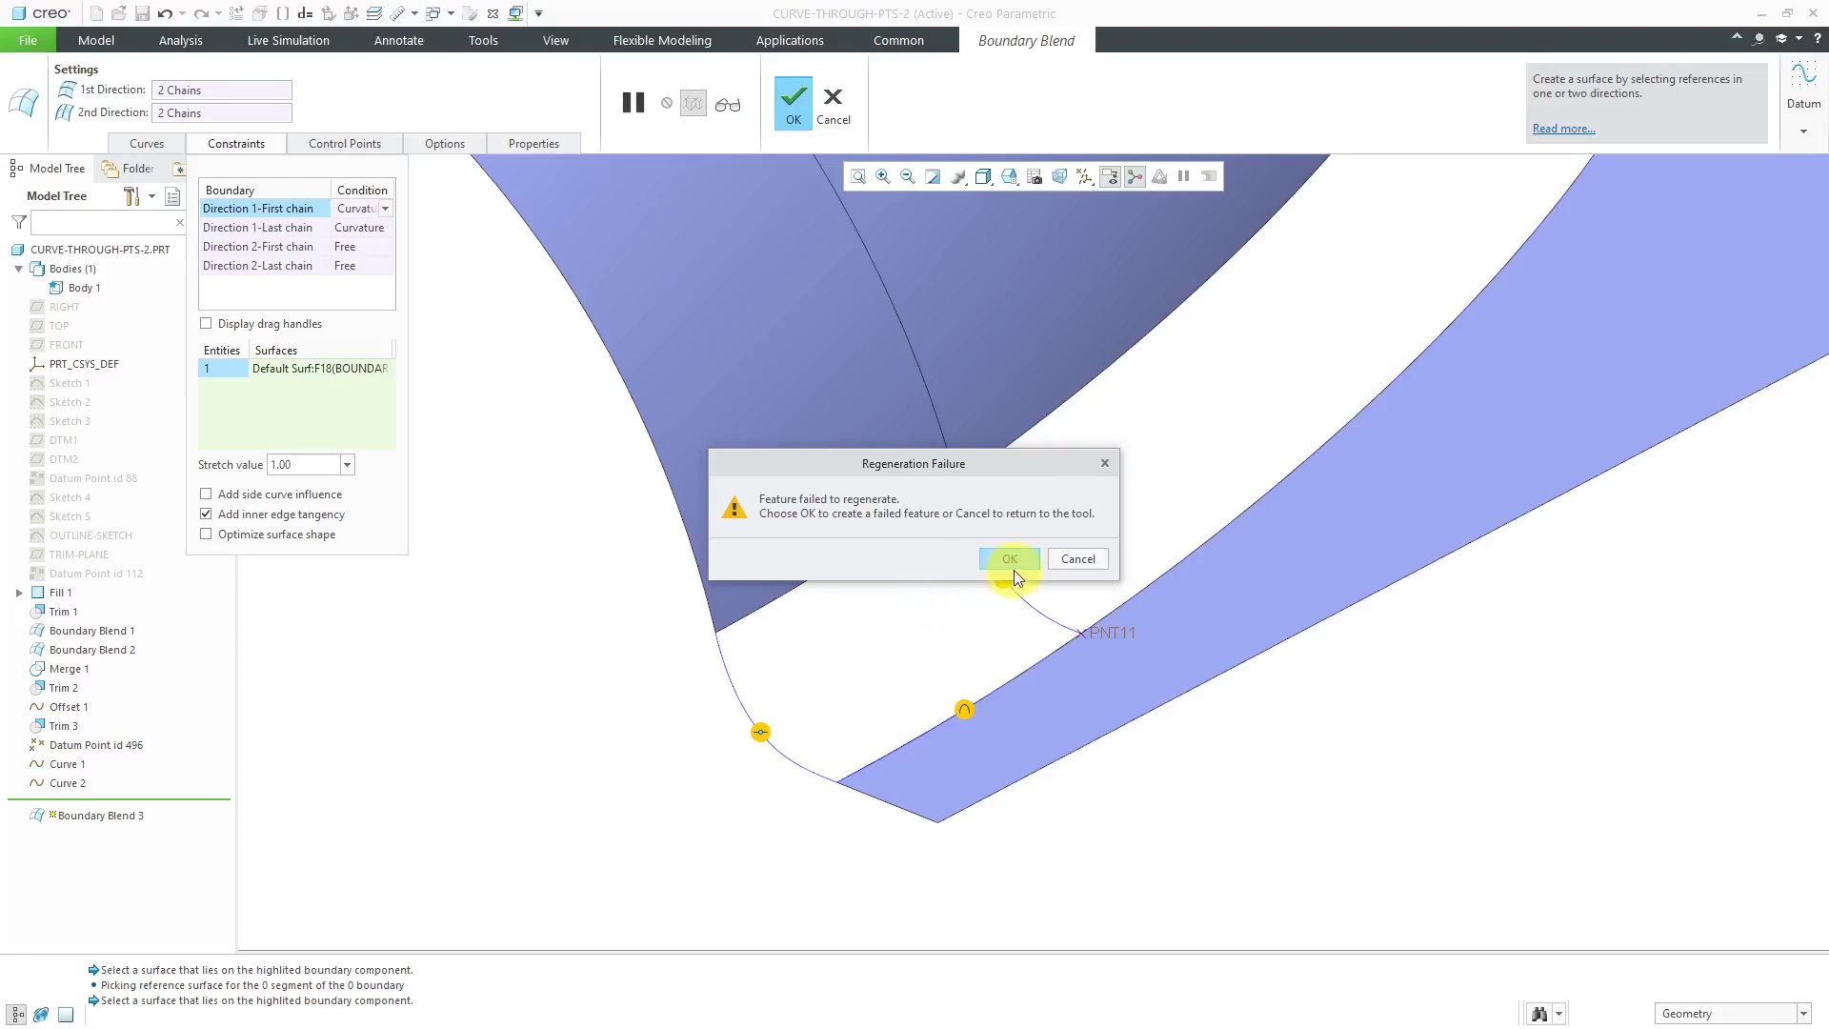
left_click(1079, 562)
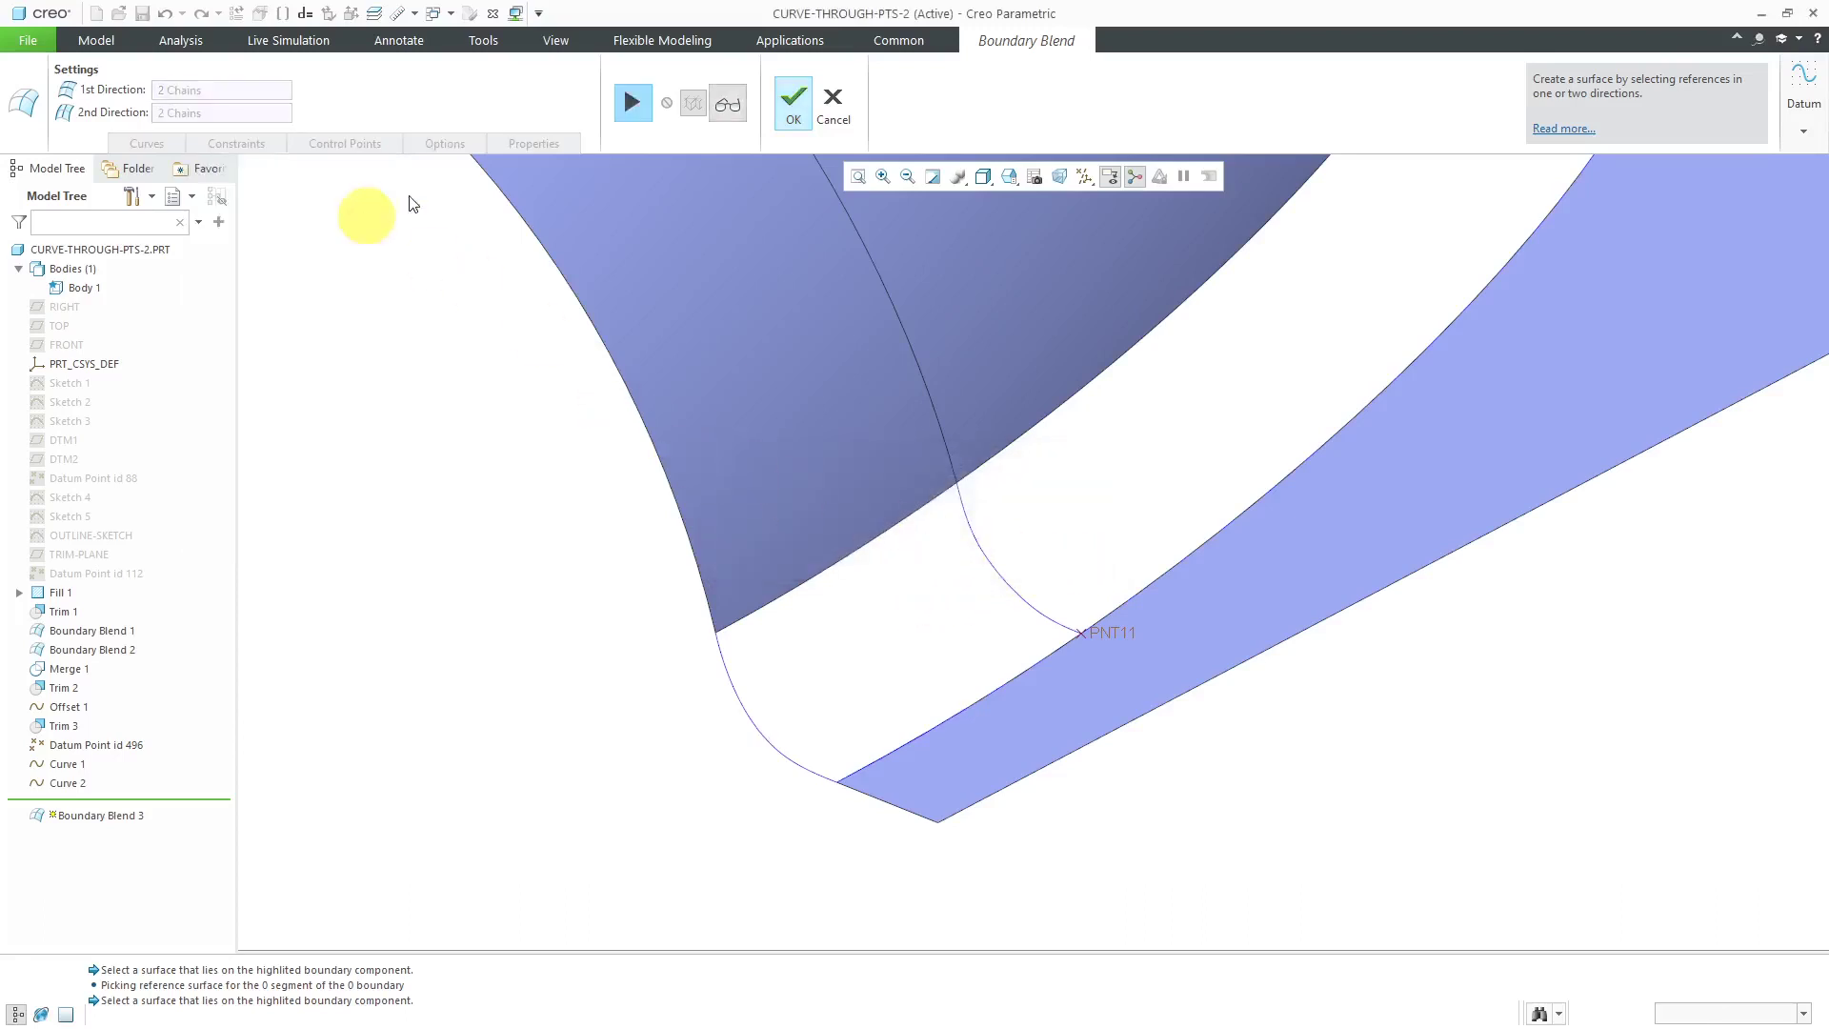
left_click(632, 103)
Set the Direction 1 first chain back to Tangent and complete Boundary Blend 3.
left_click(250, 144)
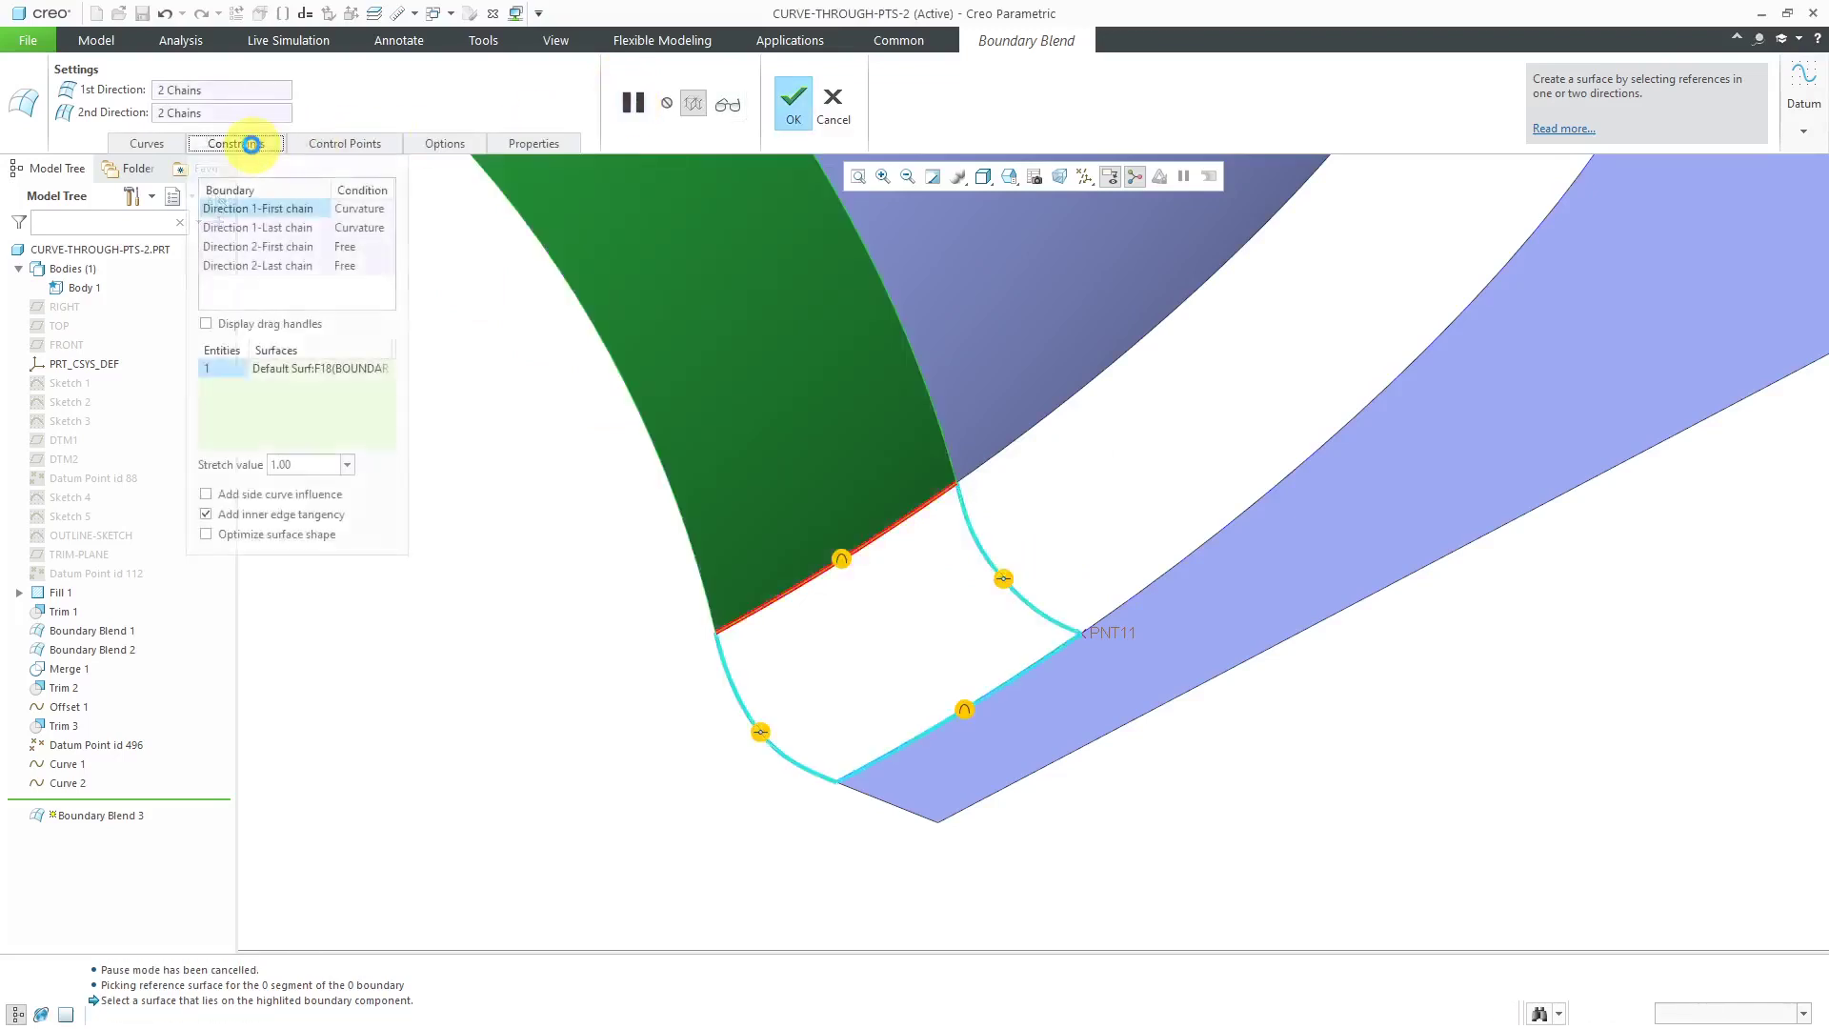
left_click(367, 208)
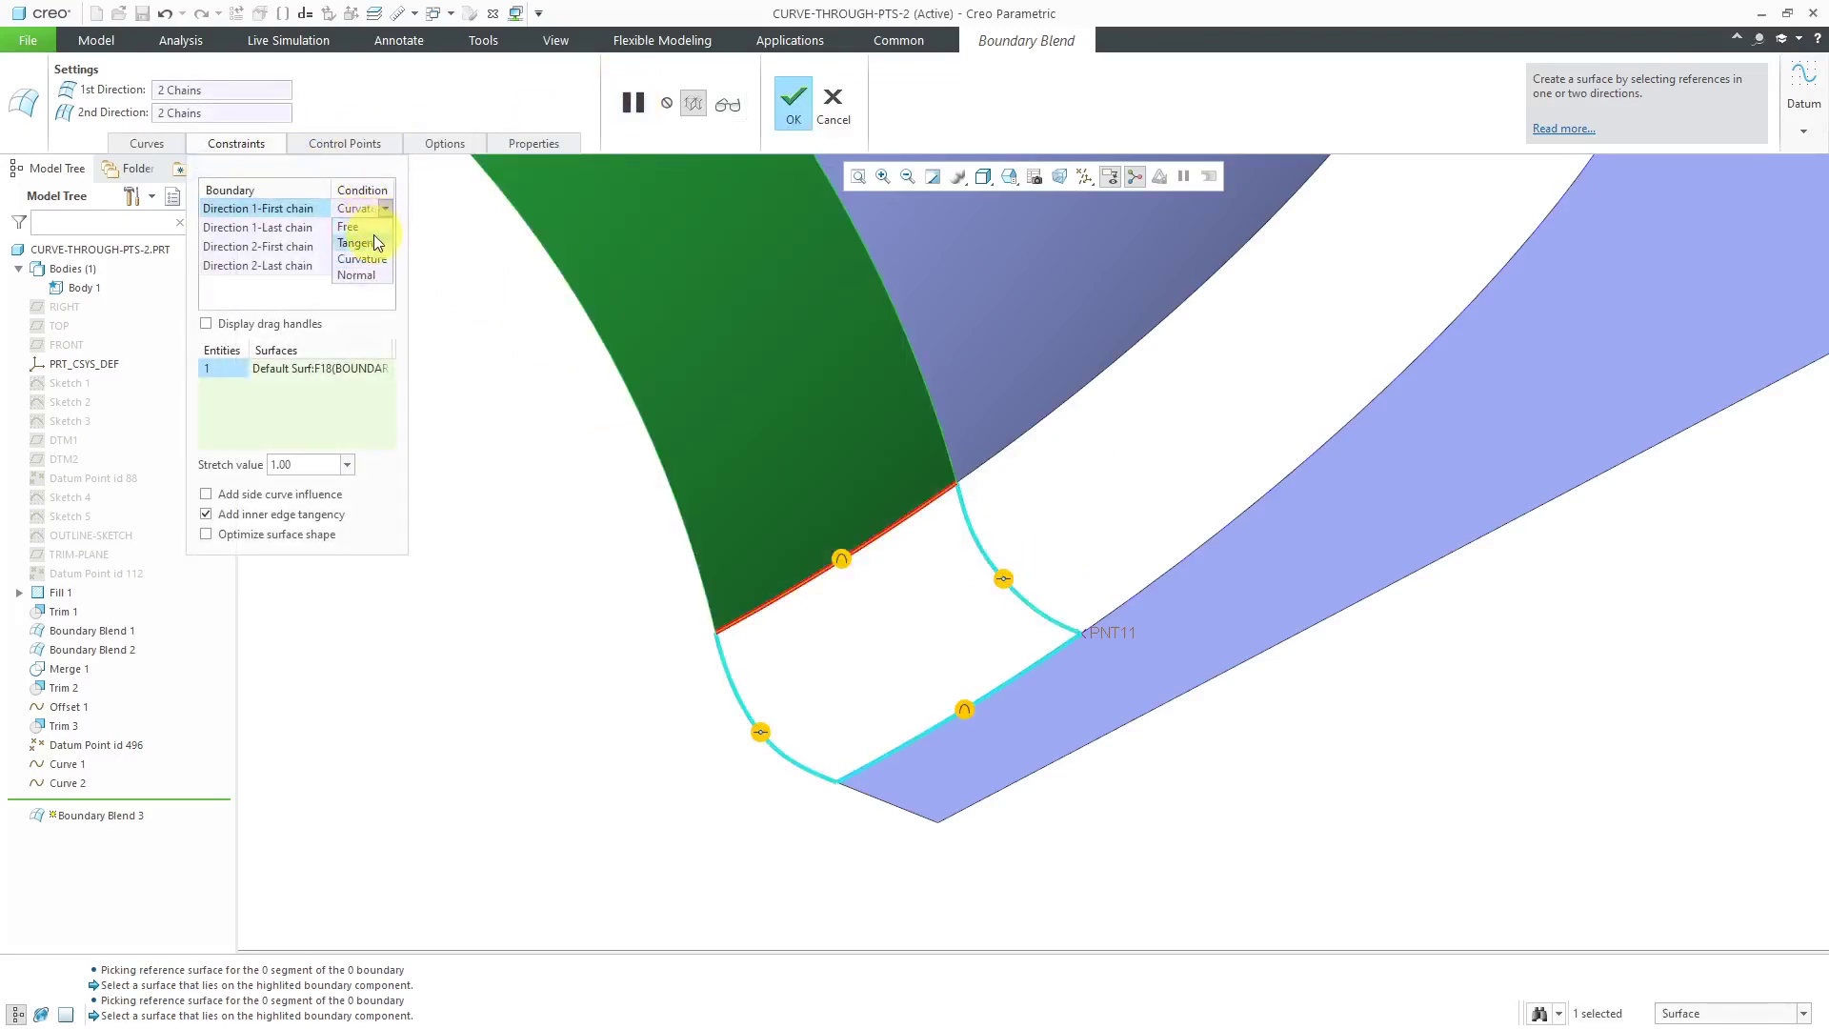
left_click(374, 242)
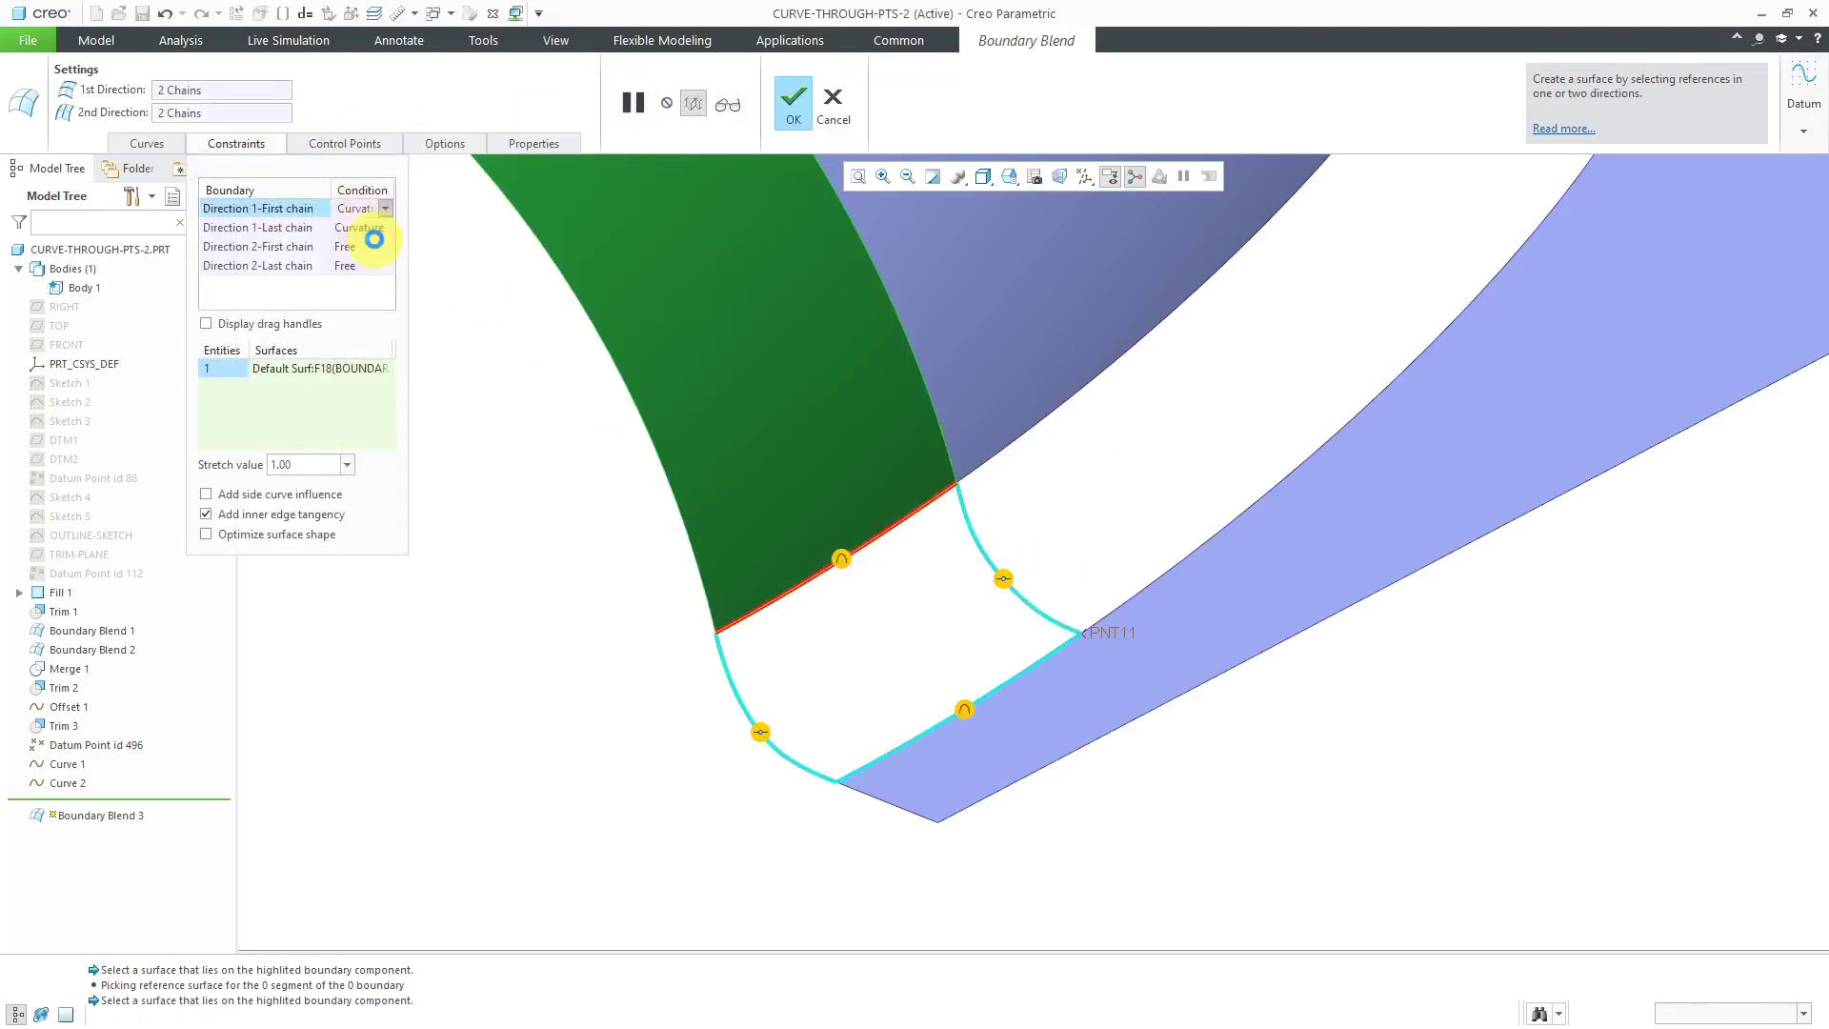
left_click(786, 102)
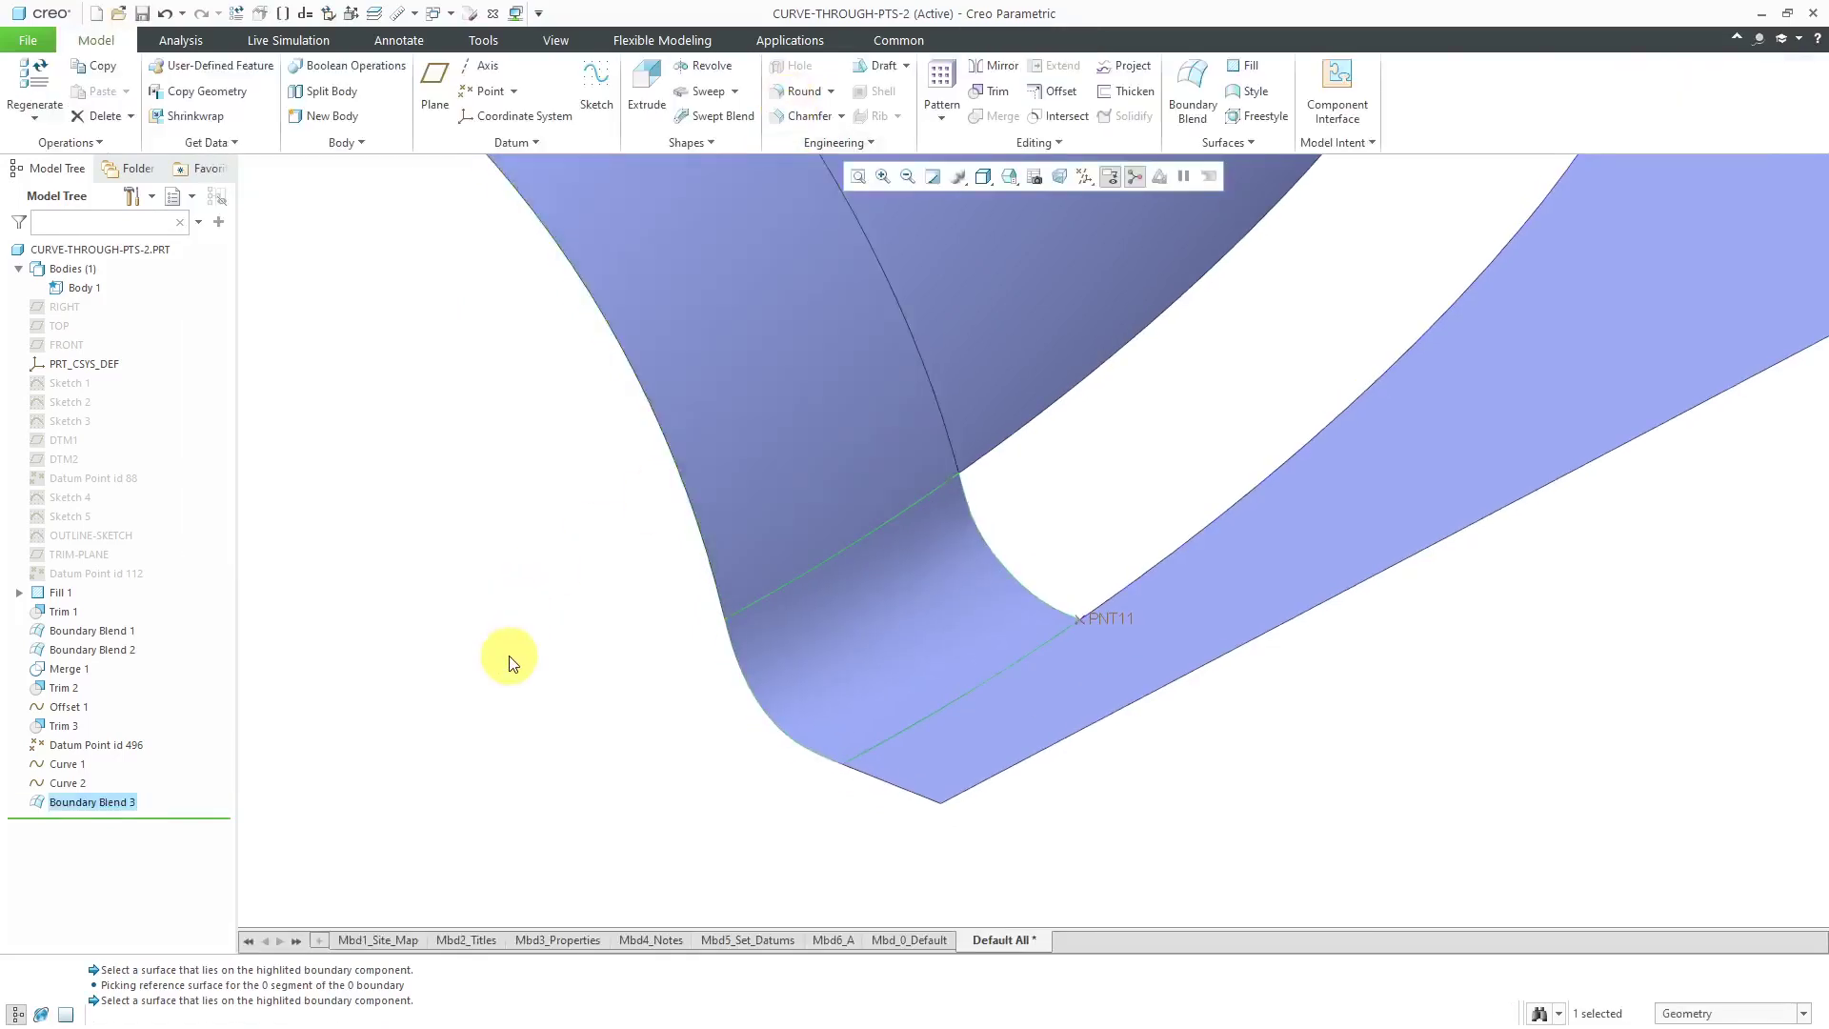
Redefine Curve 1 so its start point is curvature continuous with edge F21(TRIM_2).
left_click(509, 662)
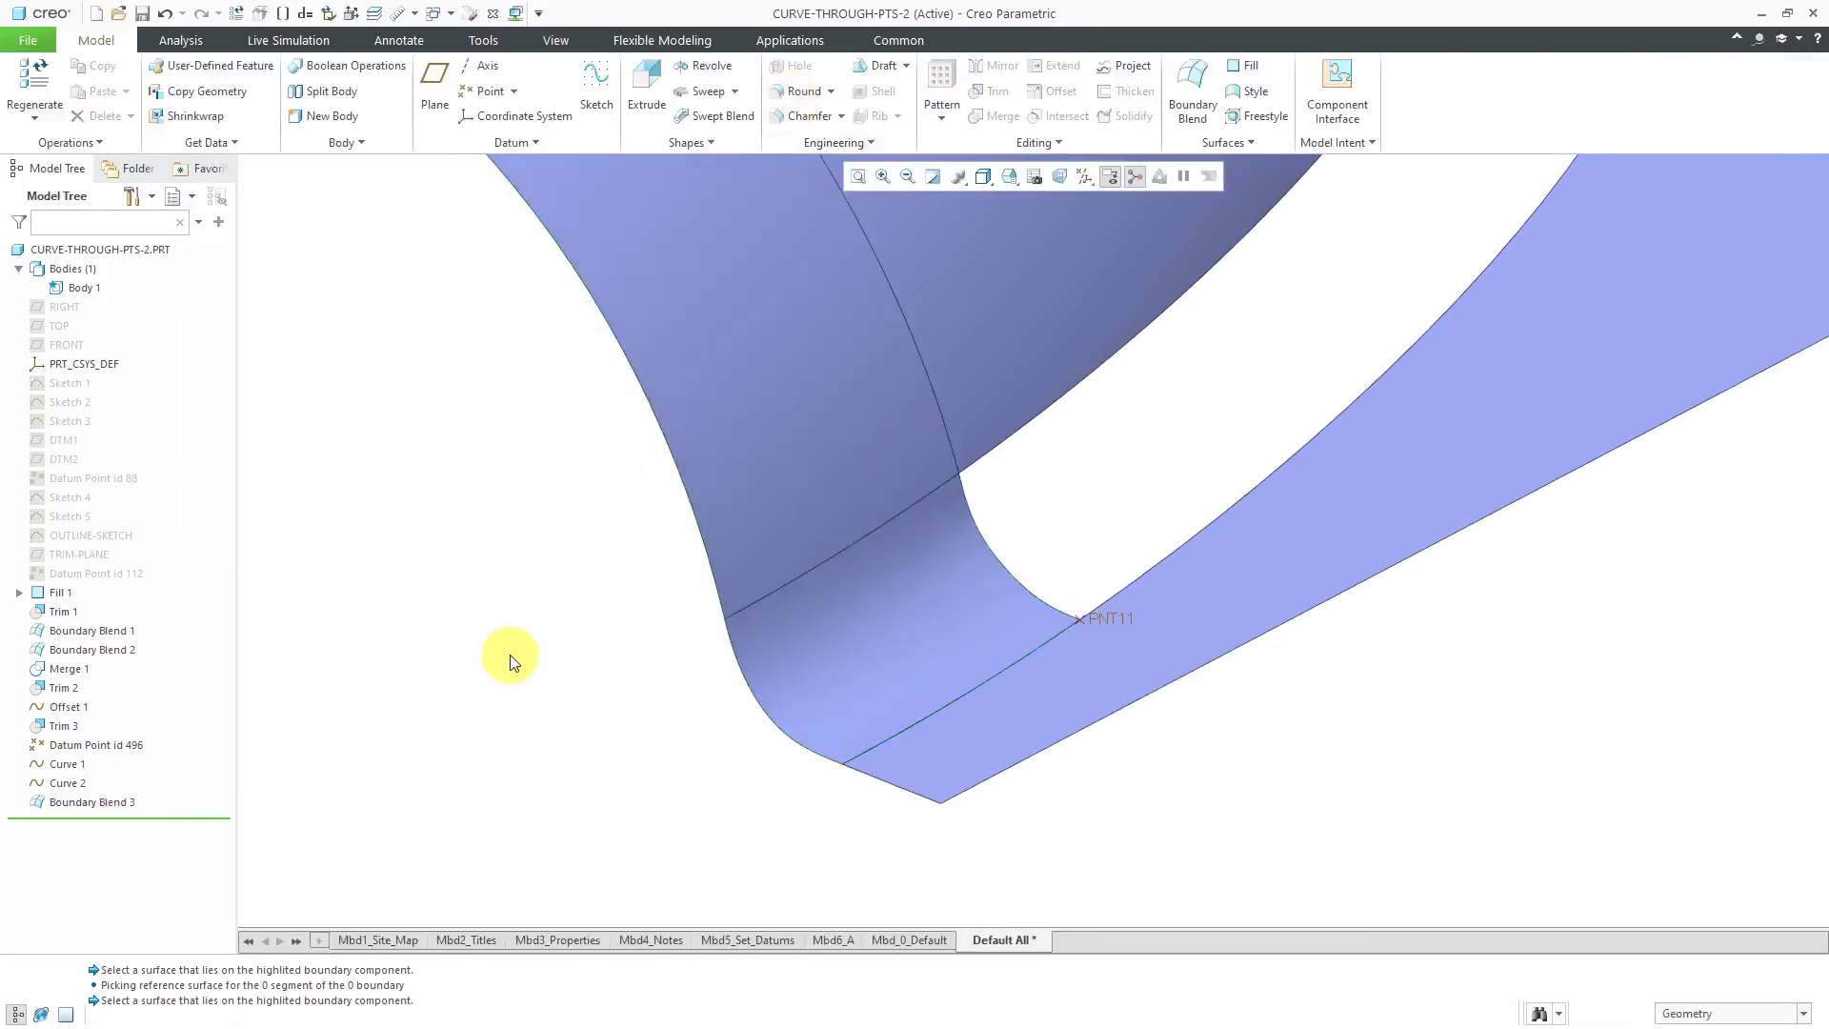
left_click(755, 699)
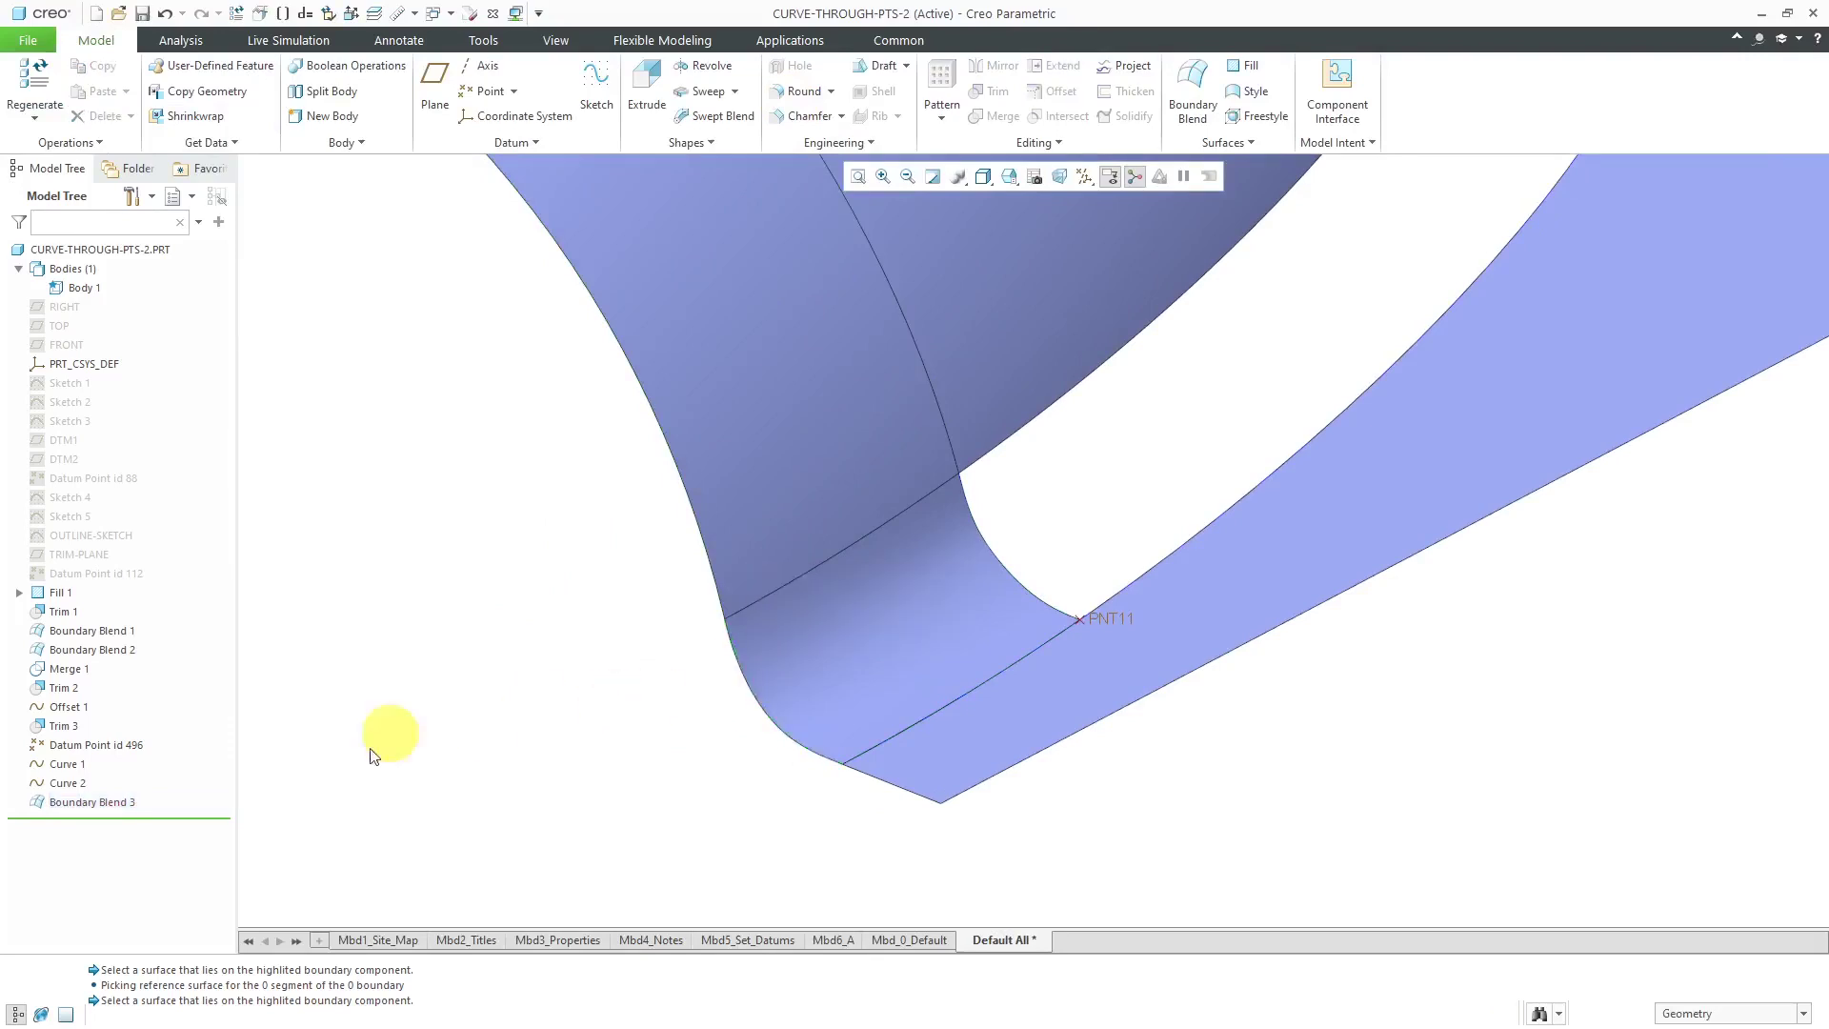
left_click(75, 769)
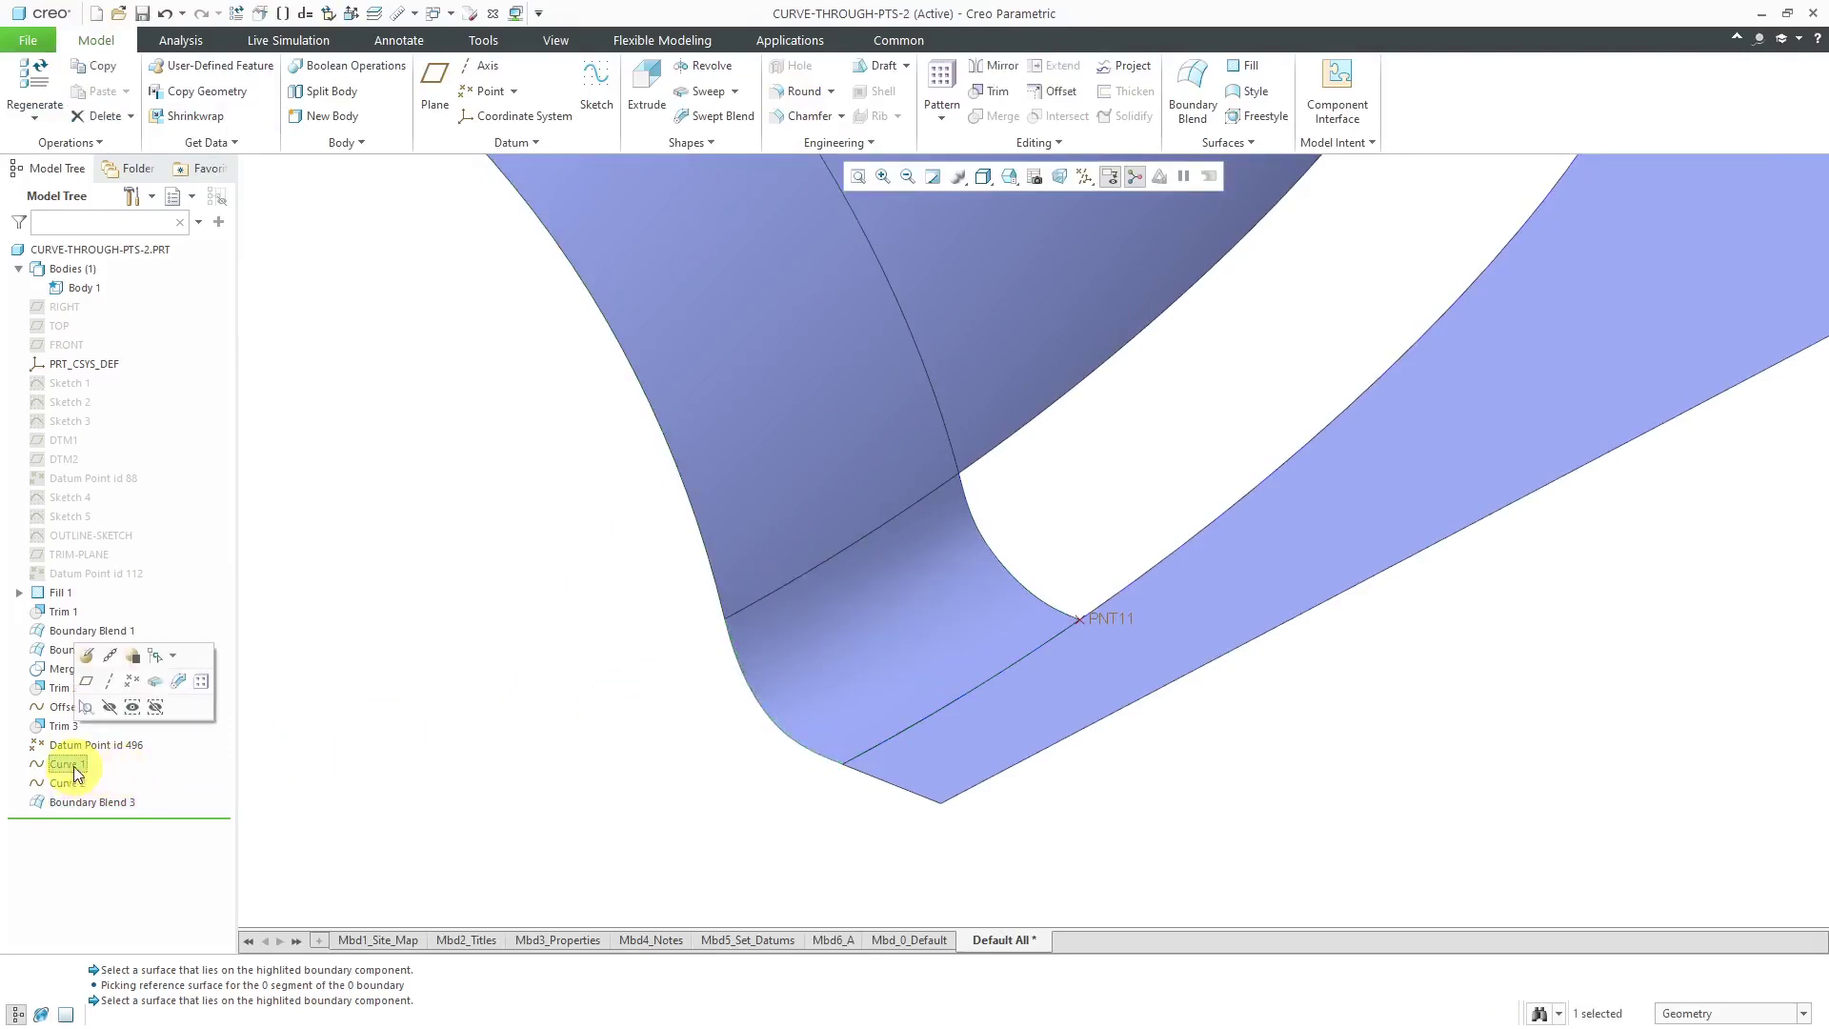
left_click(110, 656)
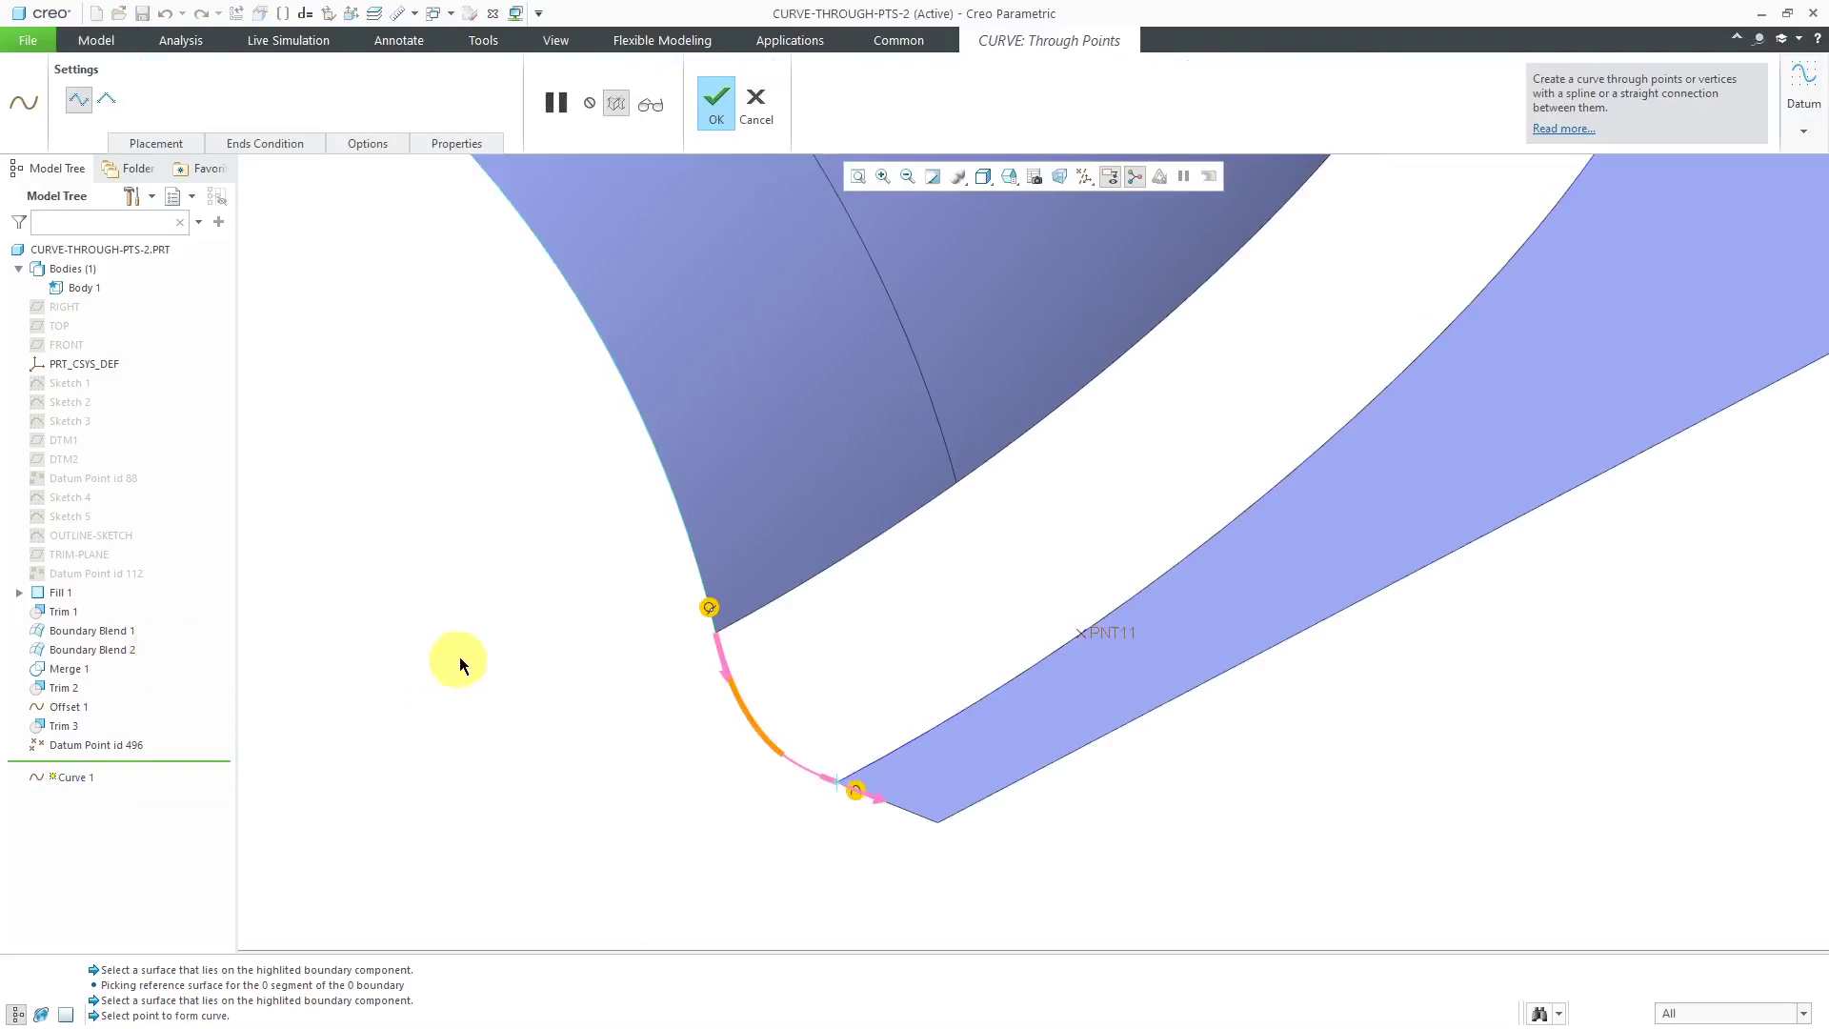
left_click(278, 162)
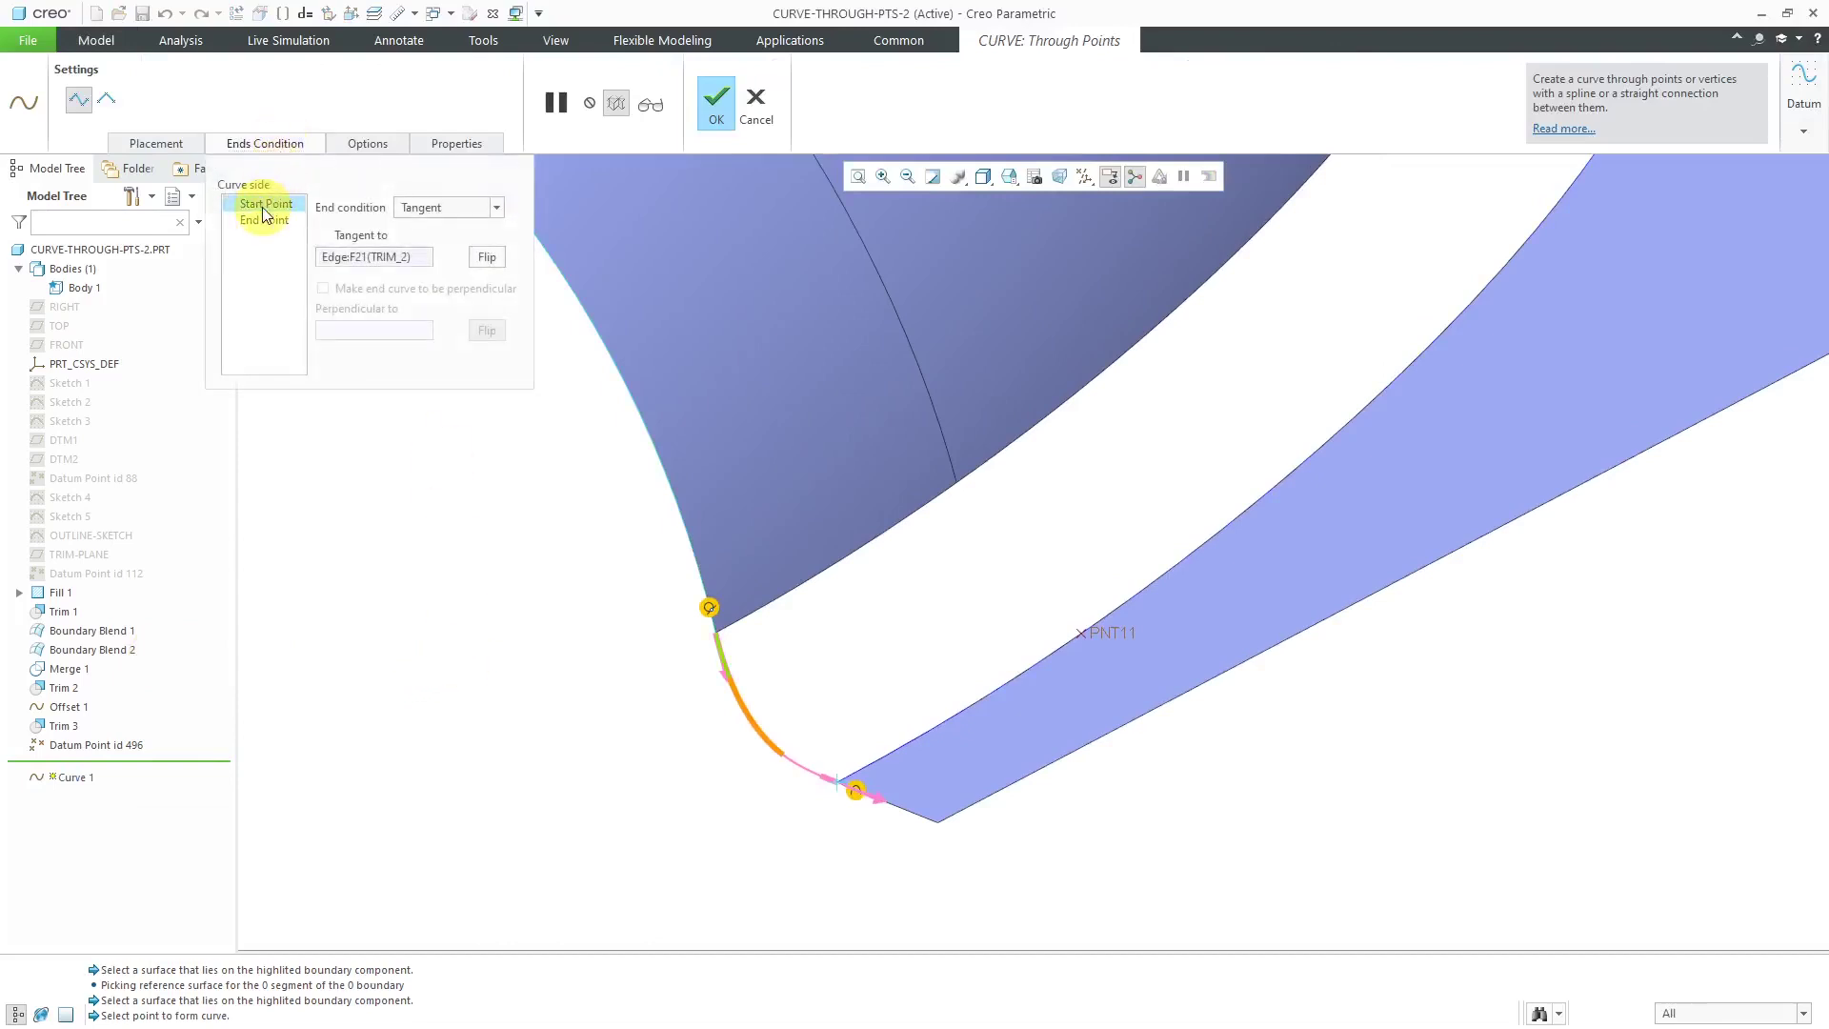
left_click(449, 206)
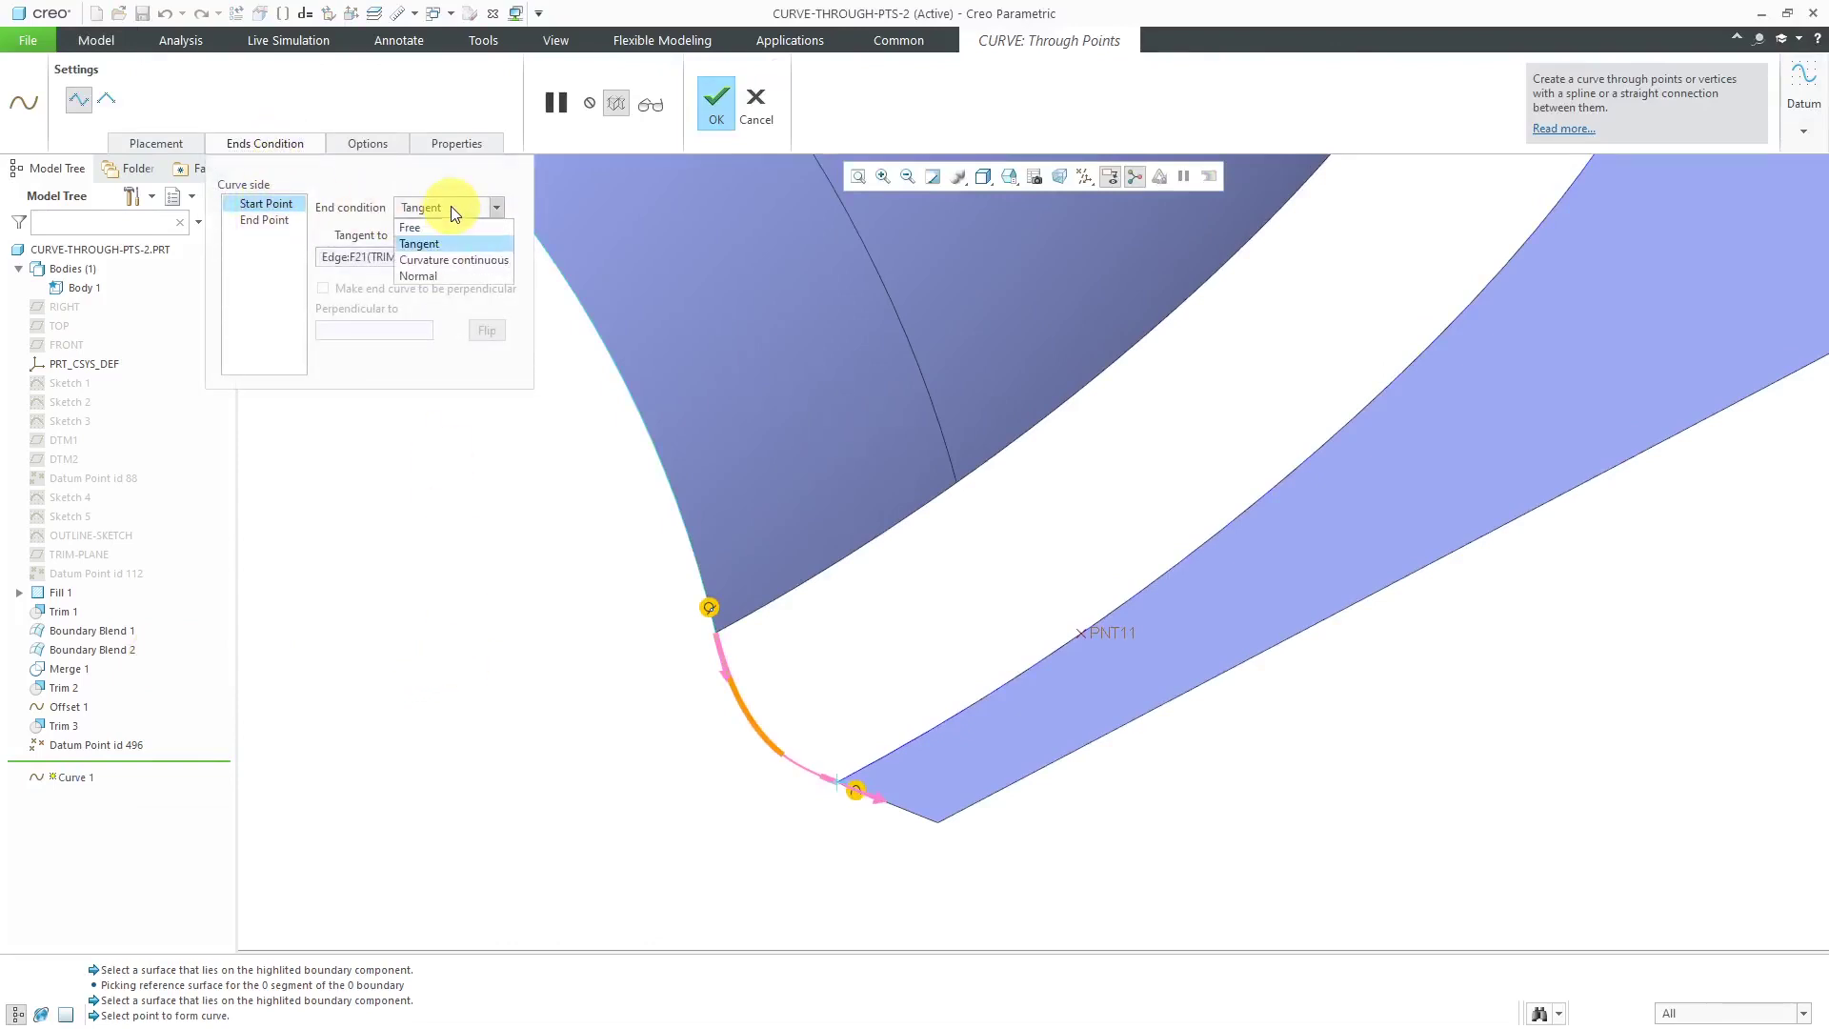
left_click(453, 259)
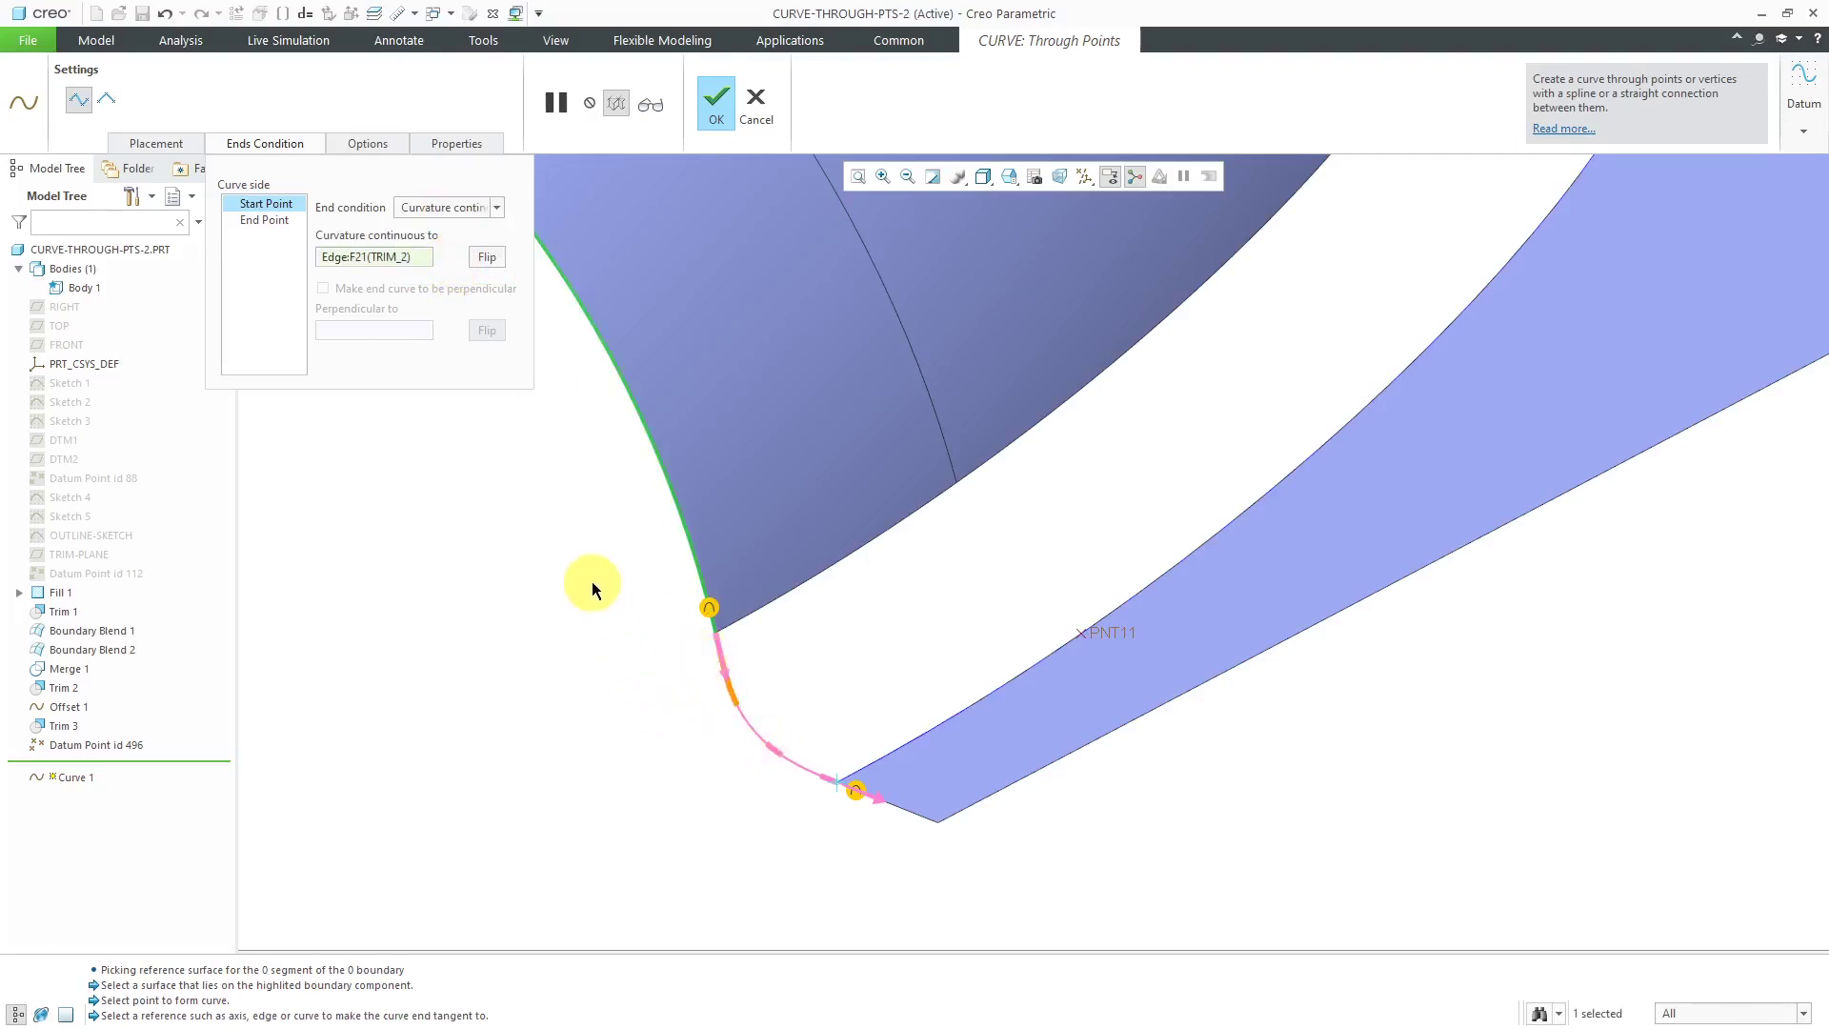
left_click(717, 118)
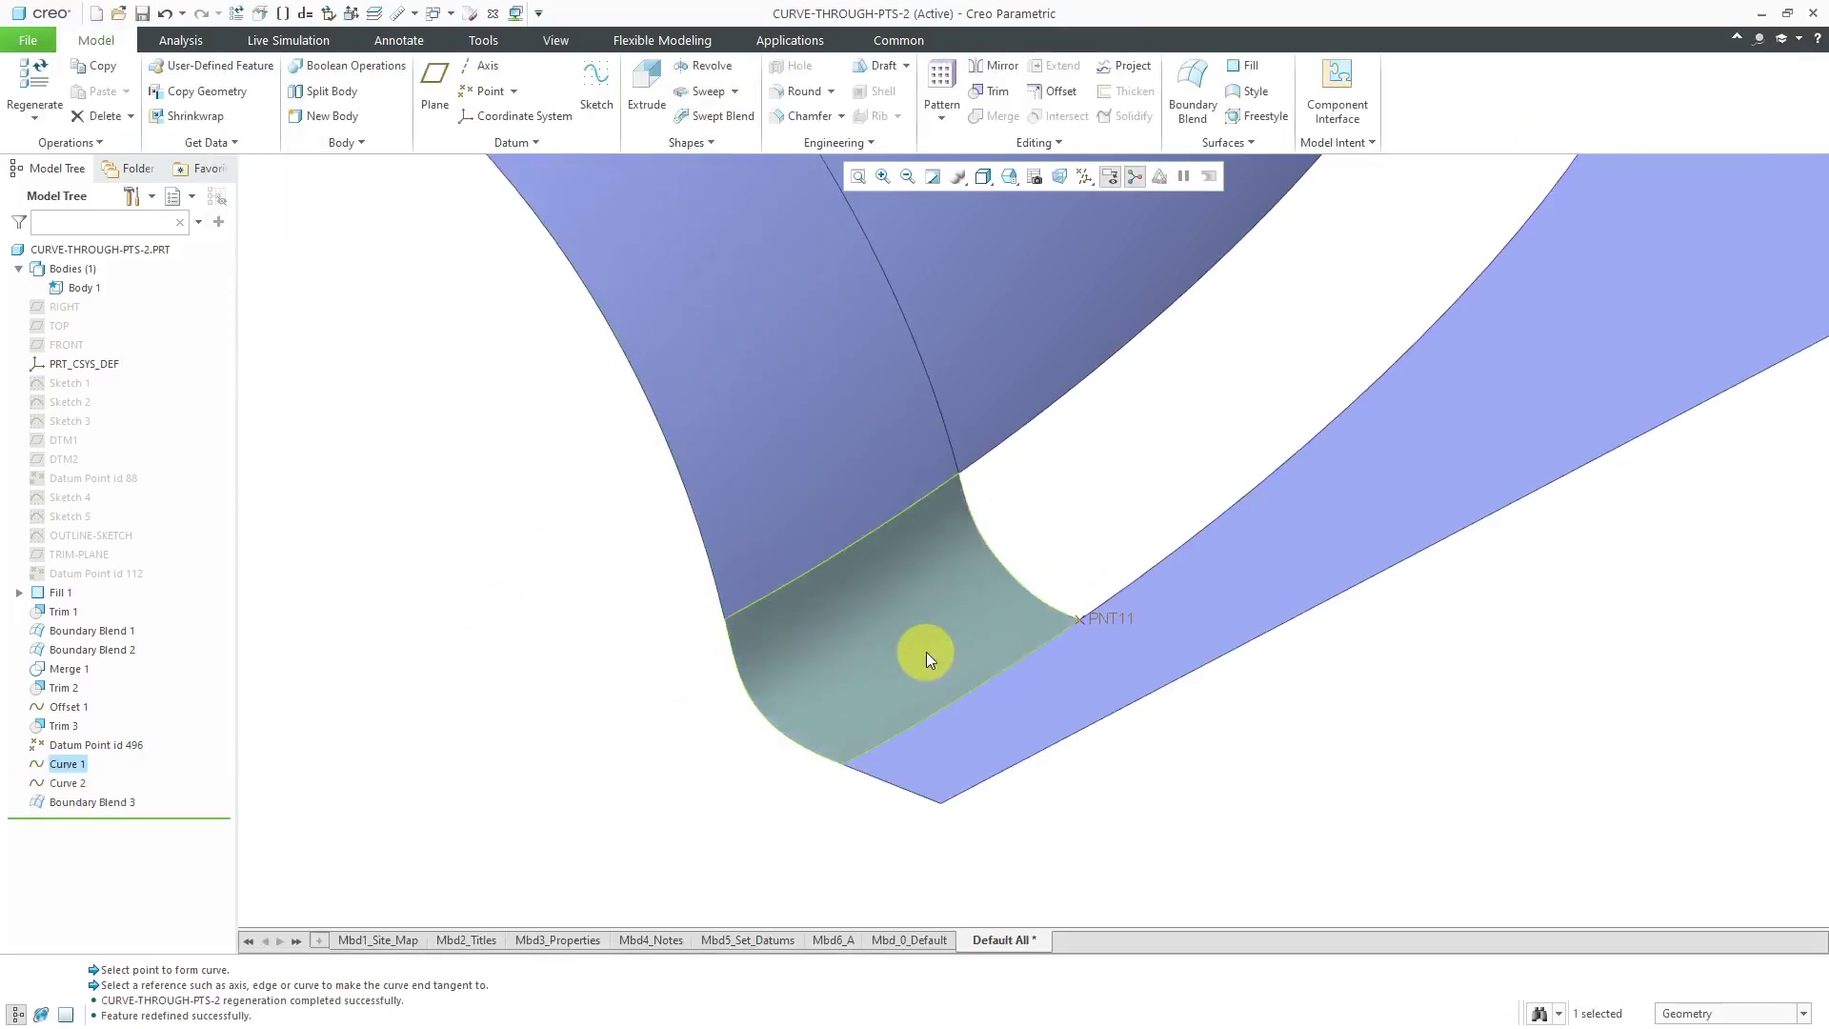
Set Boundary Blend 3's upper Direction 1 edge condition to Curvature and accept the redefined blend.
left_click(926, 652)
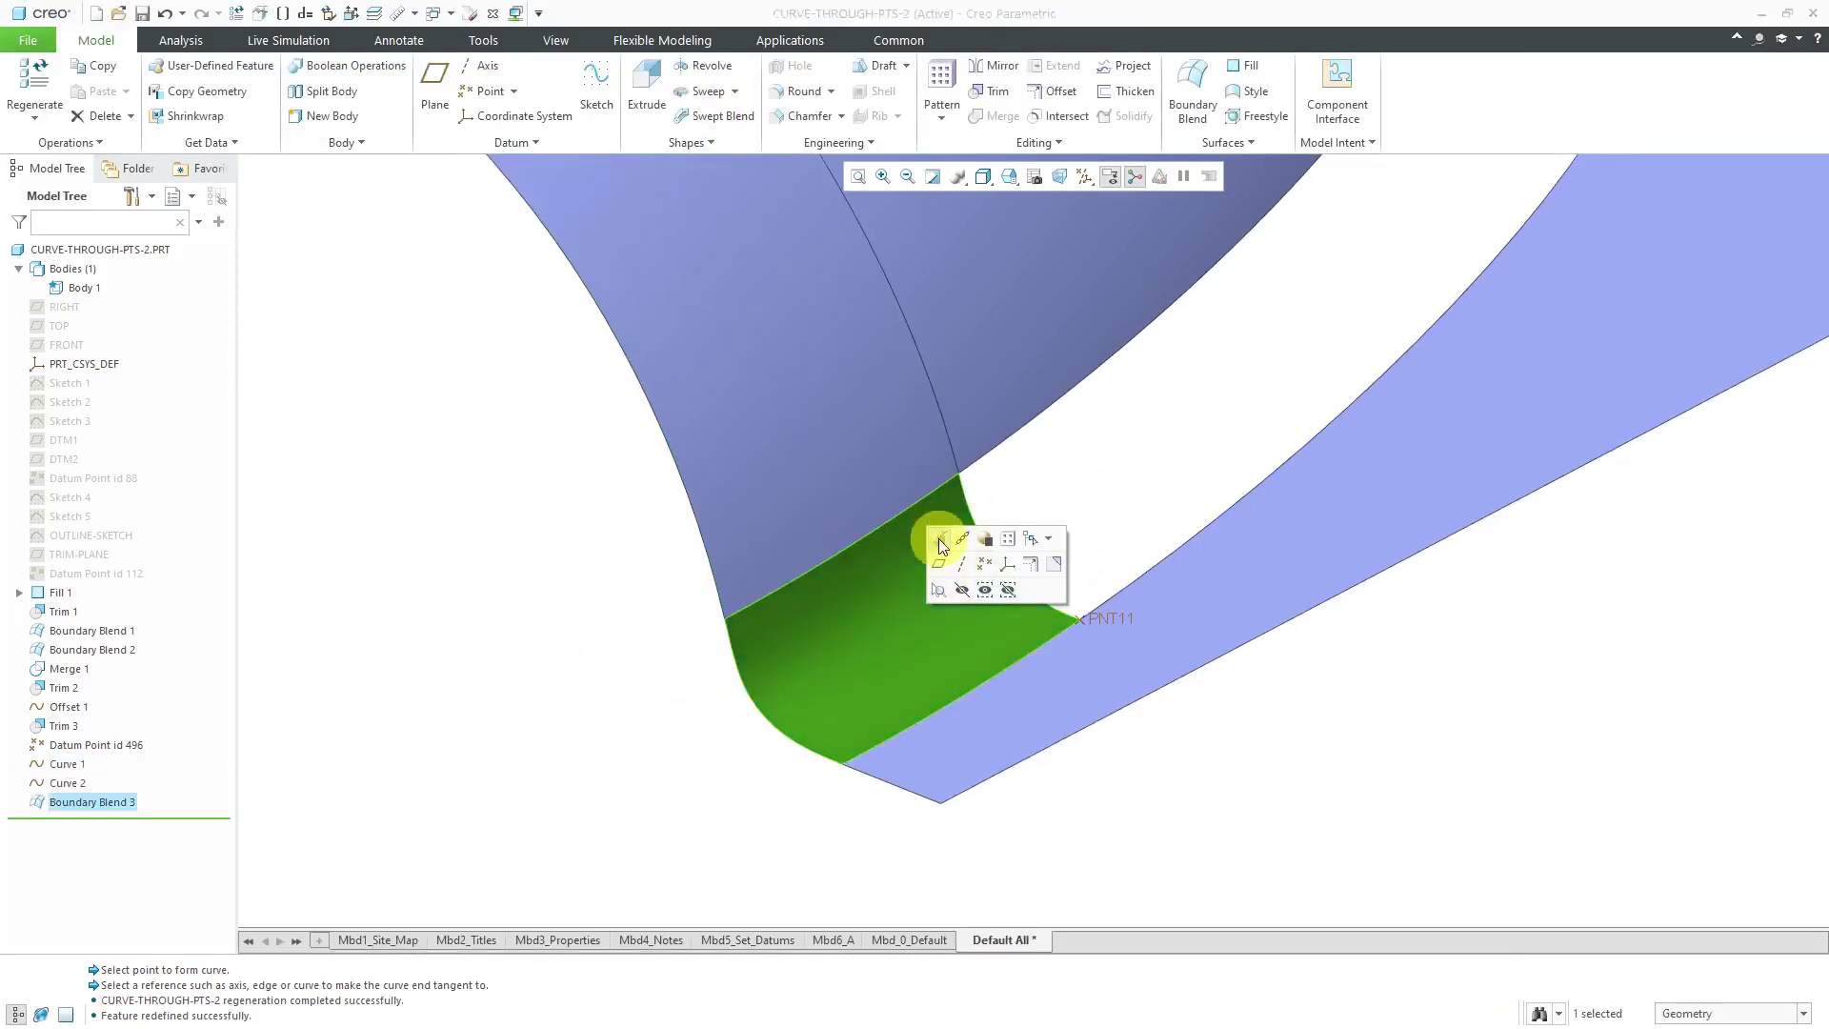
left_click(937, 538)
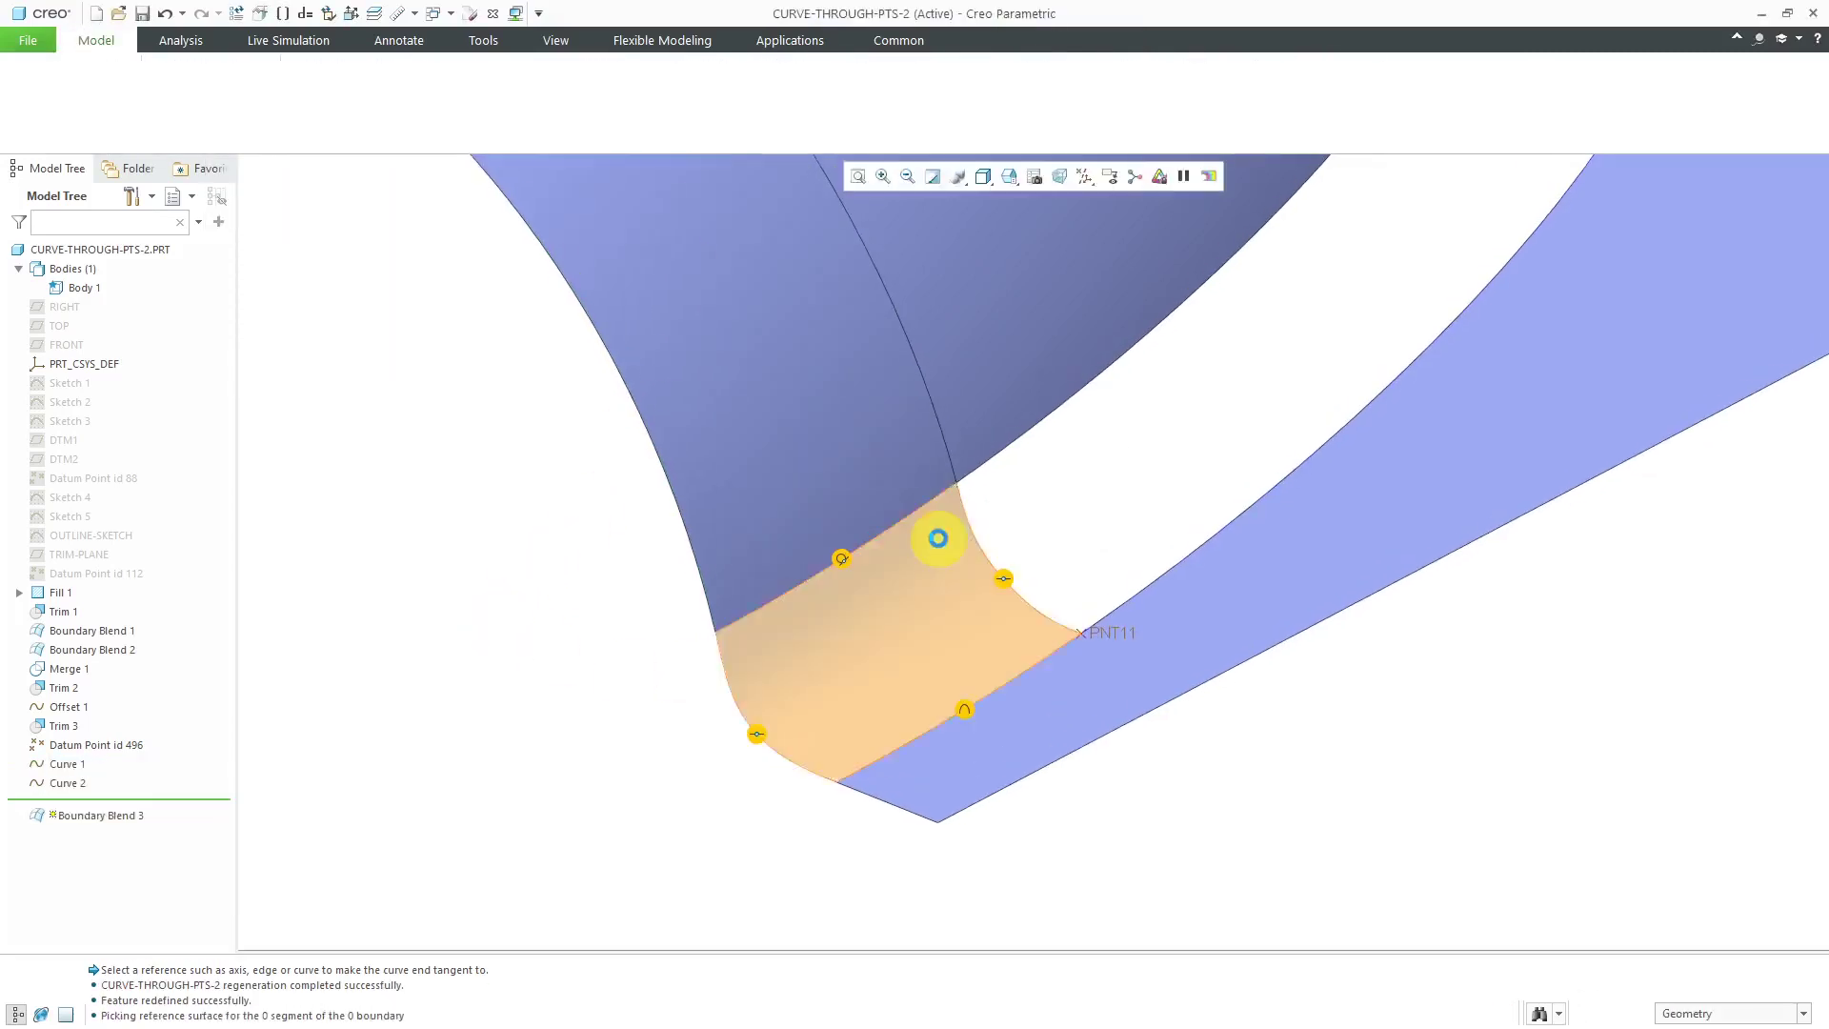
right_click(842, 558)
left_click(899, 630)
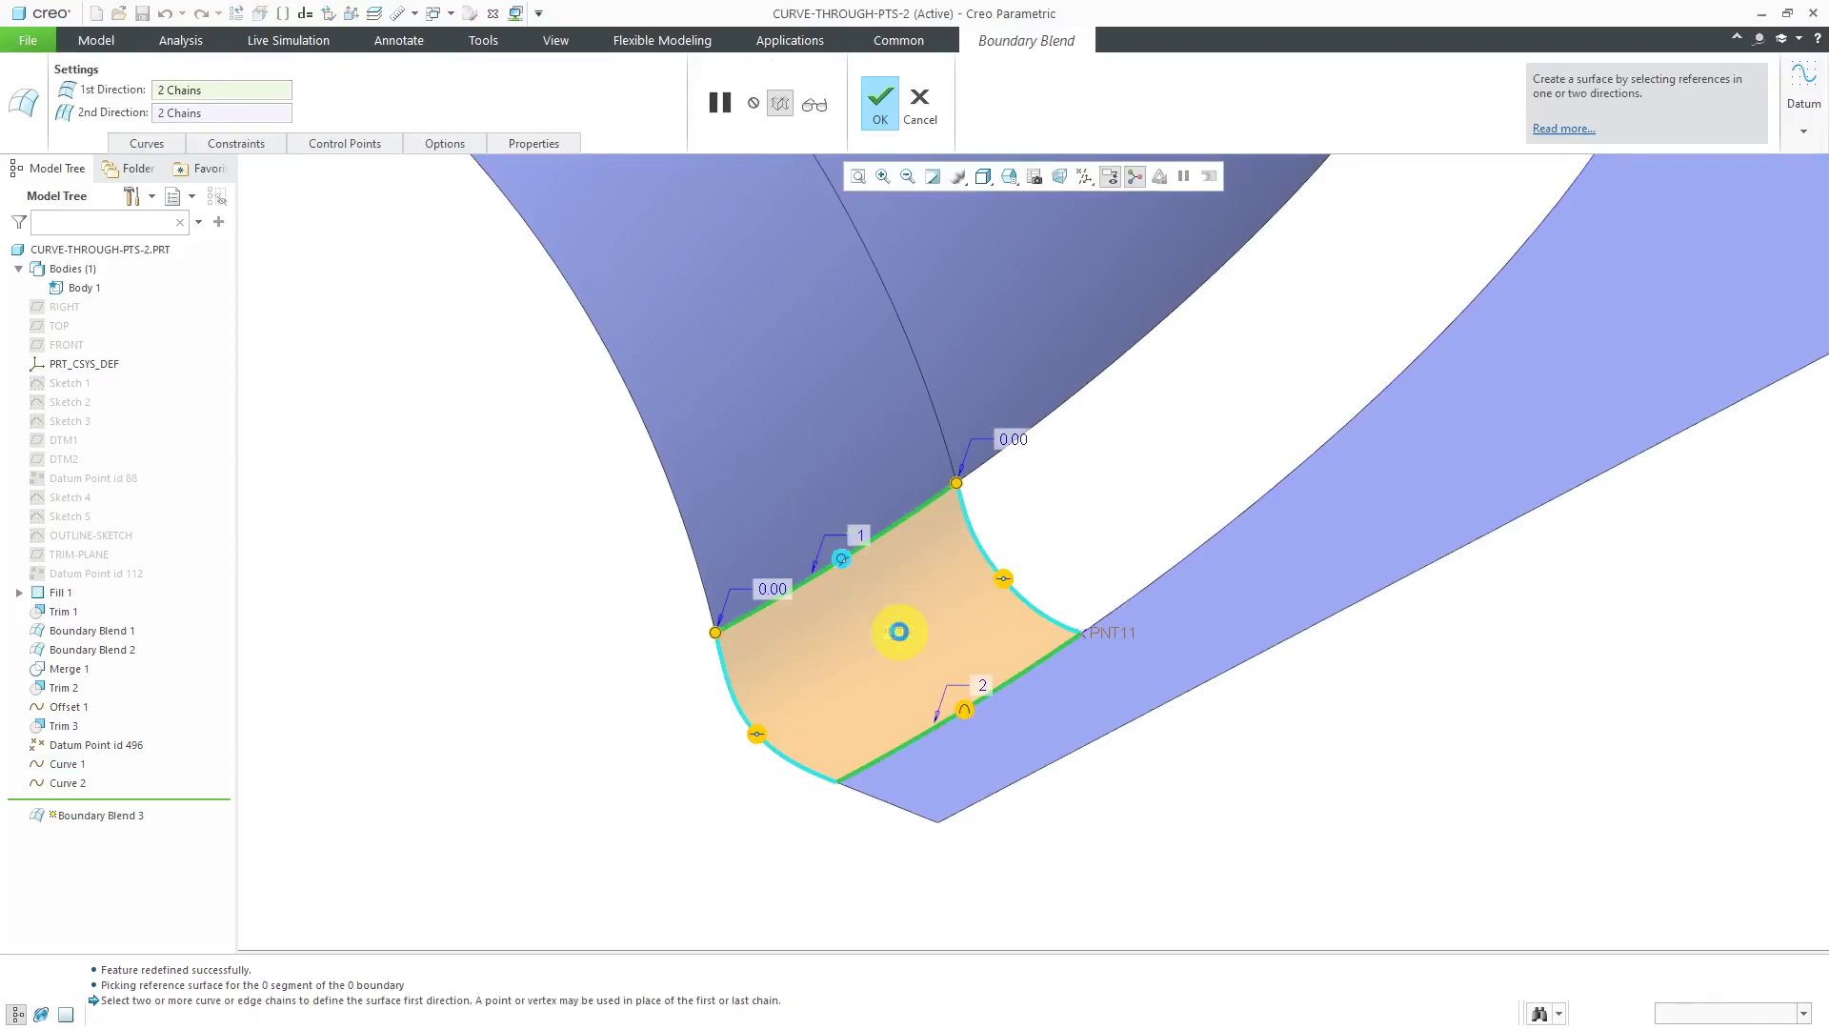
middle_click(478, 625)
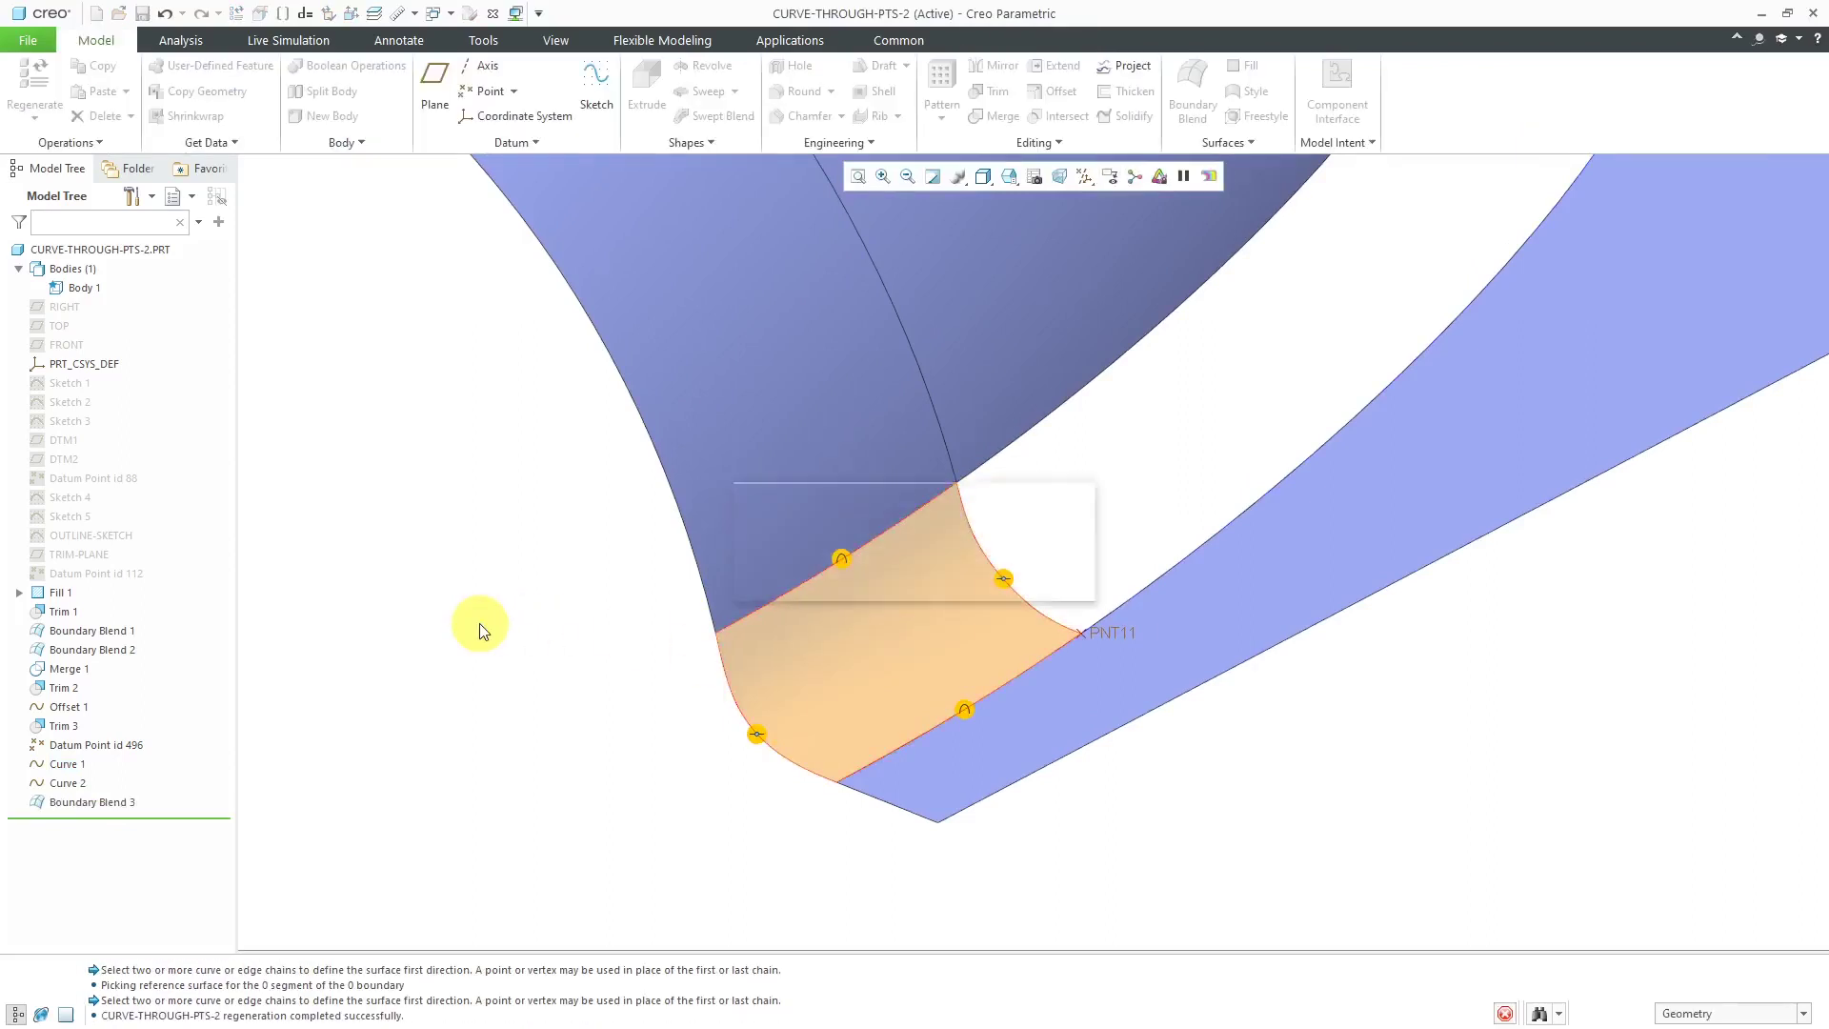